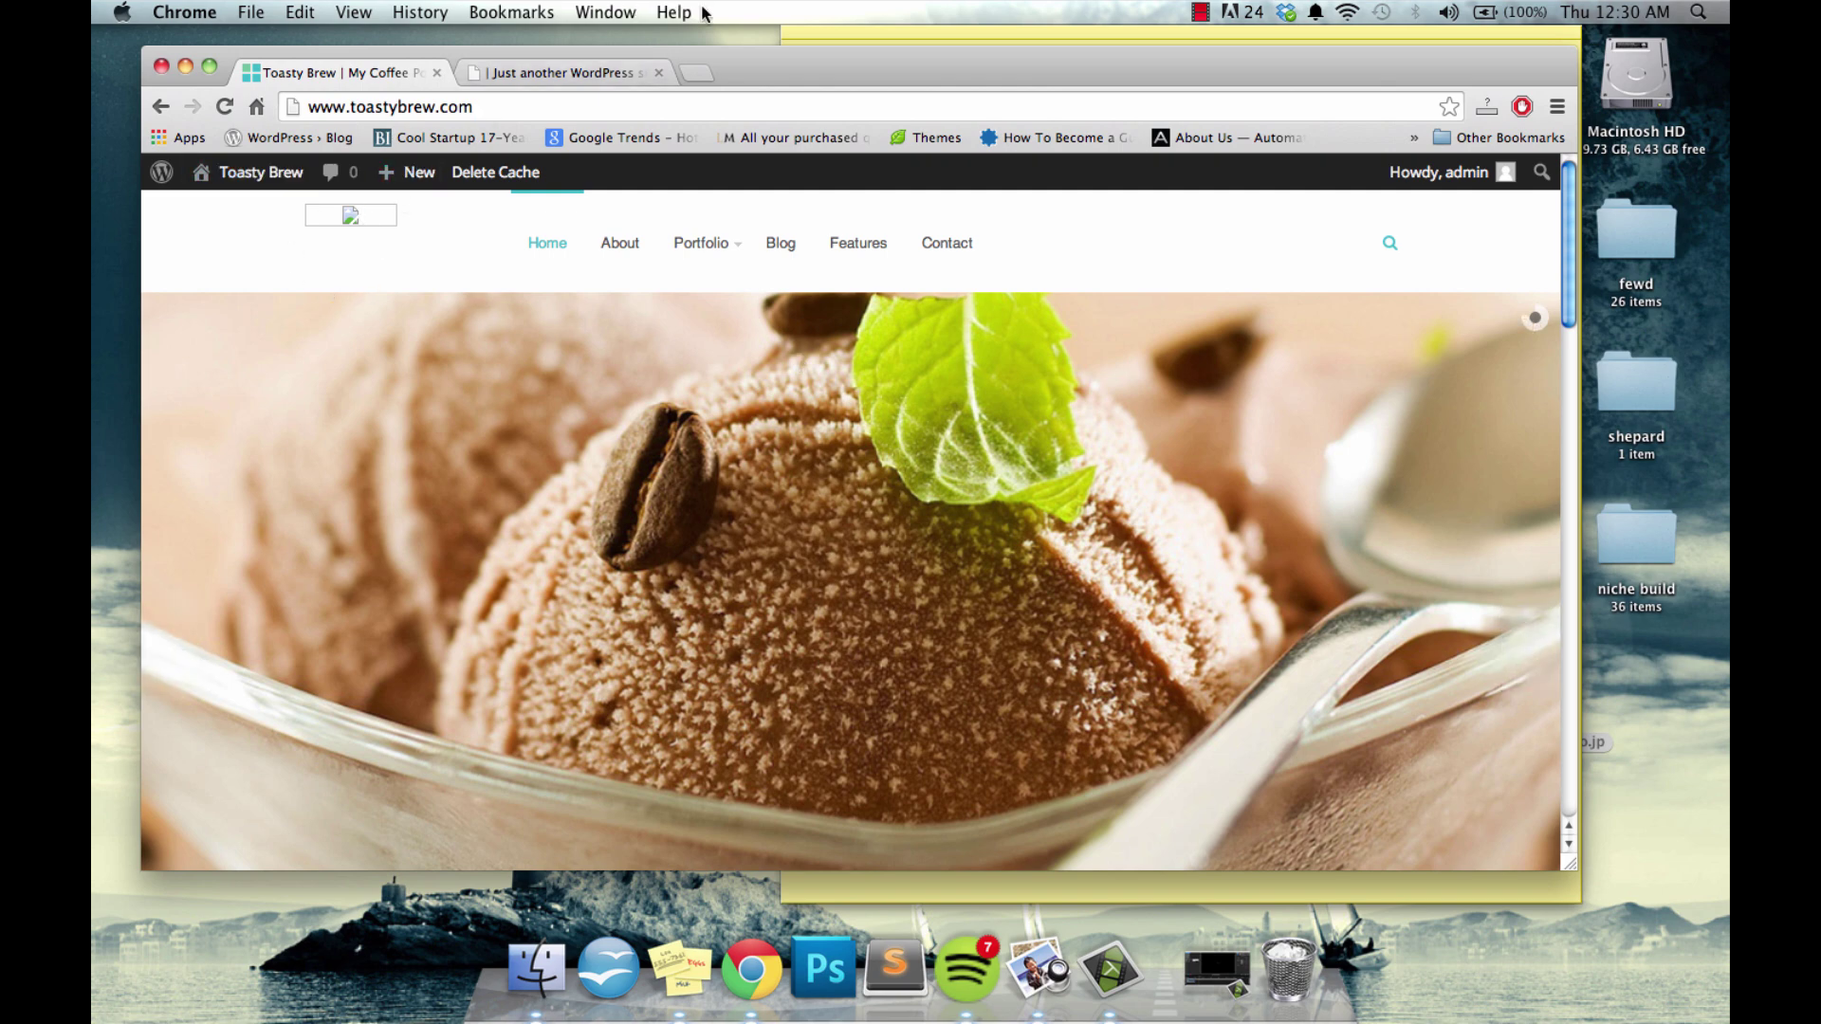
# Go to dryicons.com in a new browser tab
pyautogui.click(698, 74)
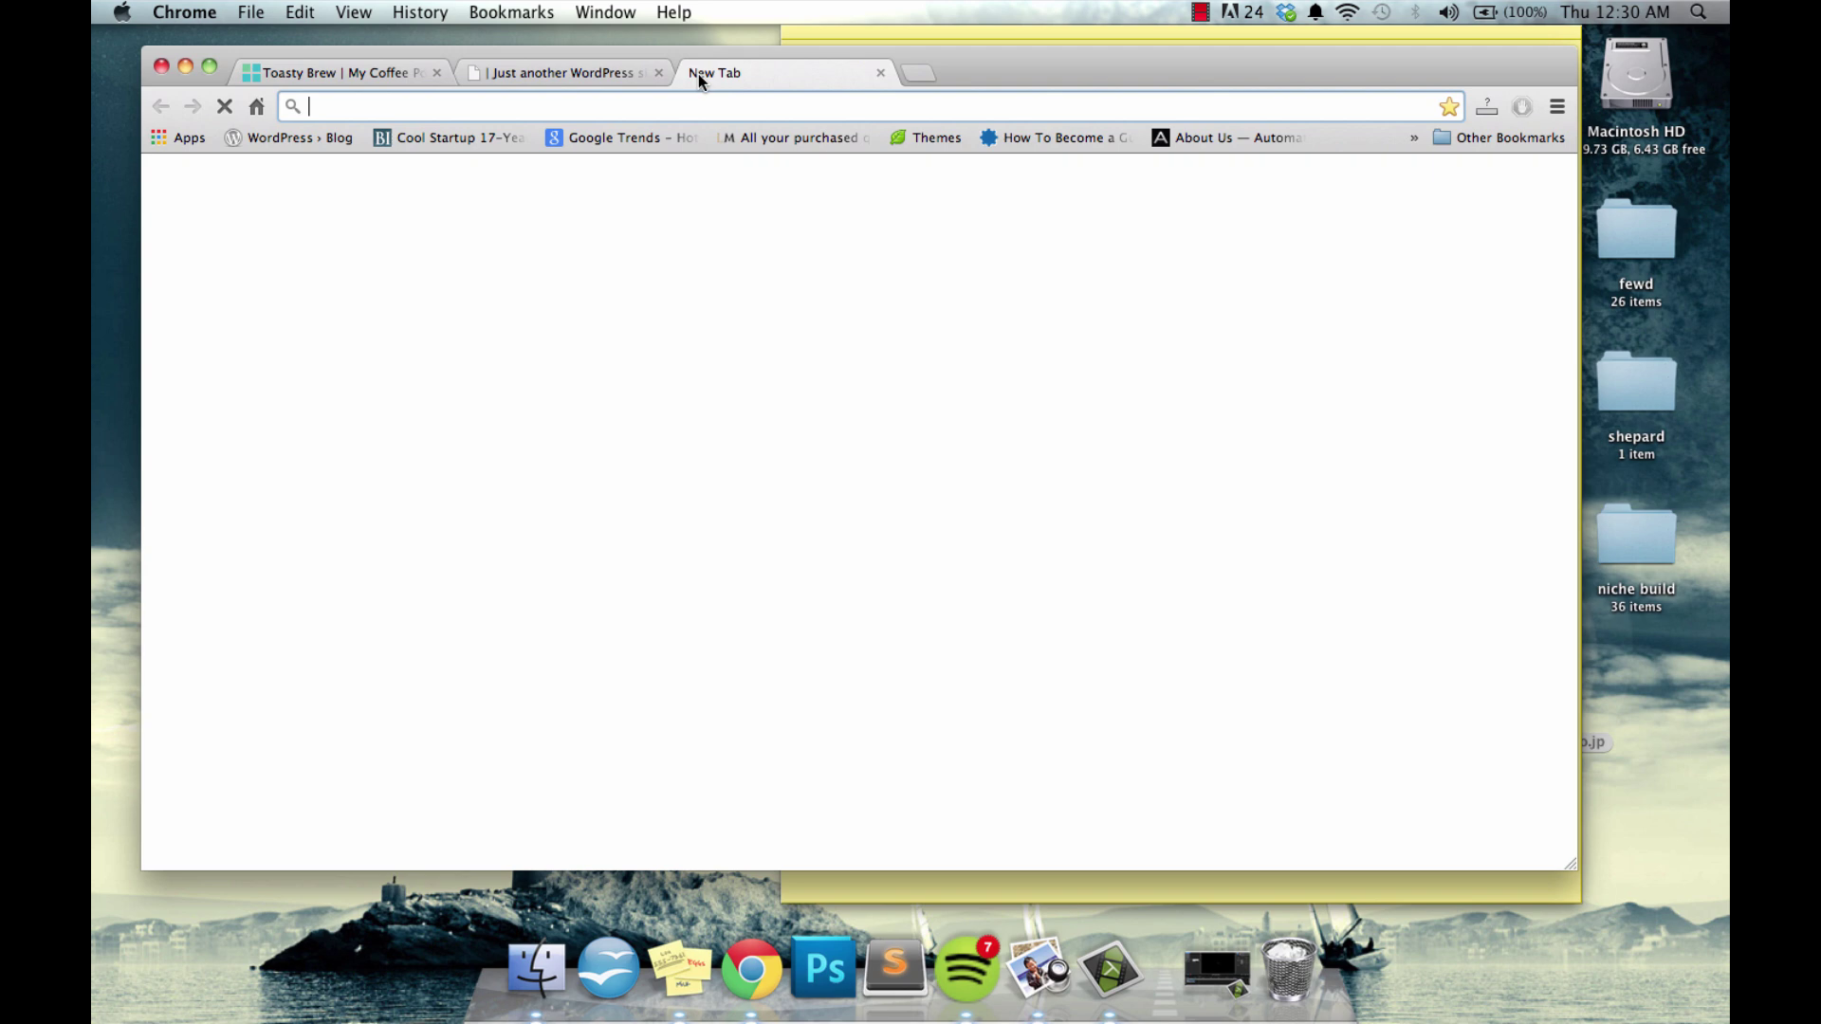
pyautogui.write('dry')
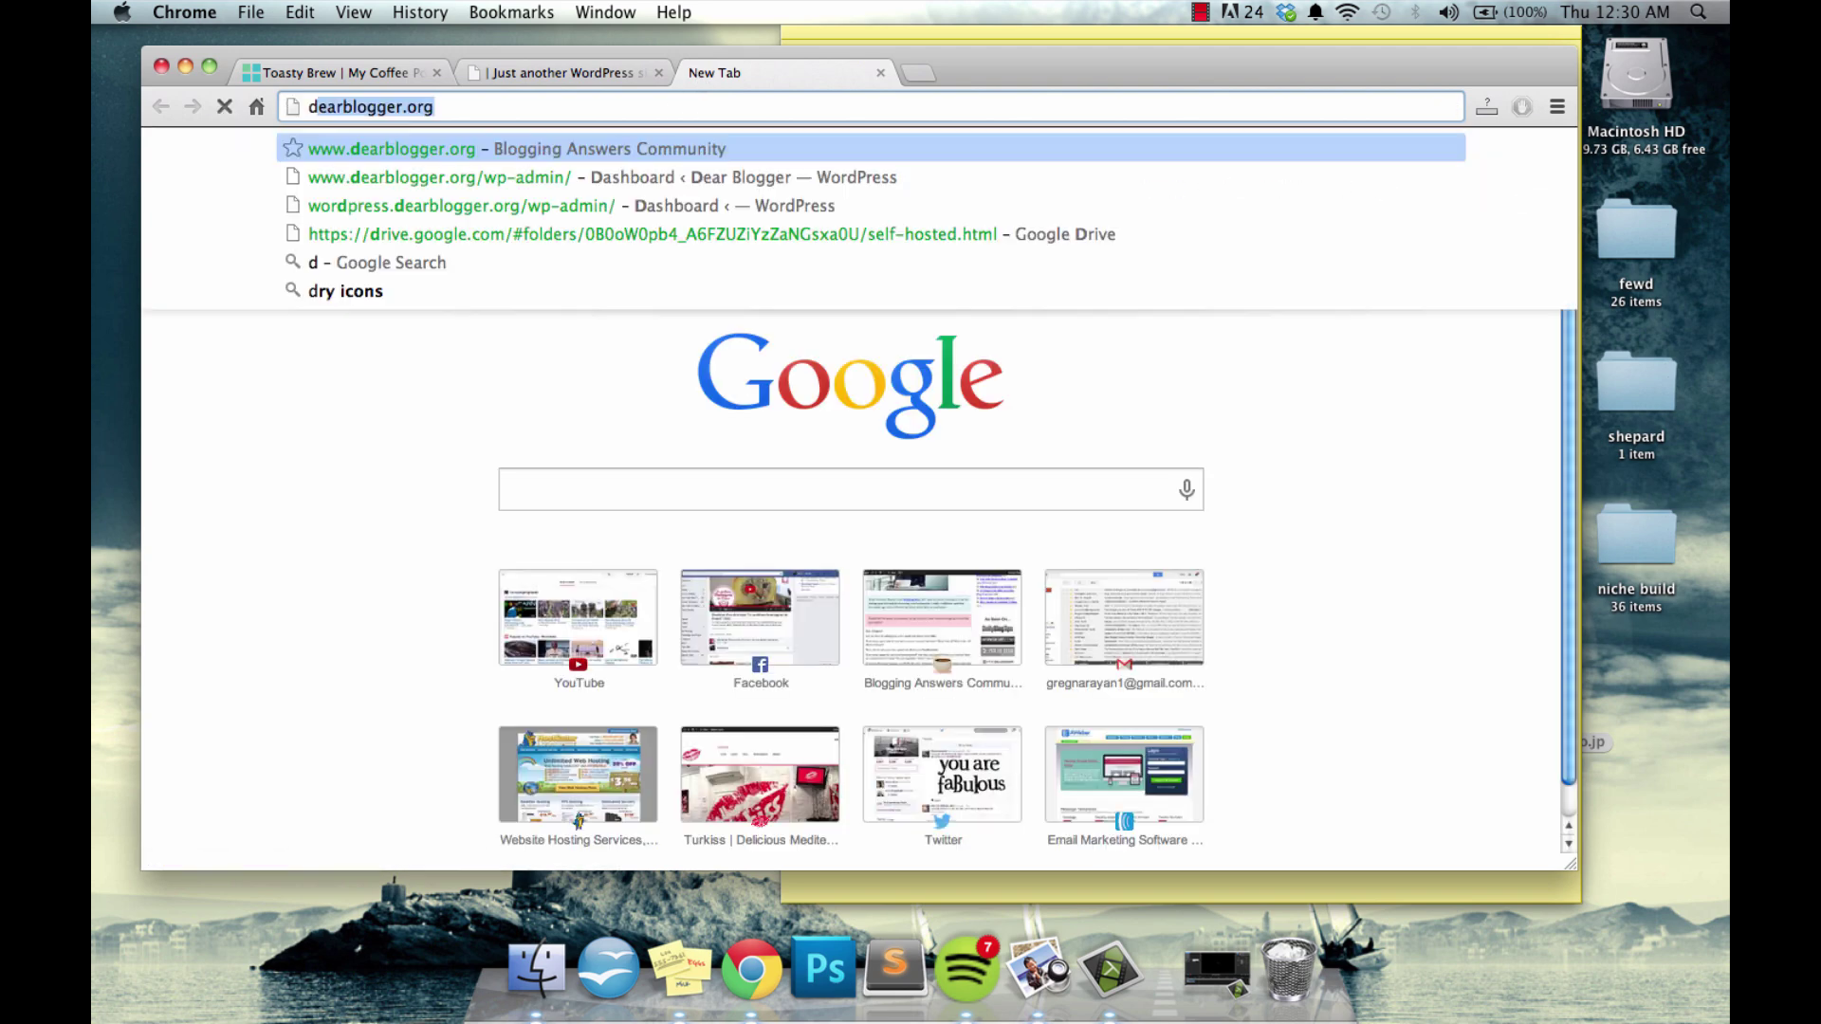
pyautogui.write('ic')
pyautogui.press('BackSpace')
pyautogui.press('BackSpace')
pyautogui.write('i')
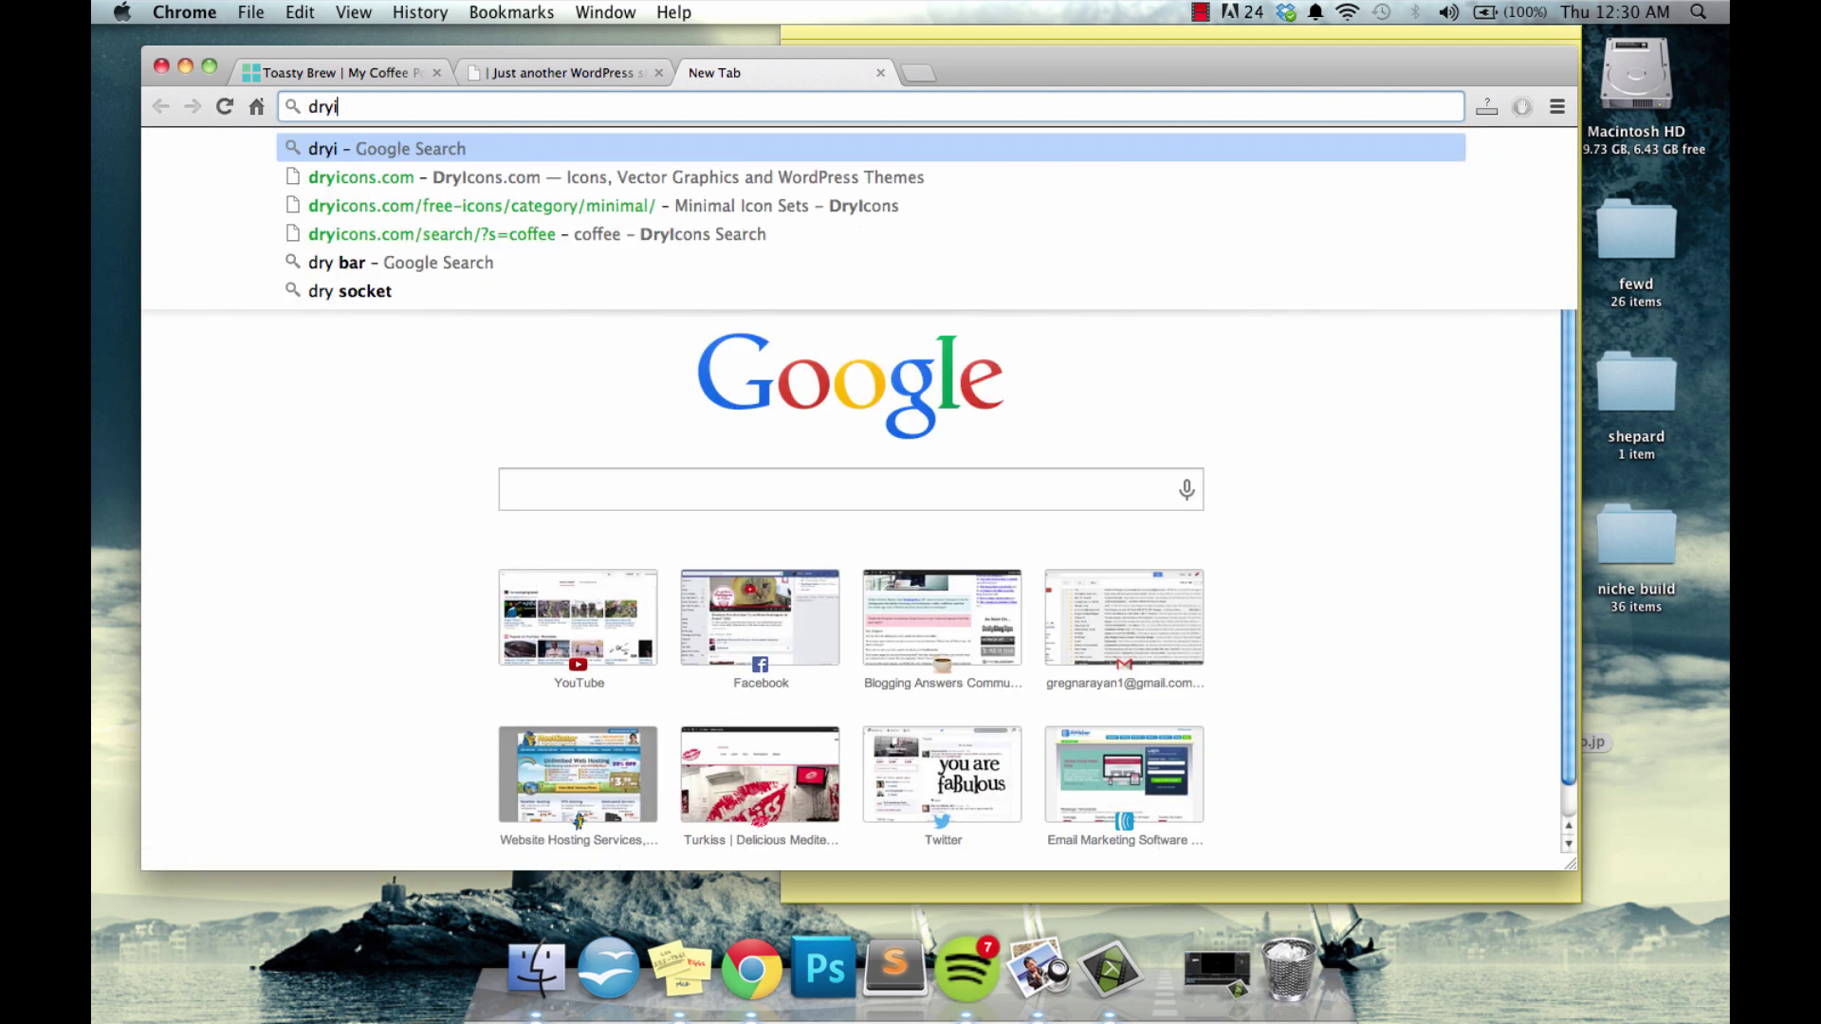
pyautogui.press('Return')
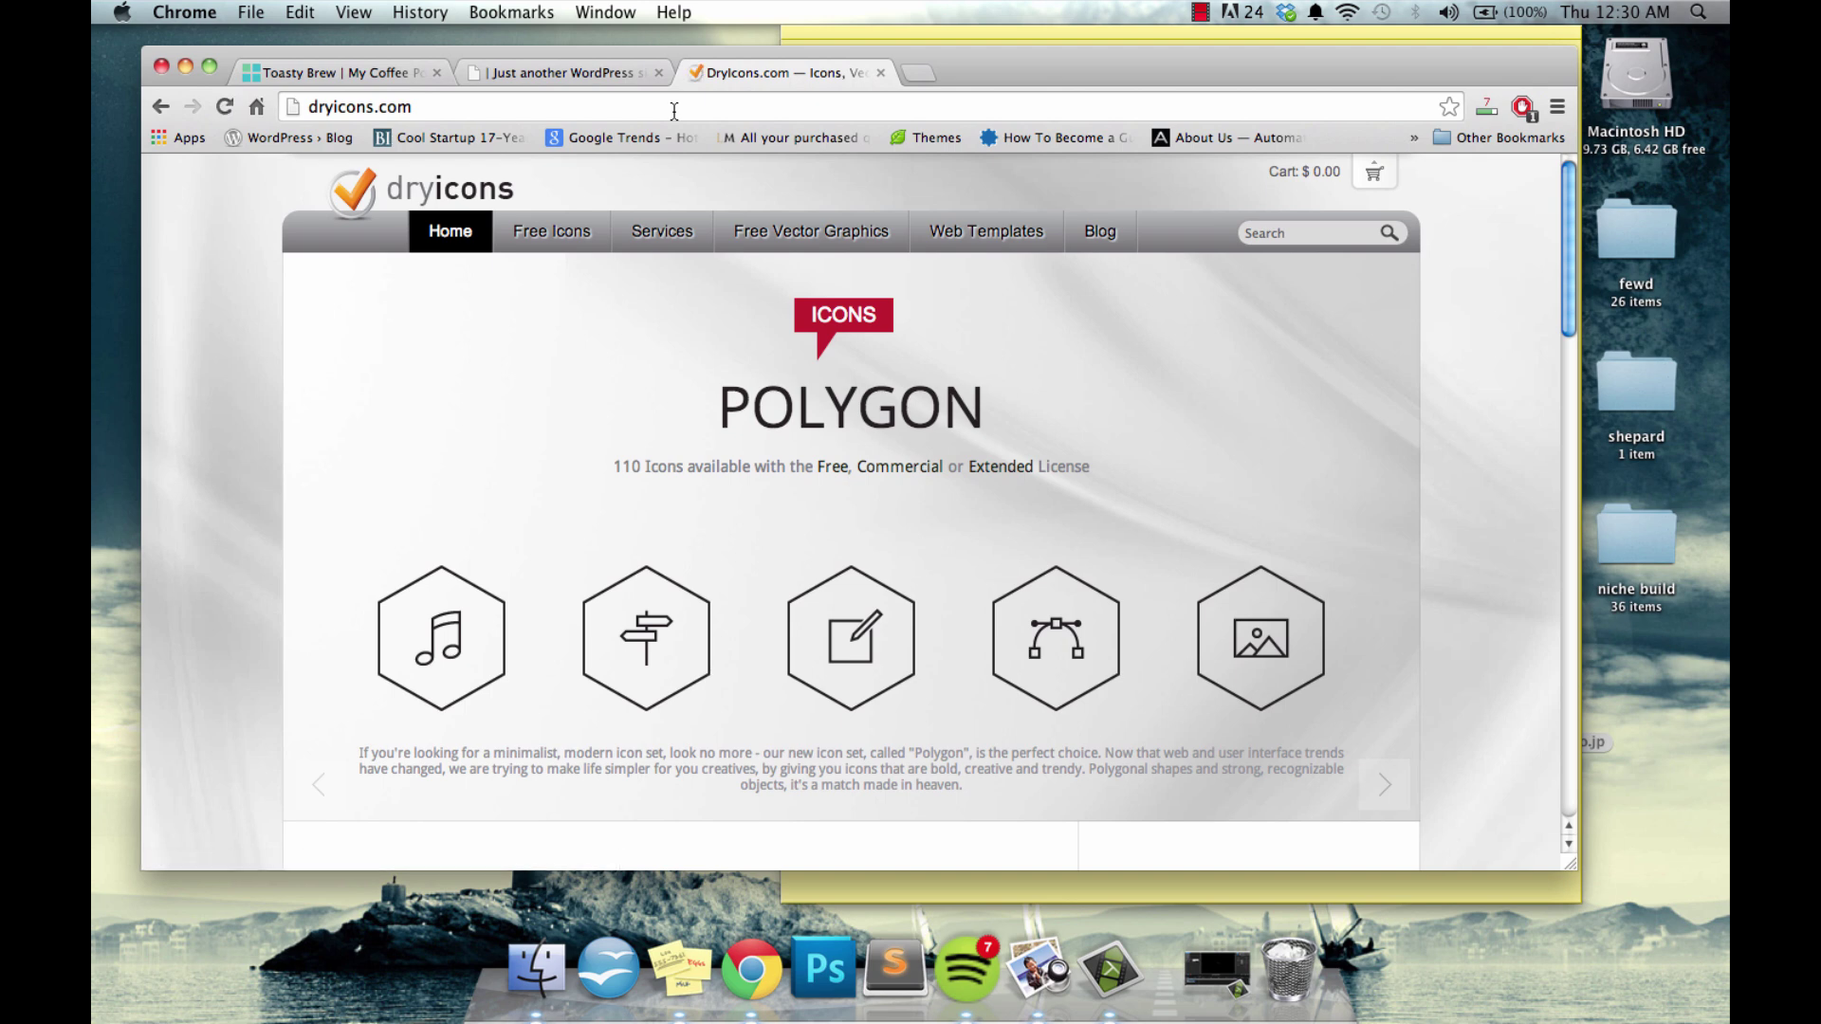
# Browse the Picture icon, the Polygon Icon Set and the Minimal Icons category
pyautogui.click(1266, 637)
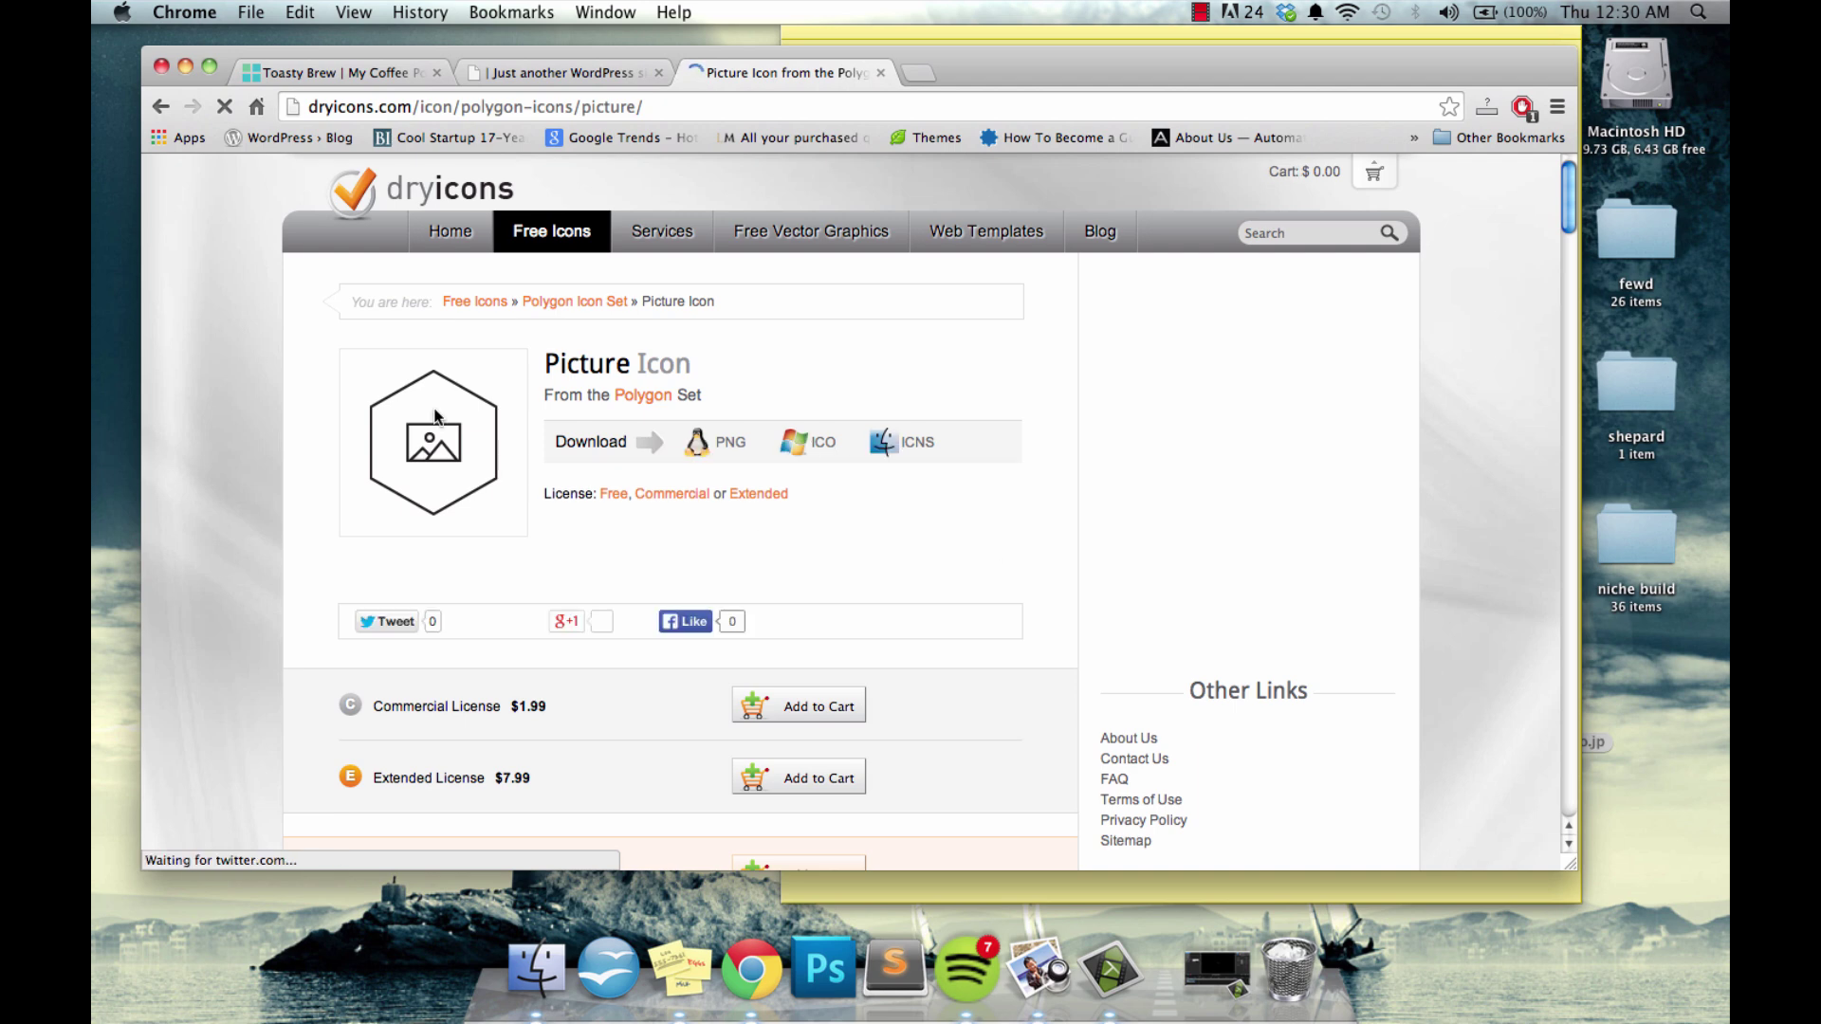
pyautogui.click(585, 305)
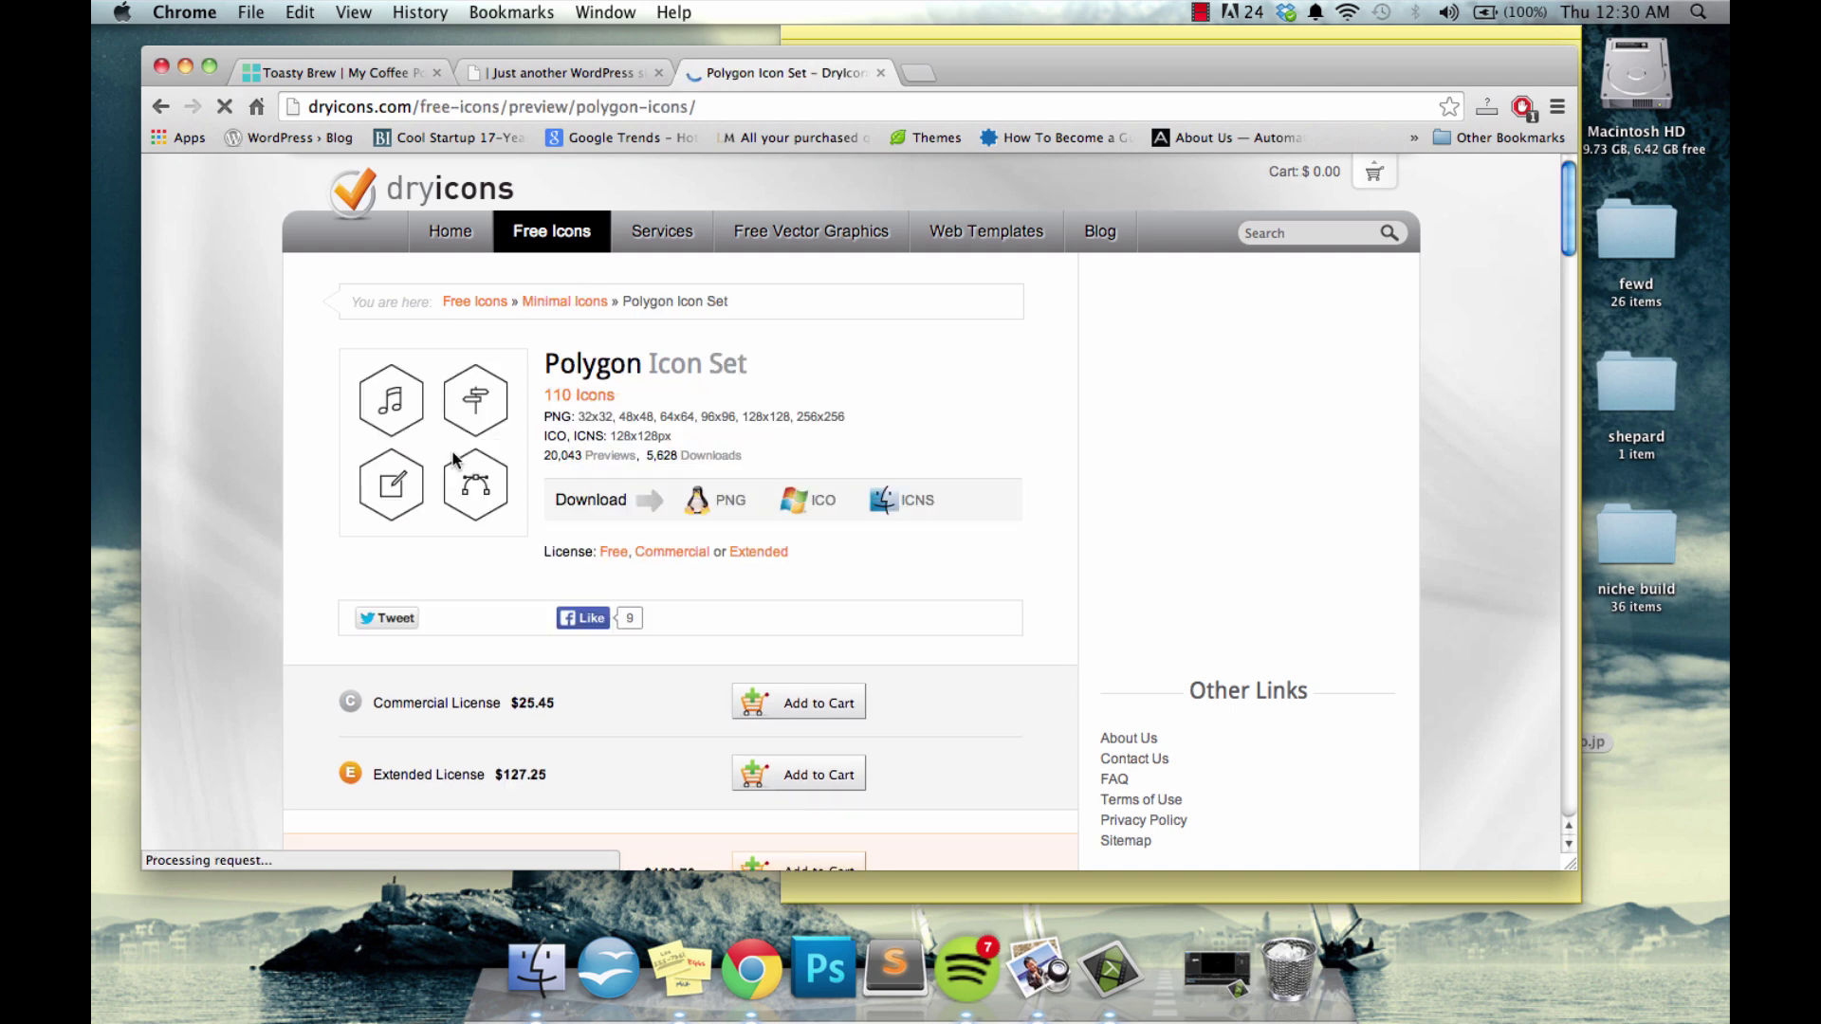
pyautogui.scroll(-10, 520, 450)
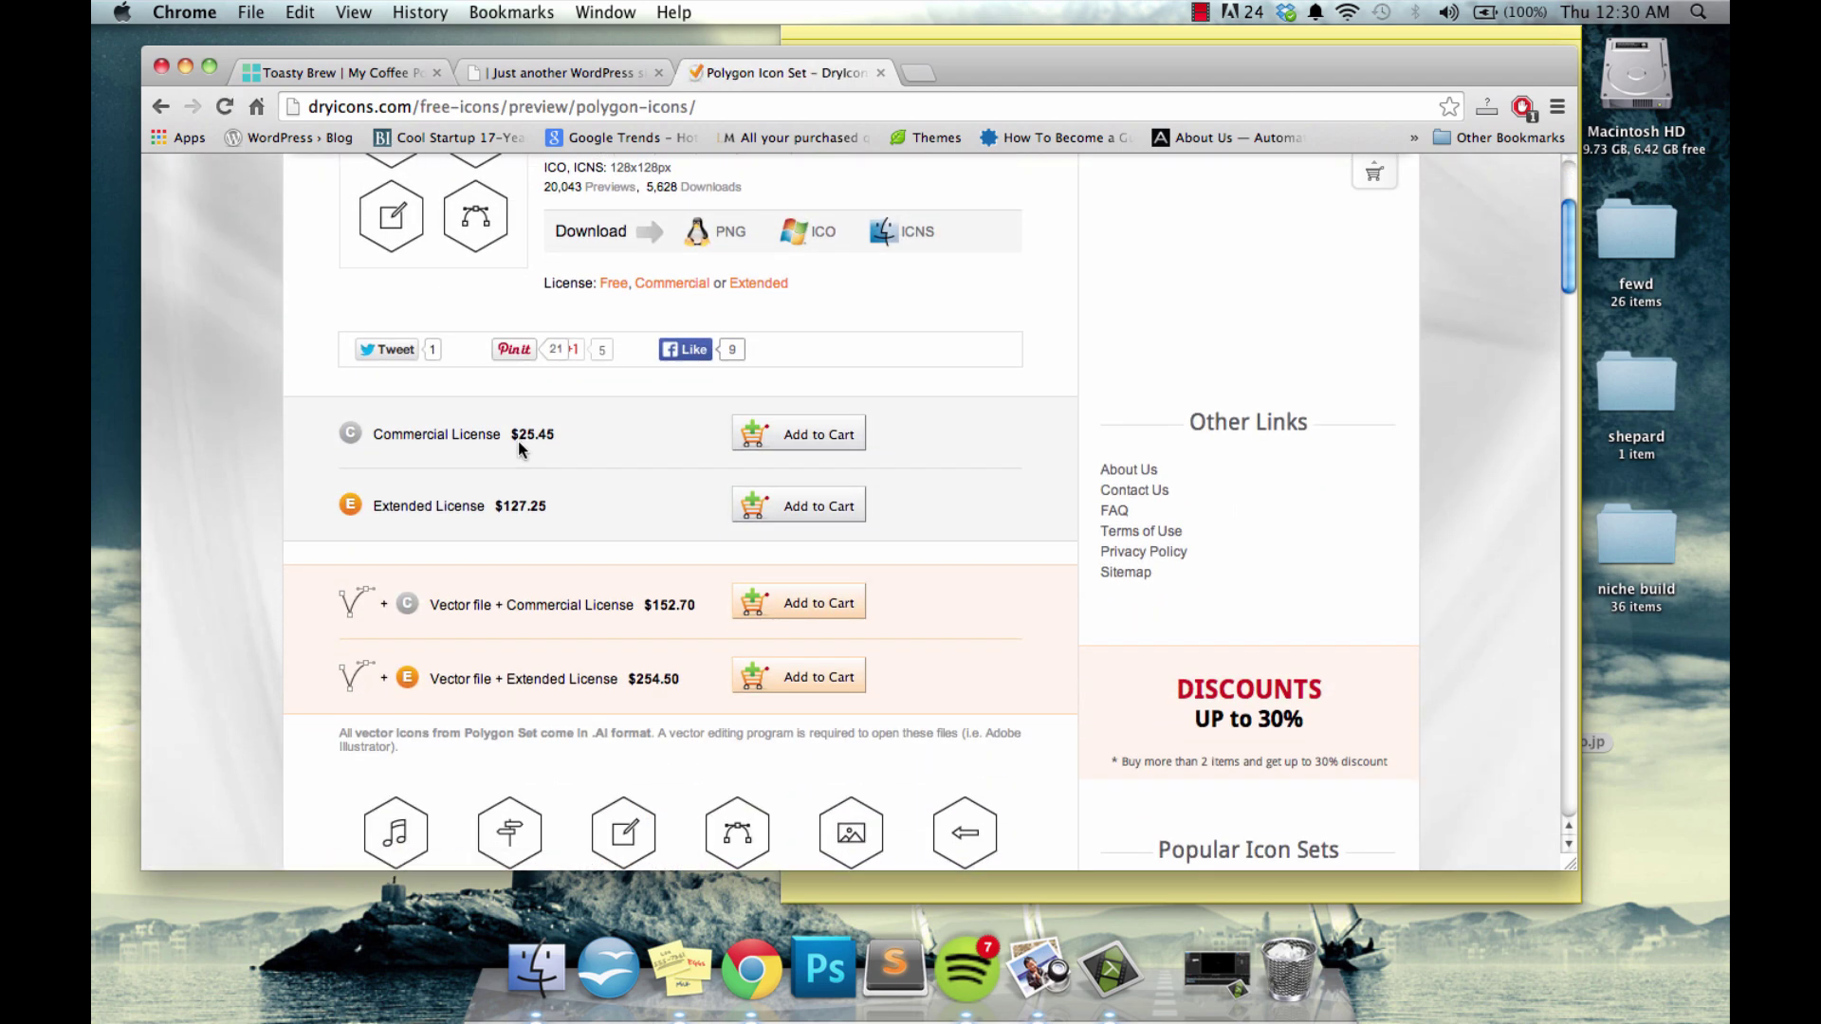
pyautogui.scroll(-15, 518, 440)
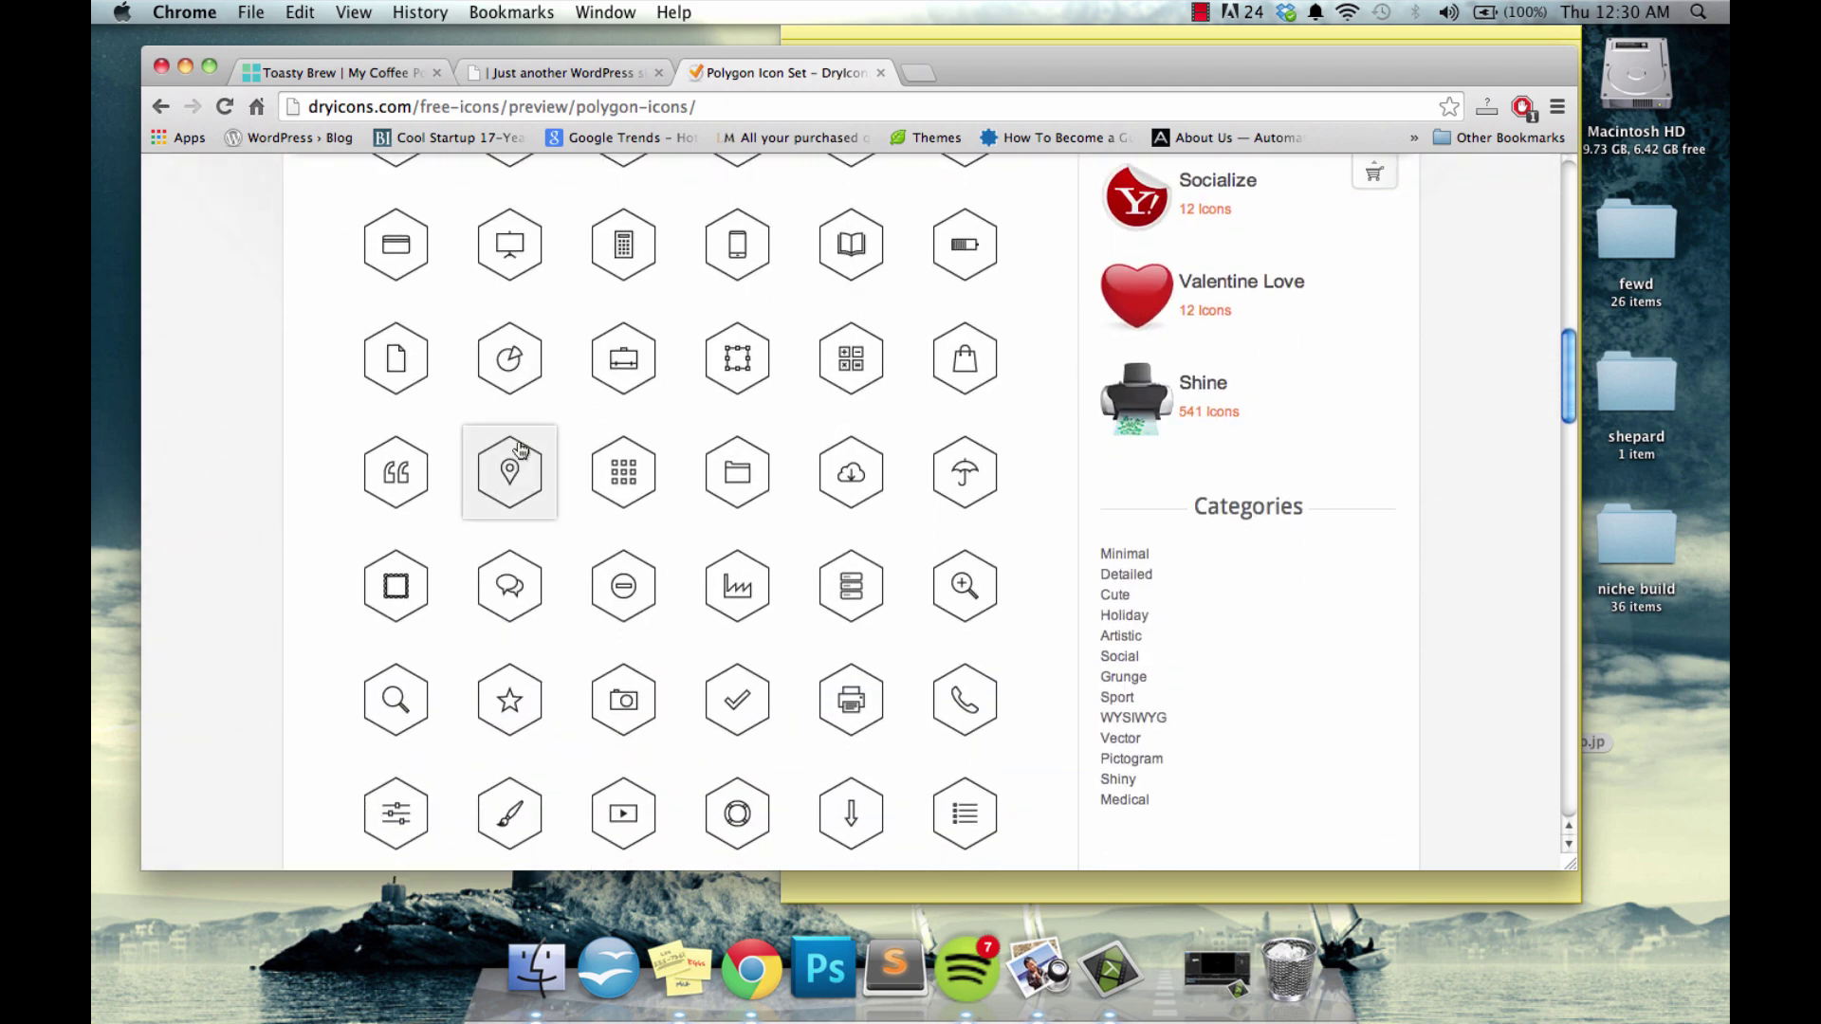
pyautogui.moveTo(519, 449)
pyautogui.scroll(20, 520, 449)
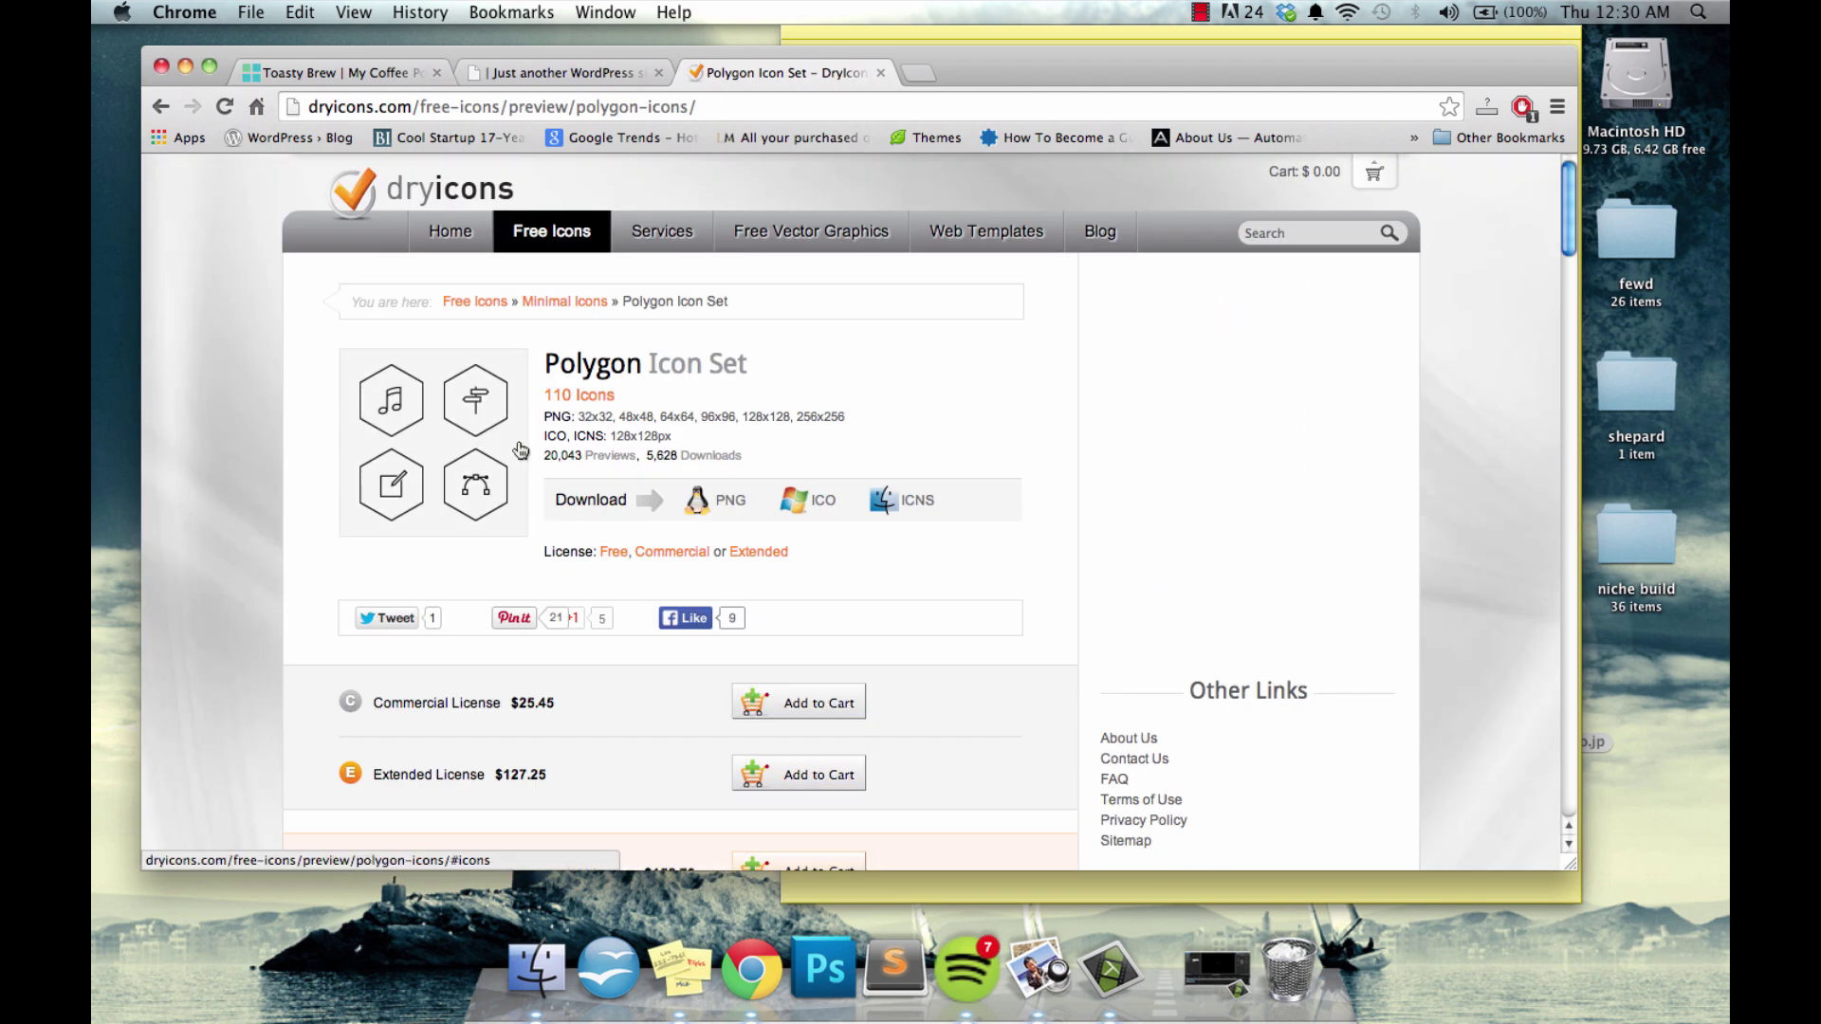
pyautogui.click(564, 301)
pyautogui.scroll(-10, 793, 622)
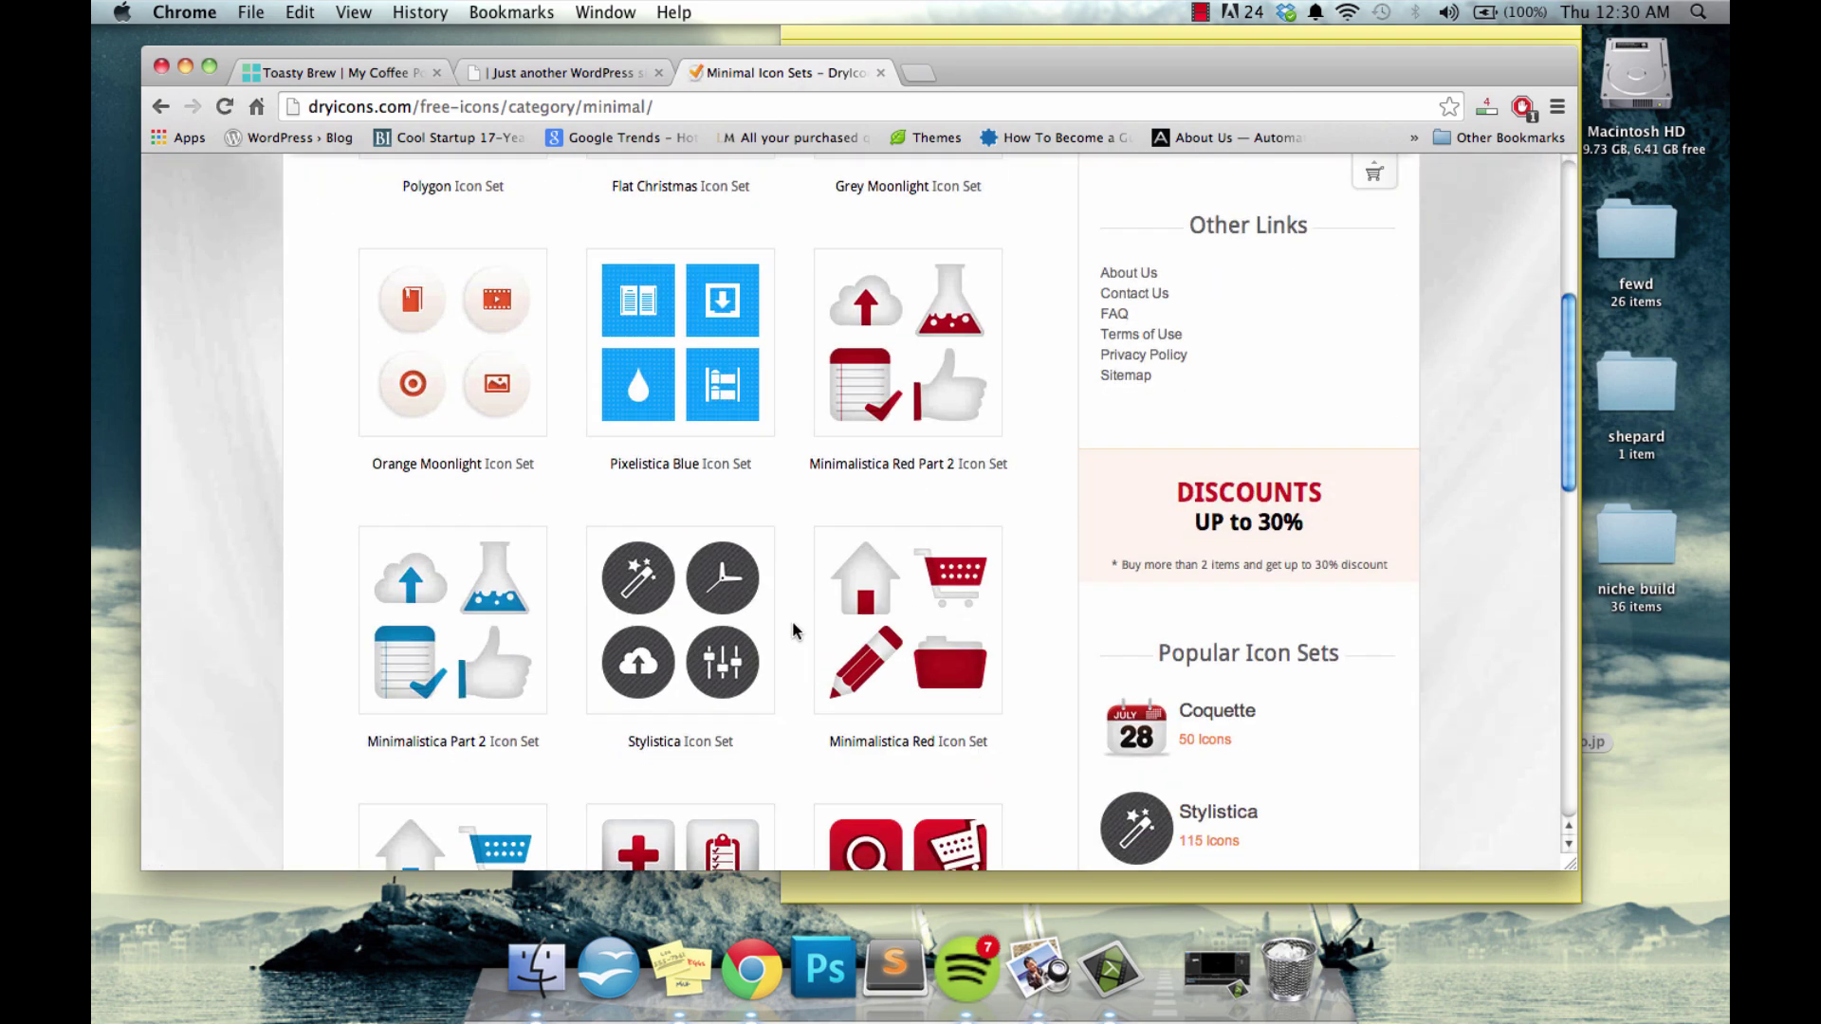
pyautogui.scroll(10, 793, 622)
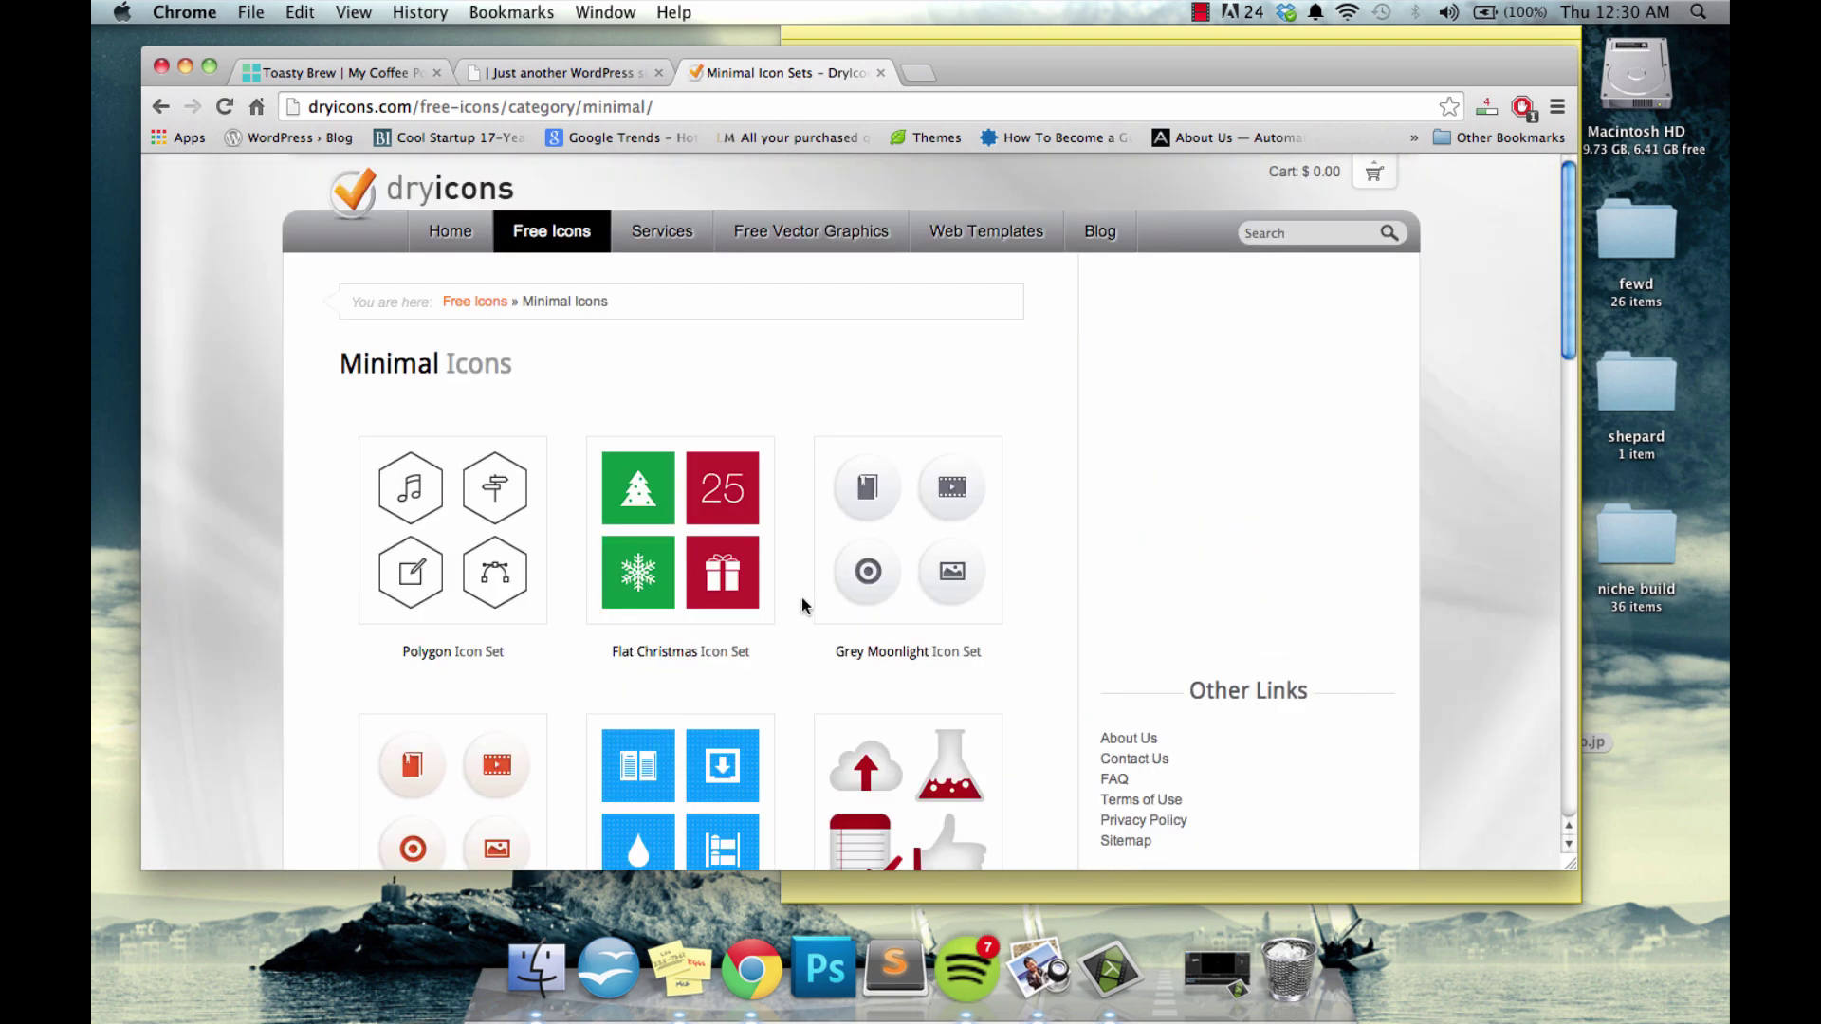
# Search the site for 'coffee' and scroll through the seven results
pyautogui.click(1292, 235)
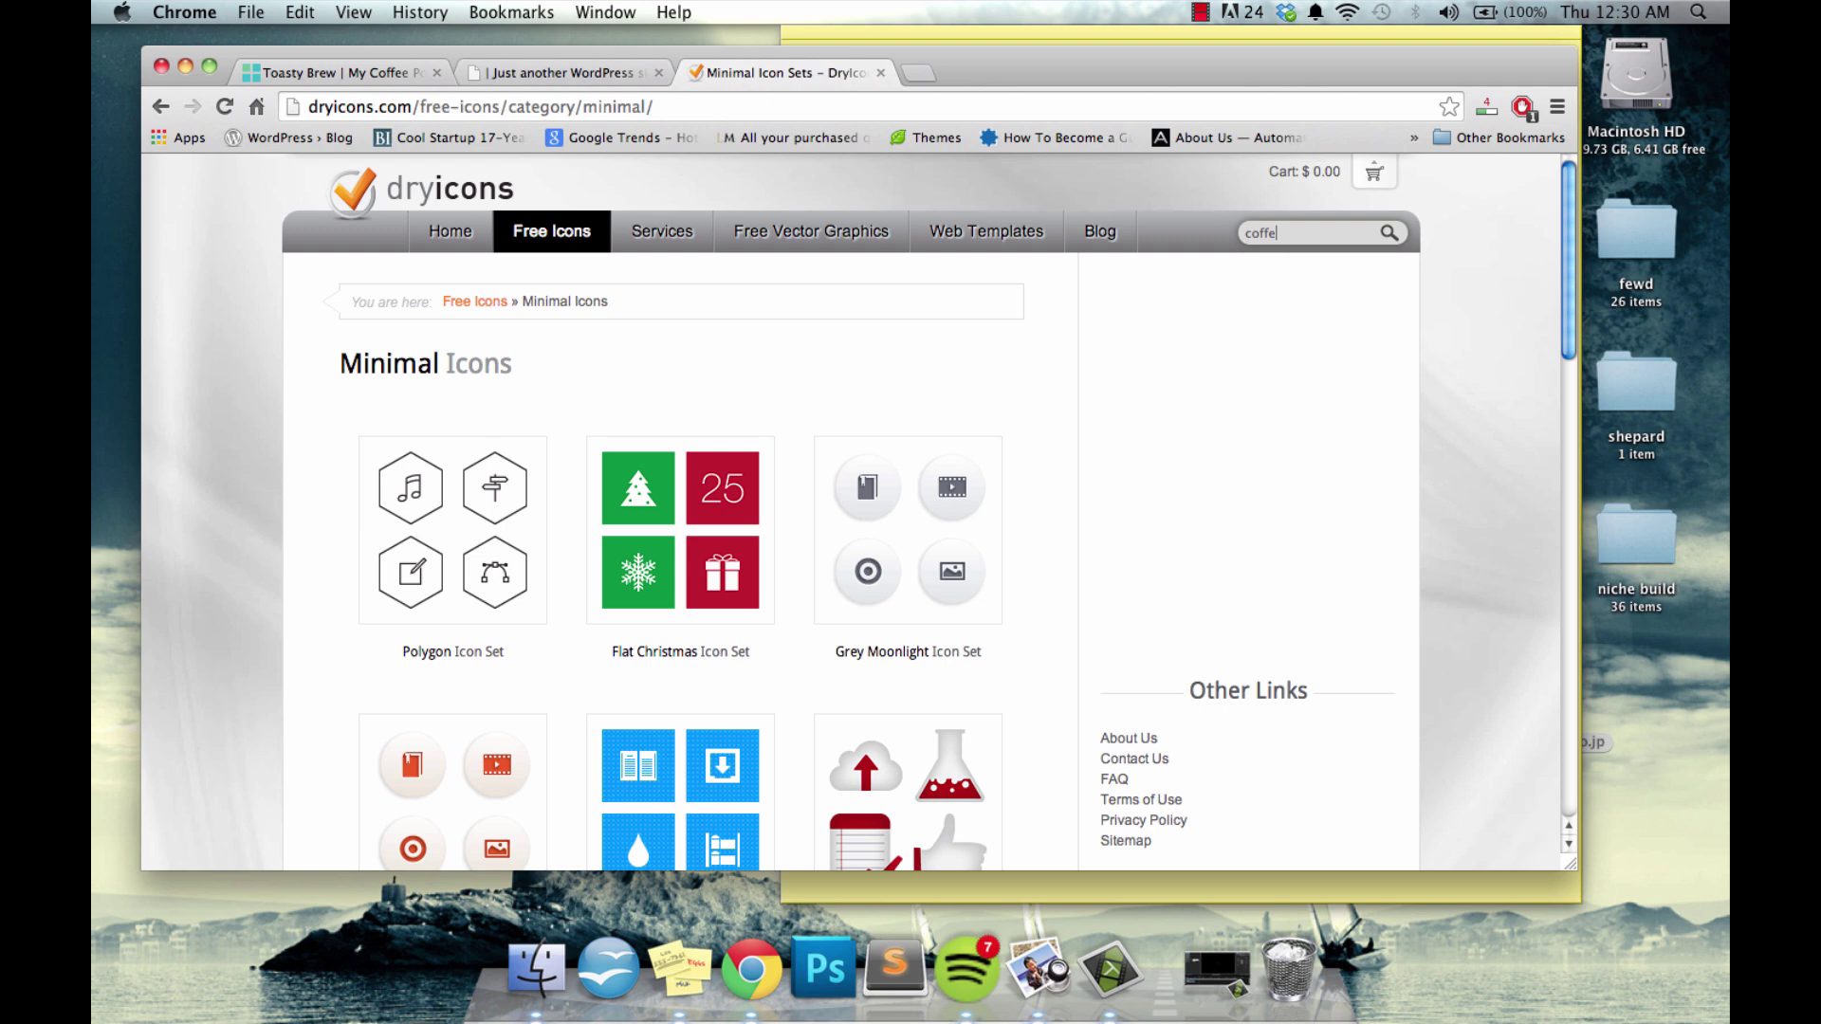
pyautogui.write('coffee')
pyautogui.press('Return')
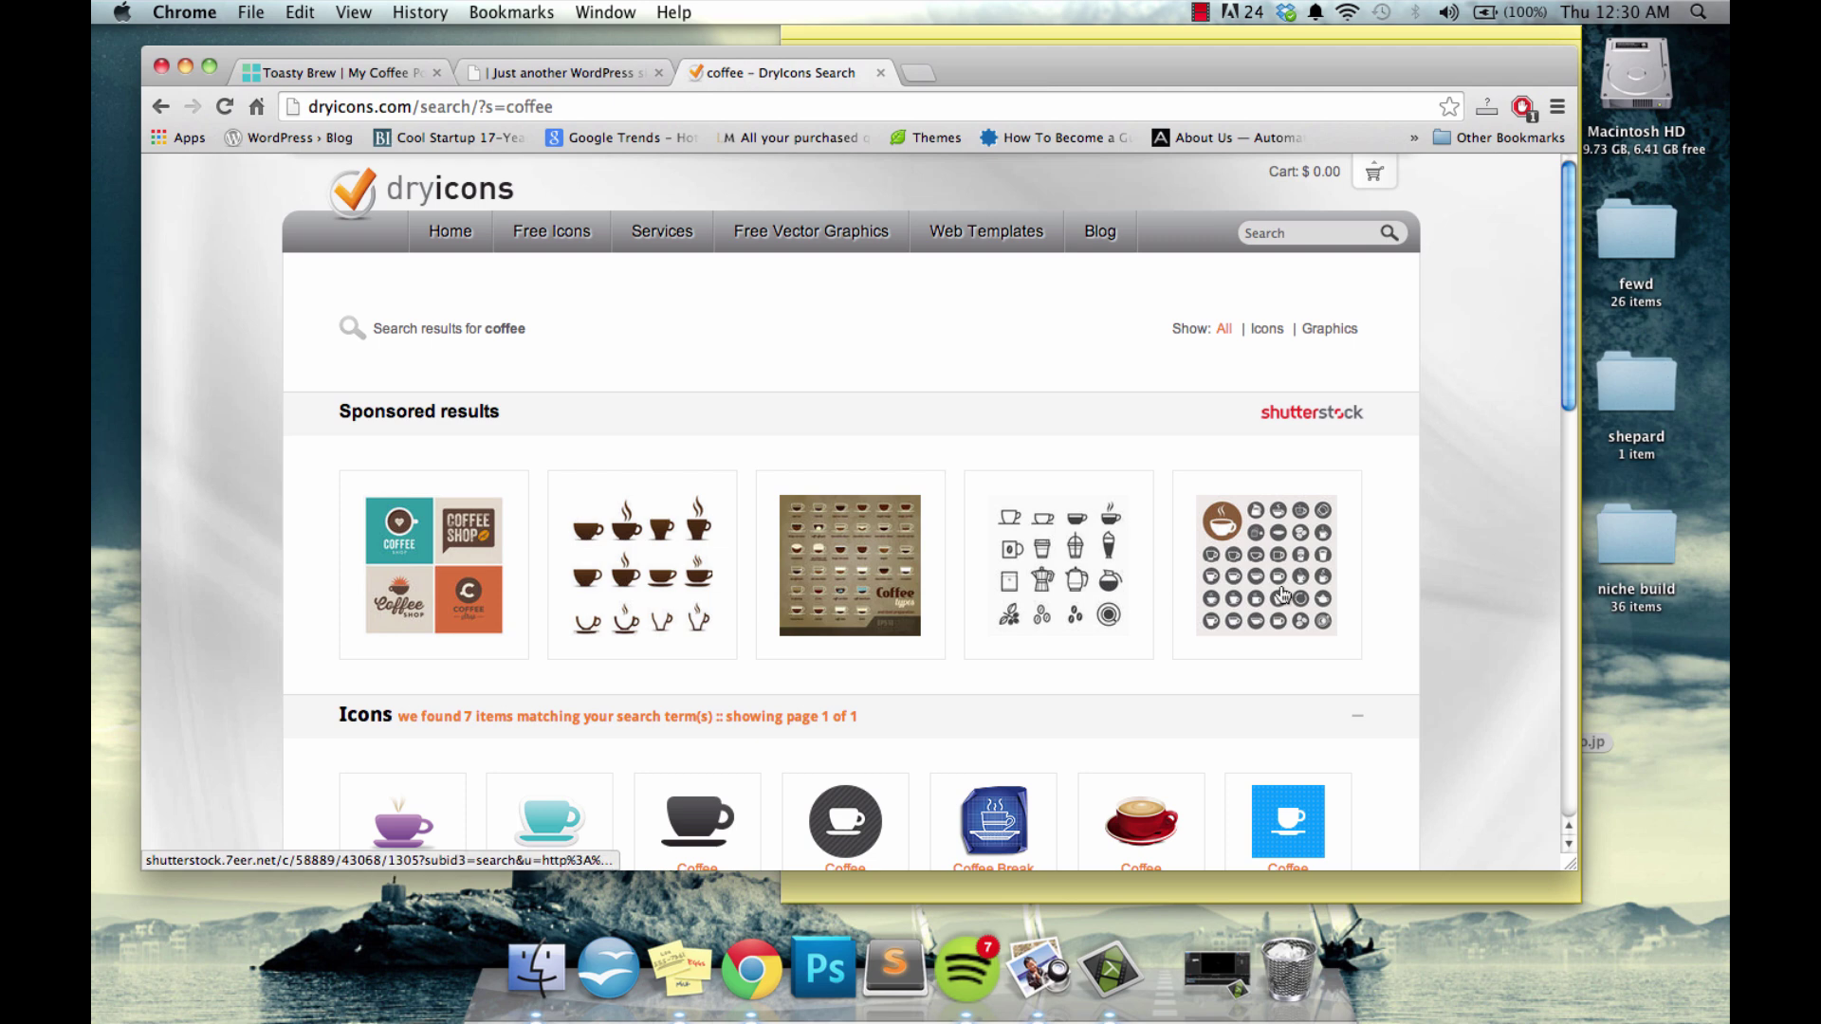
pyautogui.scroll(-5, 1138, 593)
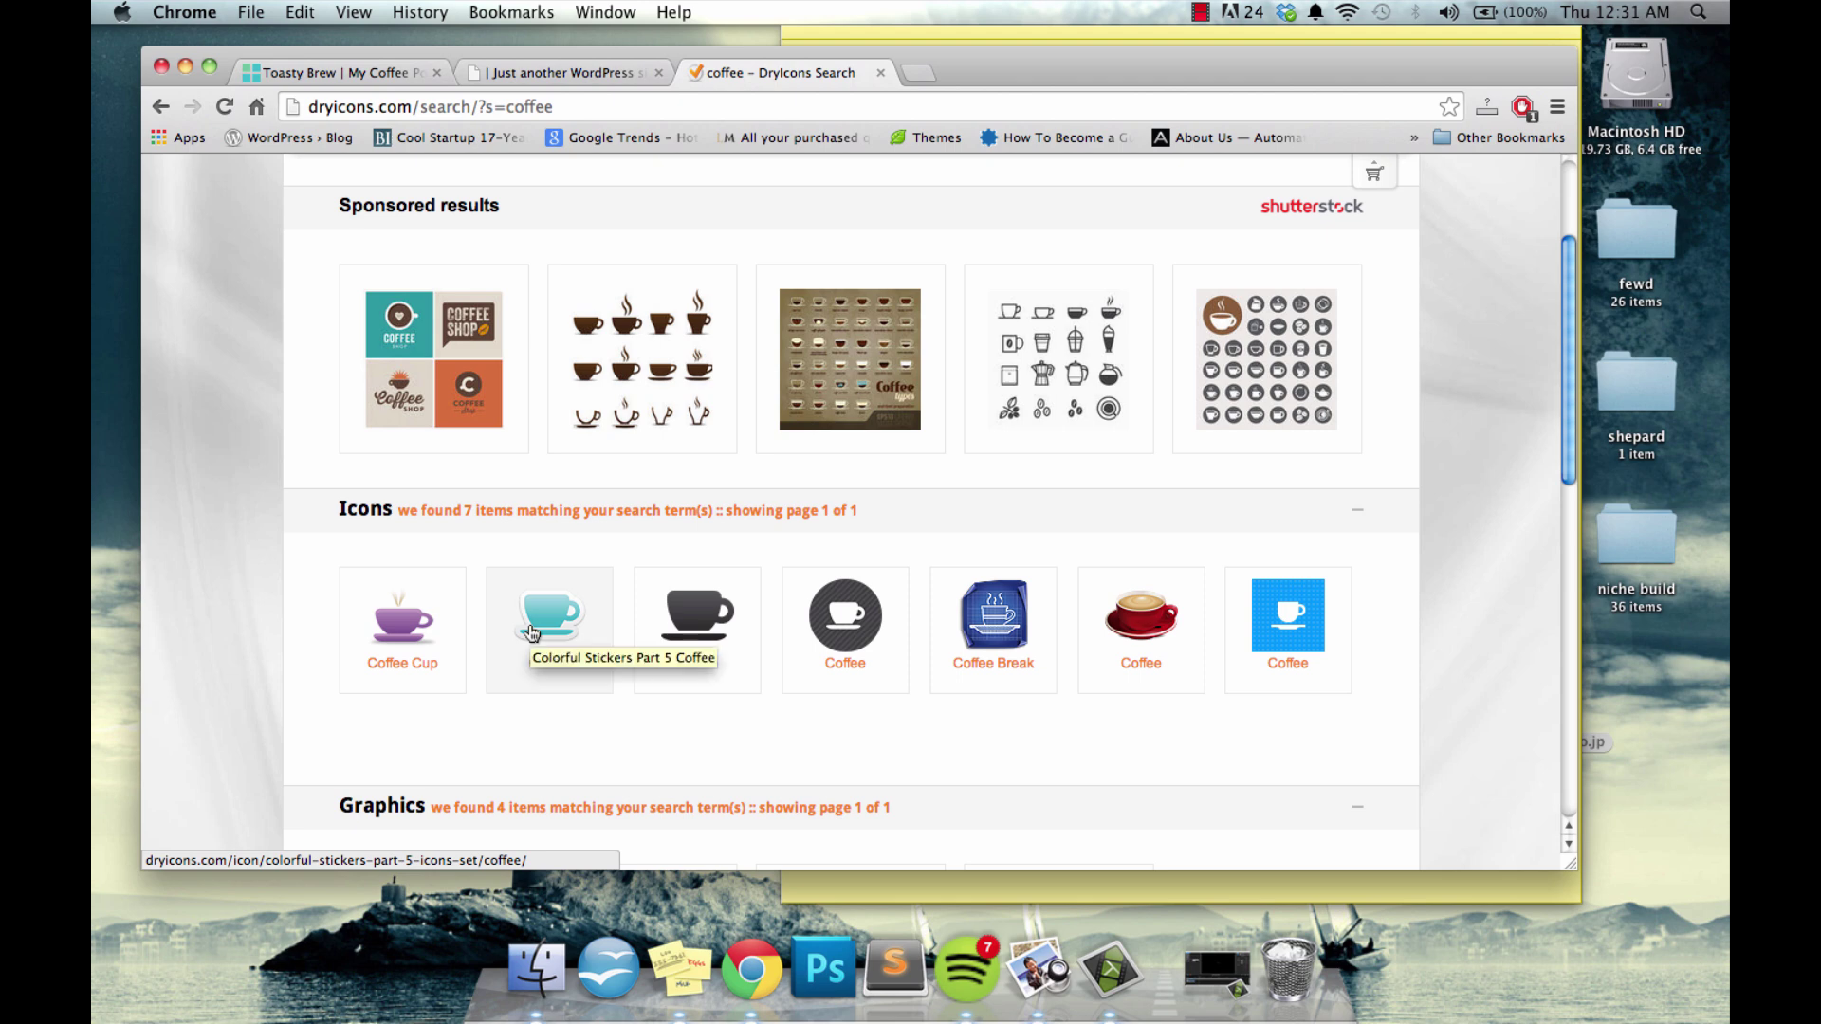
# Open the teal Coffee icon, choose PNG, and follow the 'Icons by DryIcons' attribution link
pyautogui.click(531, 633)
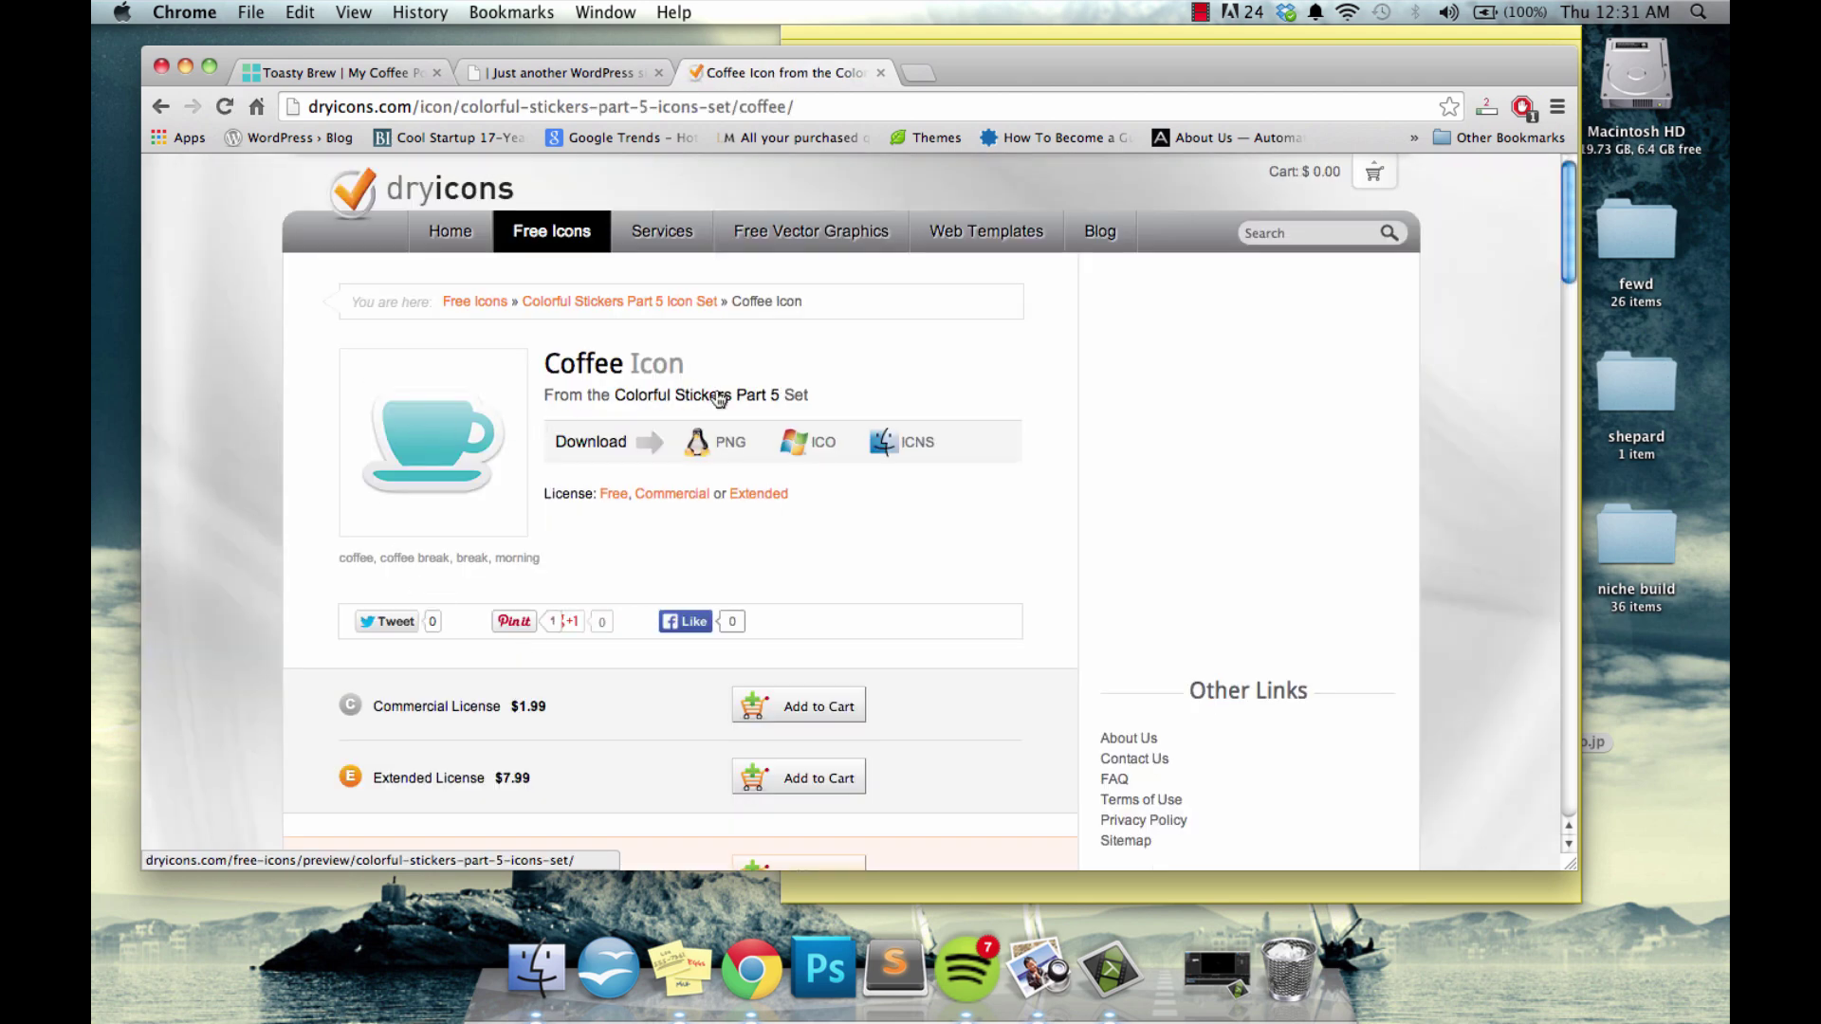
pyautogui.click(721, 444)
pyautogui.scroll(-5, 721, 449)
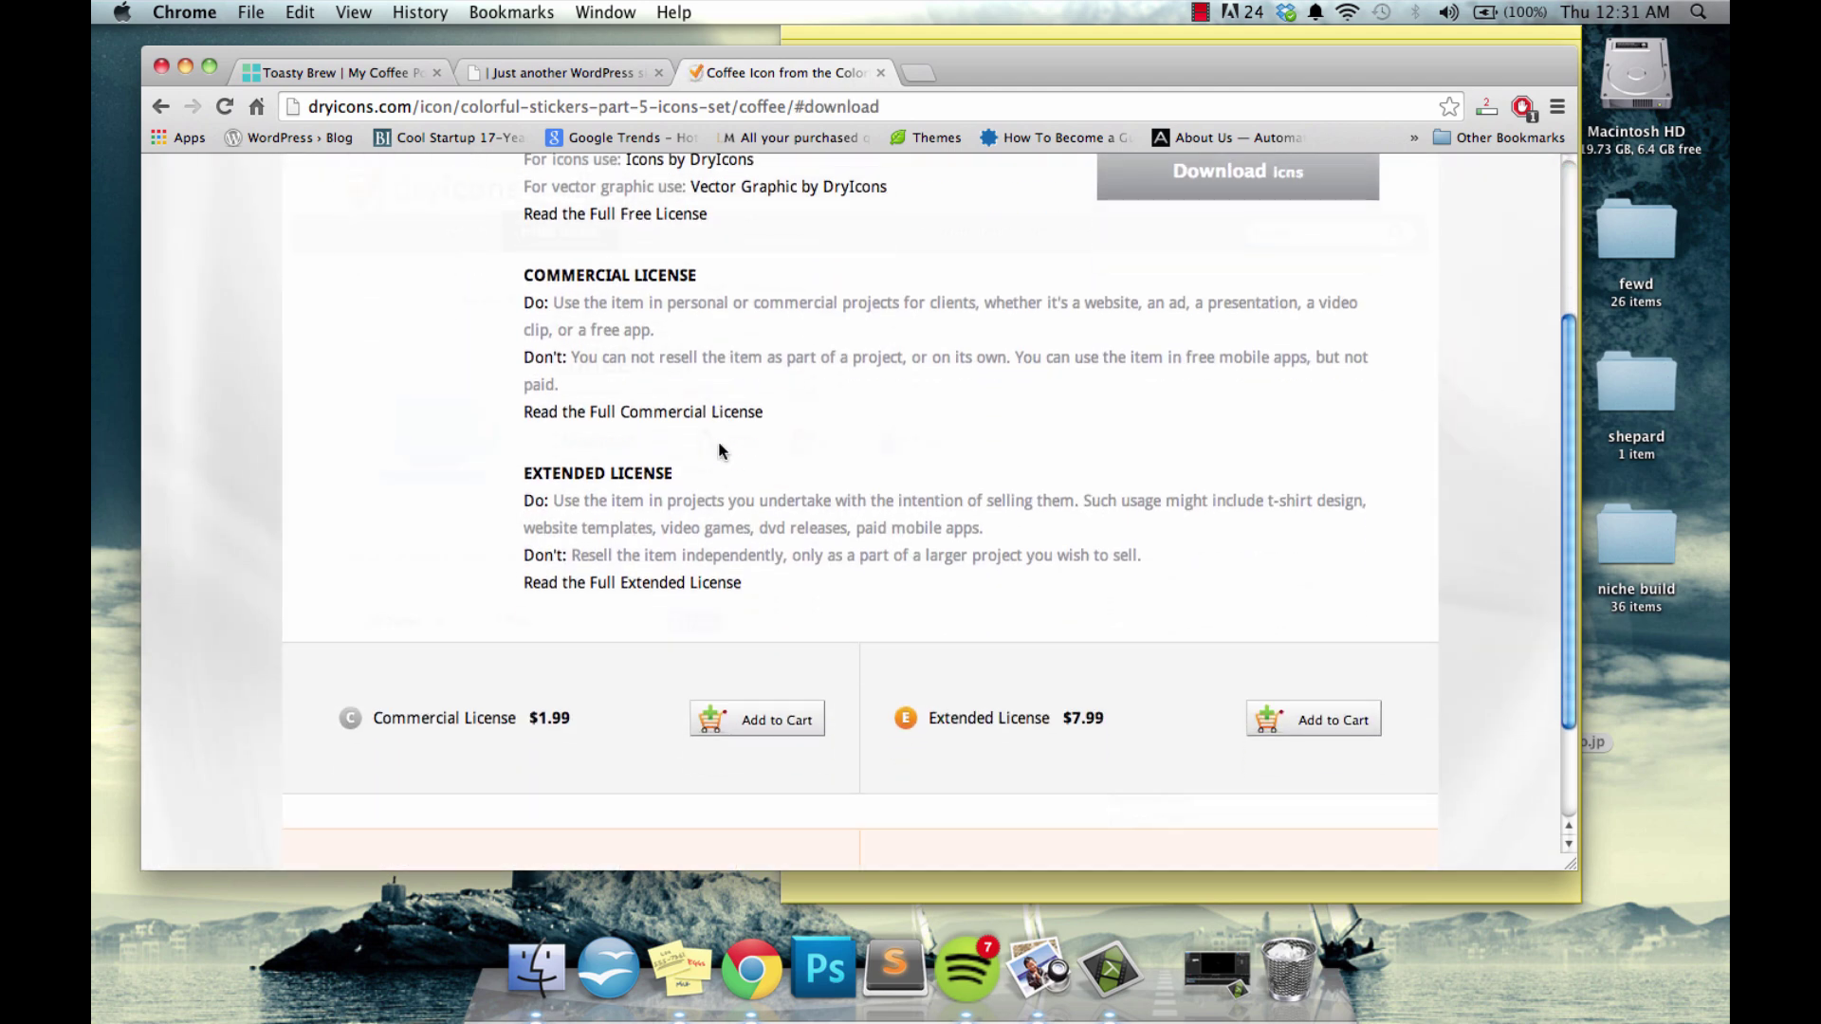
pyautogui.scroll(3, 718, 450)
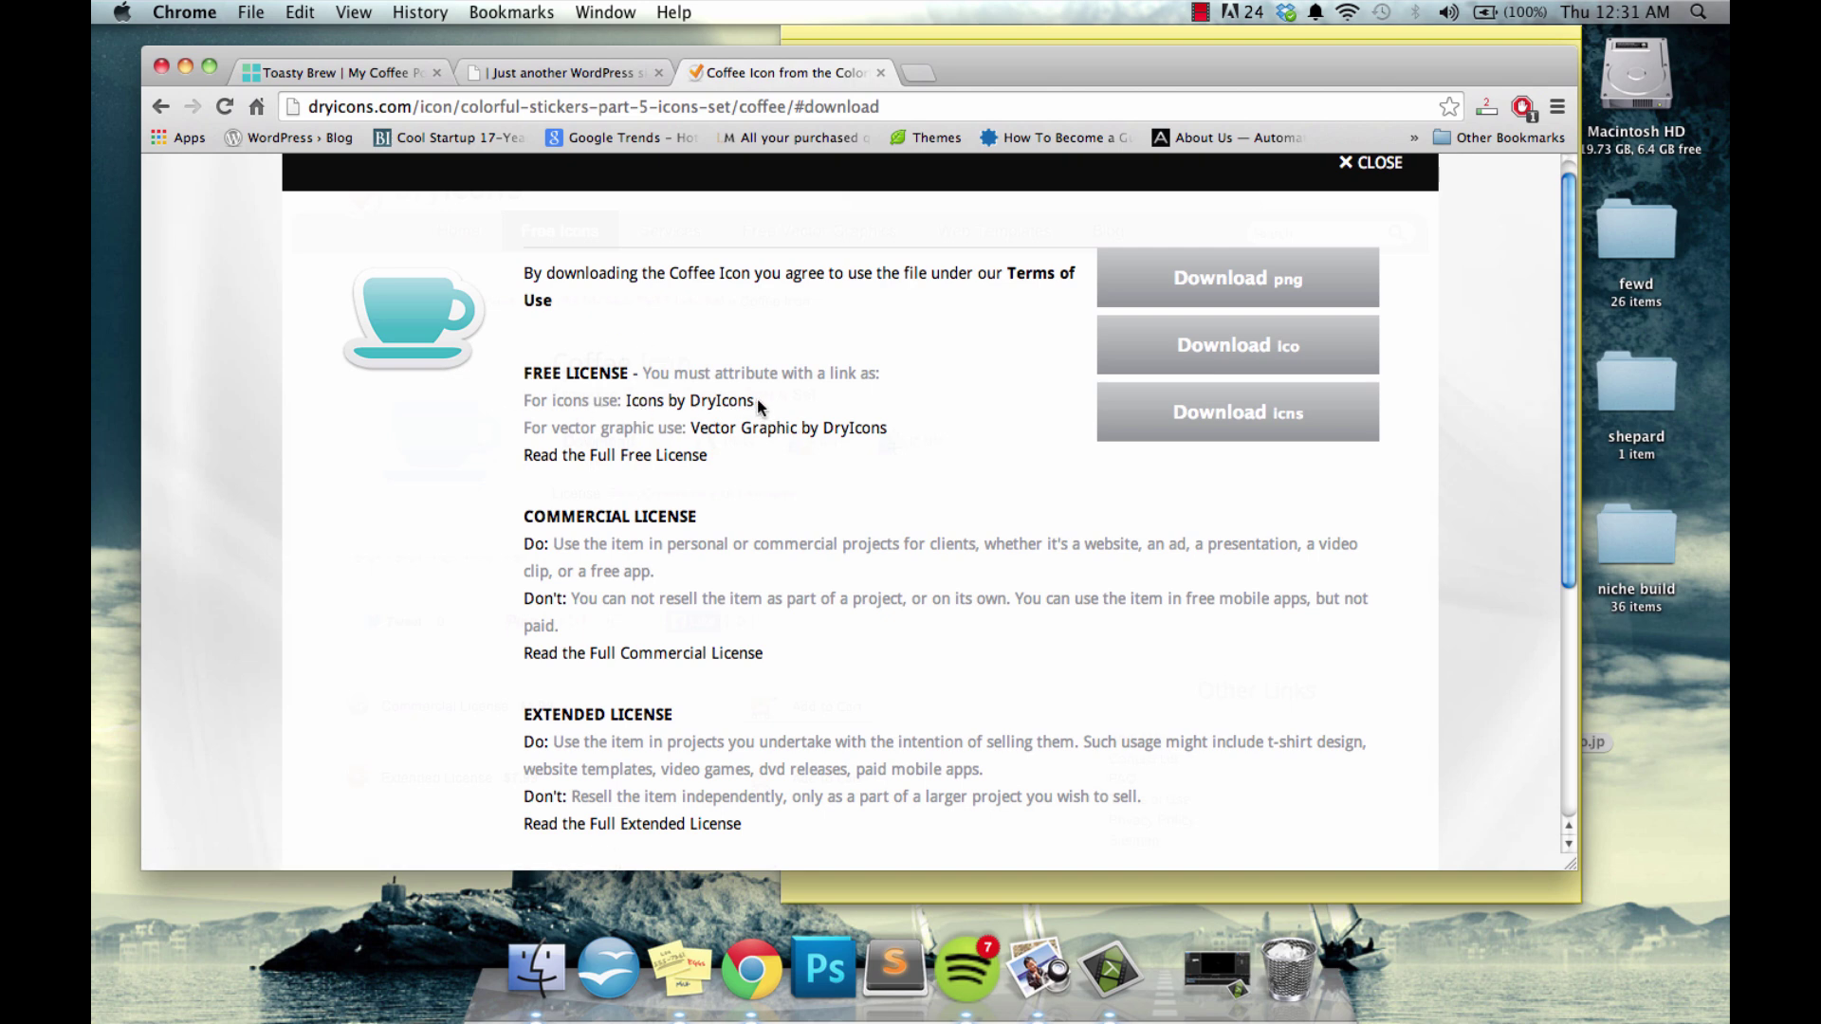
pyautogui.moveTo(757, 398); pyautogui.dragTo(627, 410)
pyautogui.click(627, 409)
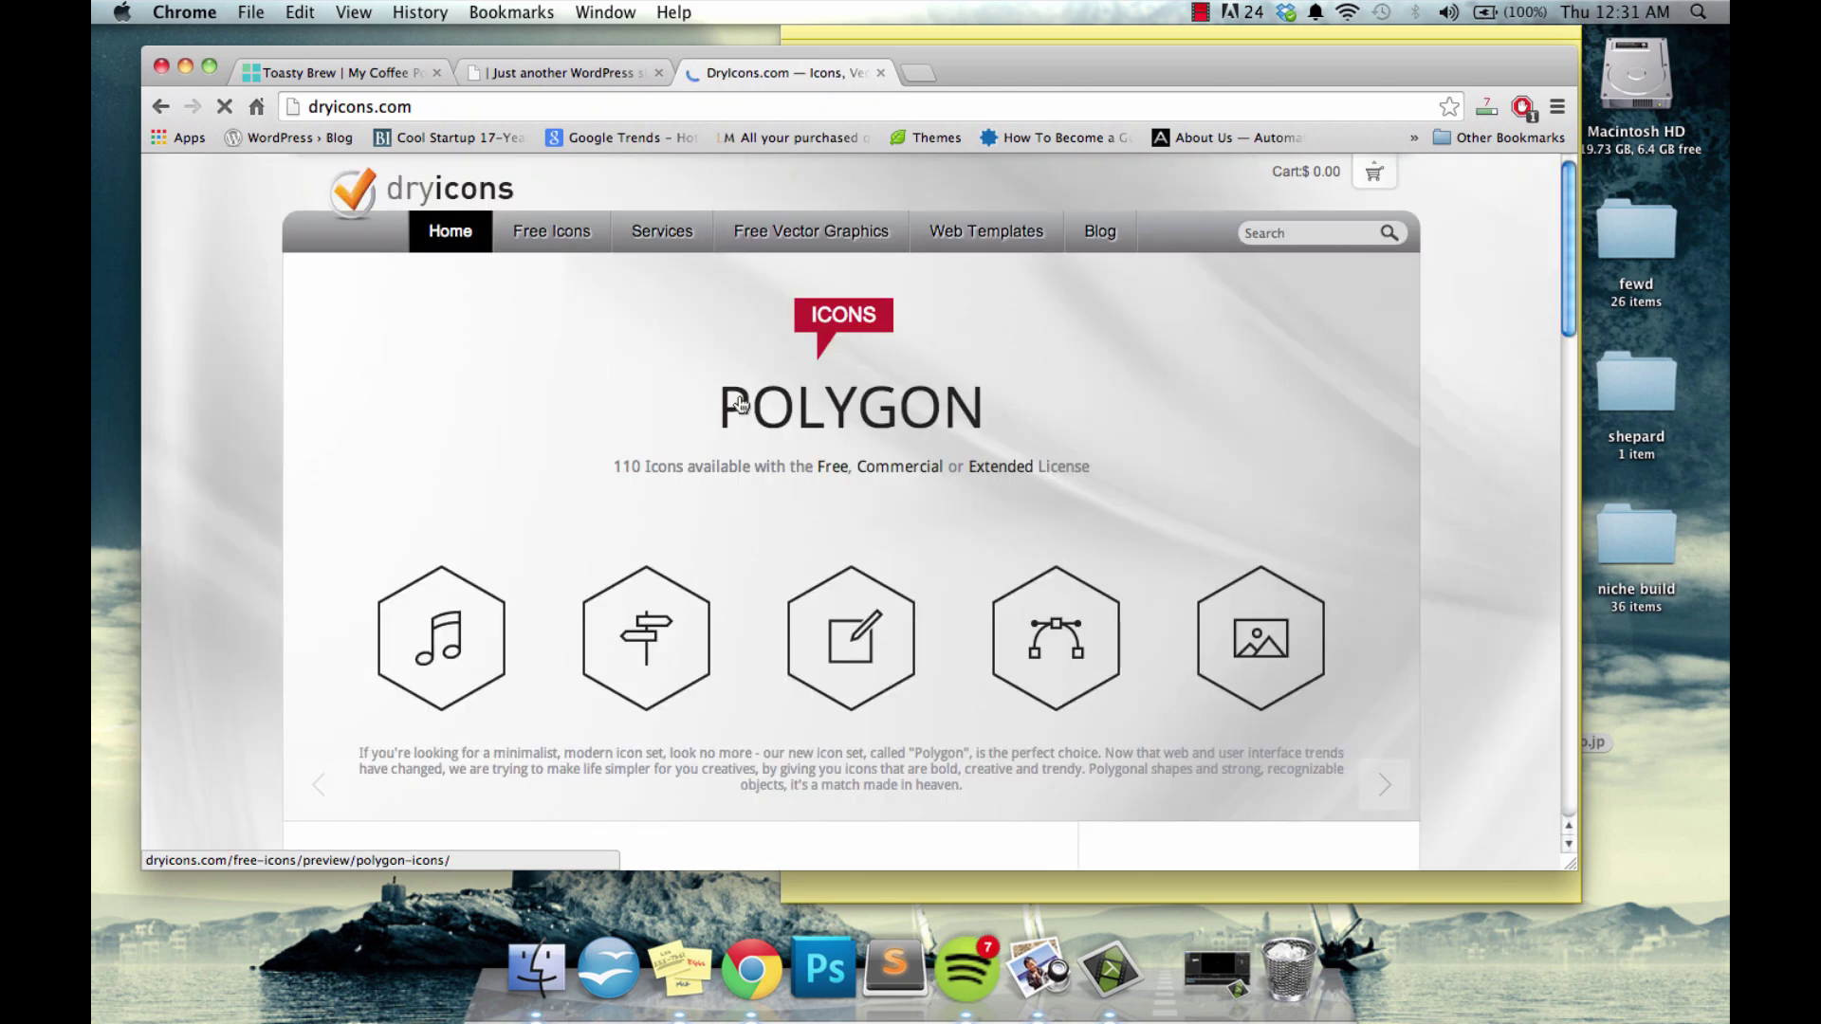
# Return to the Coffee icon page and download it as a PNG zip
pyautogui.click(162, 106)
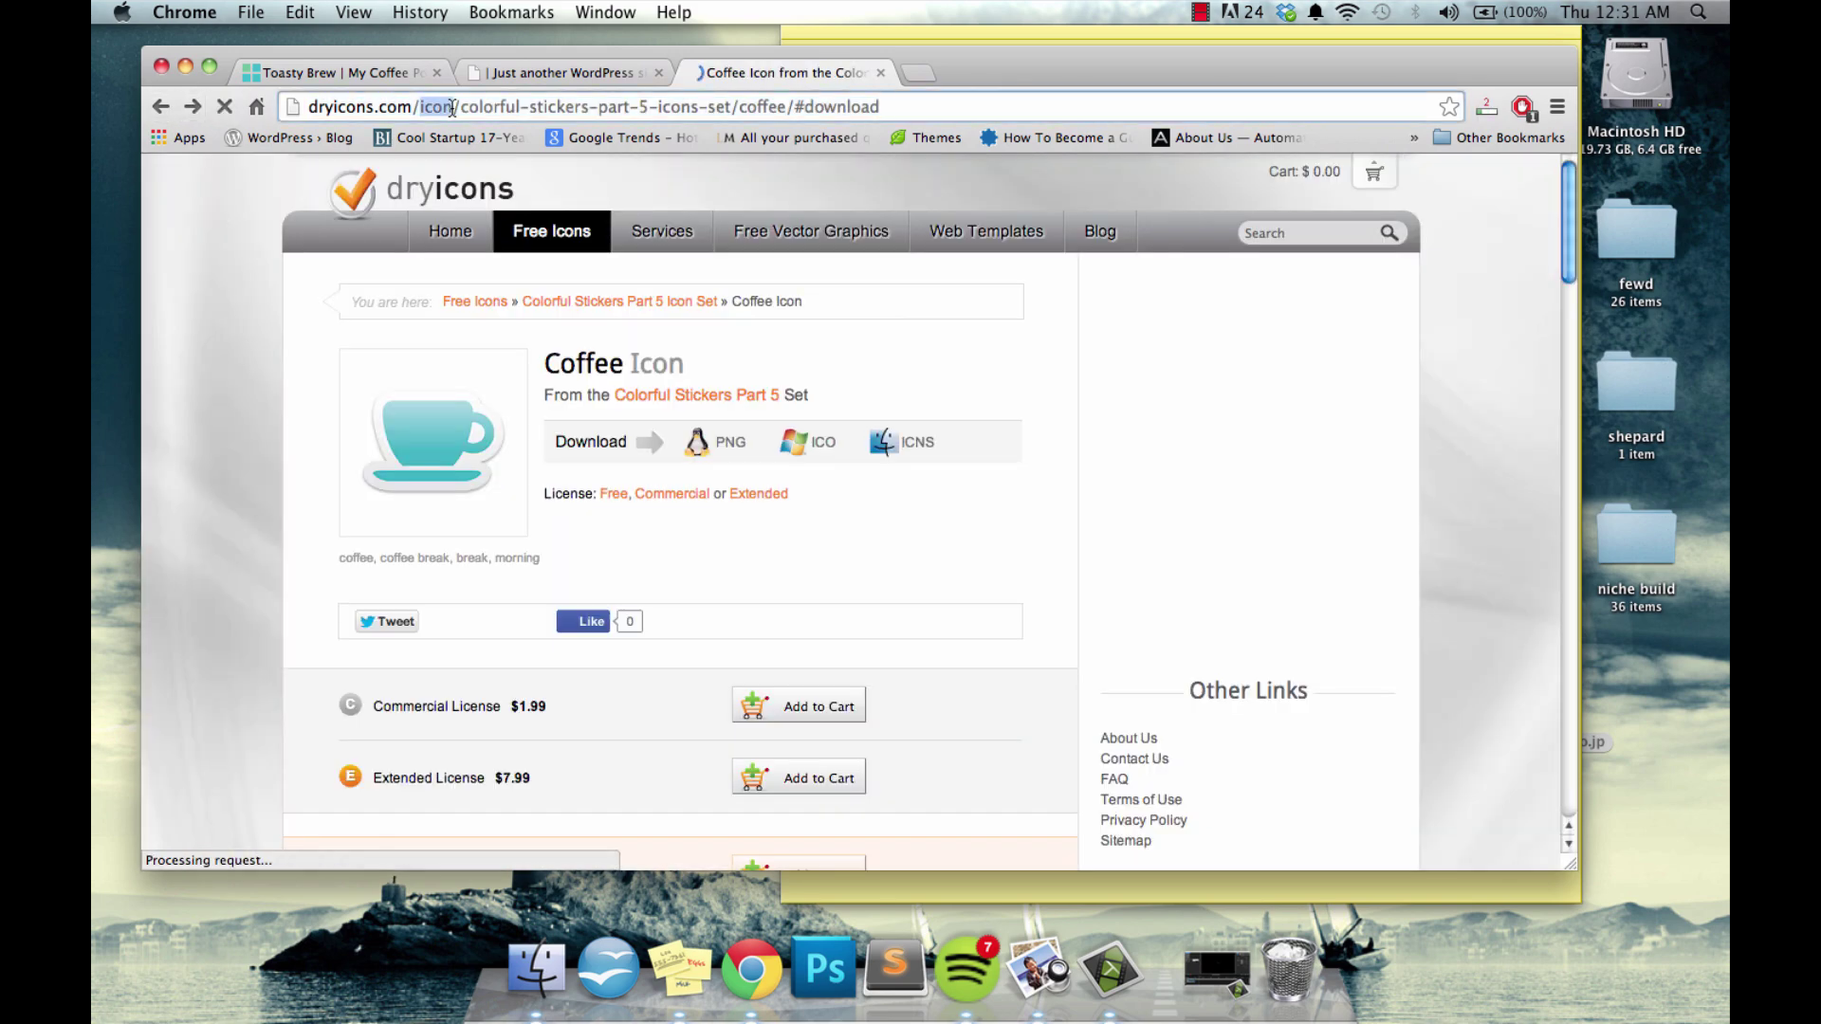
pyautogui.click(410, 106)
pyautogui.click(410, 106)
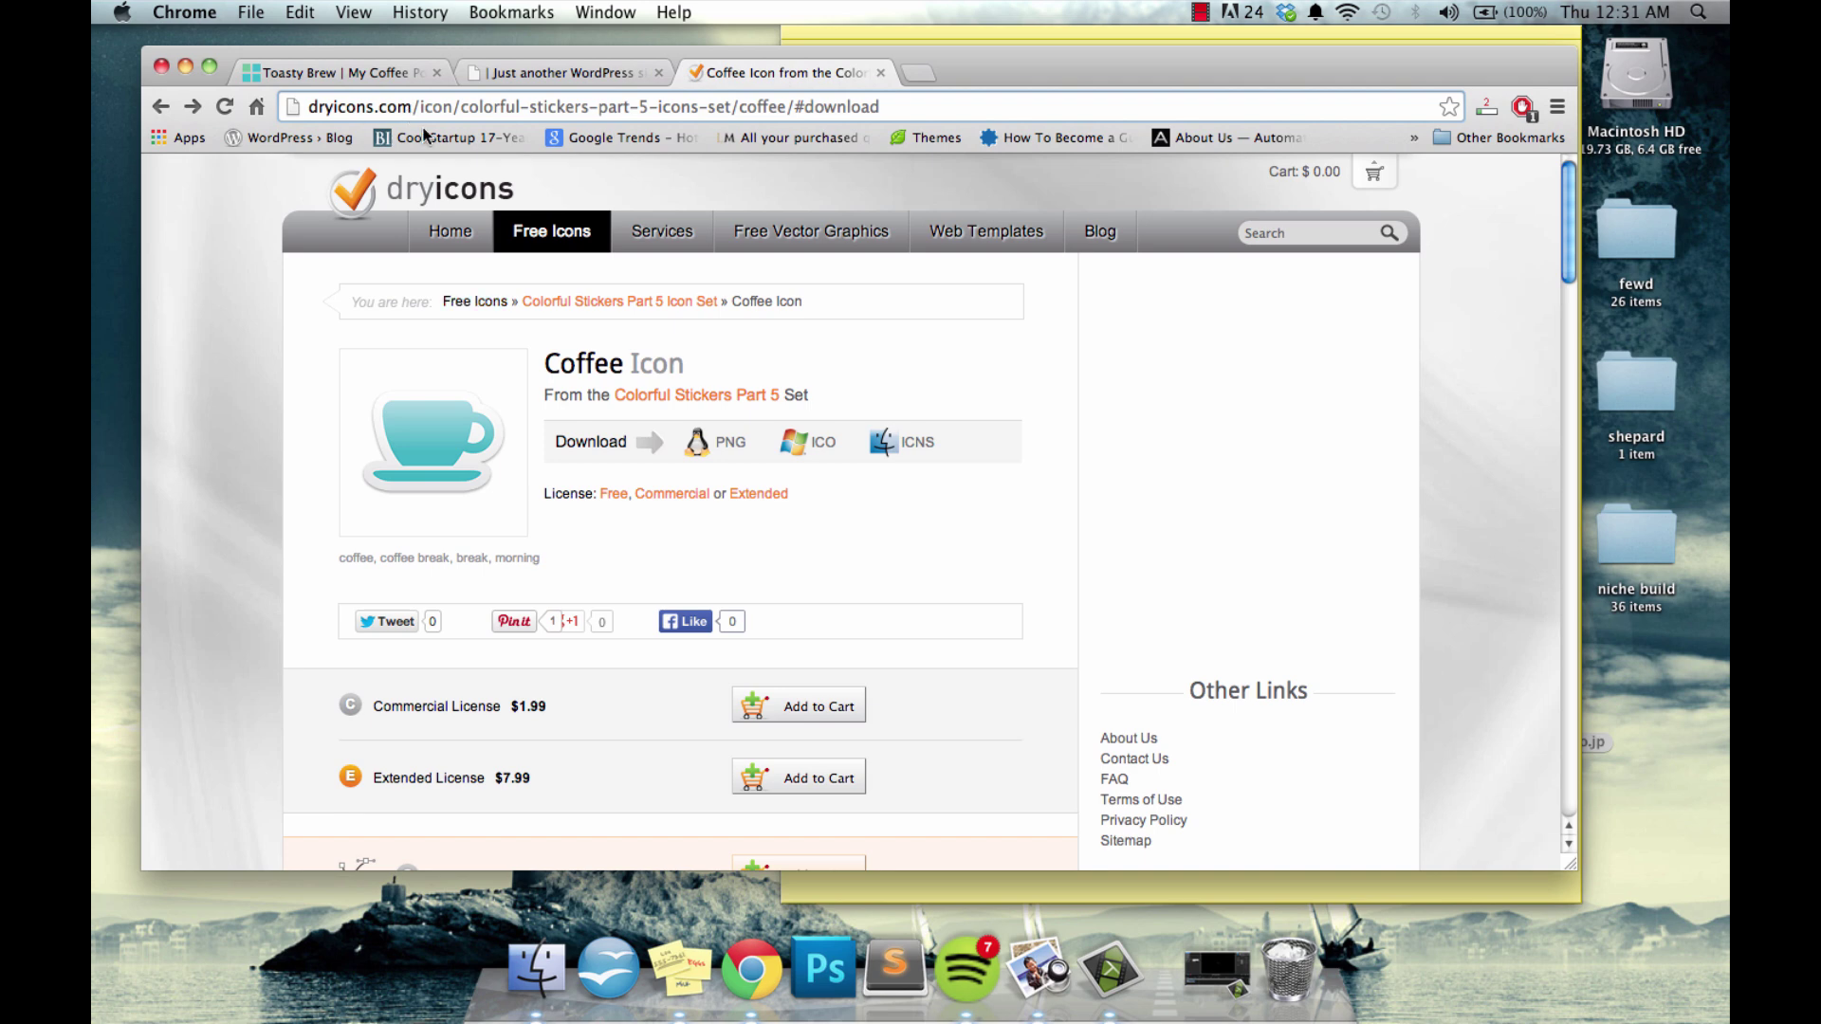
pyautogui.click(712, 443)
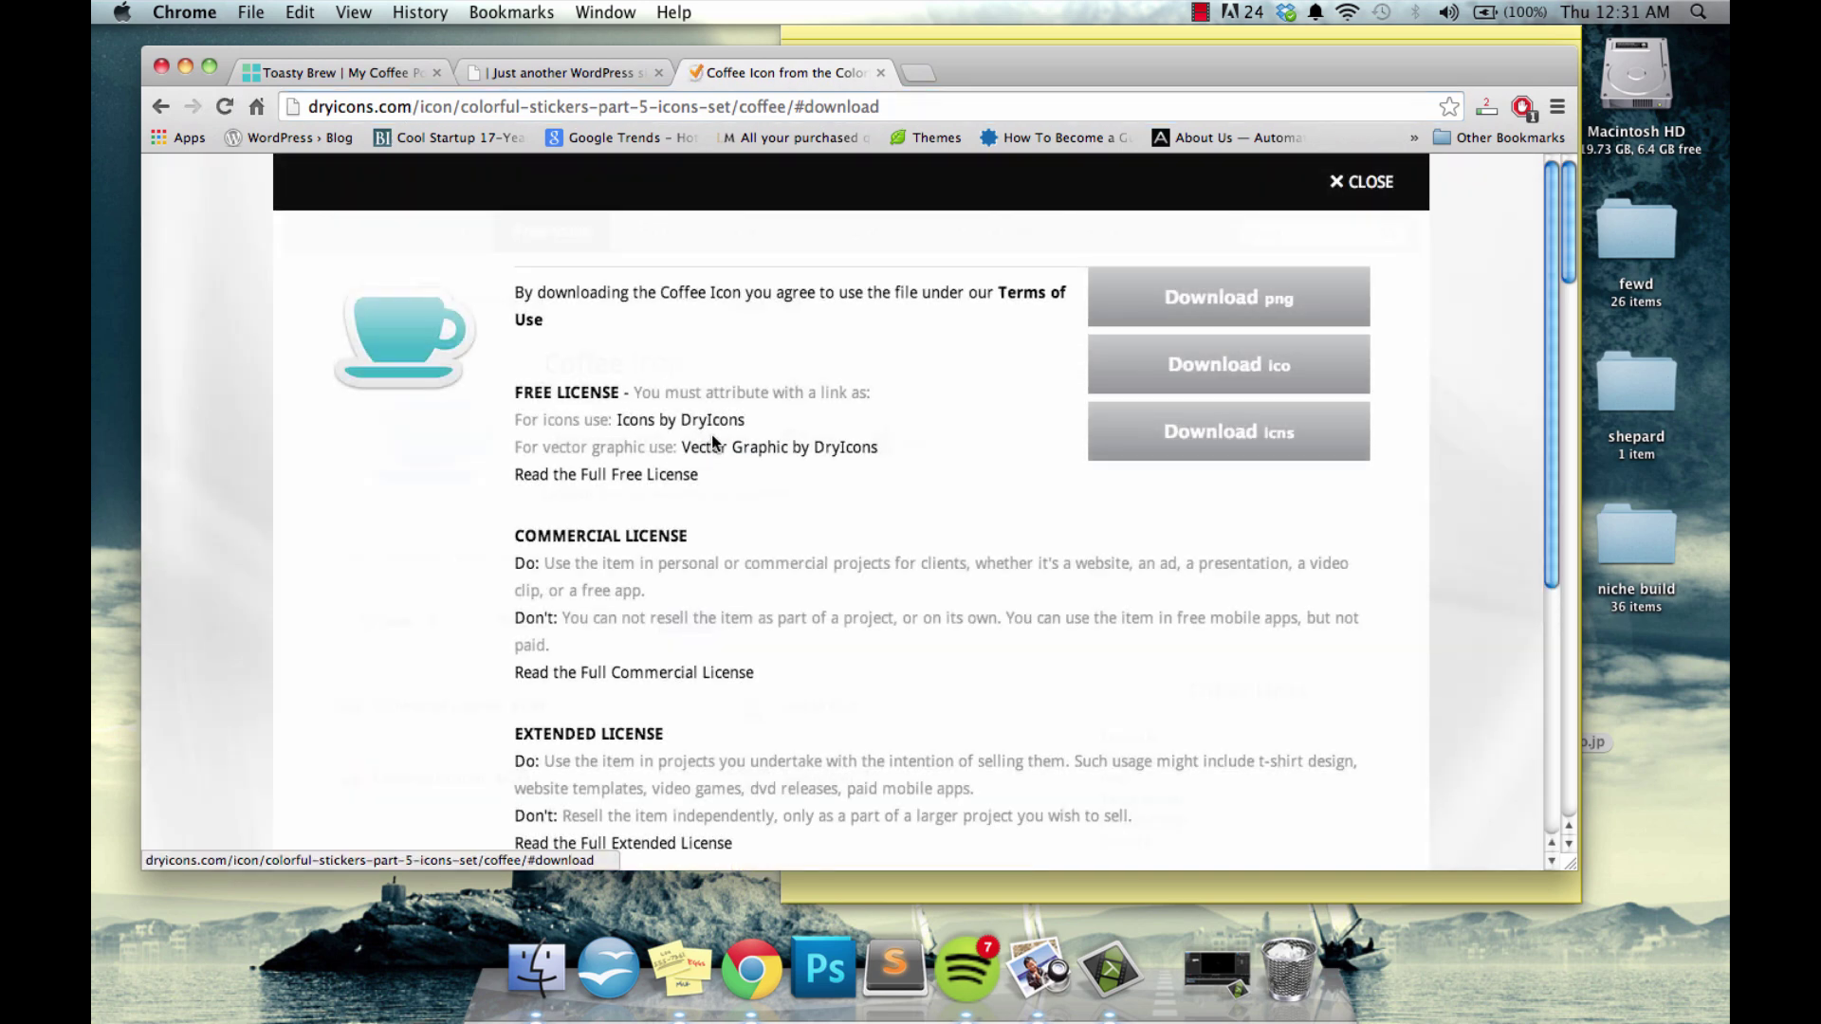
pyautogui.click(1222, 313)
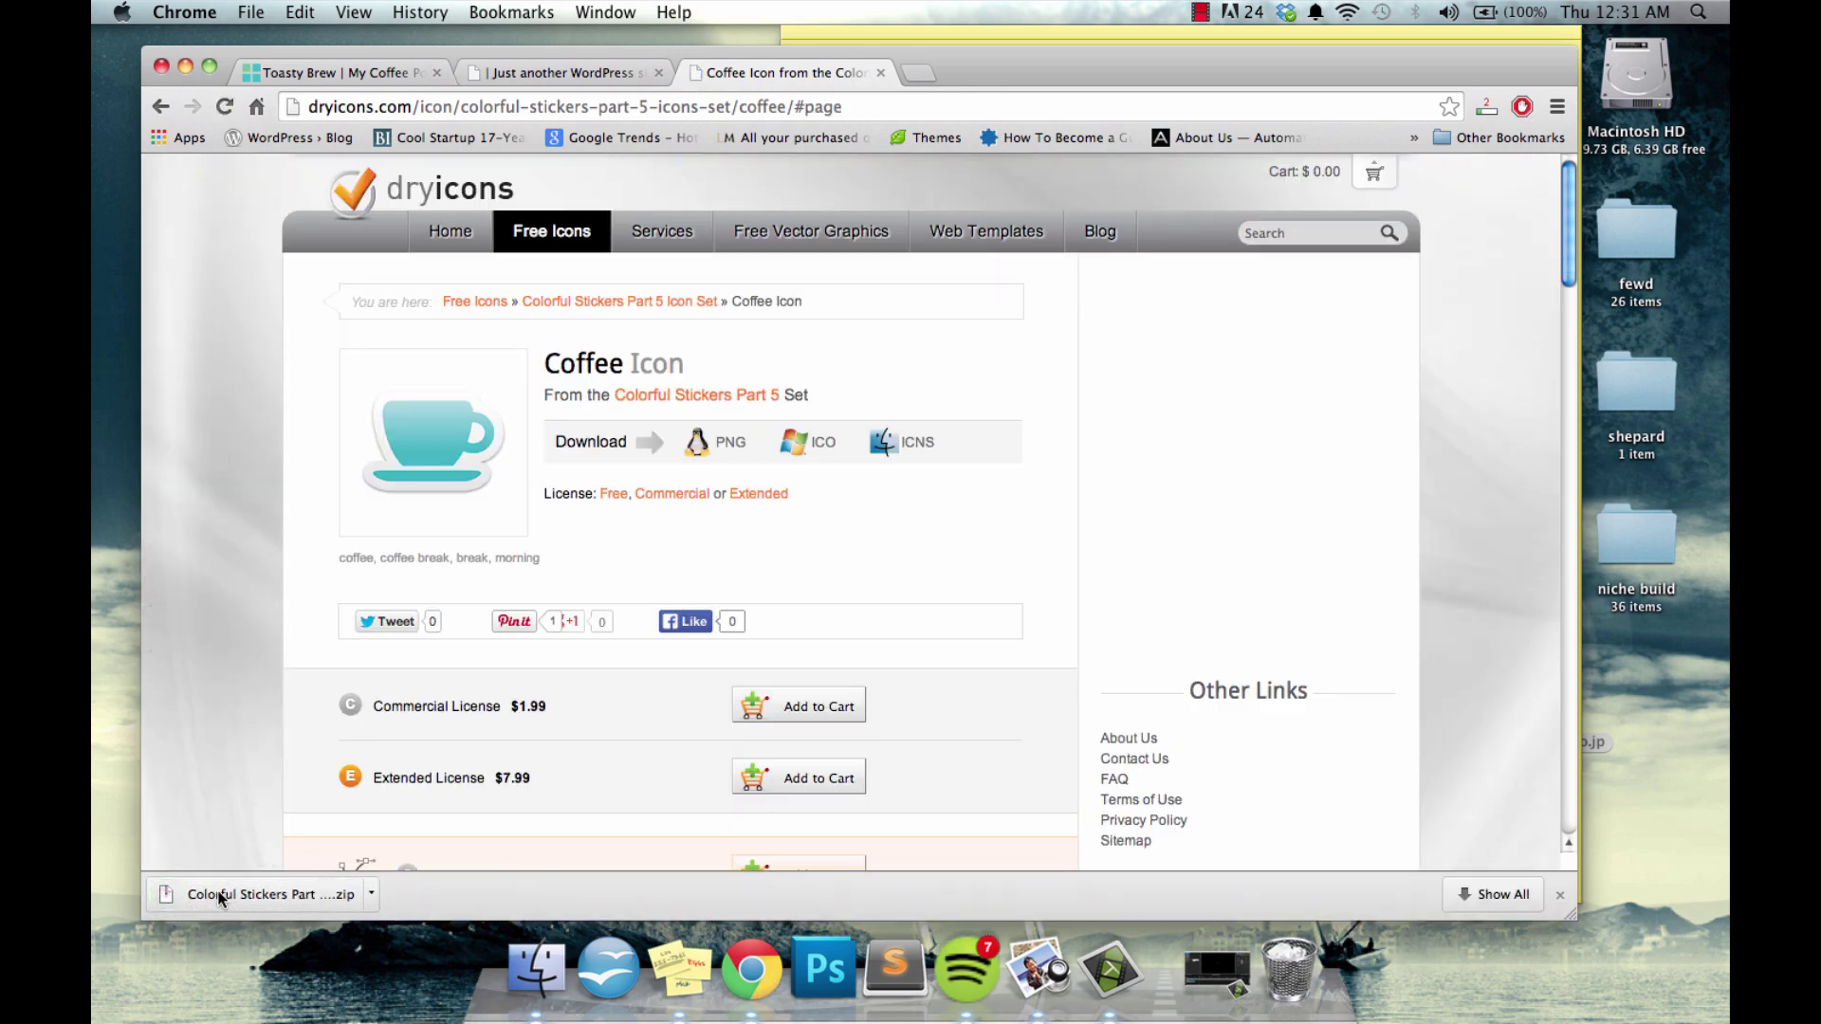
# Unzip the coffee icon archive in Downloads, inspect its size folders, and return to Chrome
pyautogui.press('super+Tab')
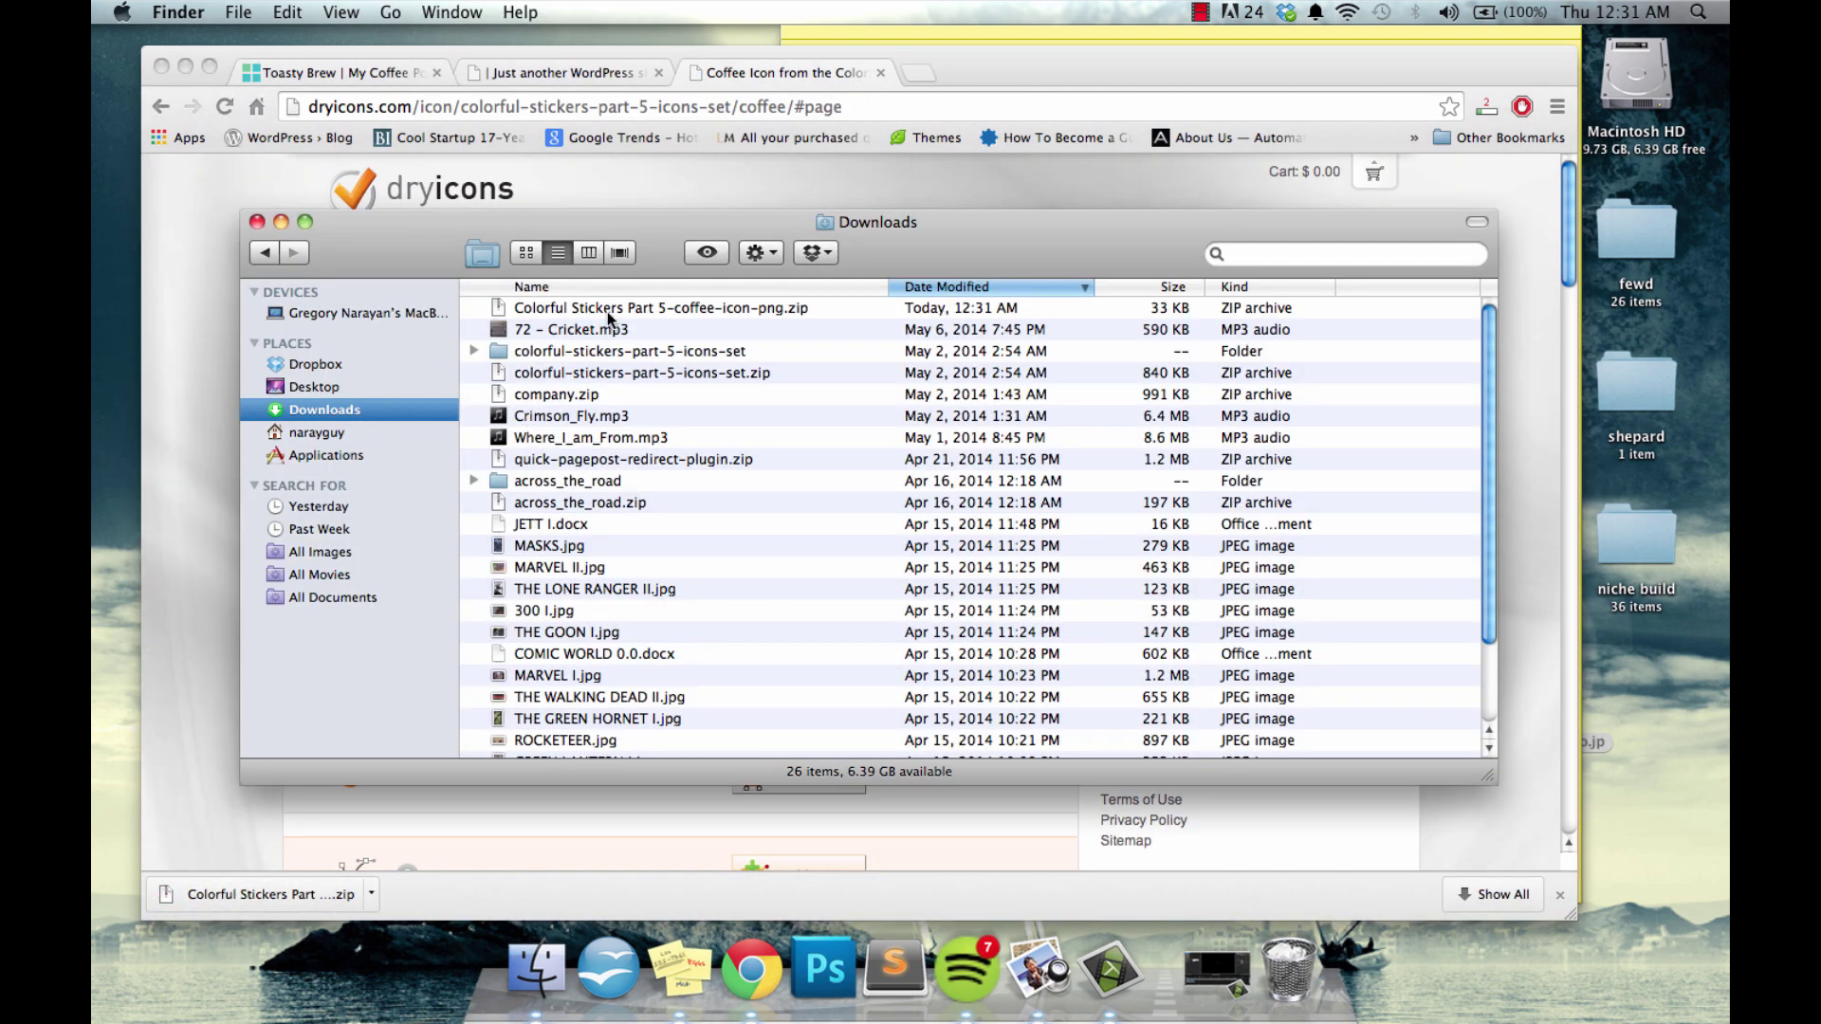
pyautogui.click(616, 310)
pyautogui.doubleClick(623, 316)
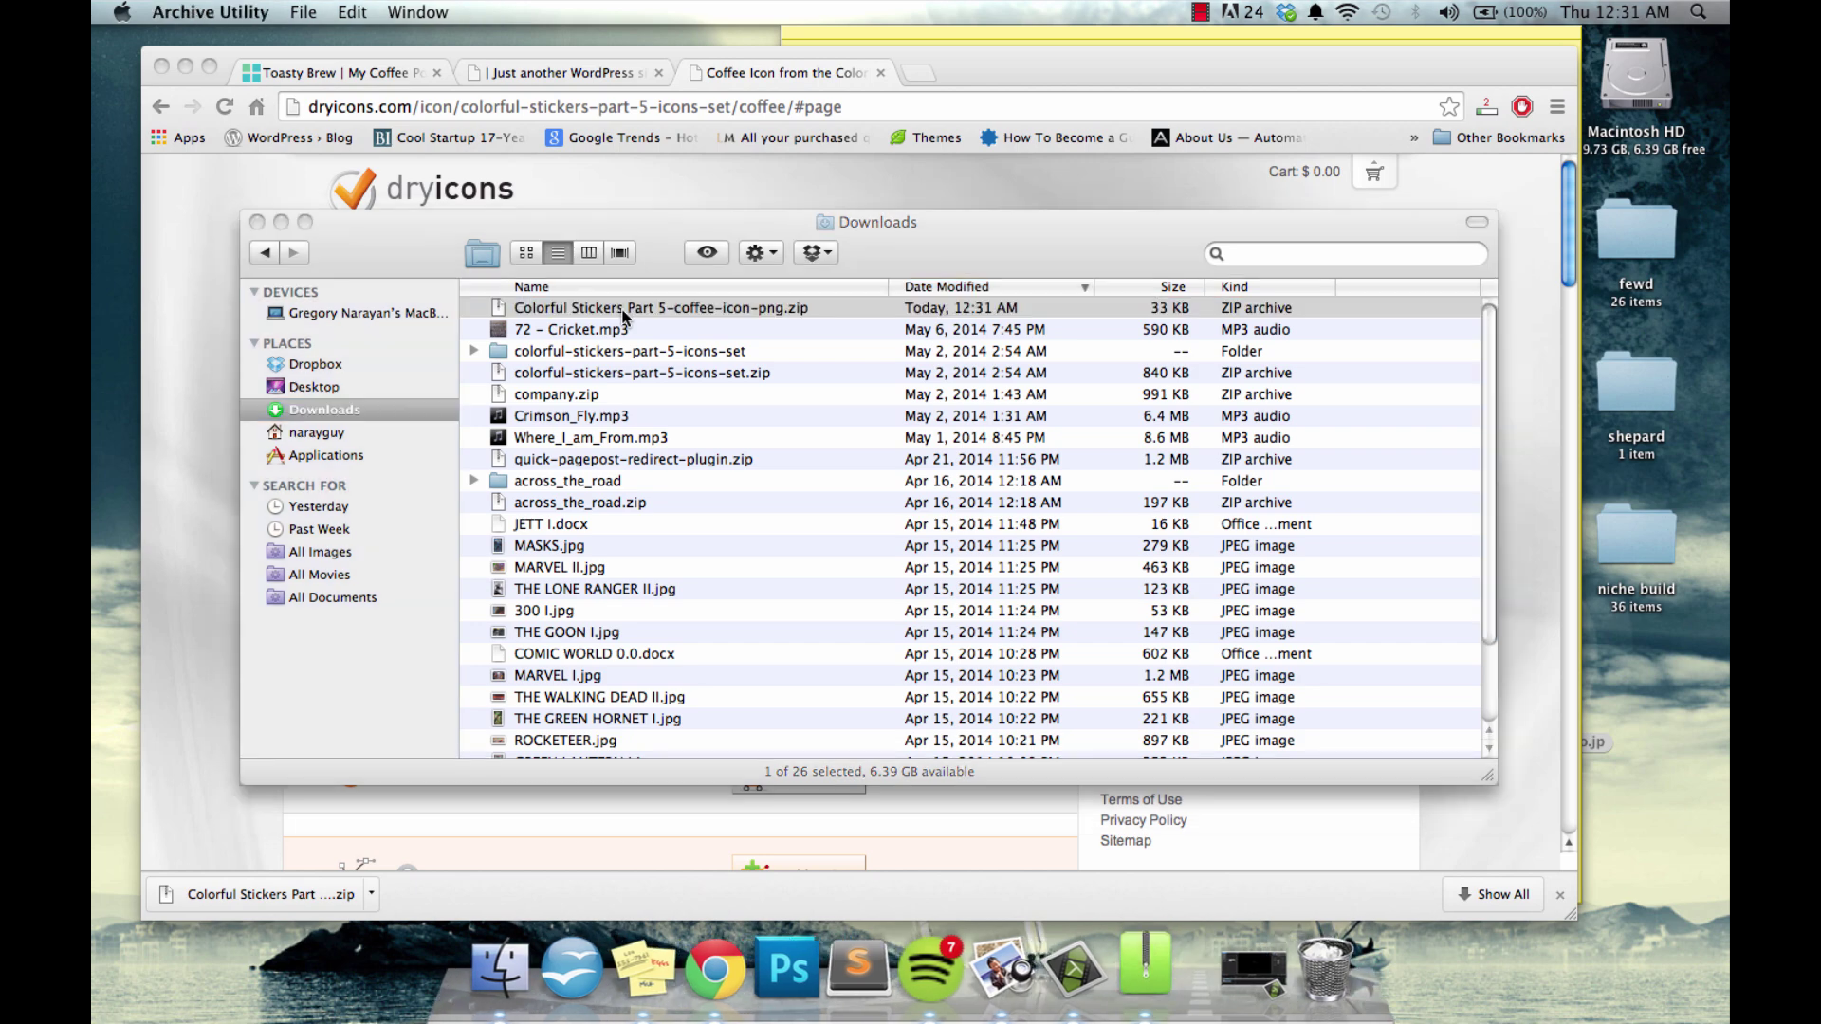
pyautogui.doubleClick(622, 311)
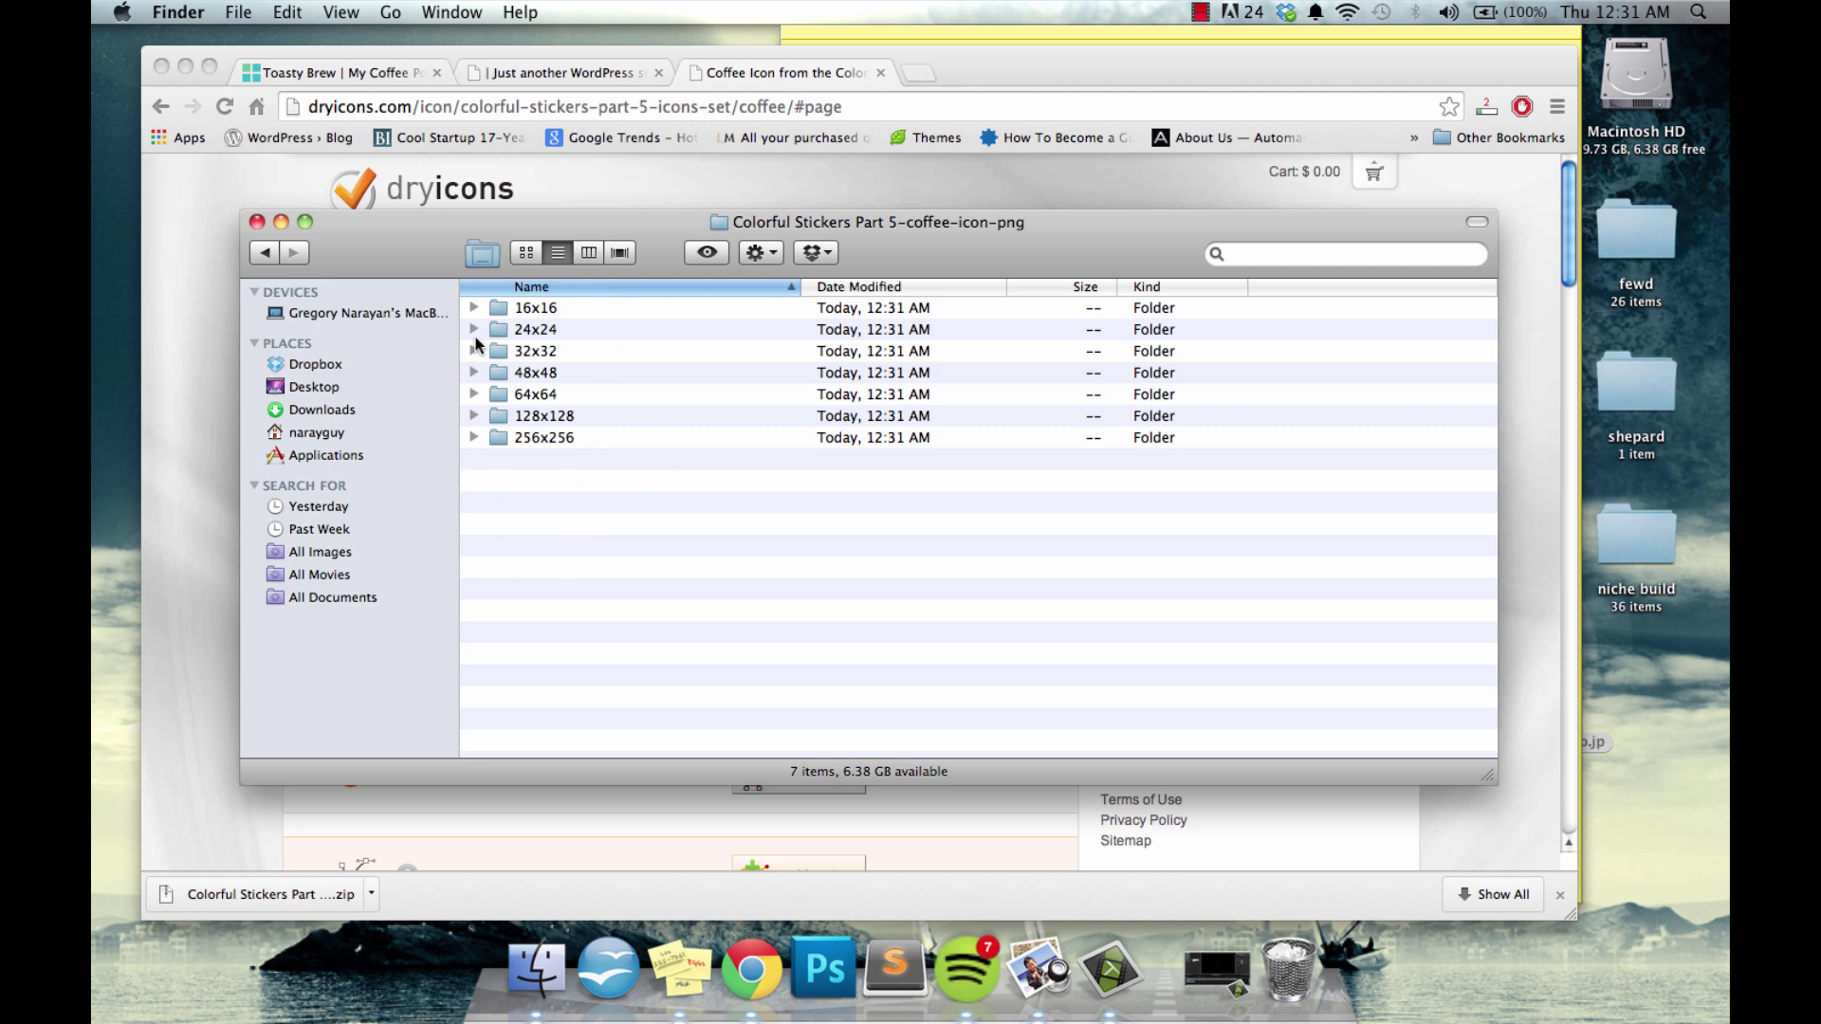
pyautogui.click(264, 253)
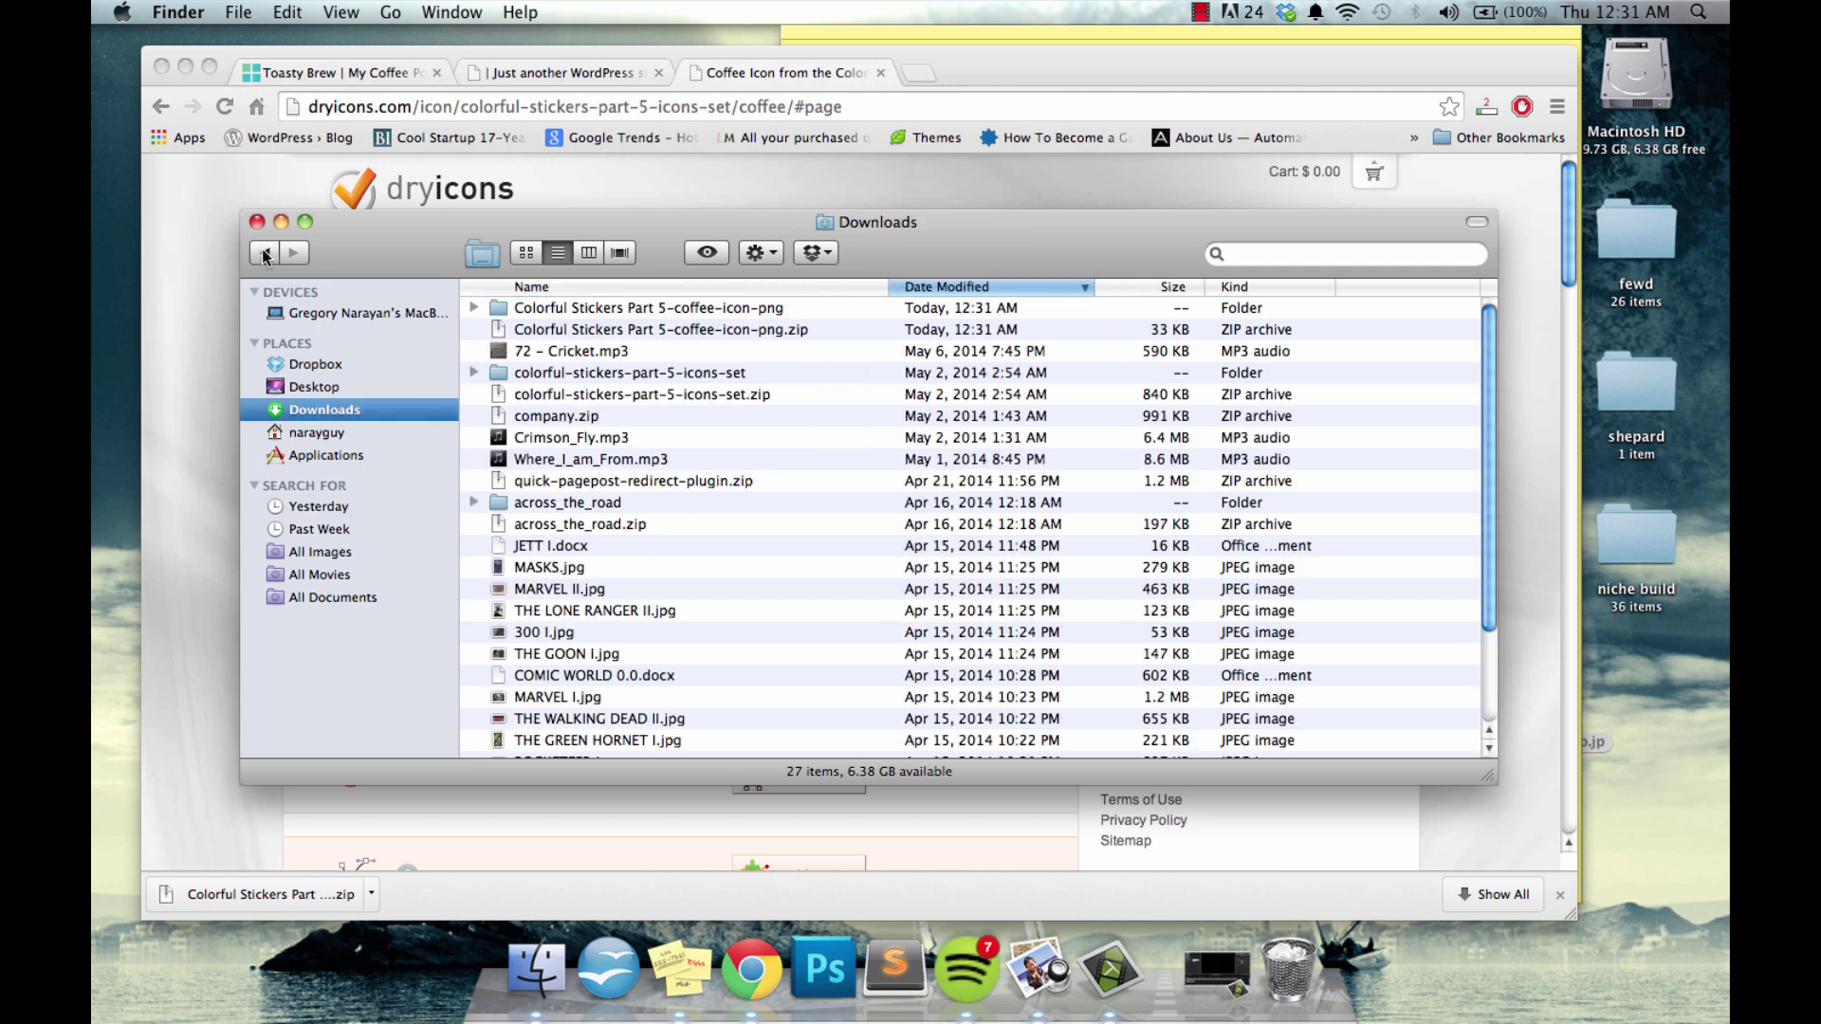
pyautogui.click(180, 407)
# Load pixlr.com in a new browser tab
pyautogui.click(327, 73)
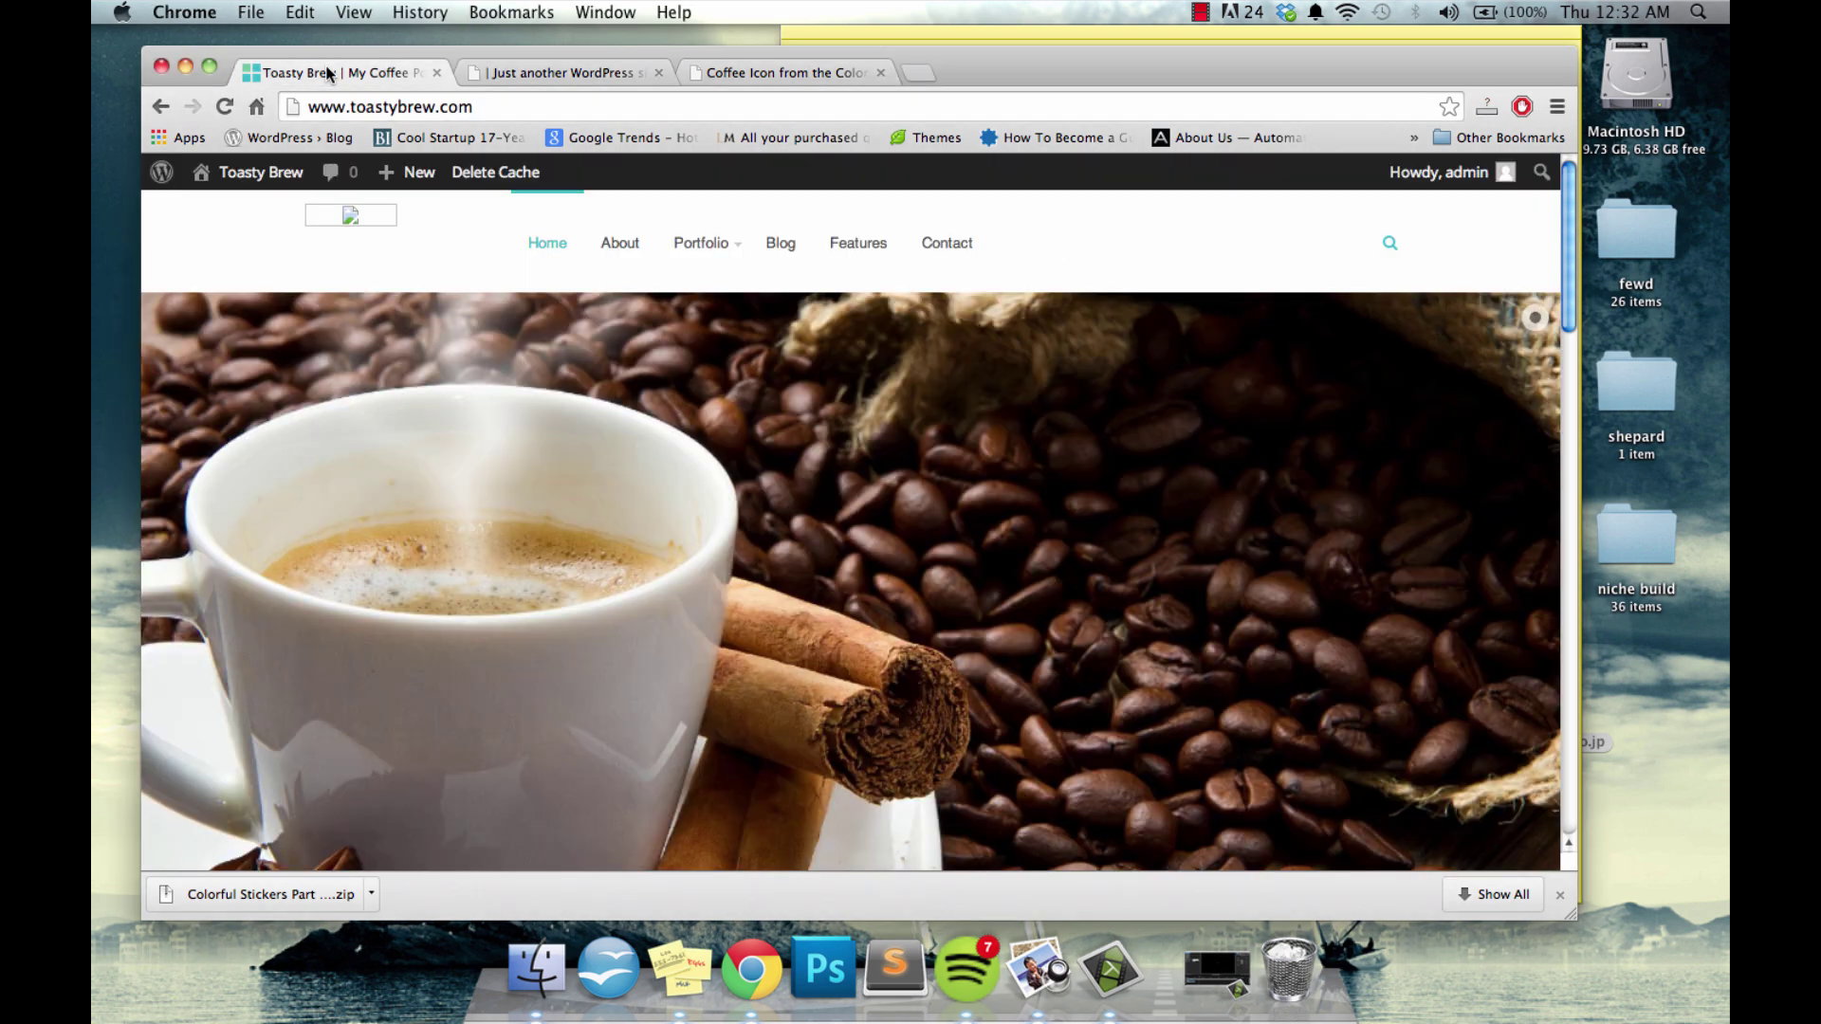
pyautogui.click(919, 71)
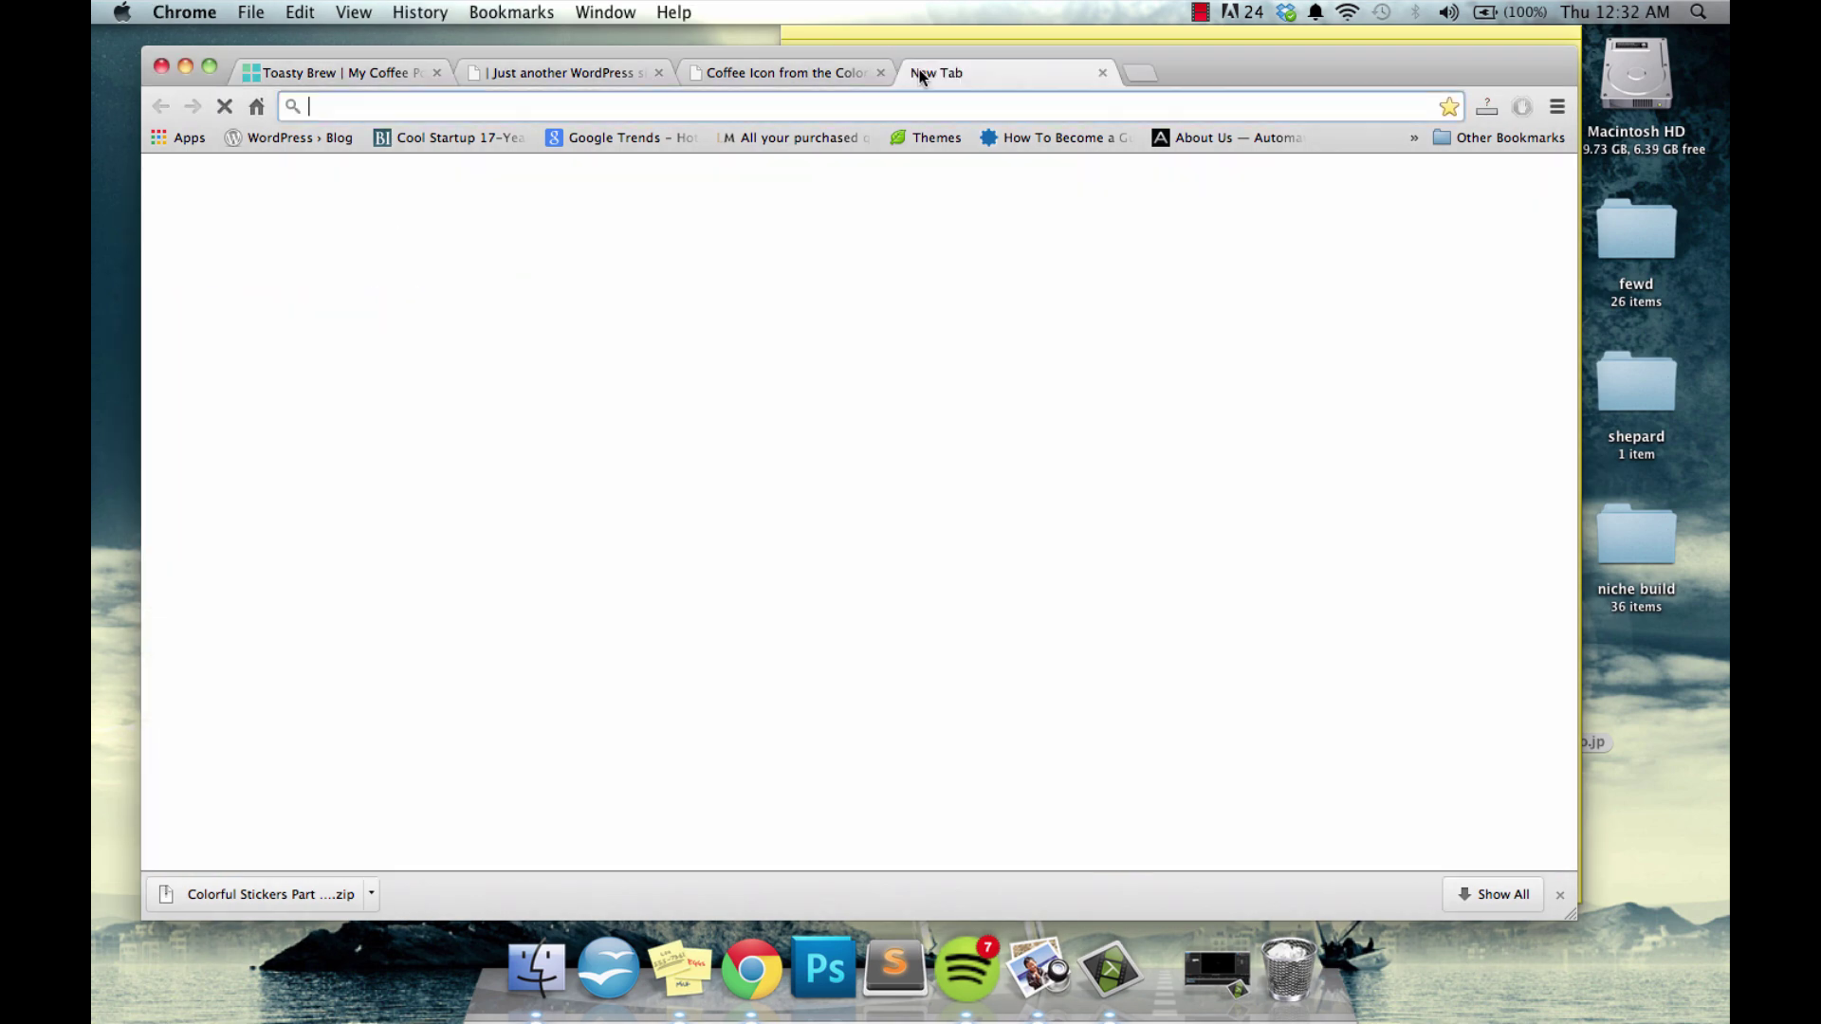
pyautogui.write('pil')
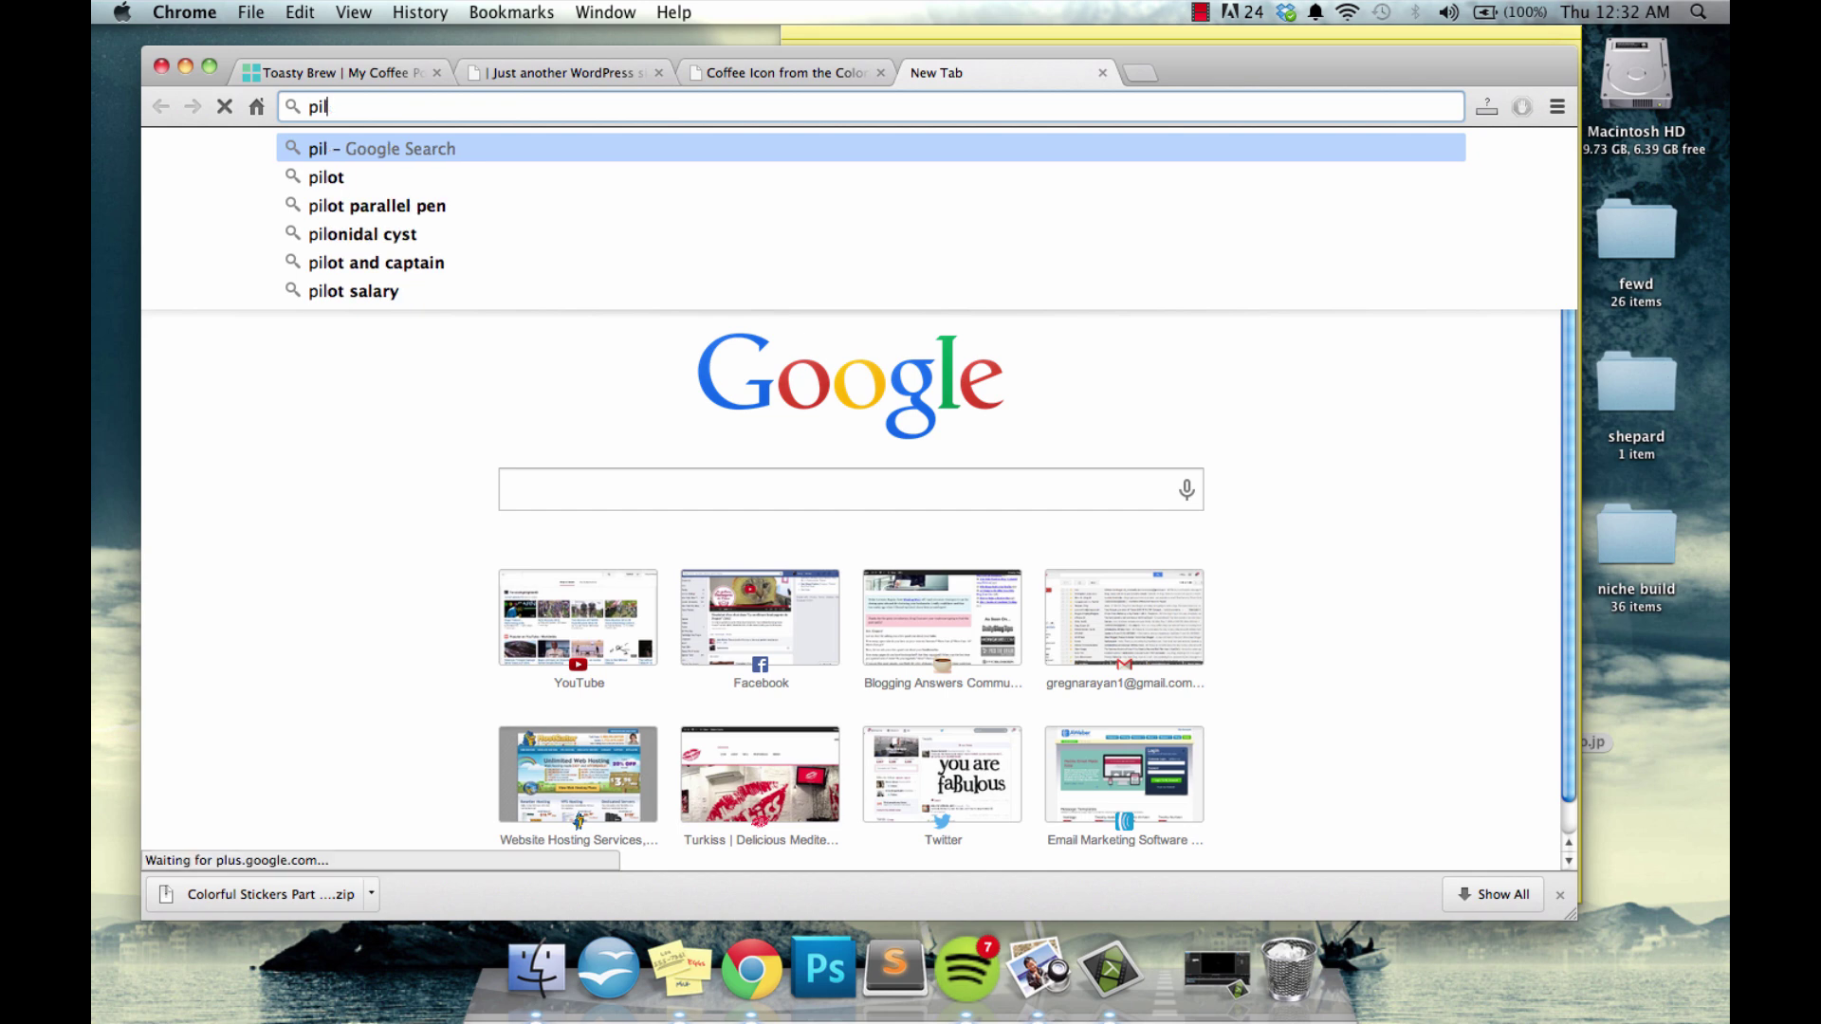
pyautogui.press('BackSpace')
pyautogui.write('xlr.com')
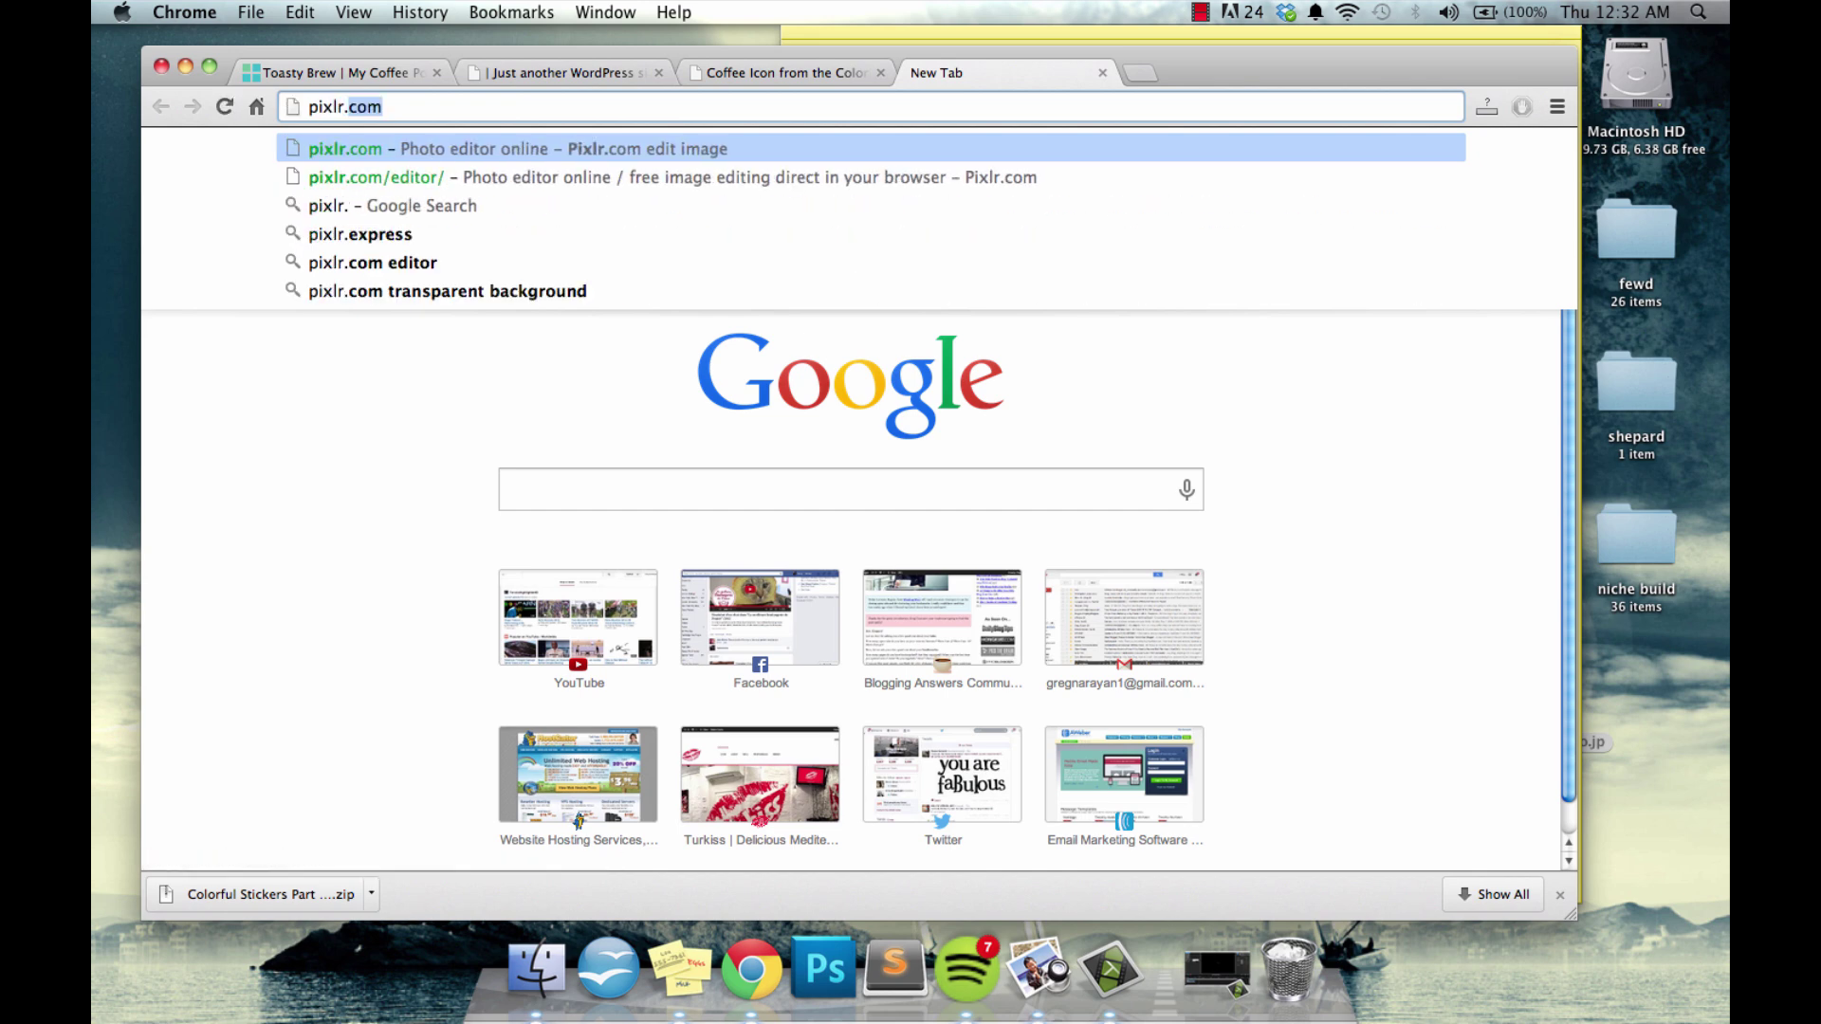
pyautogui.press('Return')
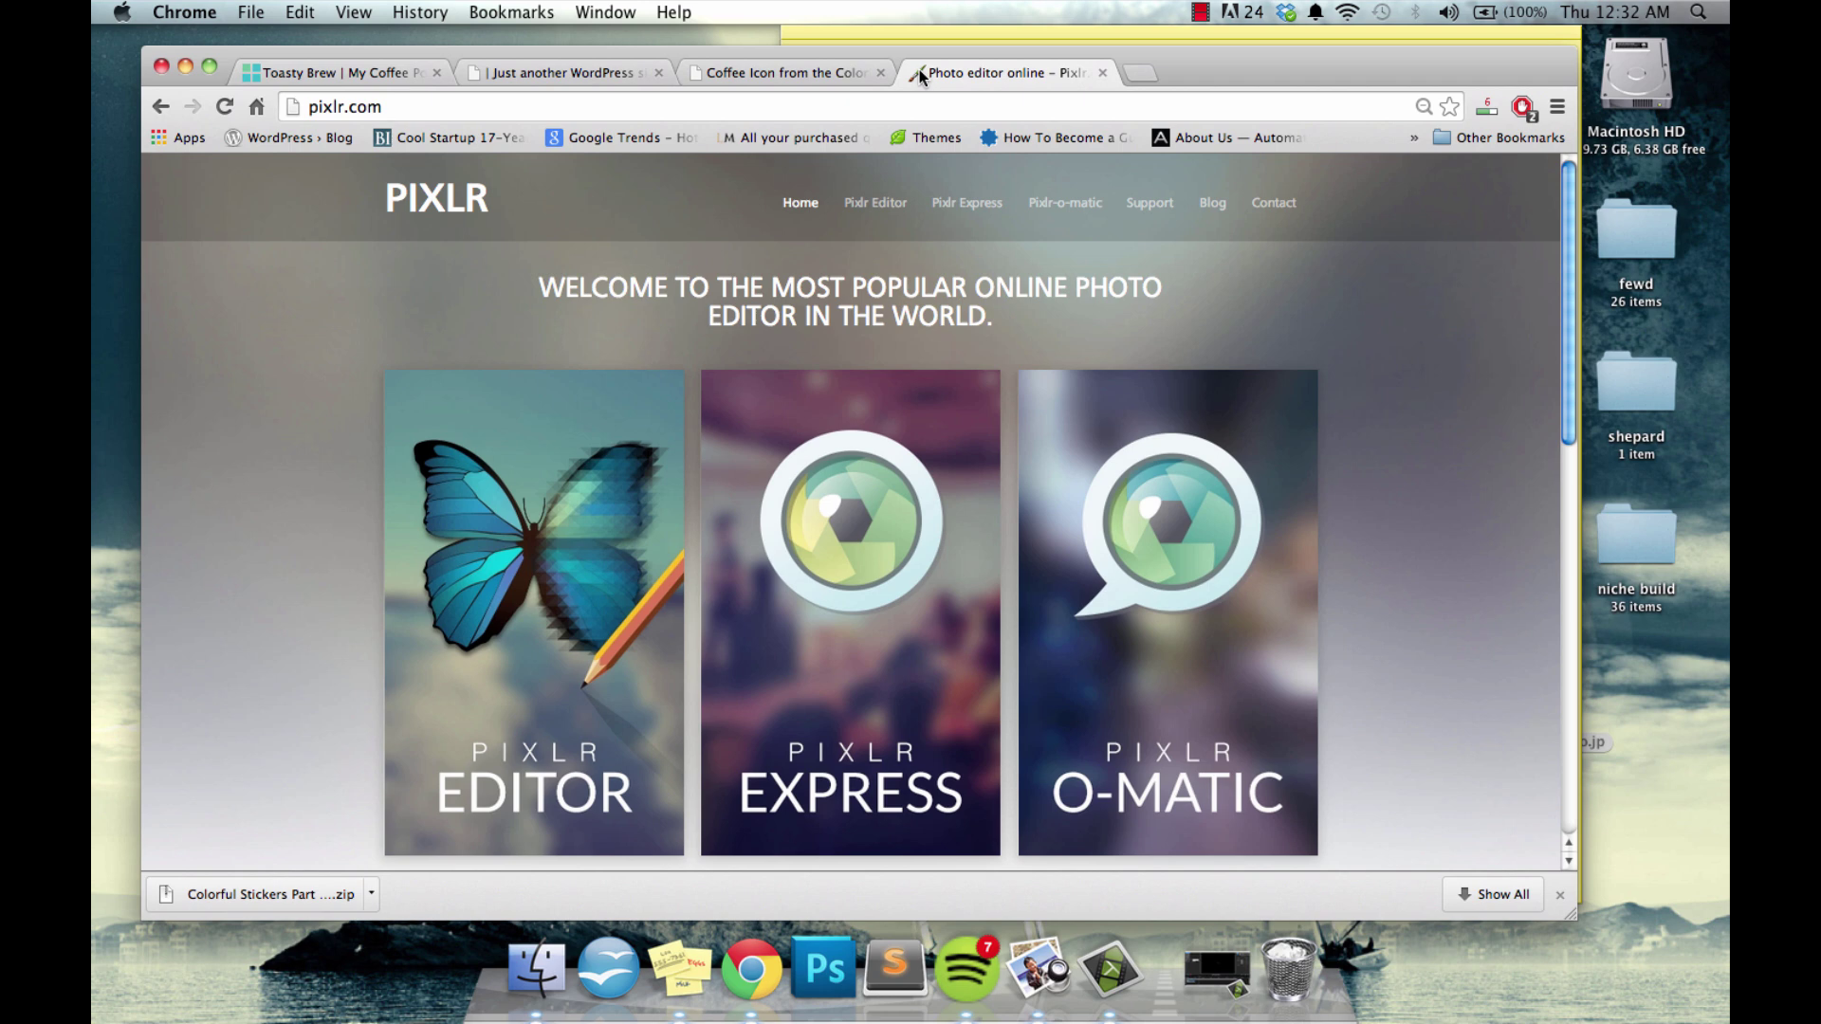
# Open the 128x128 coffee icon from the sticker folder in Pixlr Editor
pyautogui.click(586, 644)
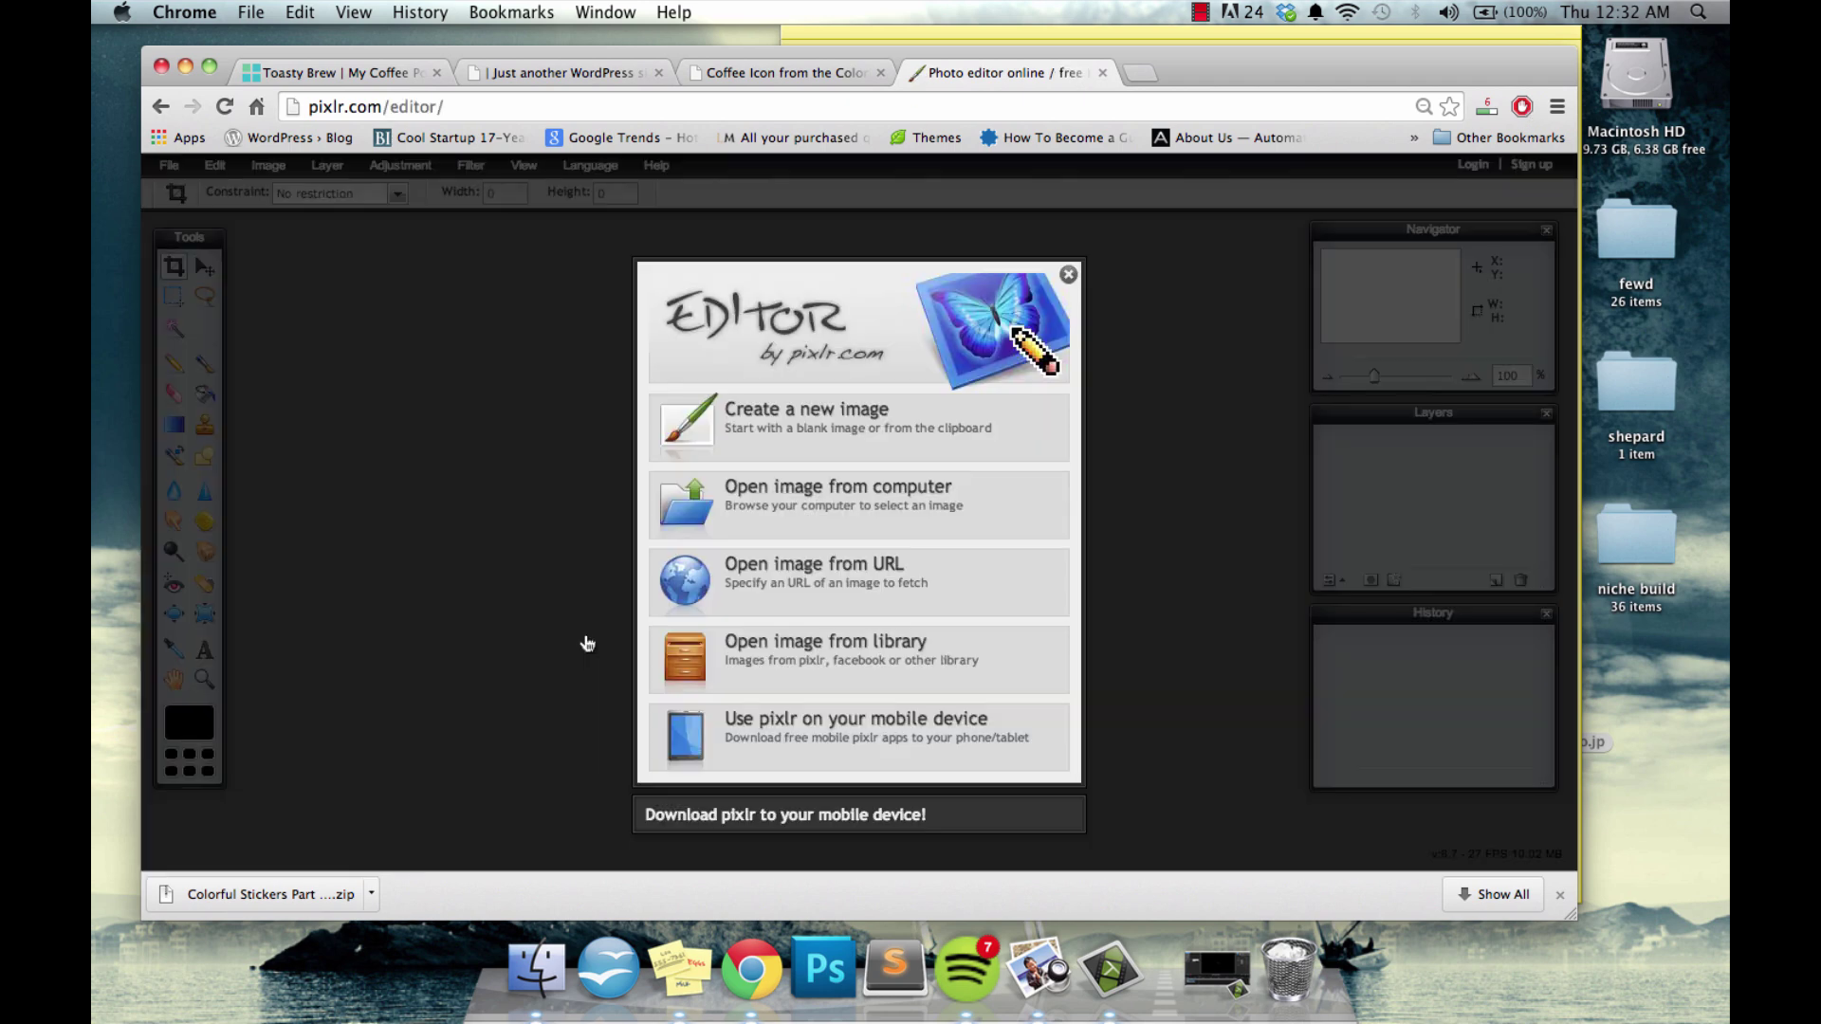
pyautogui.click(883, 512)
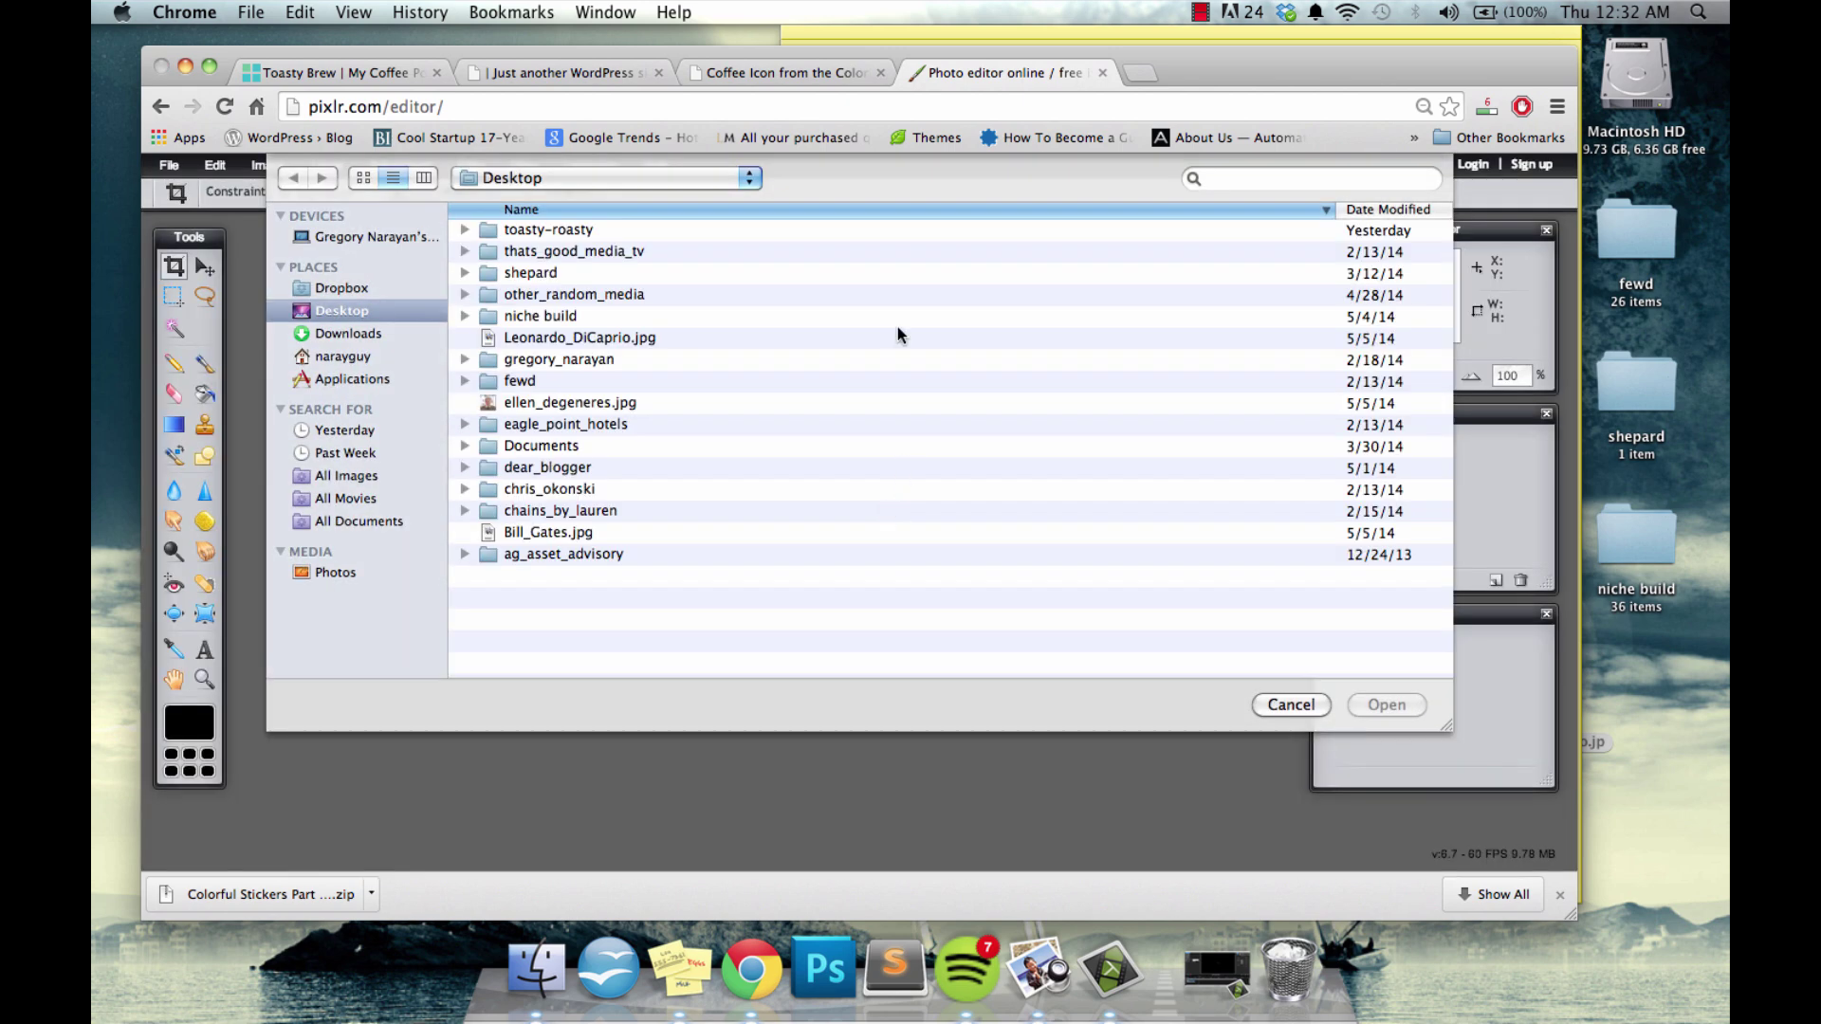
pyautogui.doubleClick(542, 253)
pyautogui.click(543, 252)
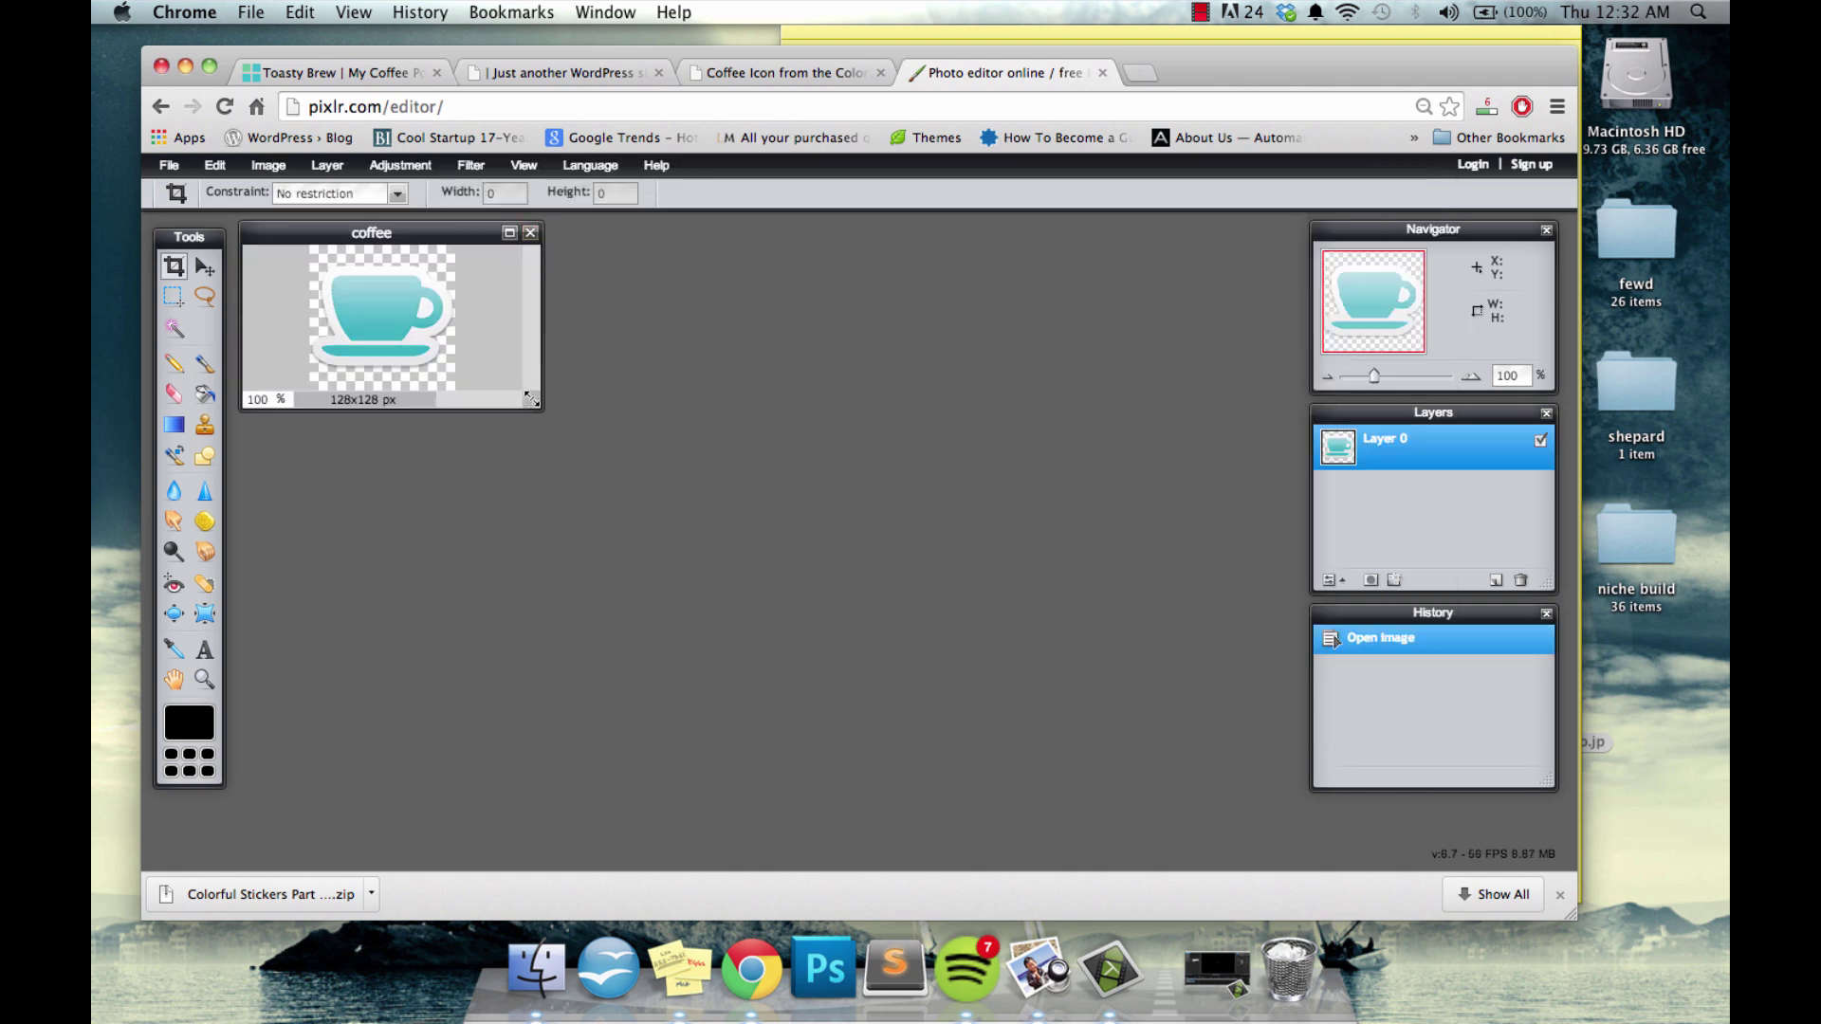
# Enlarge the document window and set the canvas width to 350 px
pyautogui.moveTo(530, 403); pyautogui.dragTo(1077, 760)
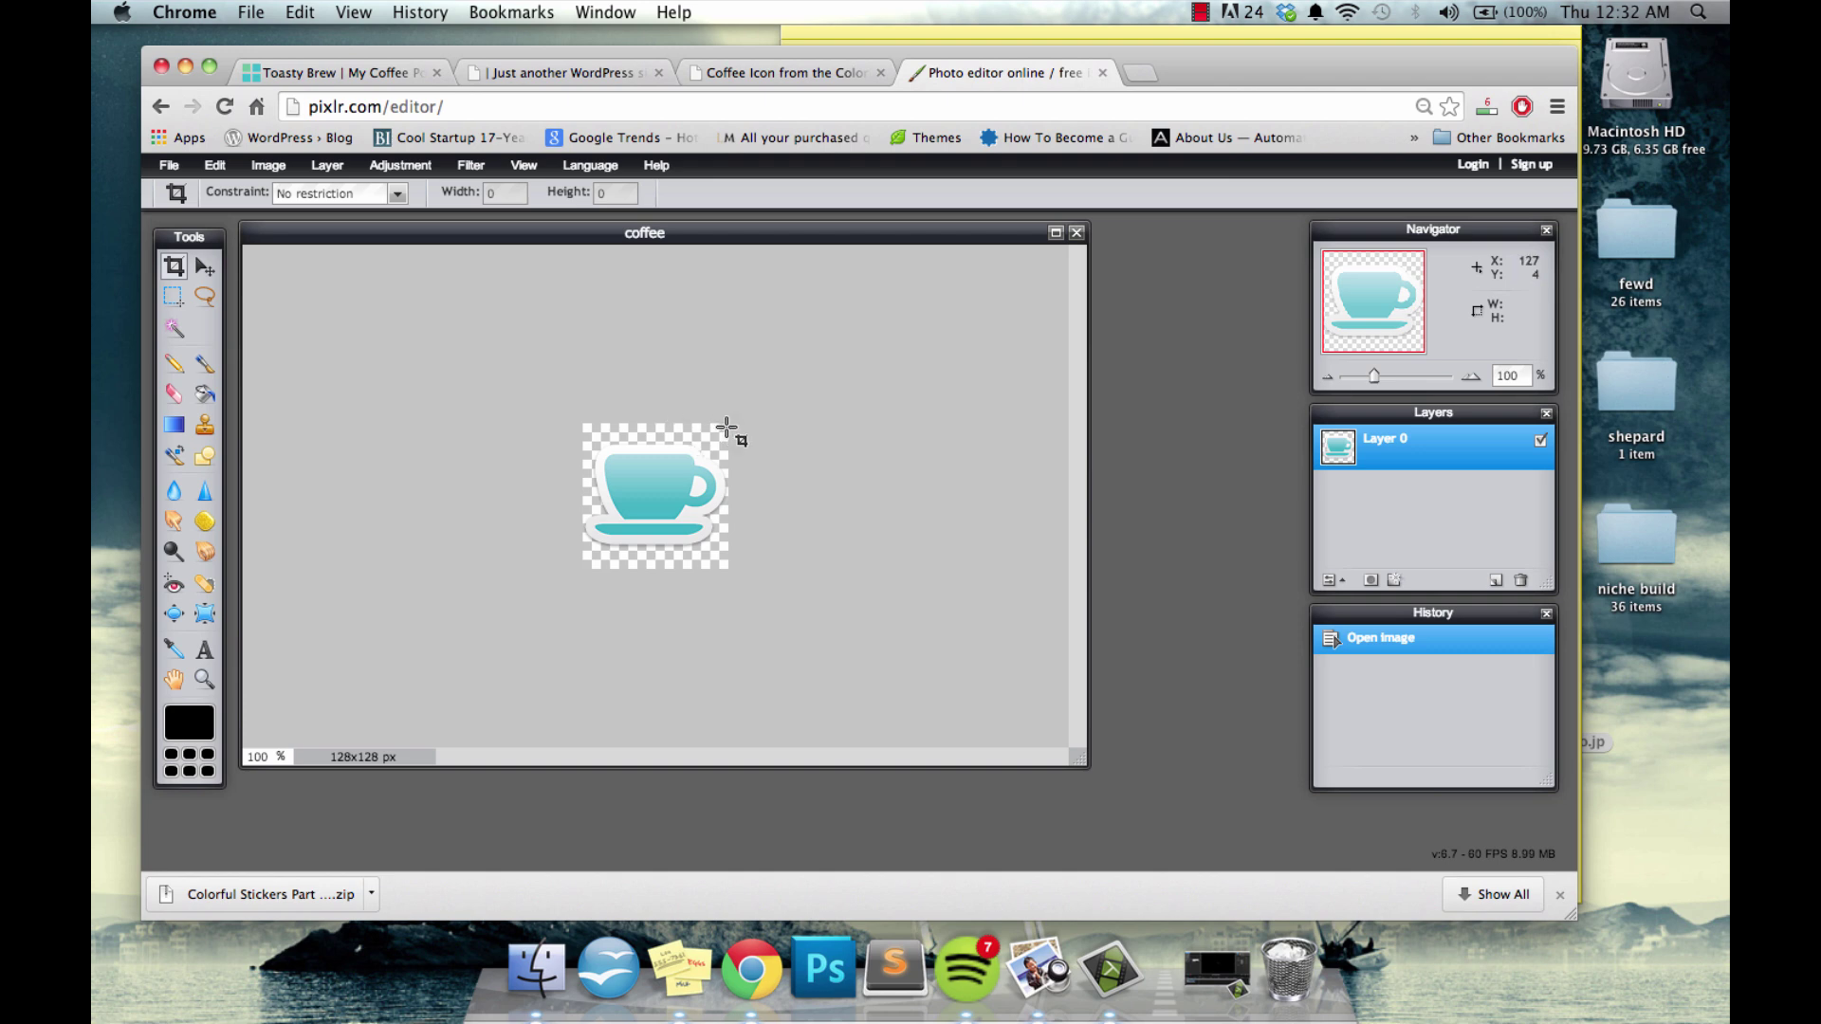
pyautogui.click(273, 169)
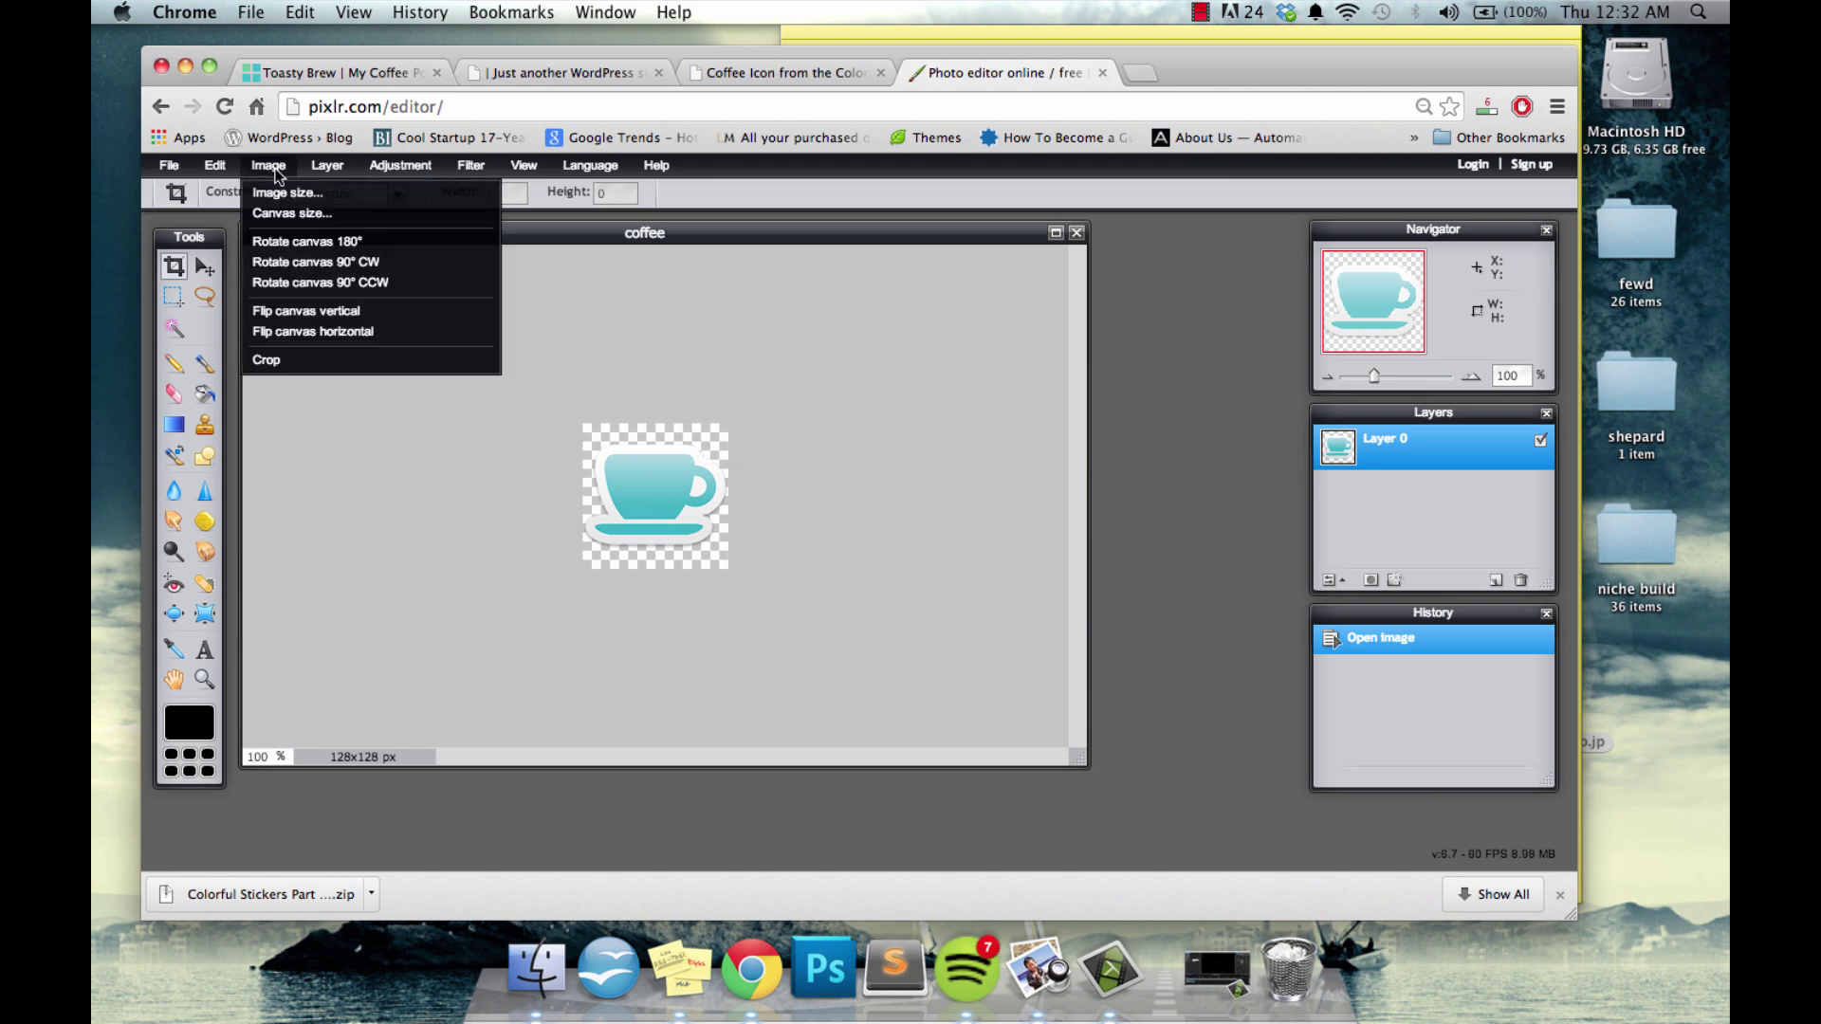
pyautogui.click(282, 216)
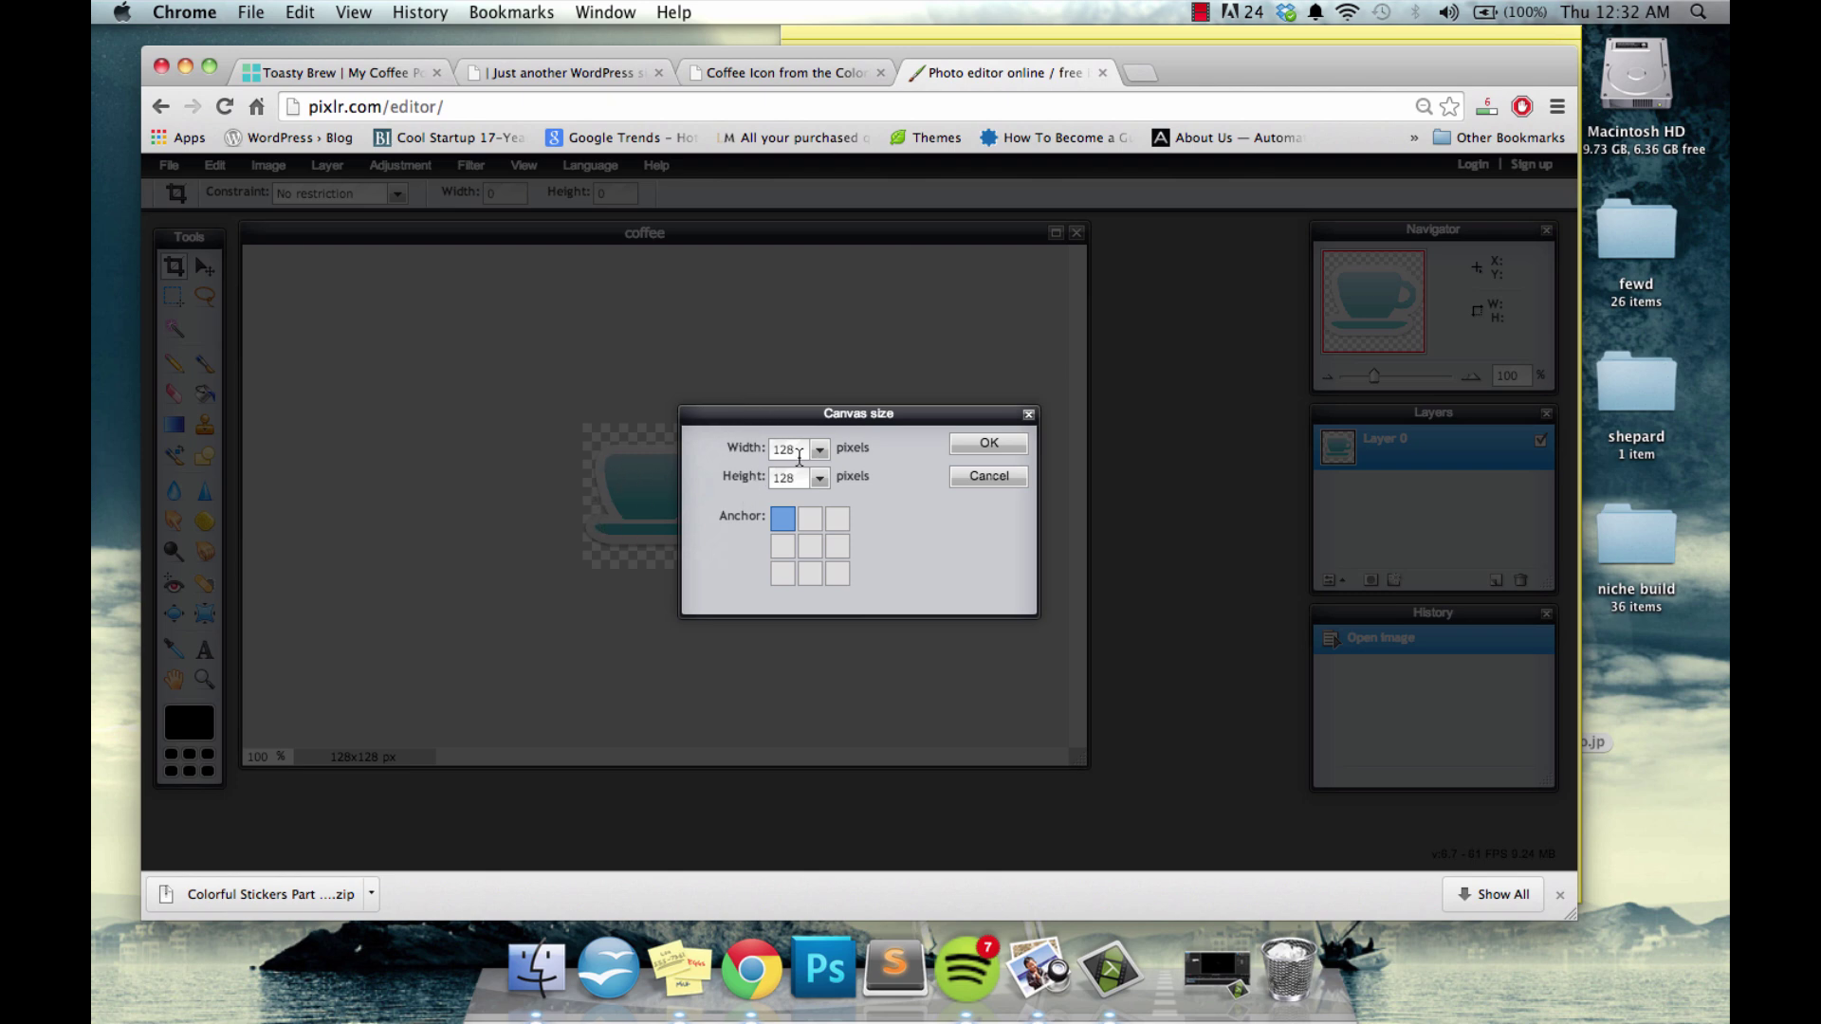
pyautogui.write('350')
pyautogui.press('Return')
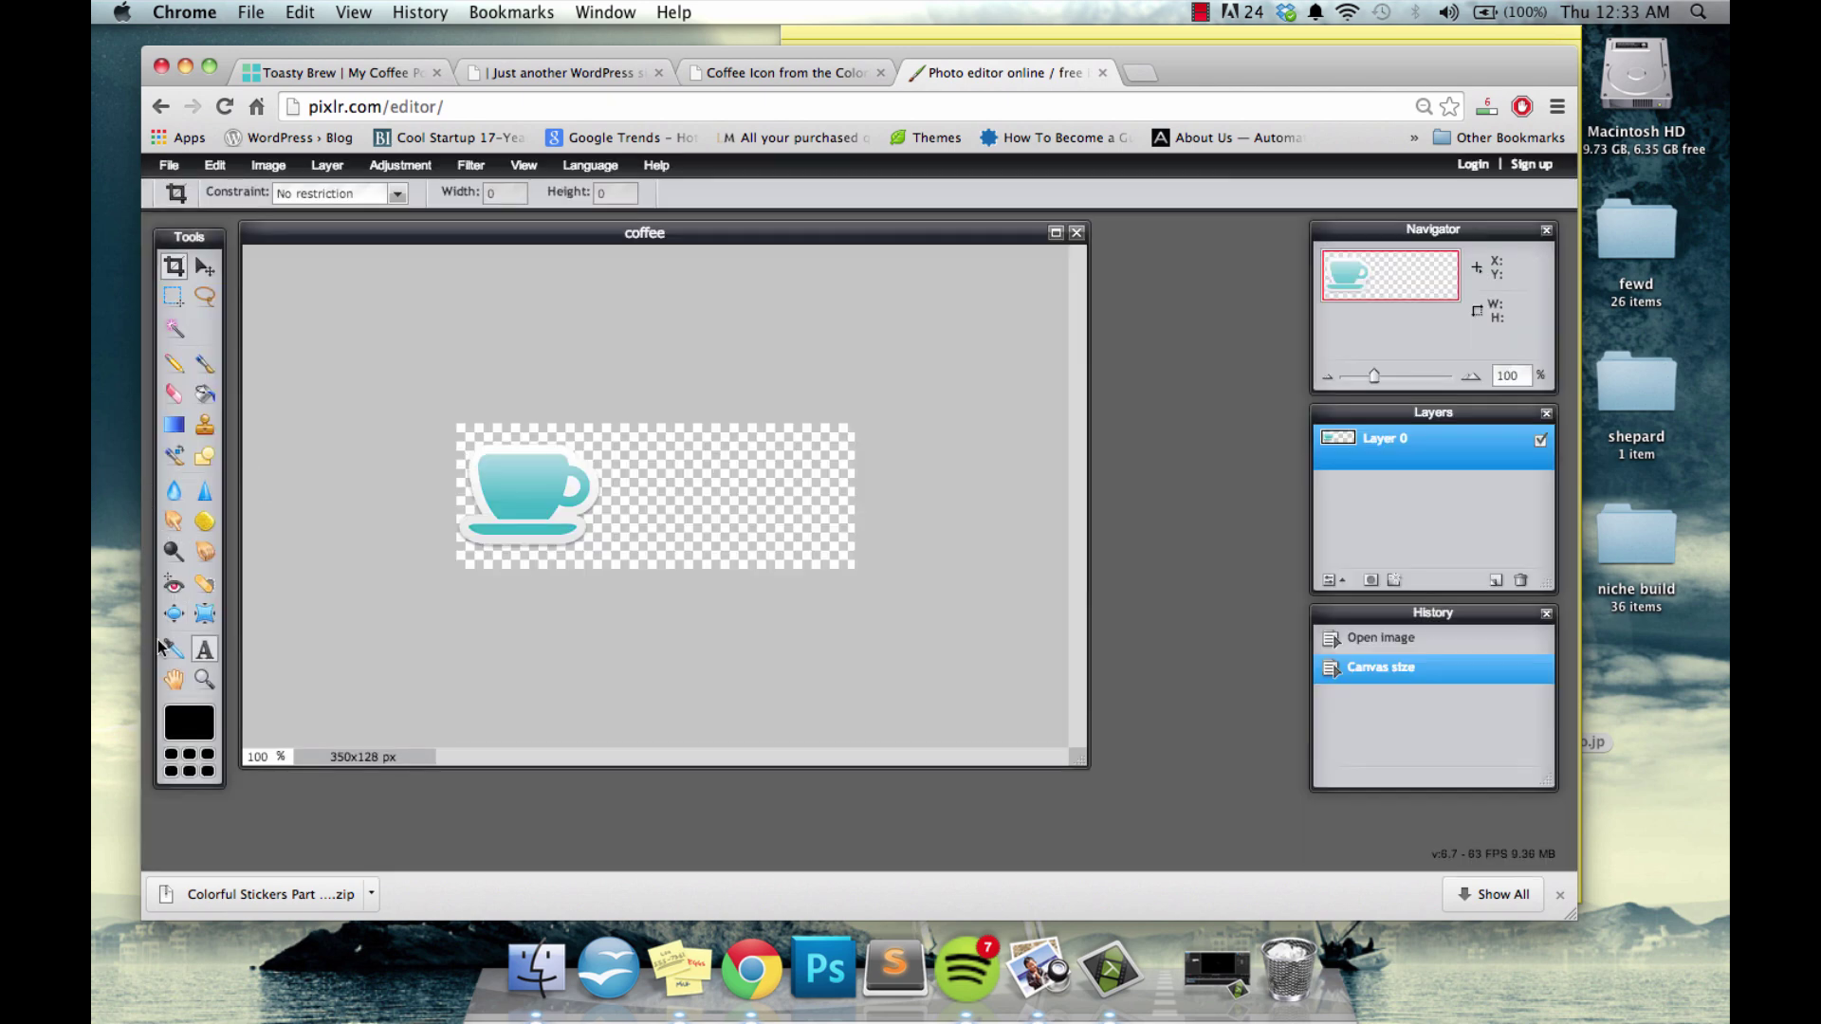
pyautogui.click(205, 652)
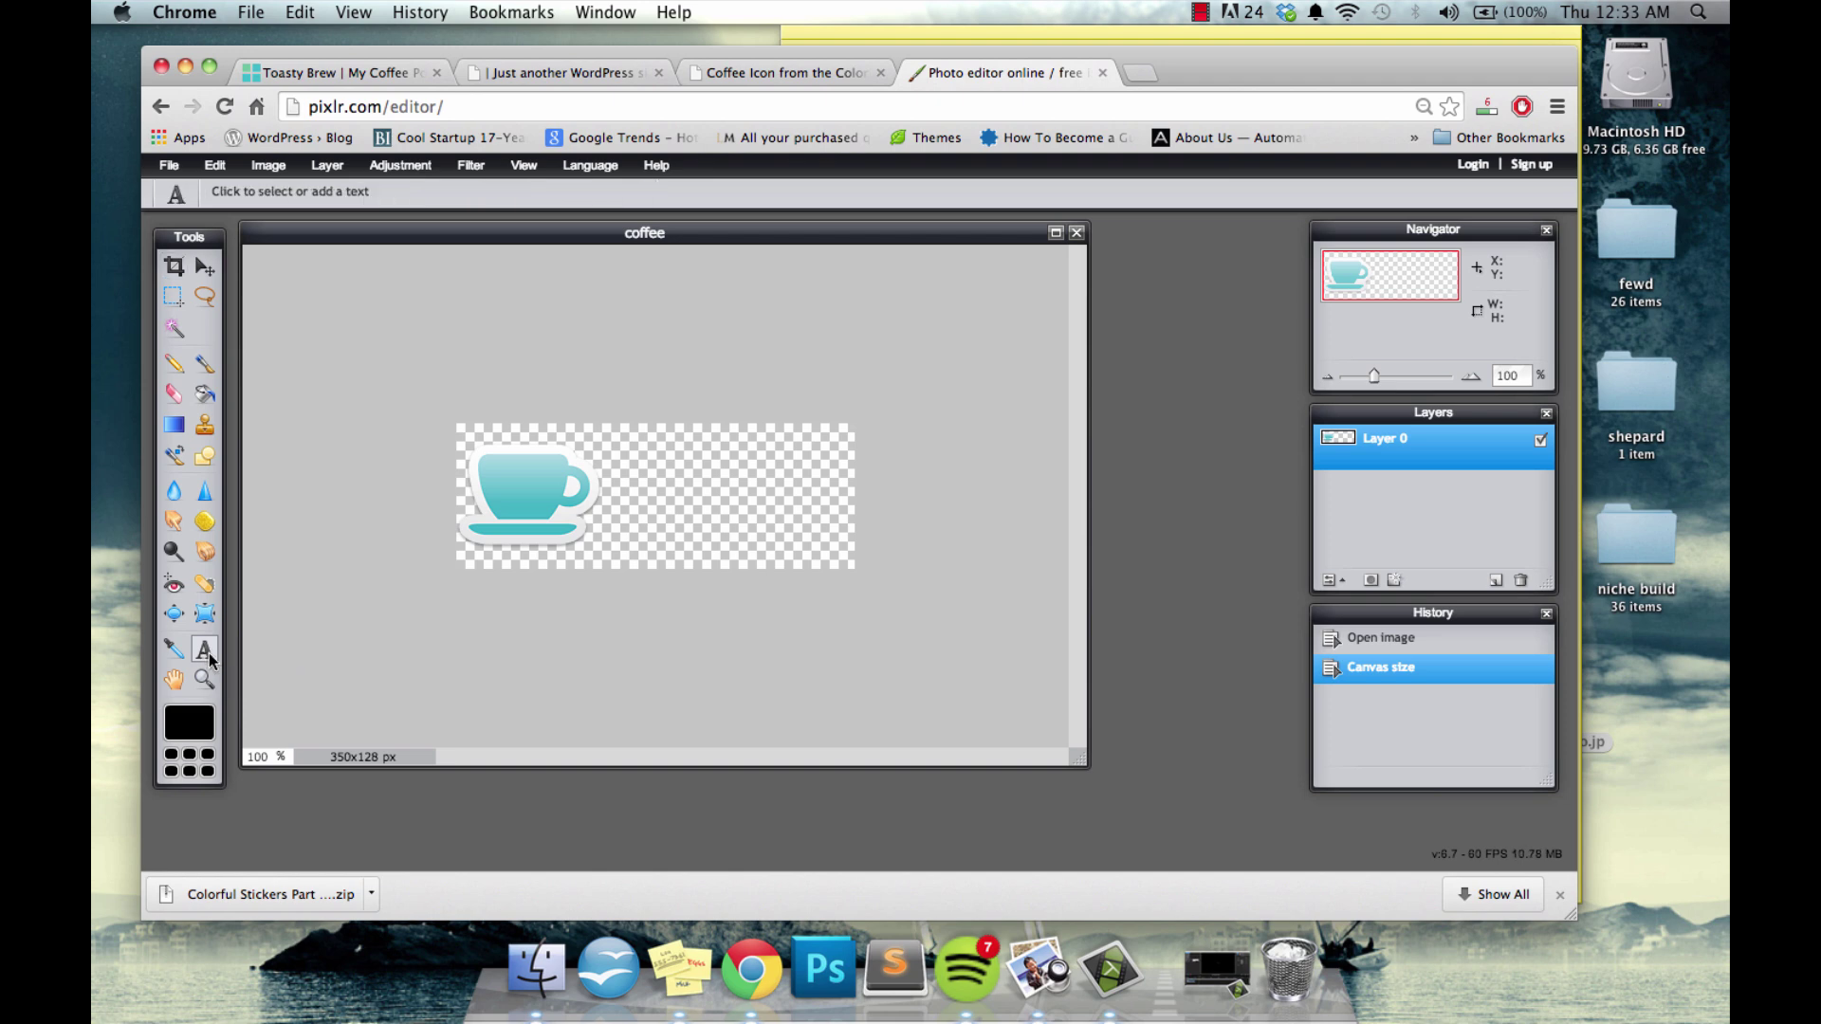
# Type 'Toasty' and 'Brew' on two lines beside the cup
pyautogui.click(647, 471)
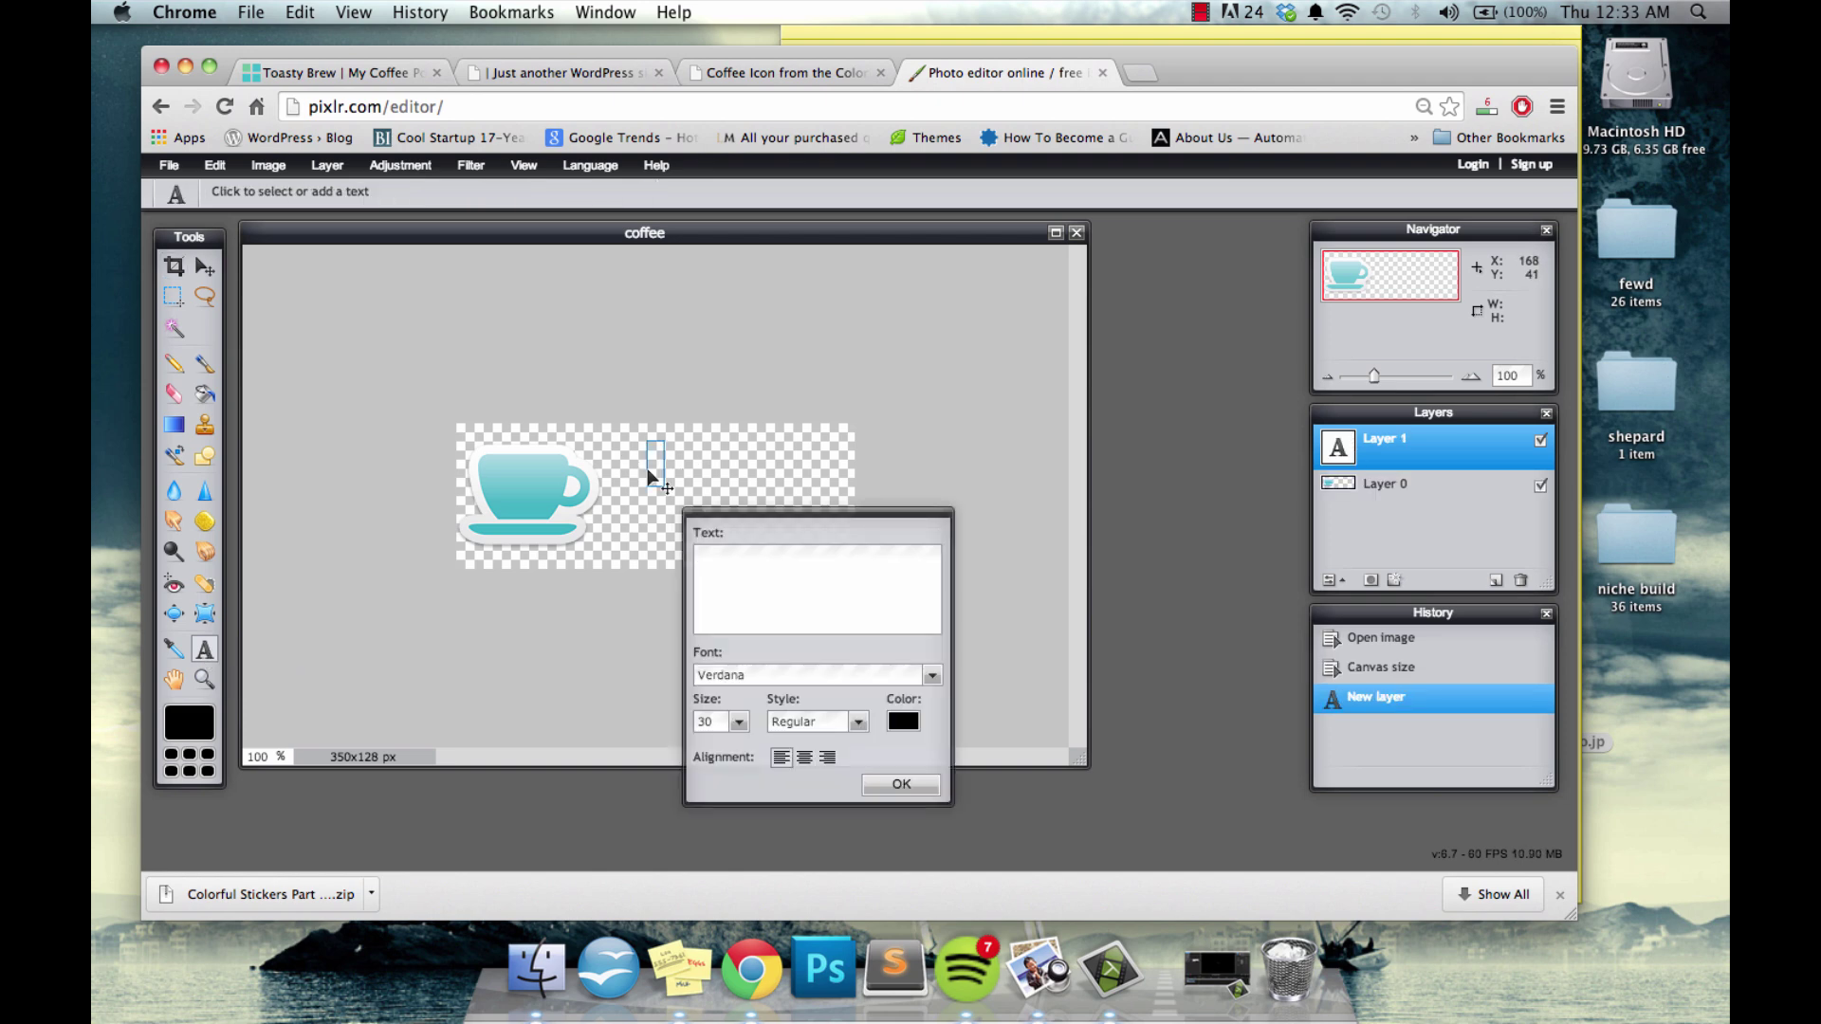
pyautogui.click(651, 472)
pyautogui.write('Toasty')
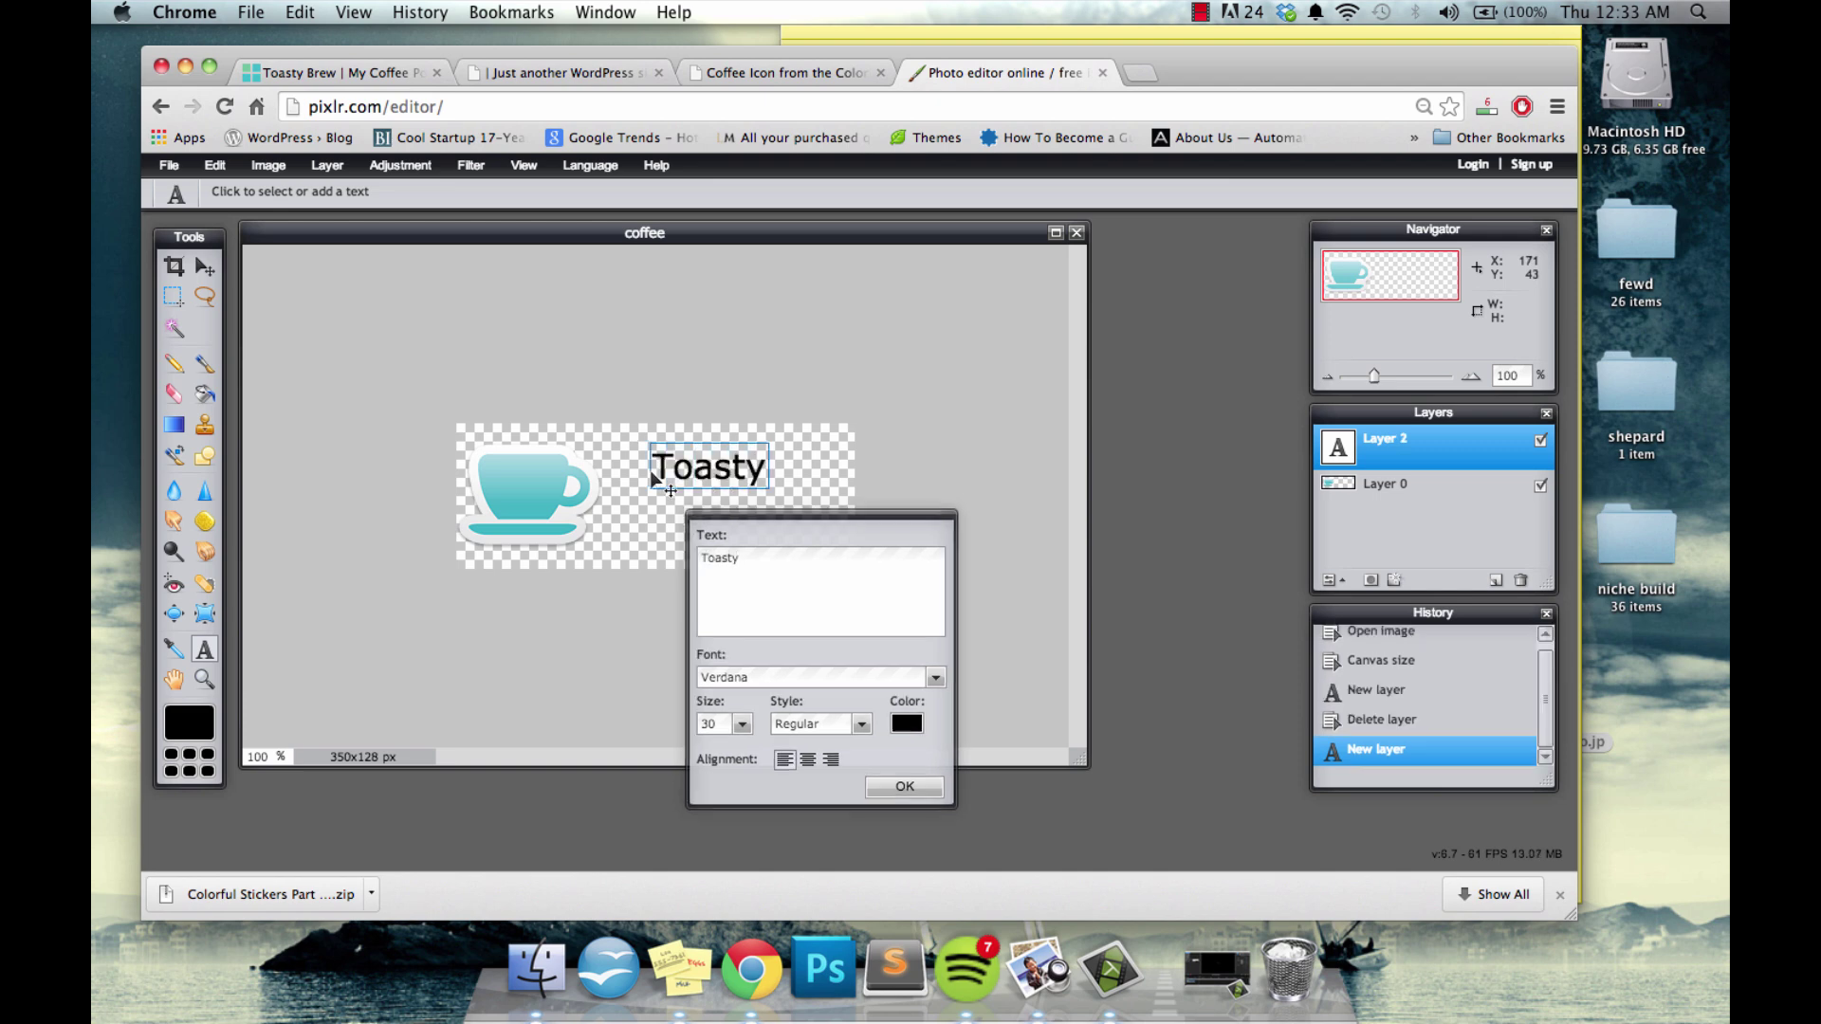
pyautogui.press('Return')
pyautogui.write('Brew')
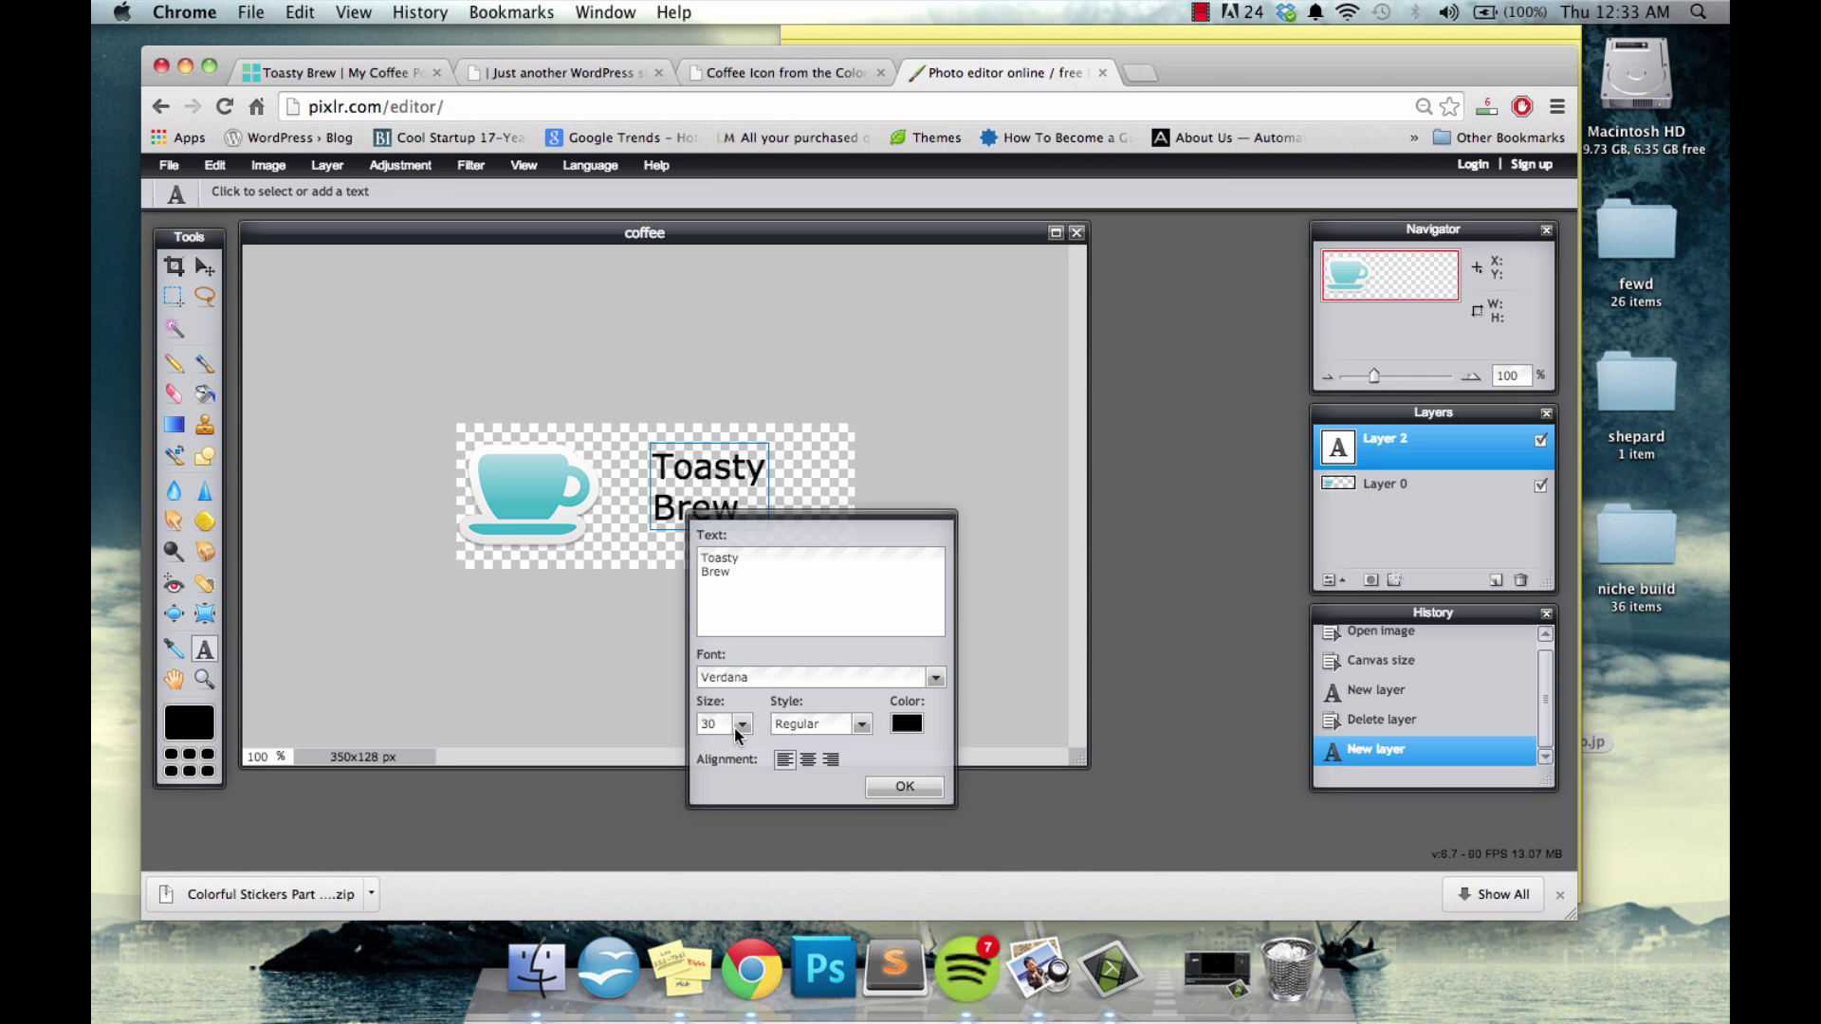
# Set the text font to Handwriting - Dakota at size 36
pyautogui.click(871, 678)
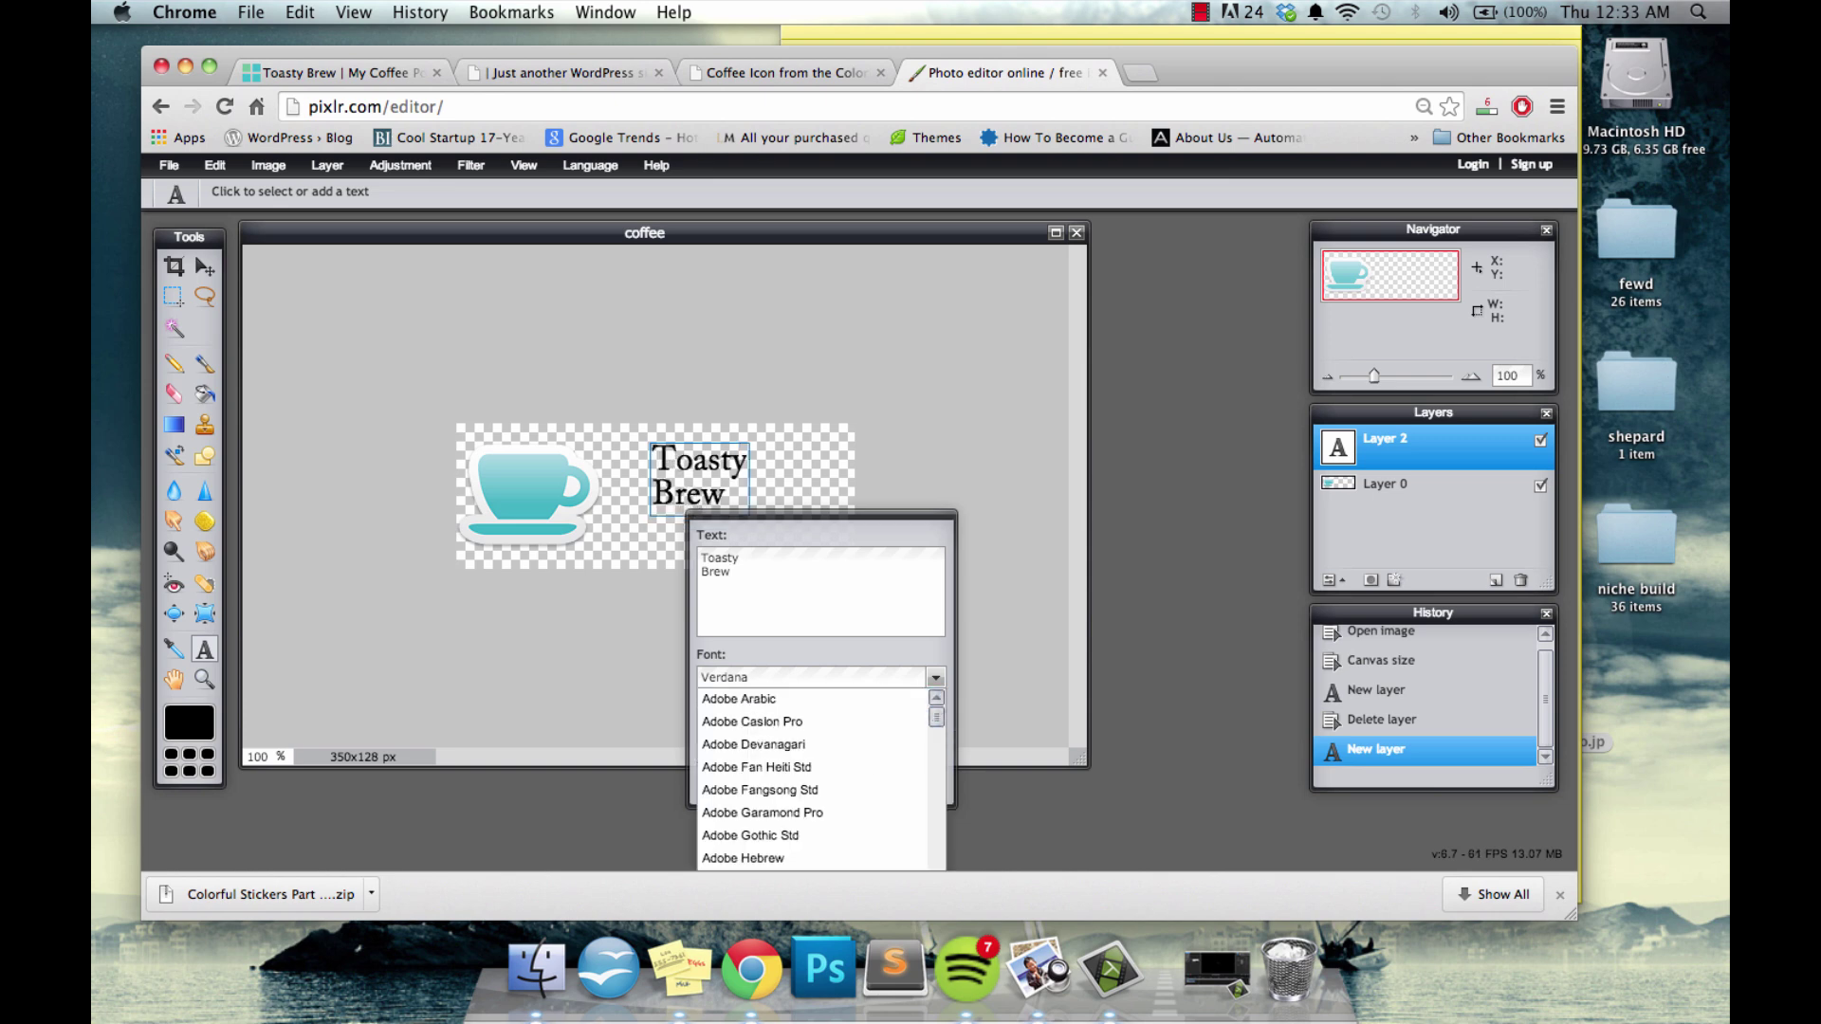
pyautogui.moveTo(936, 721); pyautogui.dragTo(934, 783)
pyautogui.click(865, 791)
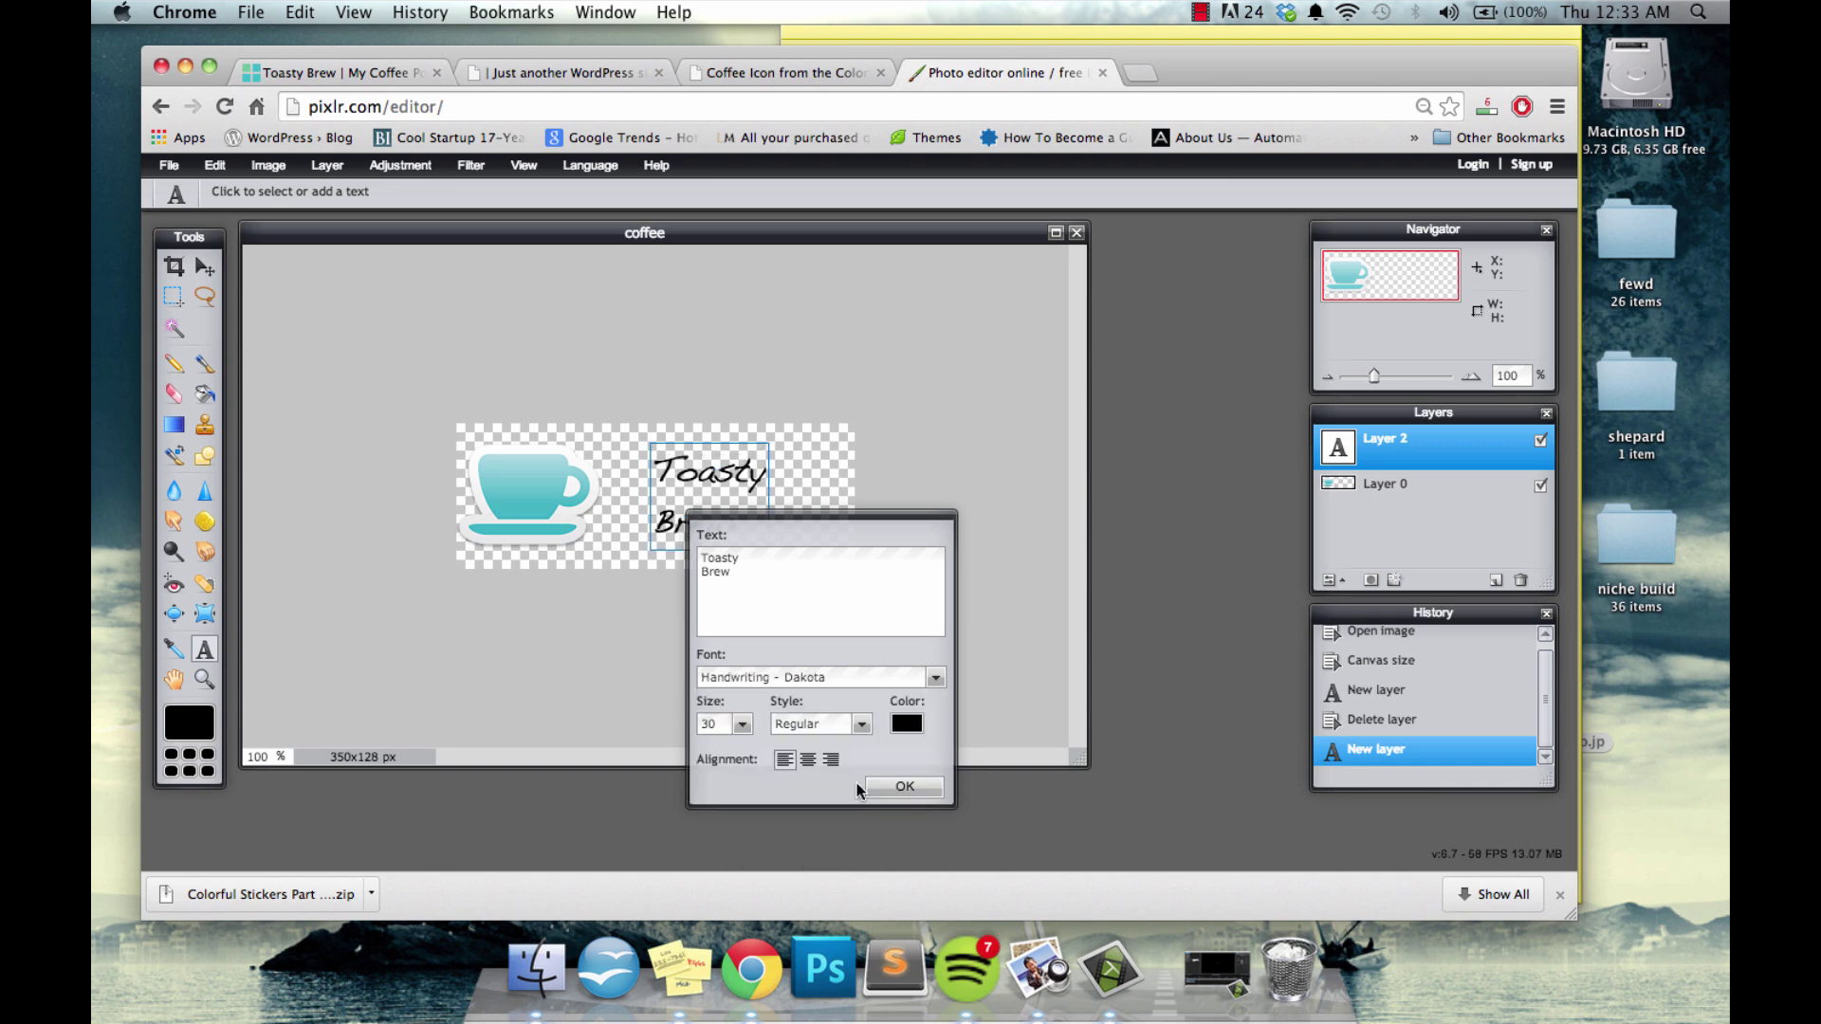
pyautogui.click(742, 726)
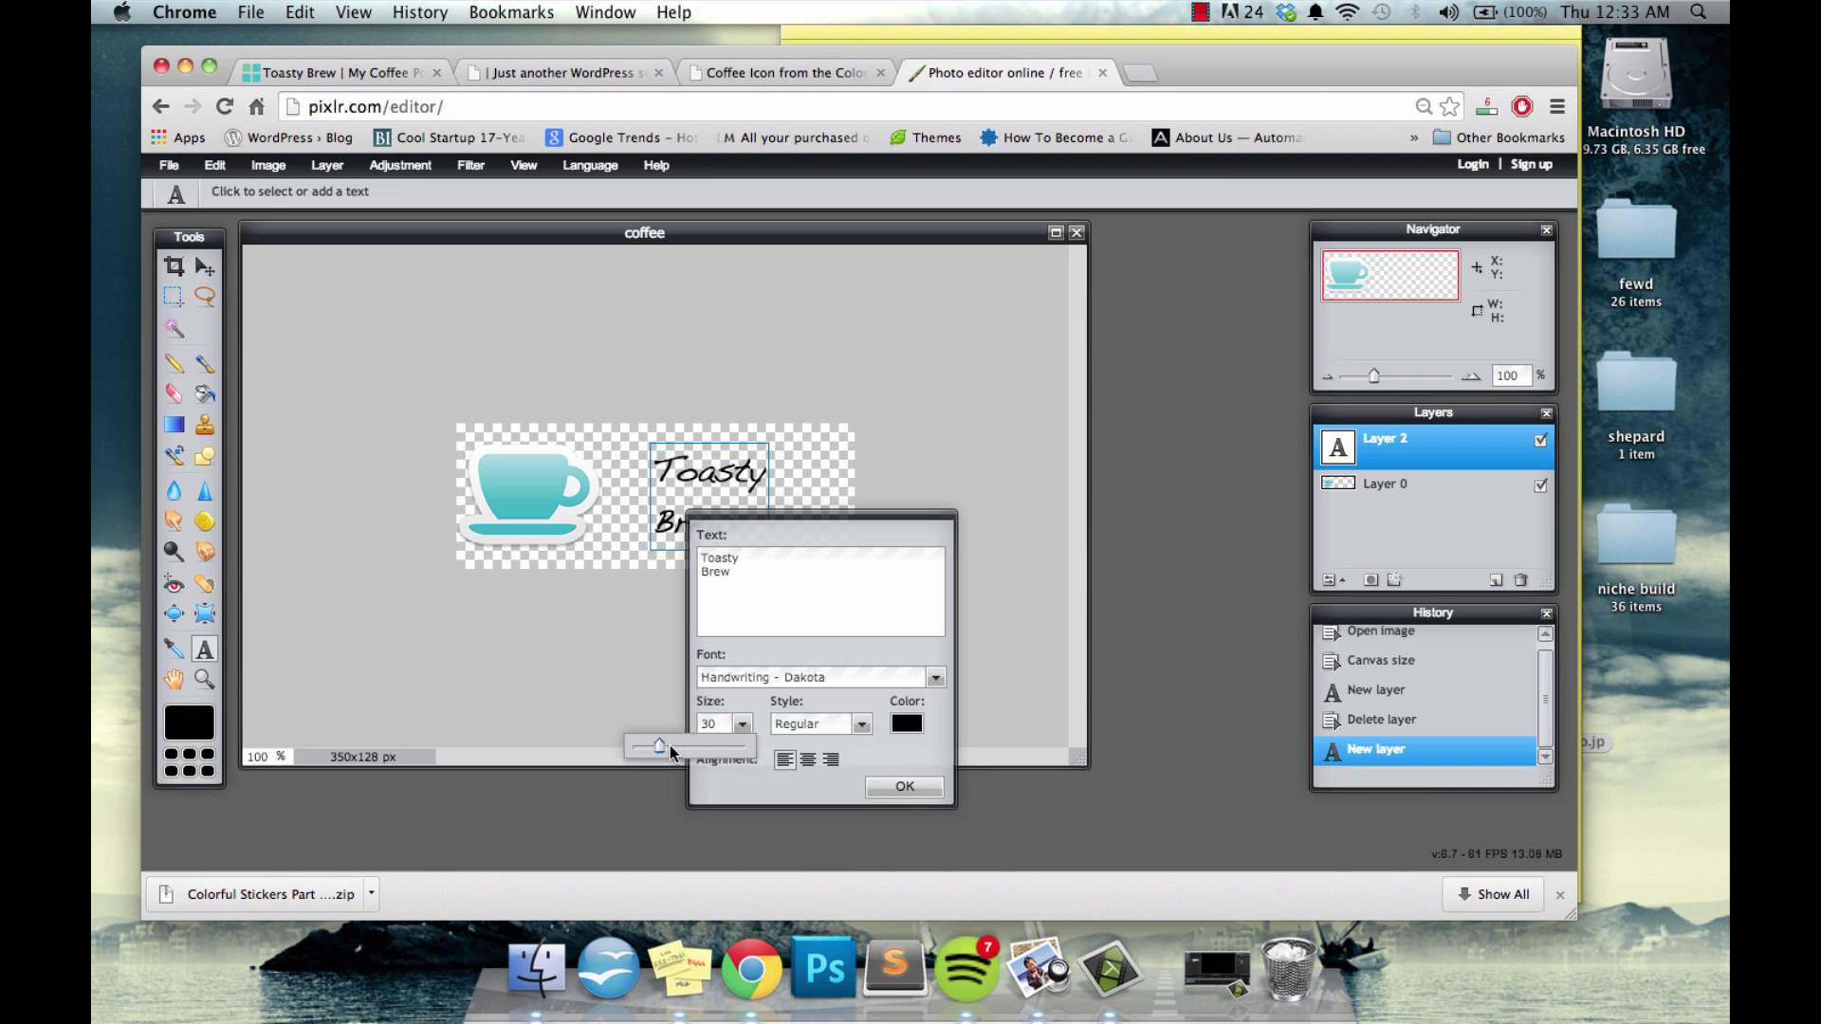
pyautogui.moveTo(665, 750); pyautogui.dragTo(665, 750)
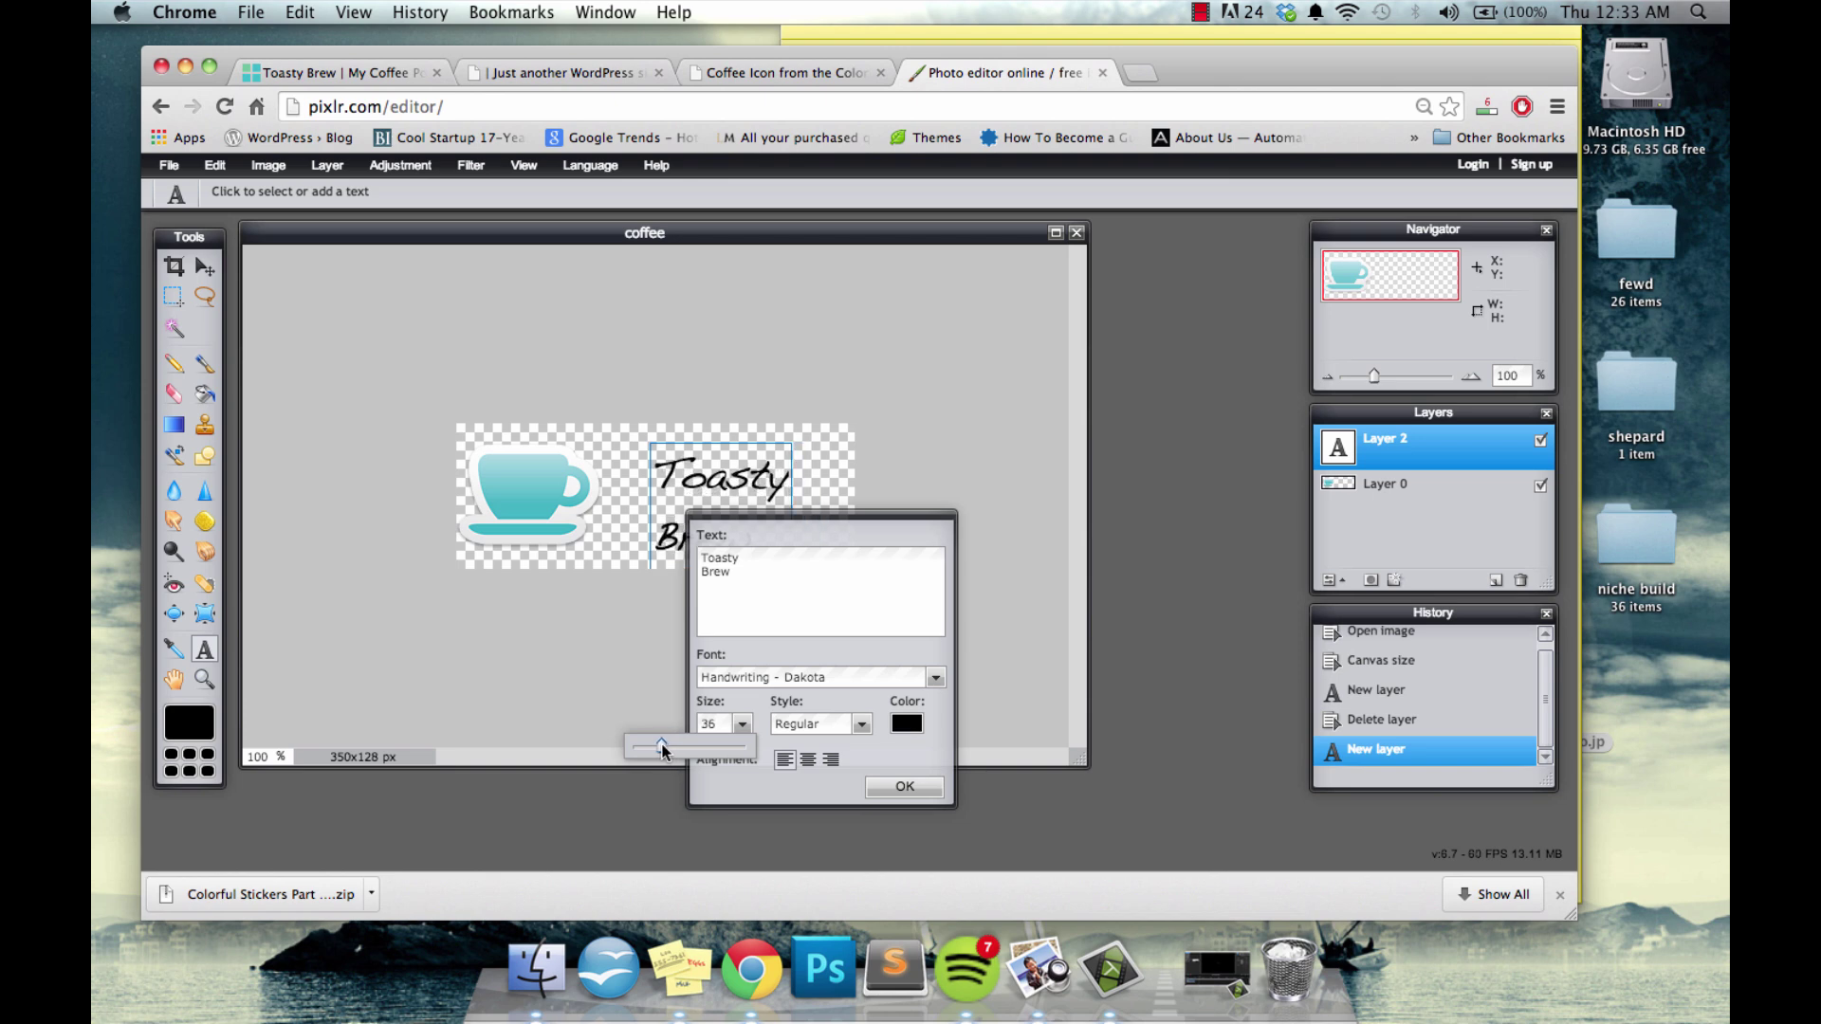
# Color the Toasty Brew text with the cup's teal, sampled by eyedropper
pyautogui.click(906, 724)
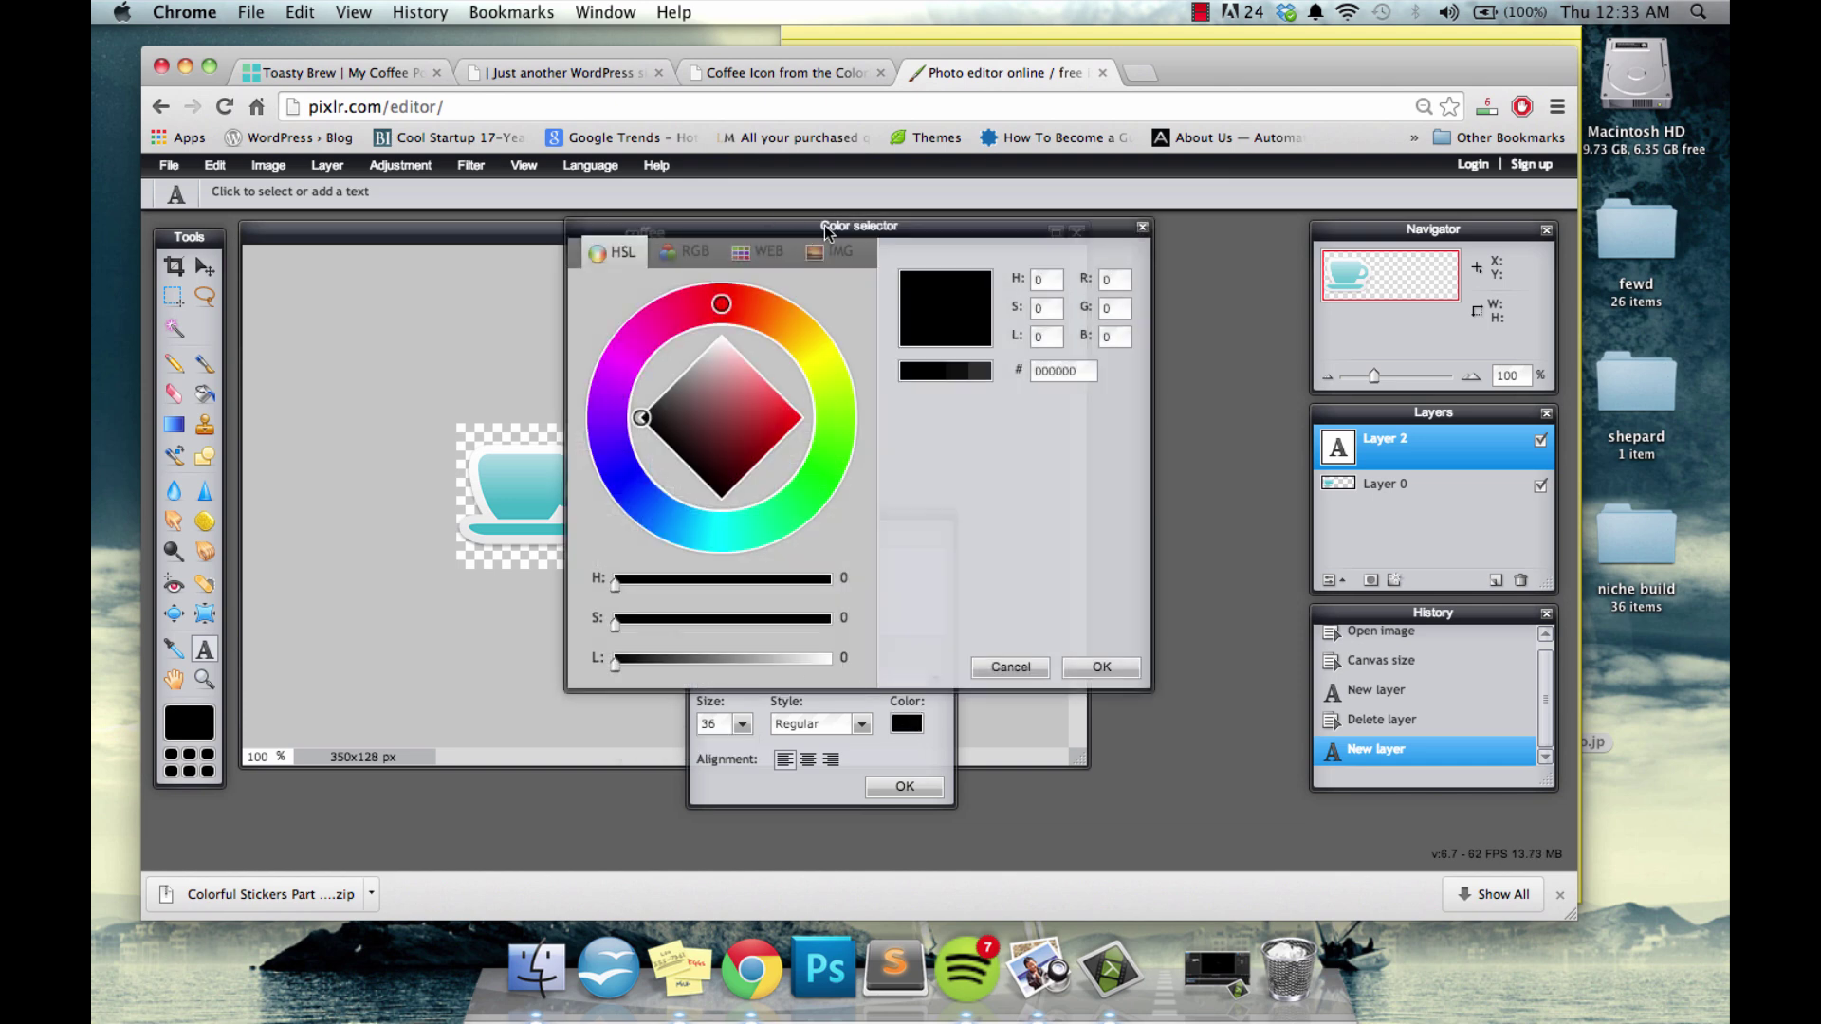
pyautogui.moveTo(826, 232); pyautogui.dragTo(1000, 247)
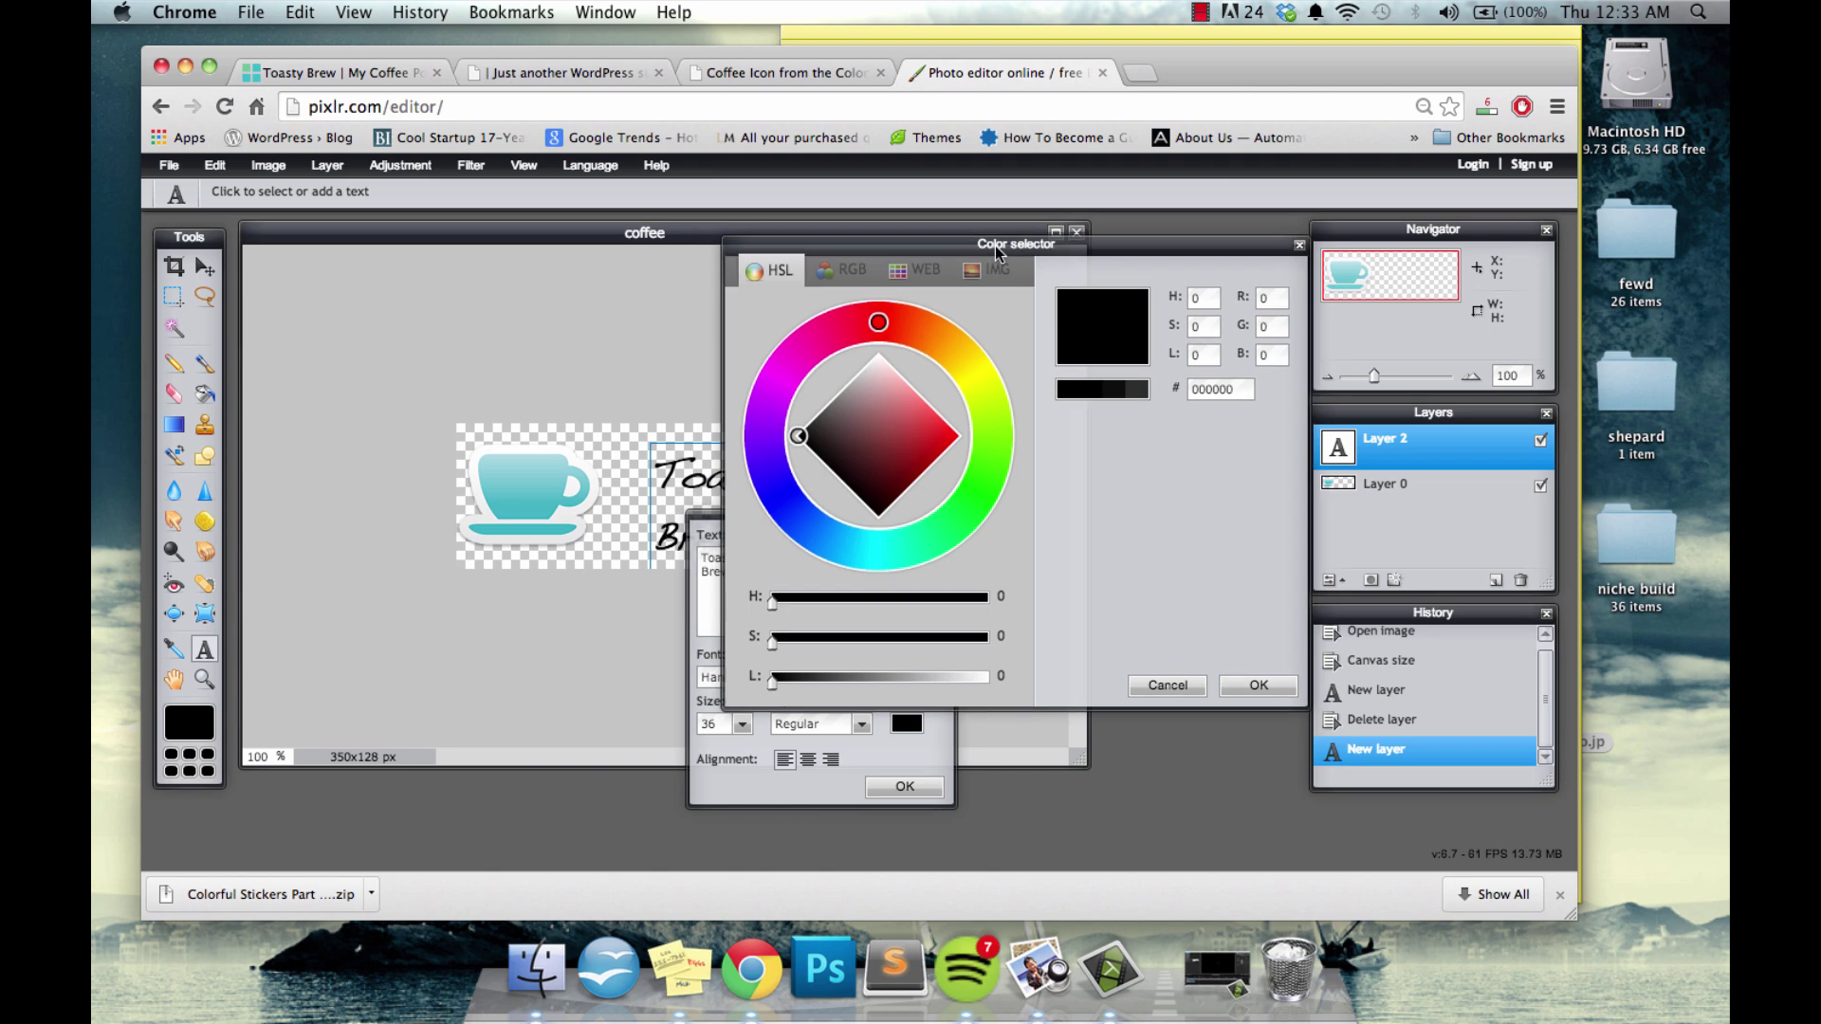
pyautogui.click(531, 506)
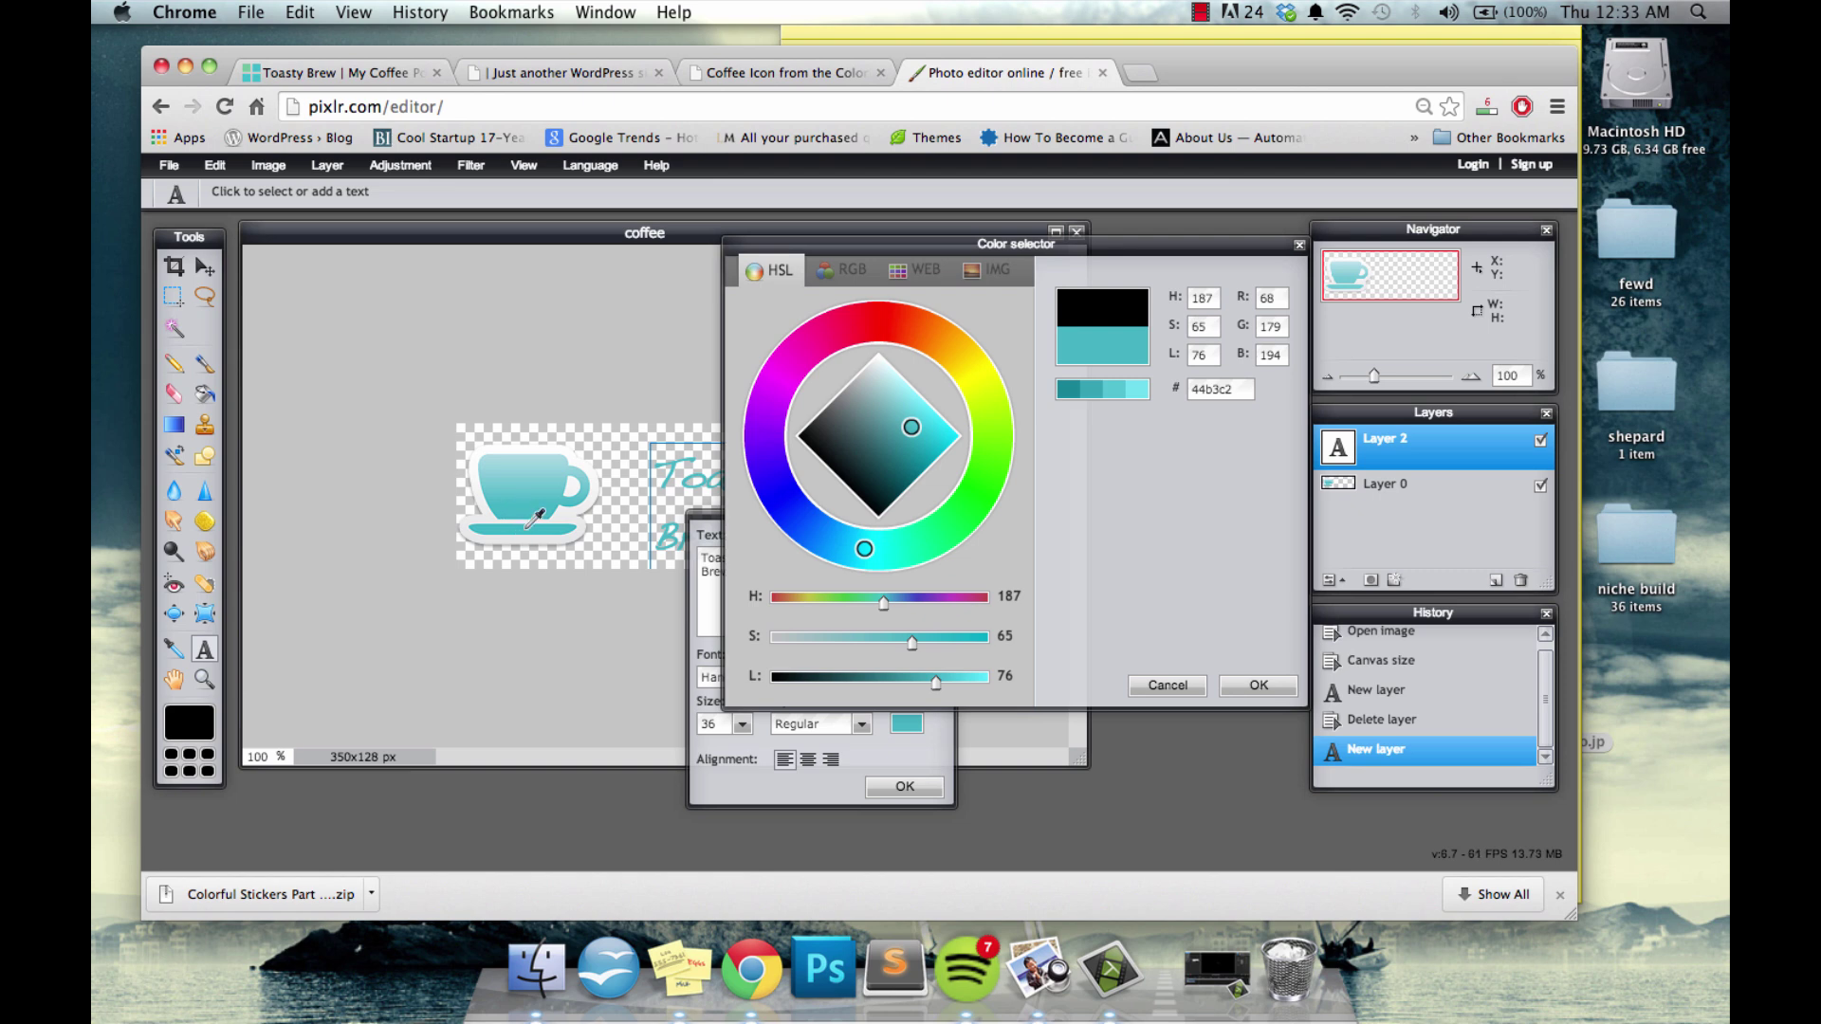
pyautogui.click(529, 524)
pyautogui.click(1247, 685)
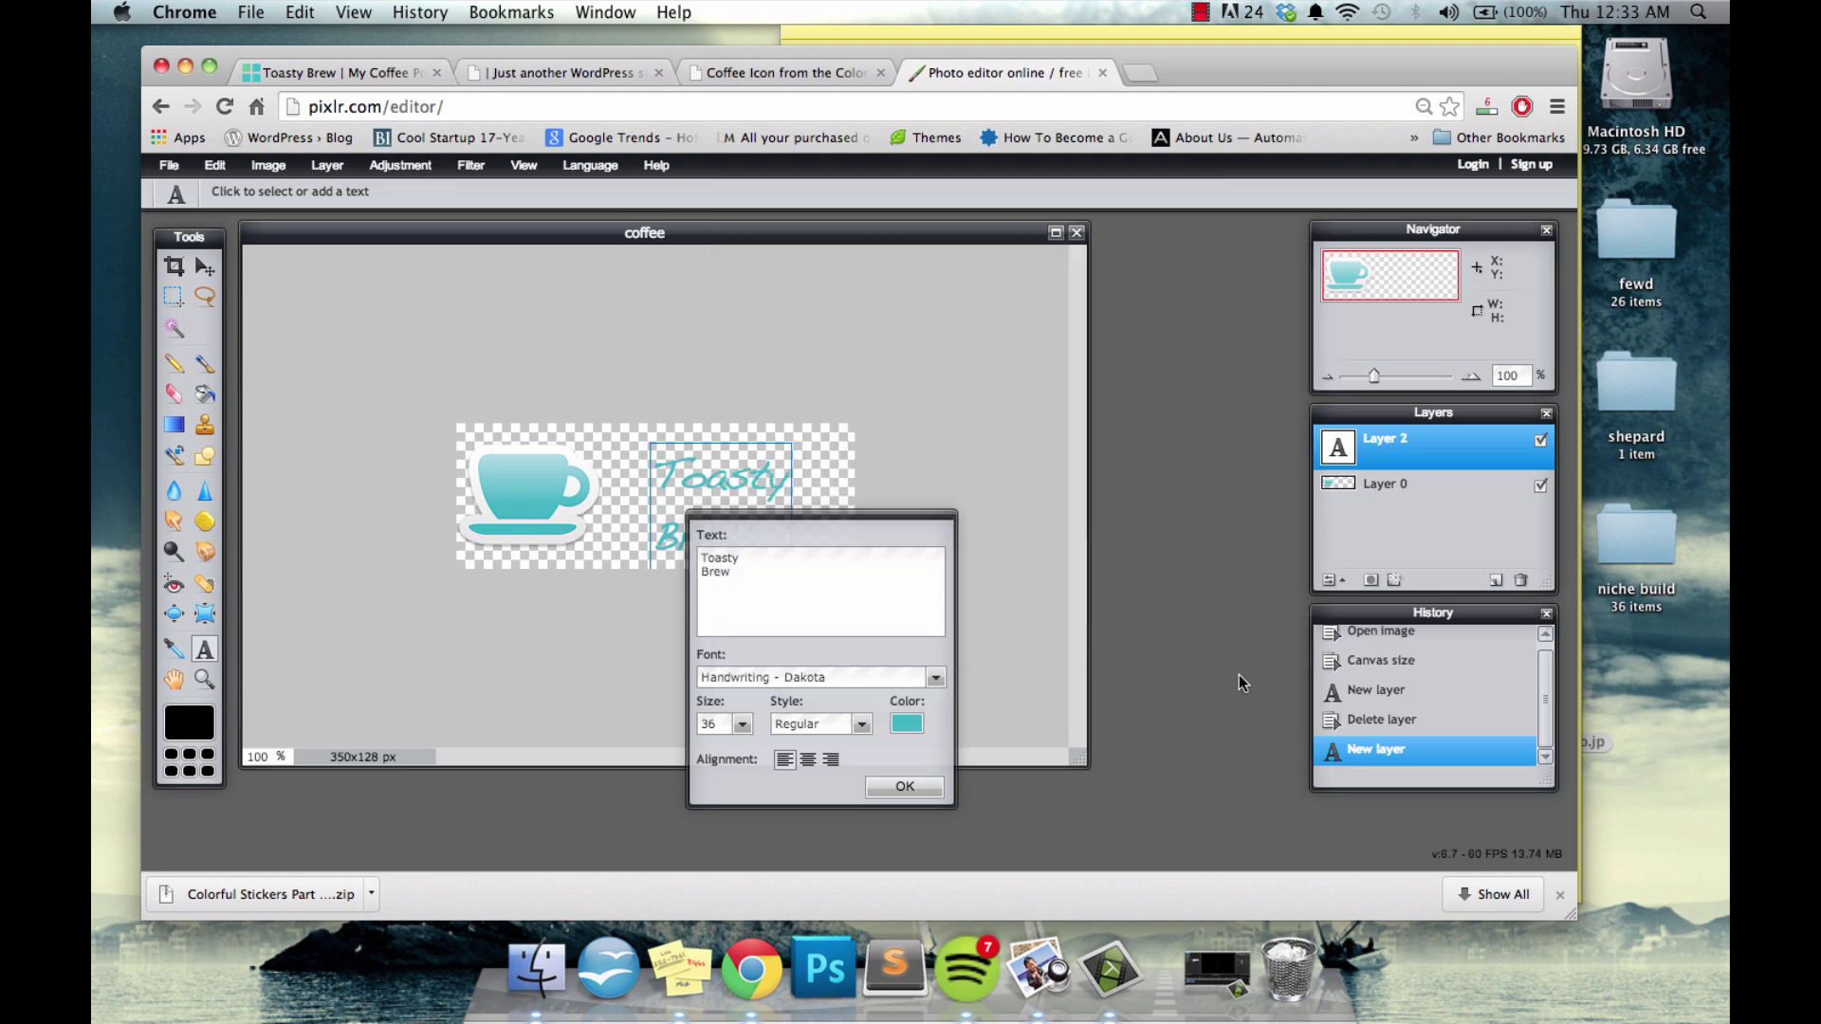
pyautogui.click(905, 786)
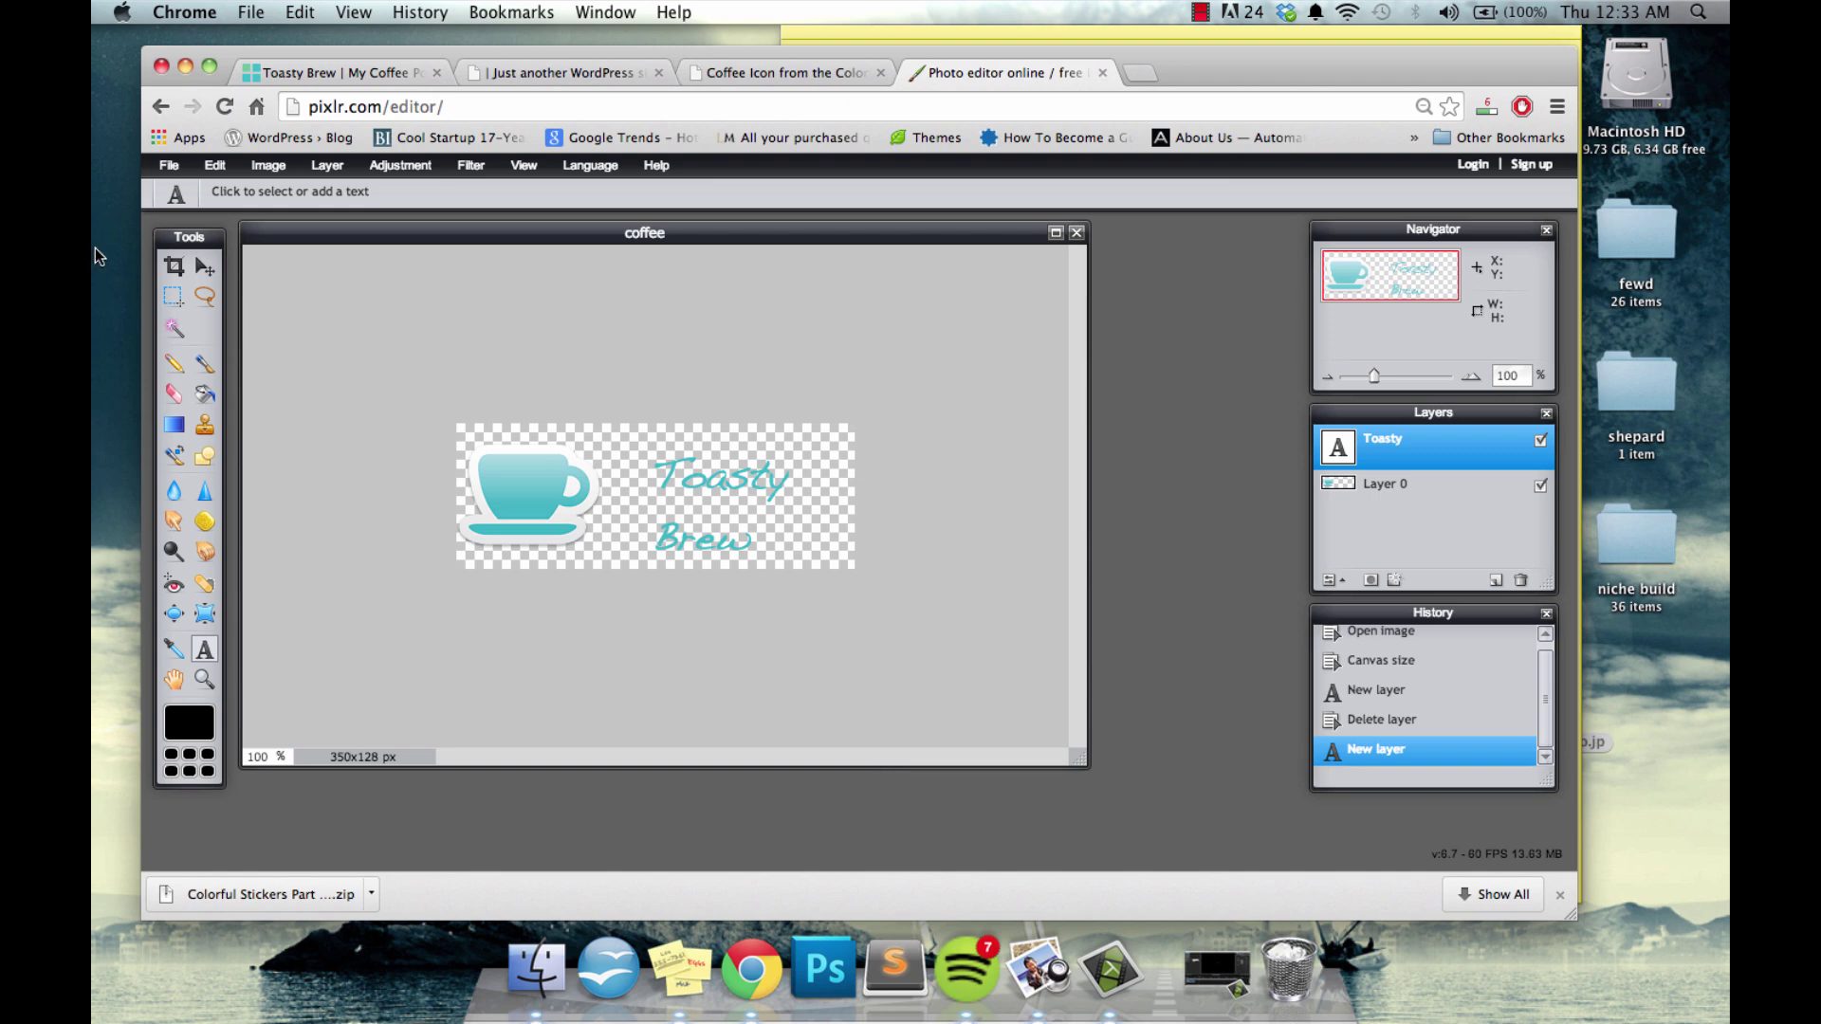
# Shift the text left toward the cup and crop the canvas to 295x128 px
pyautogui.click(203, 267)
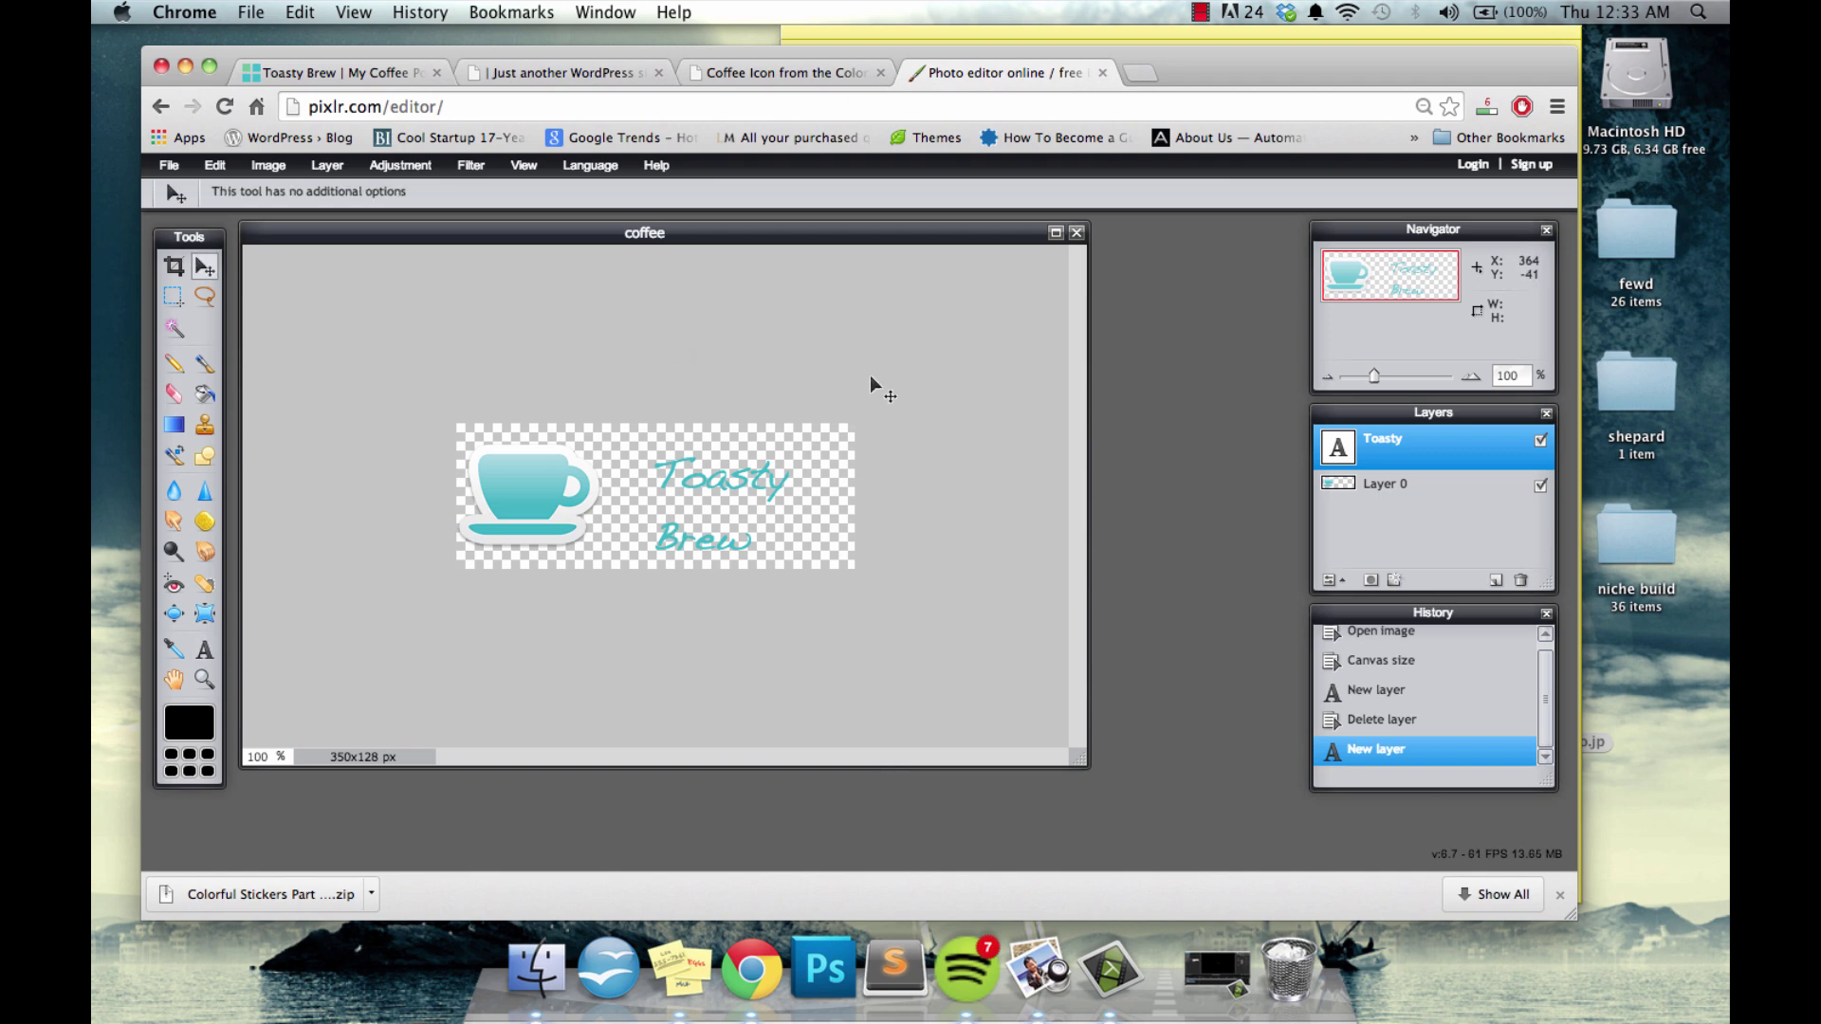
pyautogui.moveTo(873, 386); pyautogui.dragTo(836, 373)
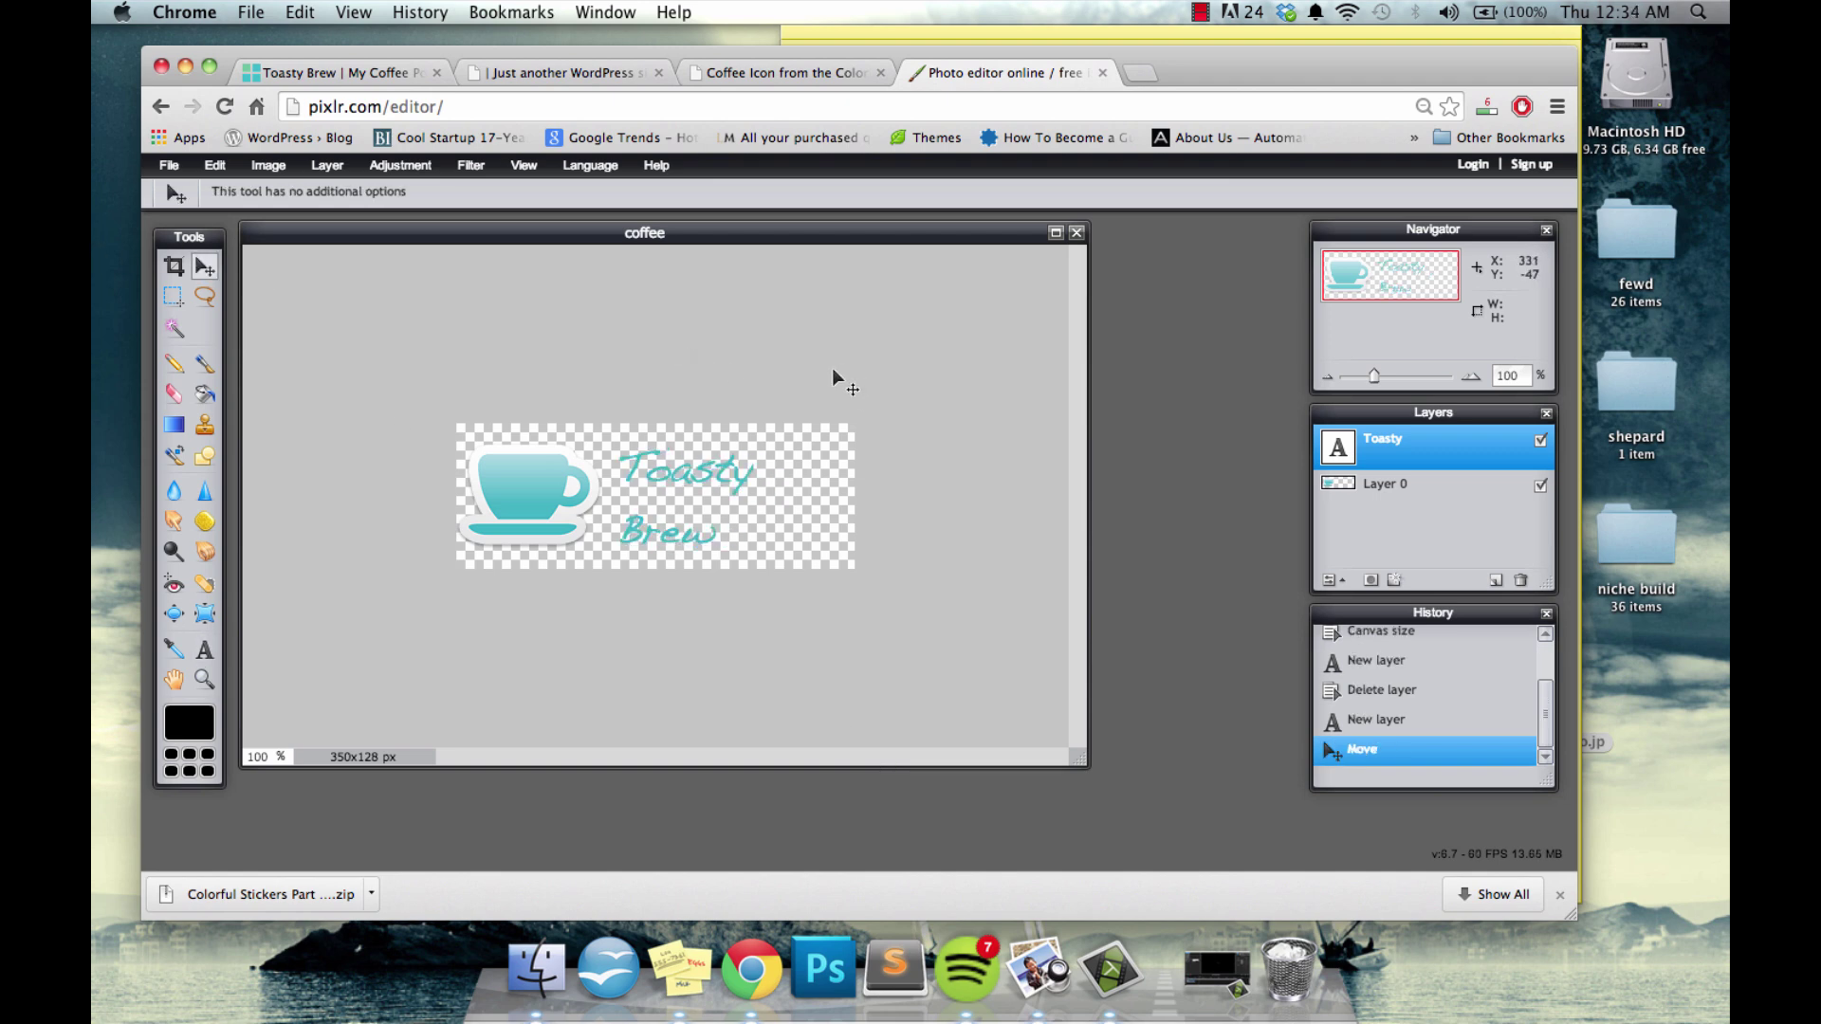
pyautogui.click(173, 266)
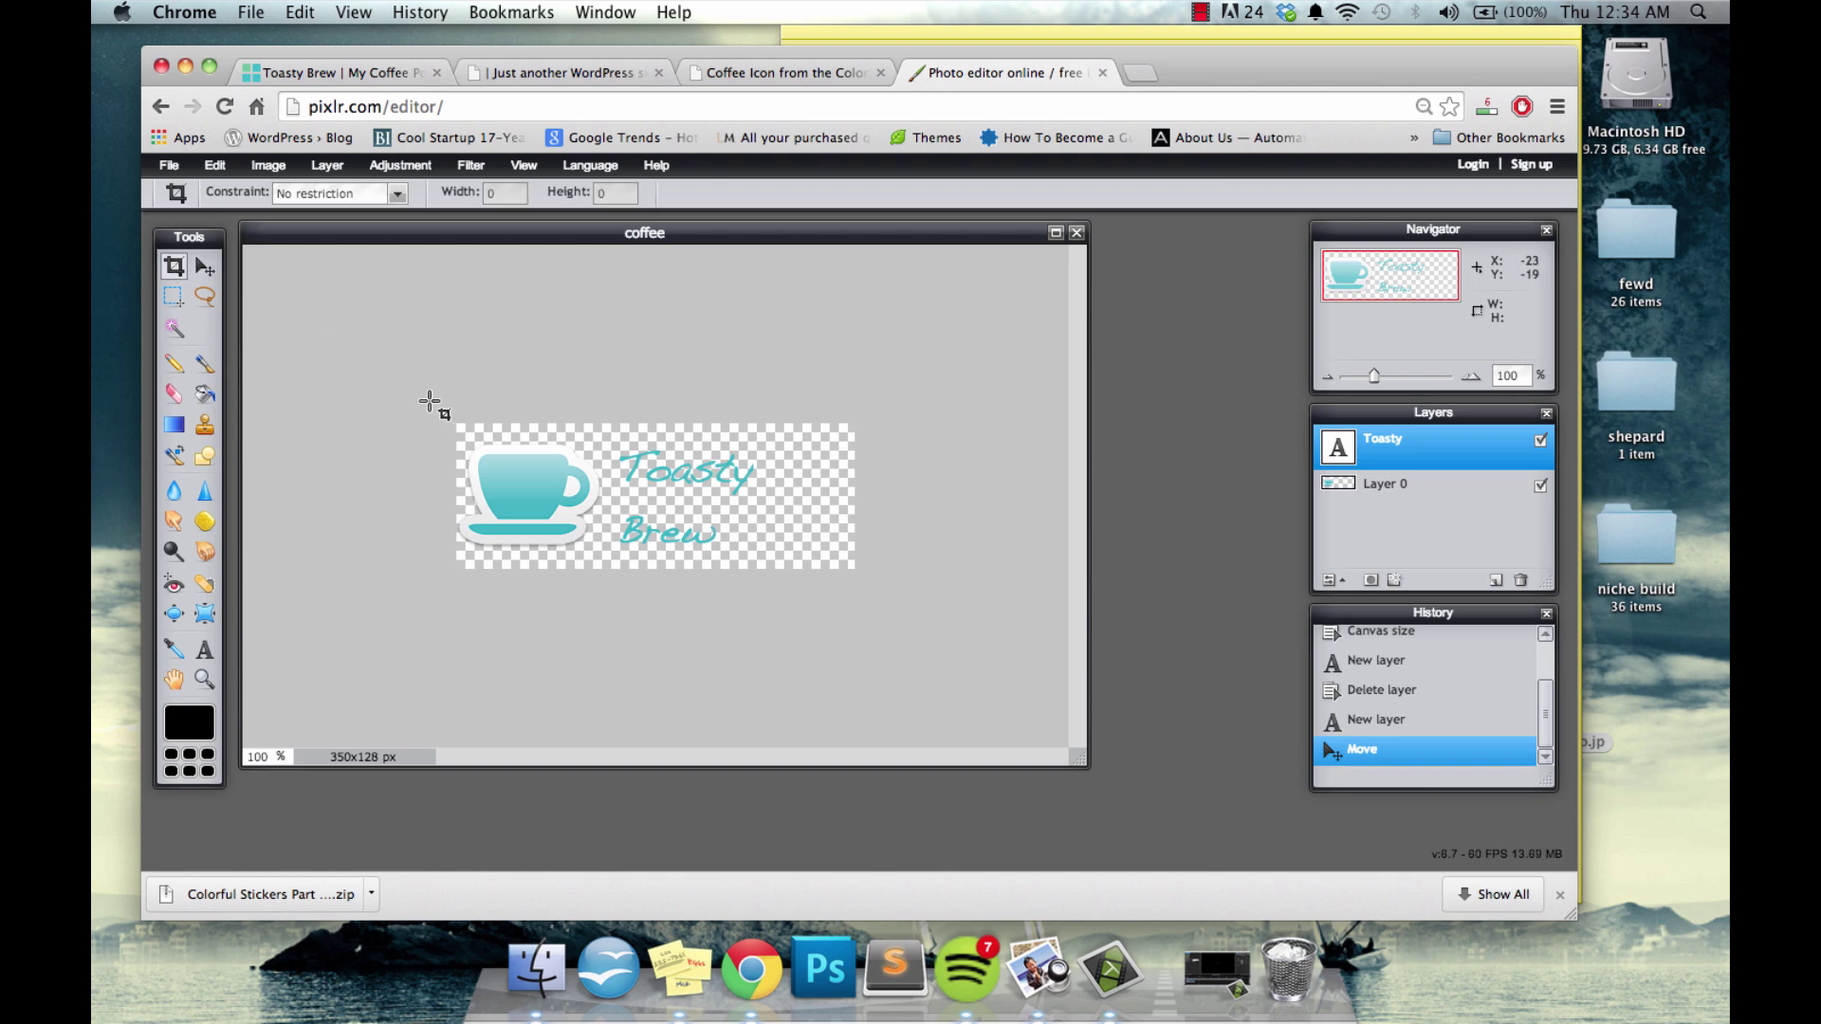
pyautogui.moveTo(456, 424); pyautogui.dragTo(791, 586)
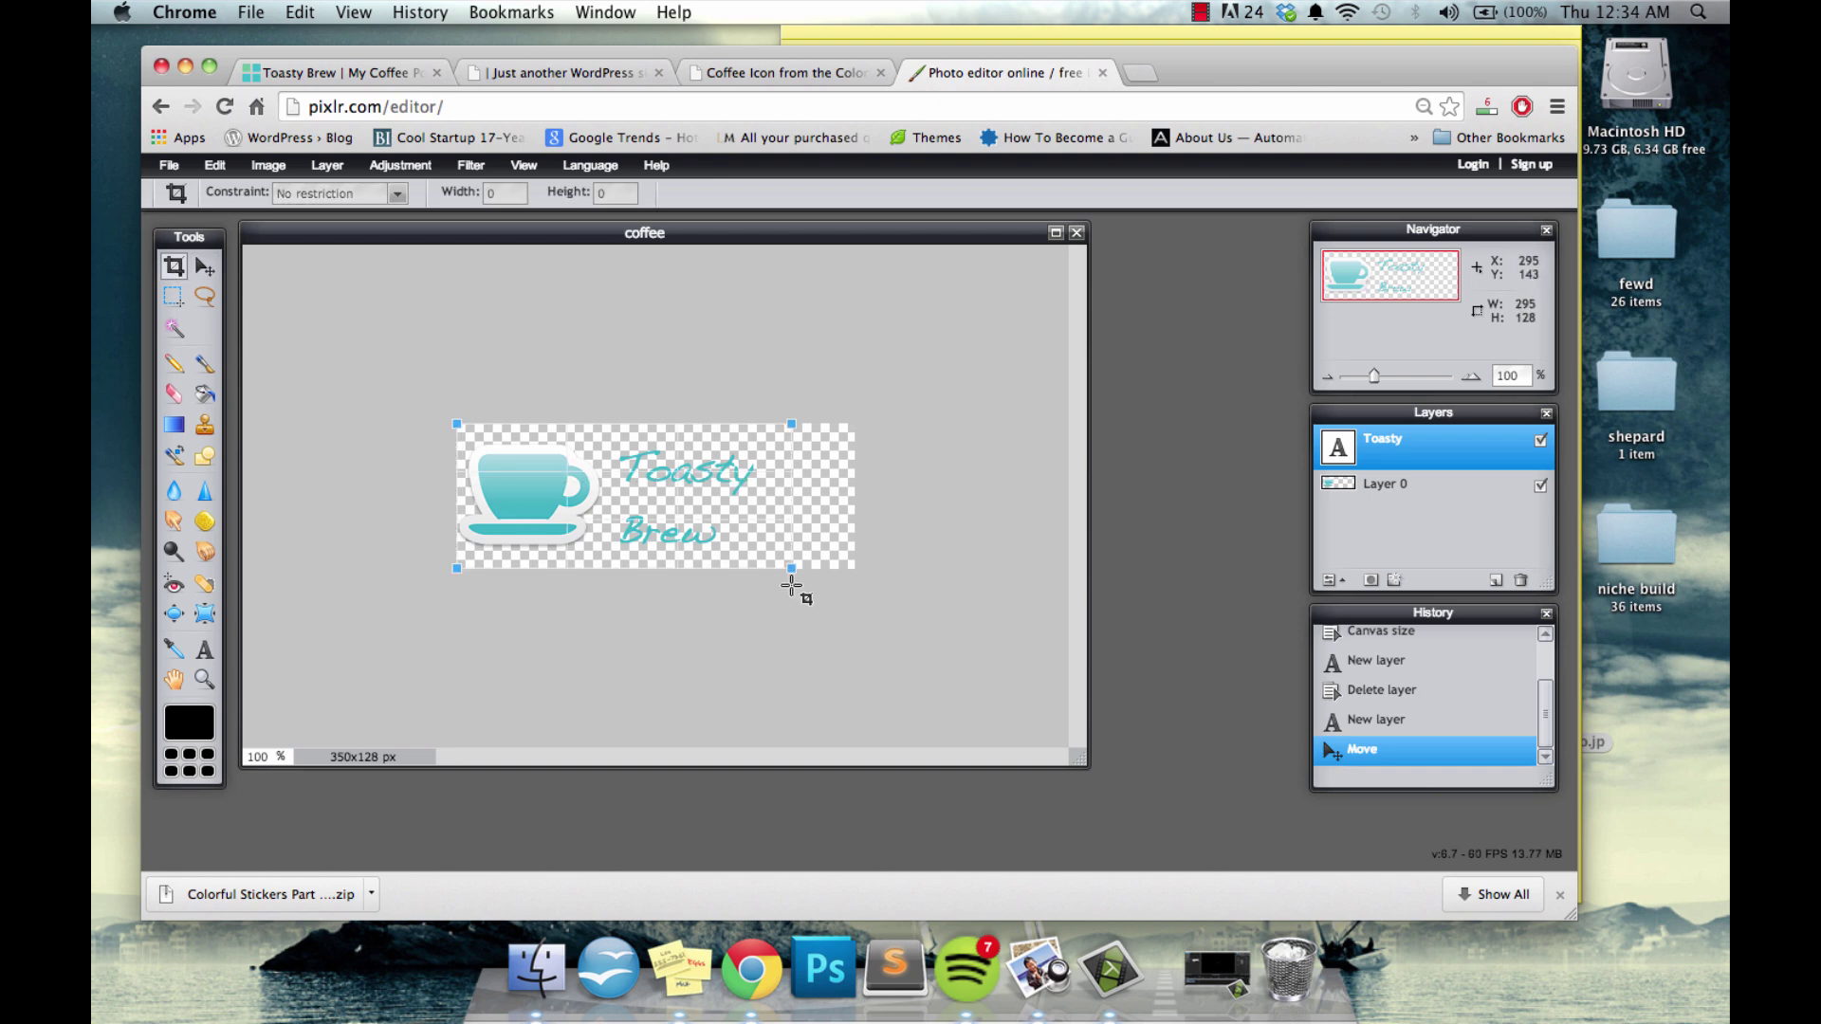
pyautogui.press('Return')
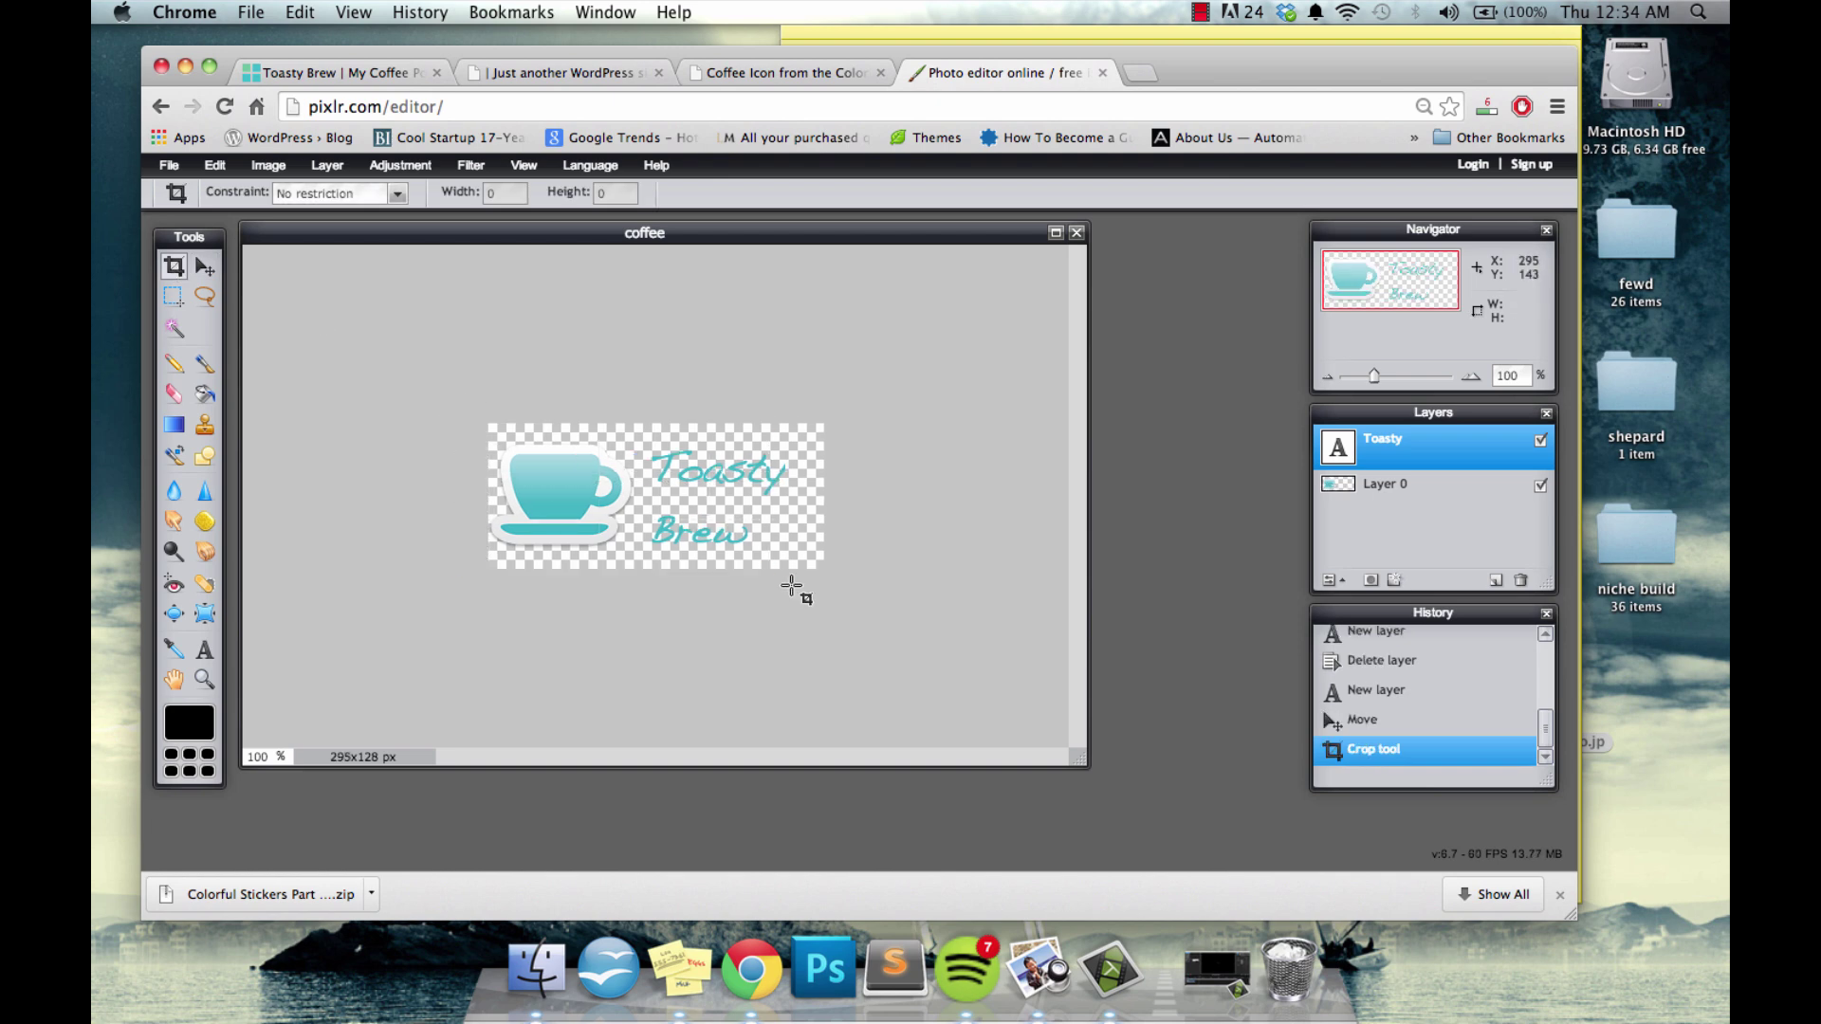
# Save the logo as transparent PNG coffee_logo in the 128x128 folder, then return to Toasty Brew
pyautogui.click(173, 168)
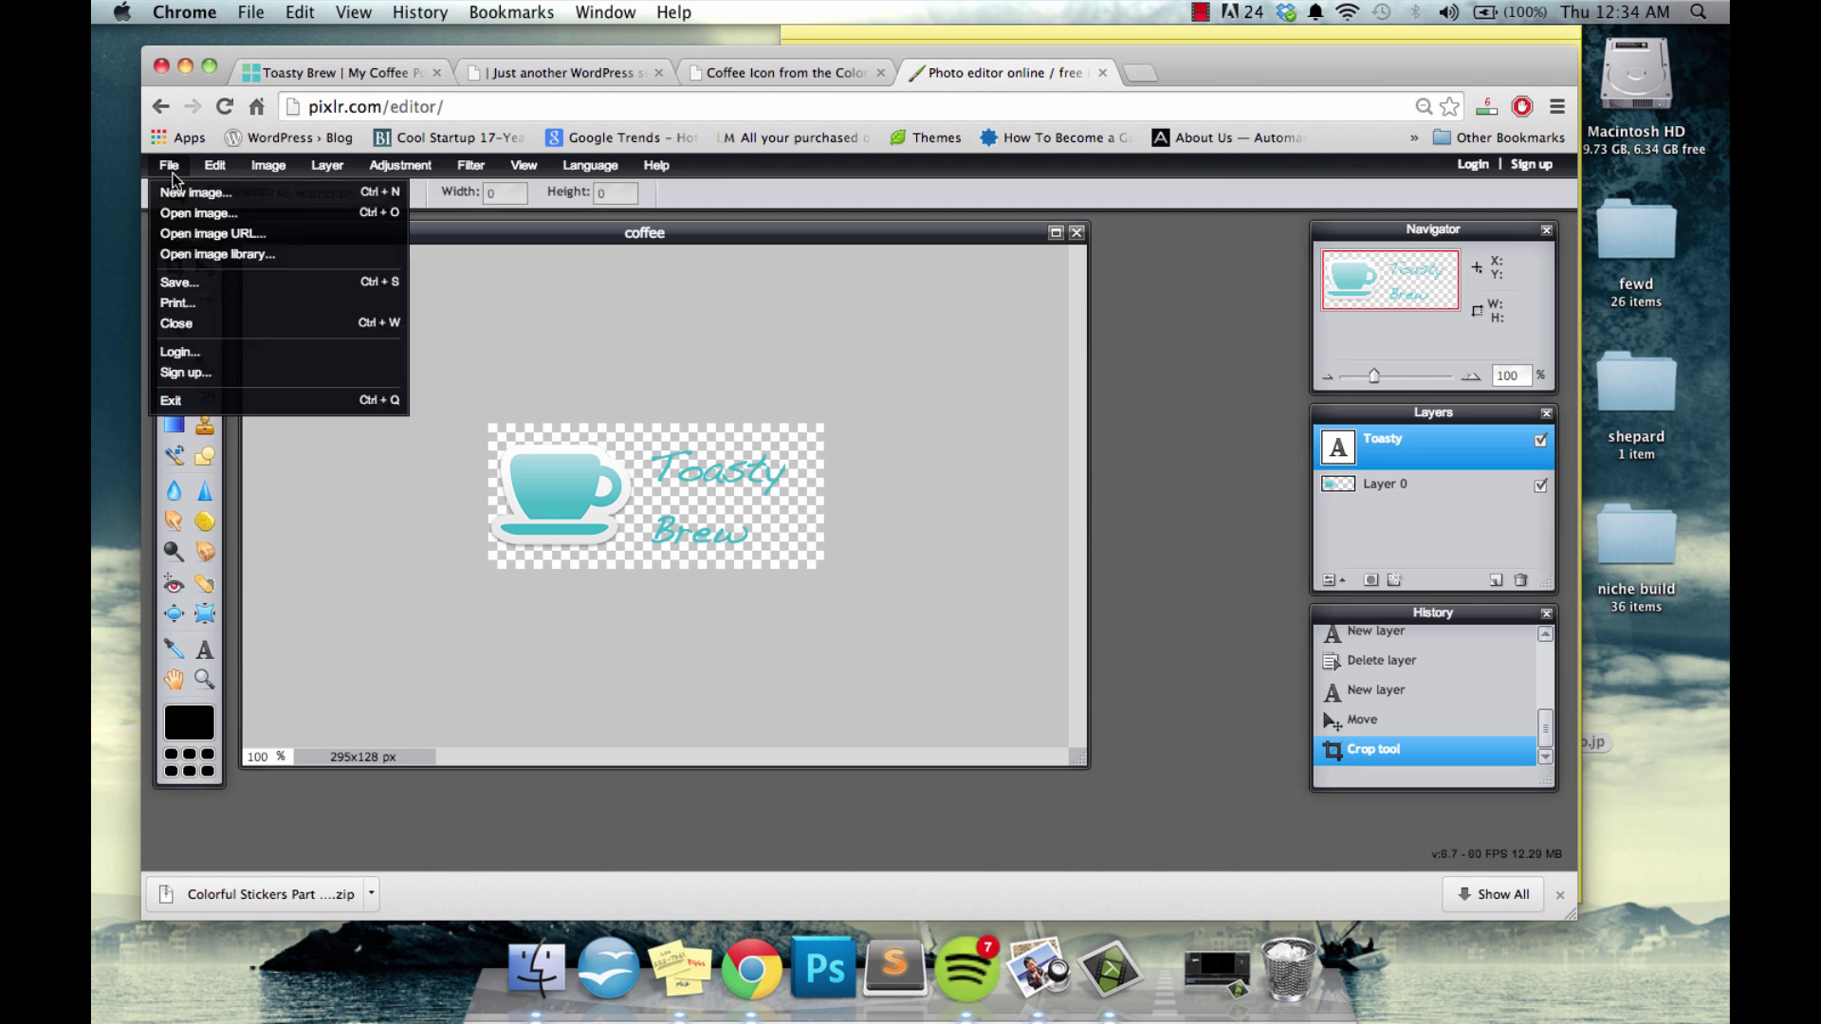
pyautogui.click(187, 286)
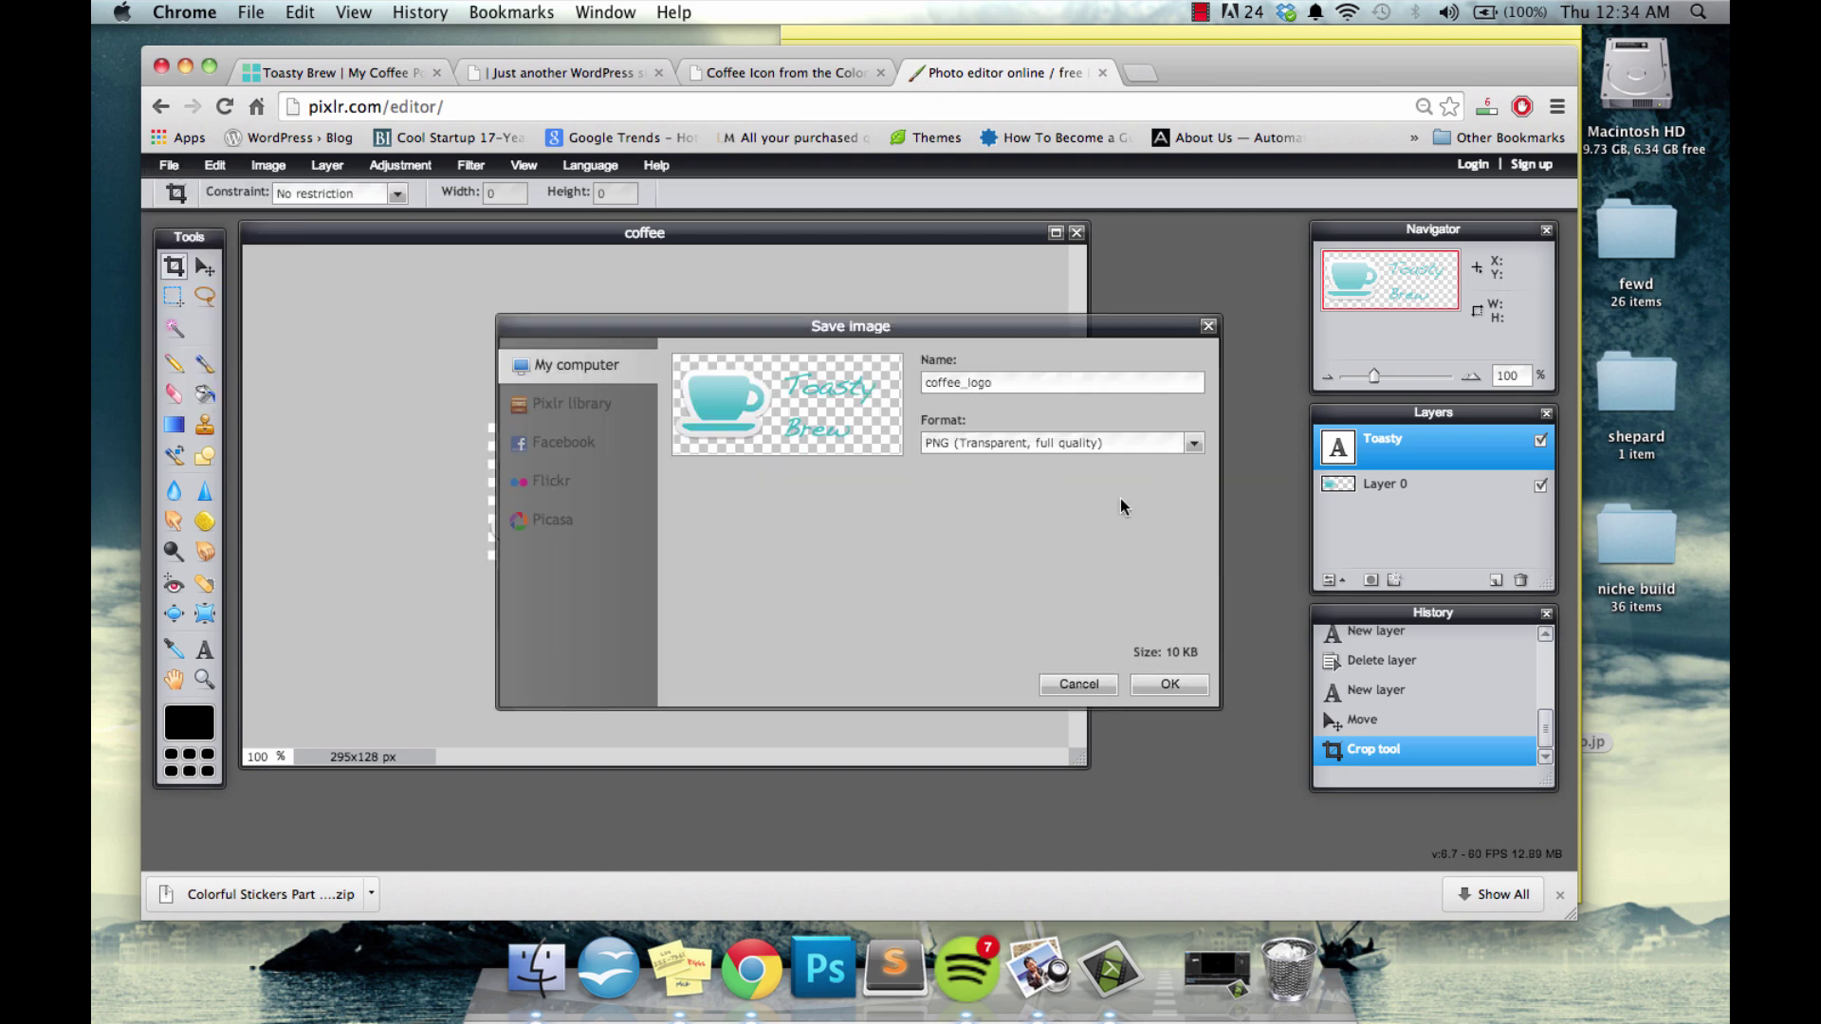
pyautogui.click(1169, 683)
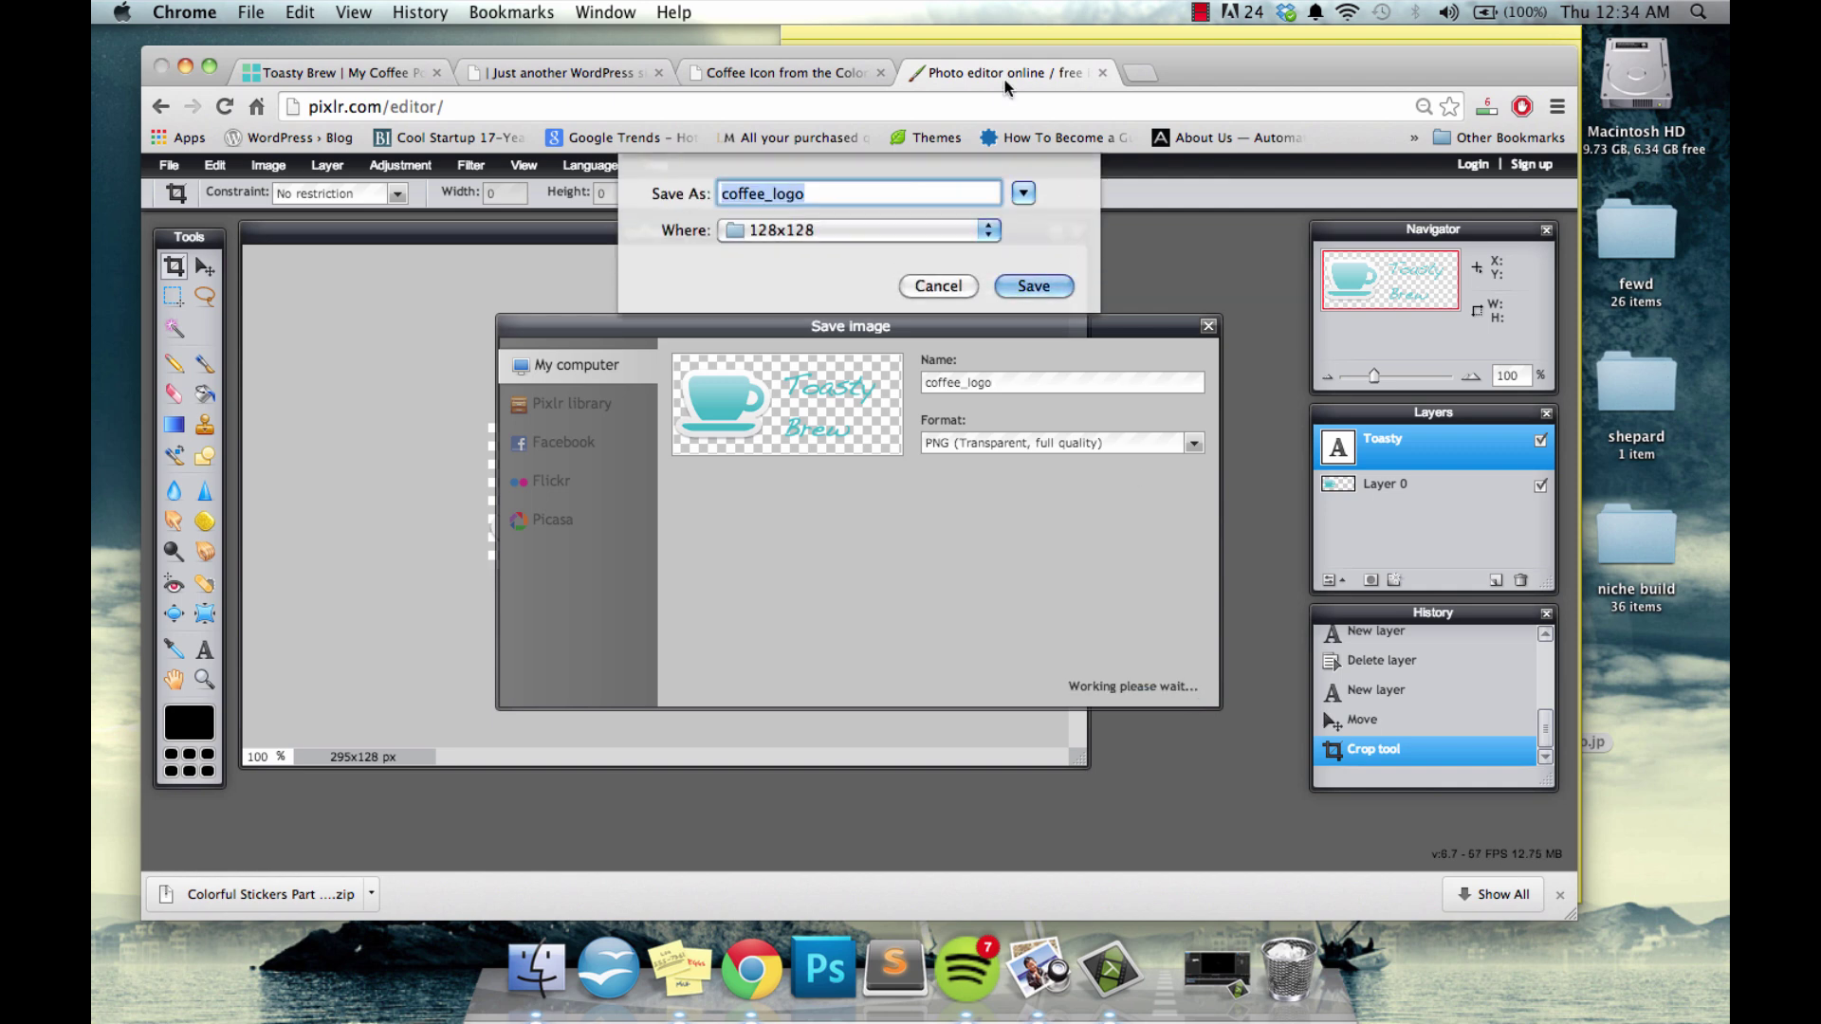
pyautogui.click(1030, 290)
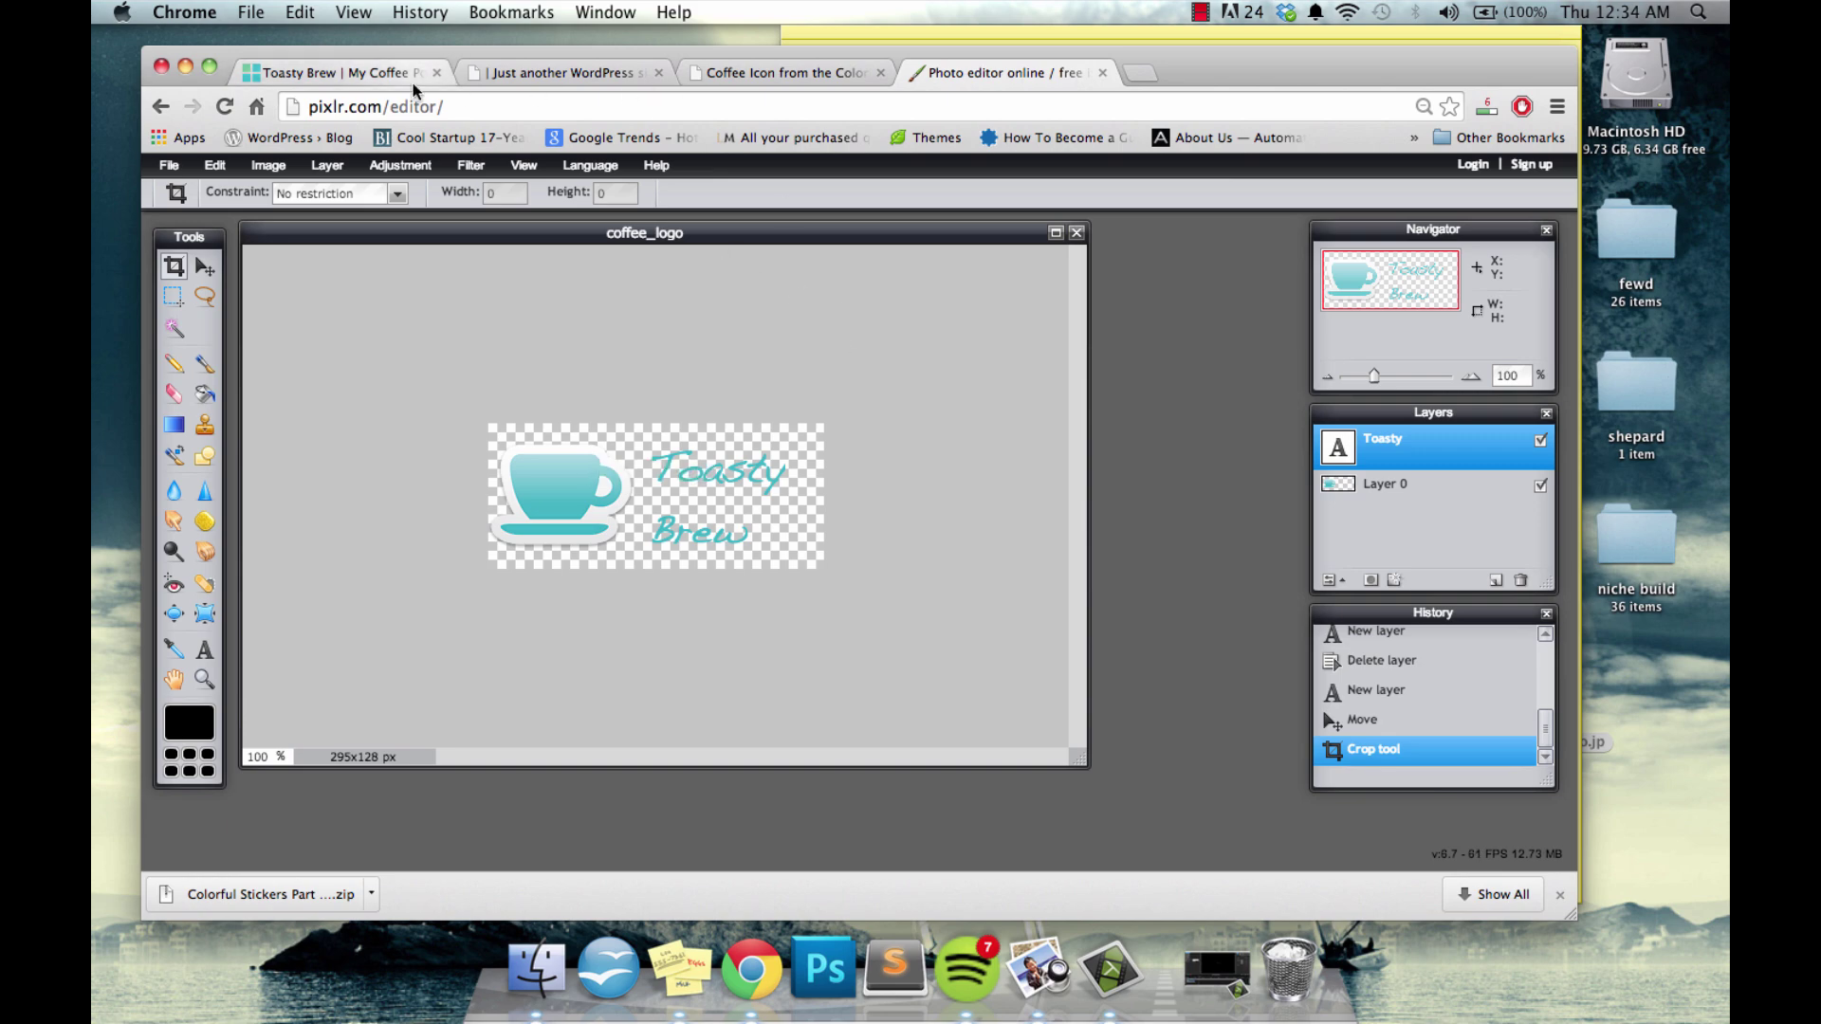
pyautogui.click(379, 73)
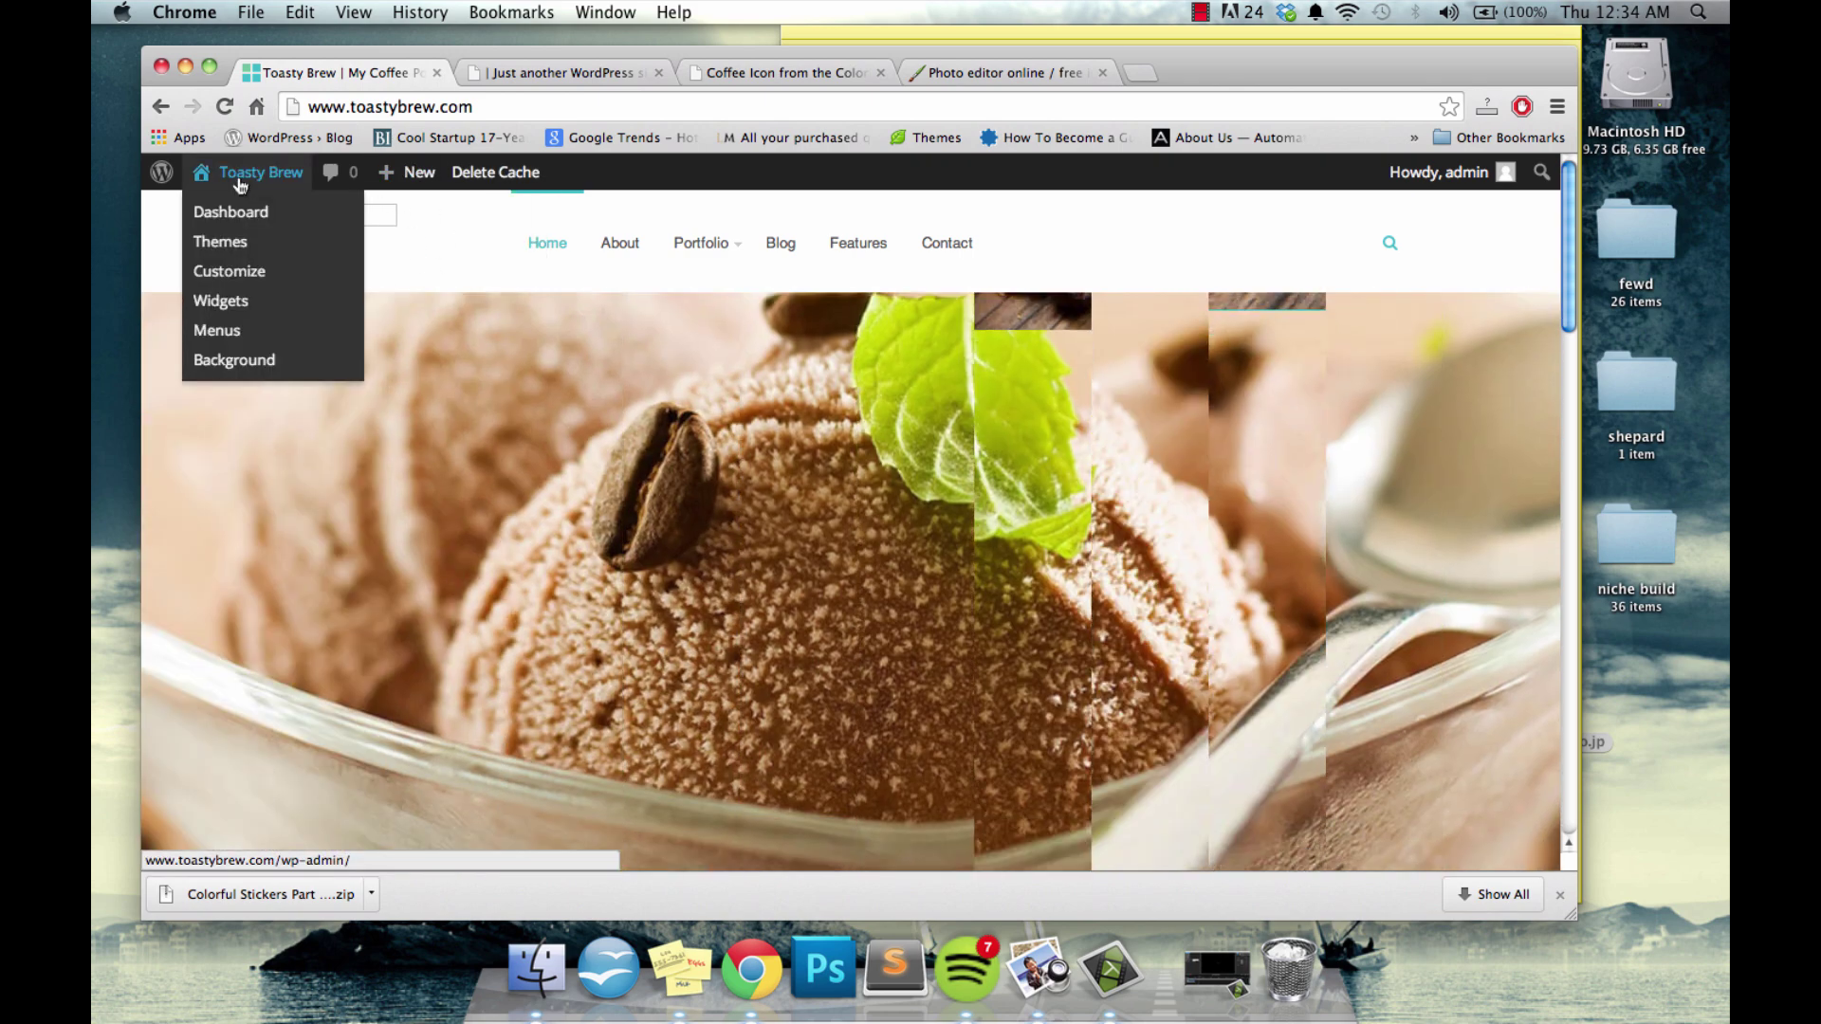
# Go to the admin Dashboard and open the live site in a new tab
pyautogui.click(240, 184)
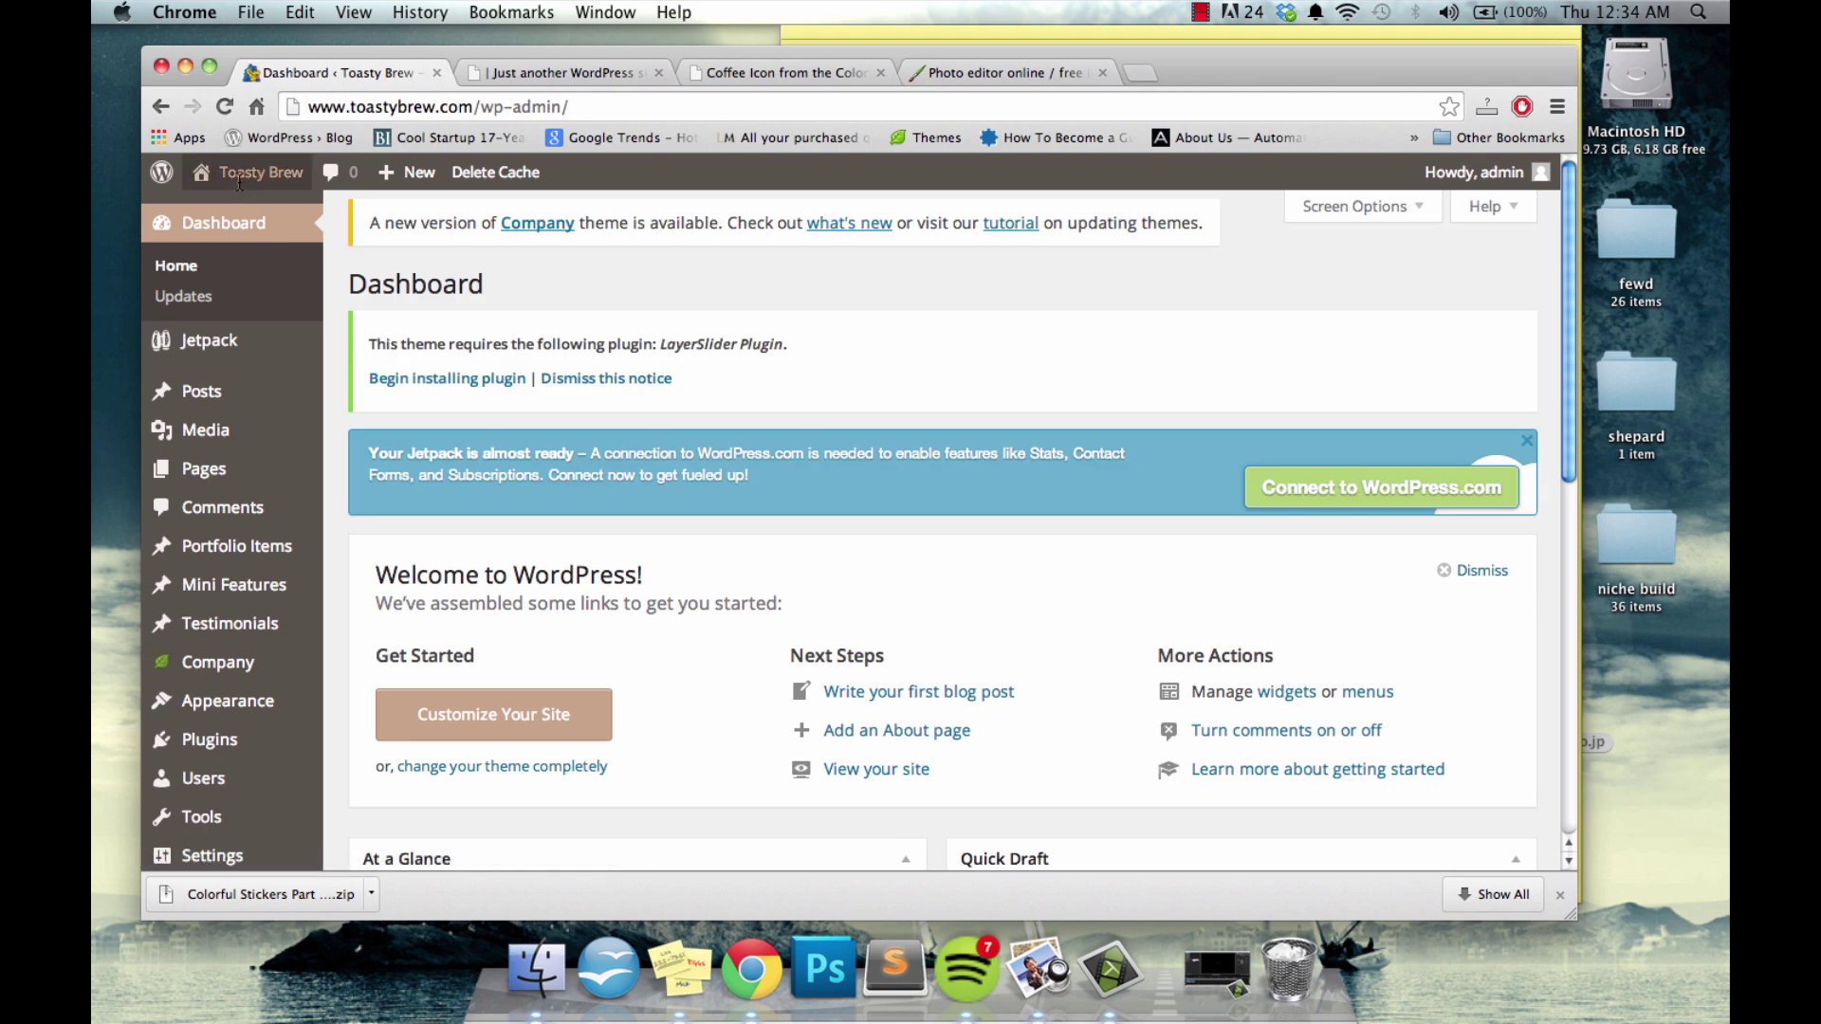
pyautogui.rightClick(287, 179)
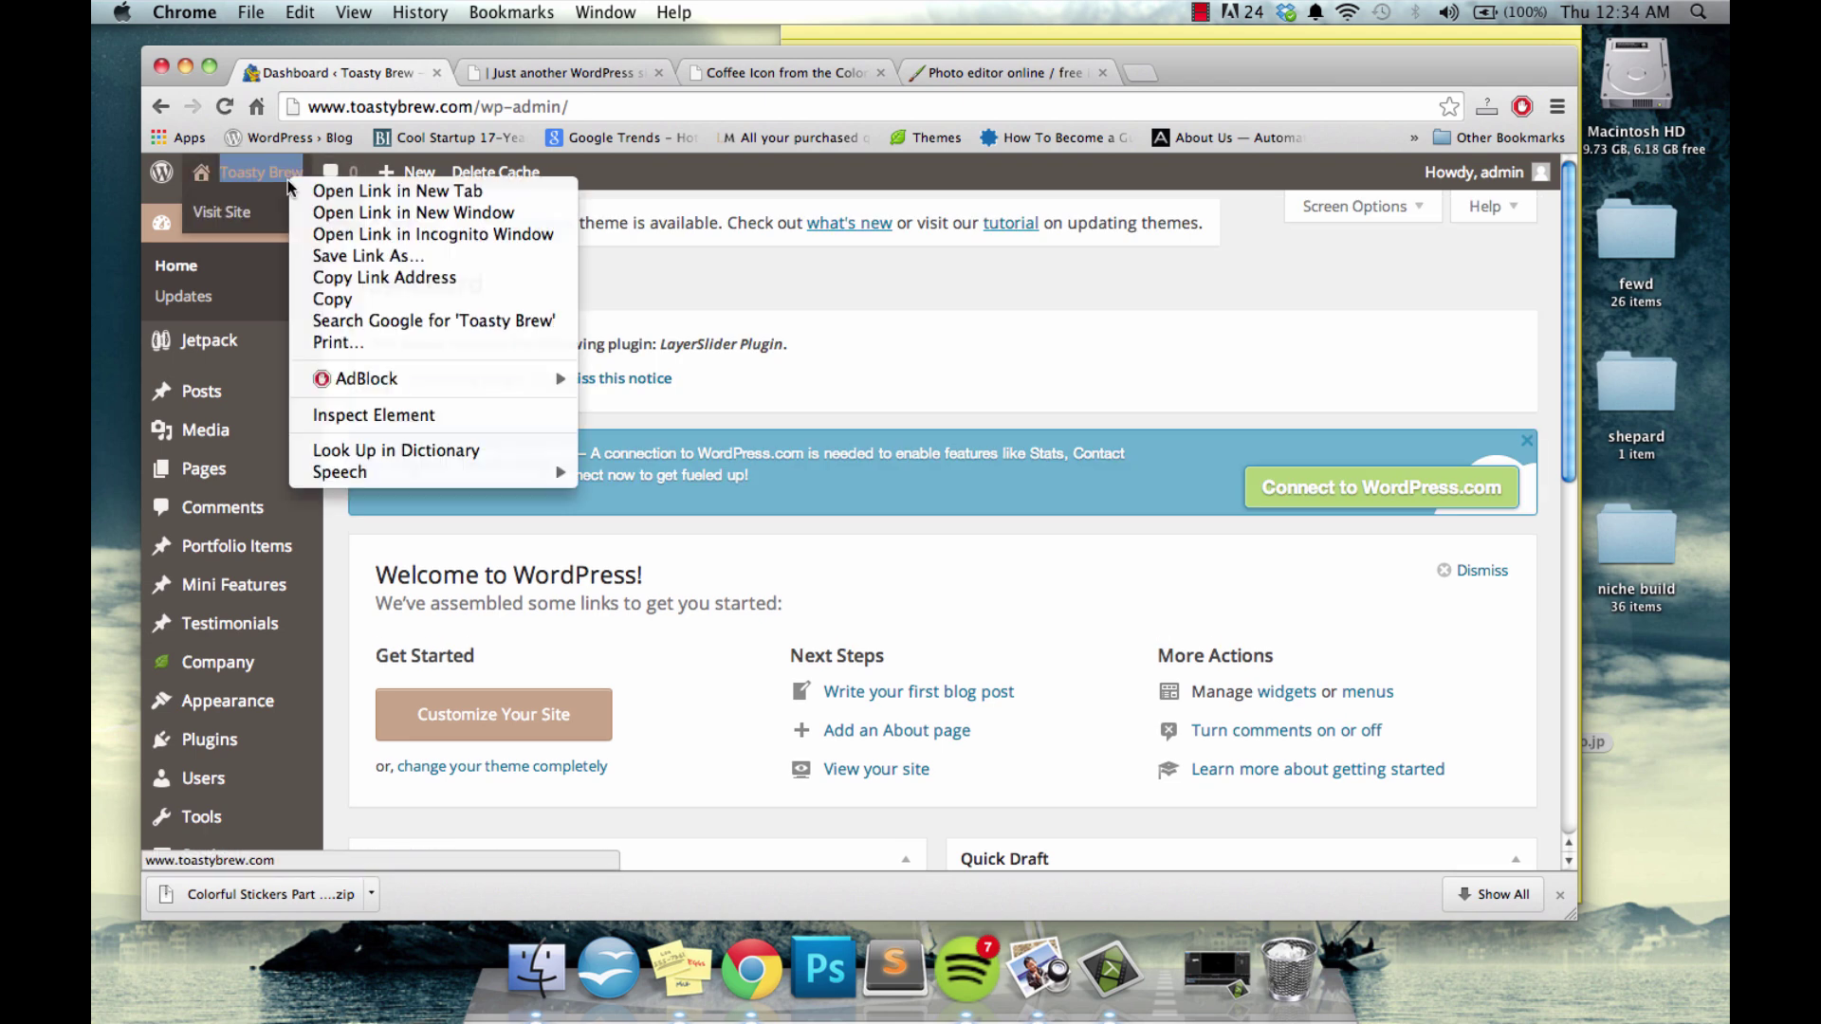
pyautogui.click(318, 192)
pyautogui.click(532, 69)
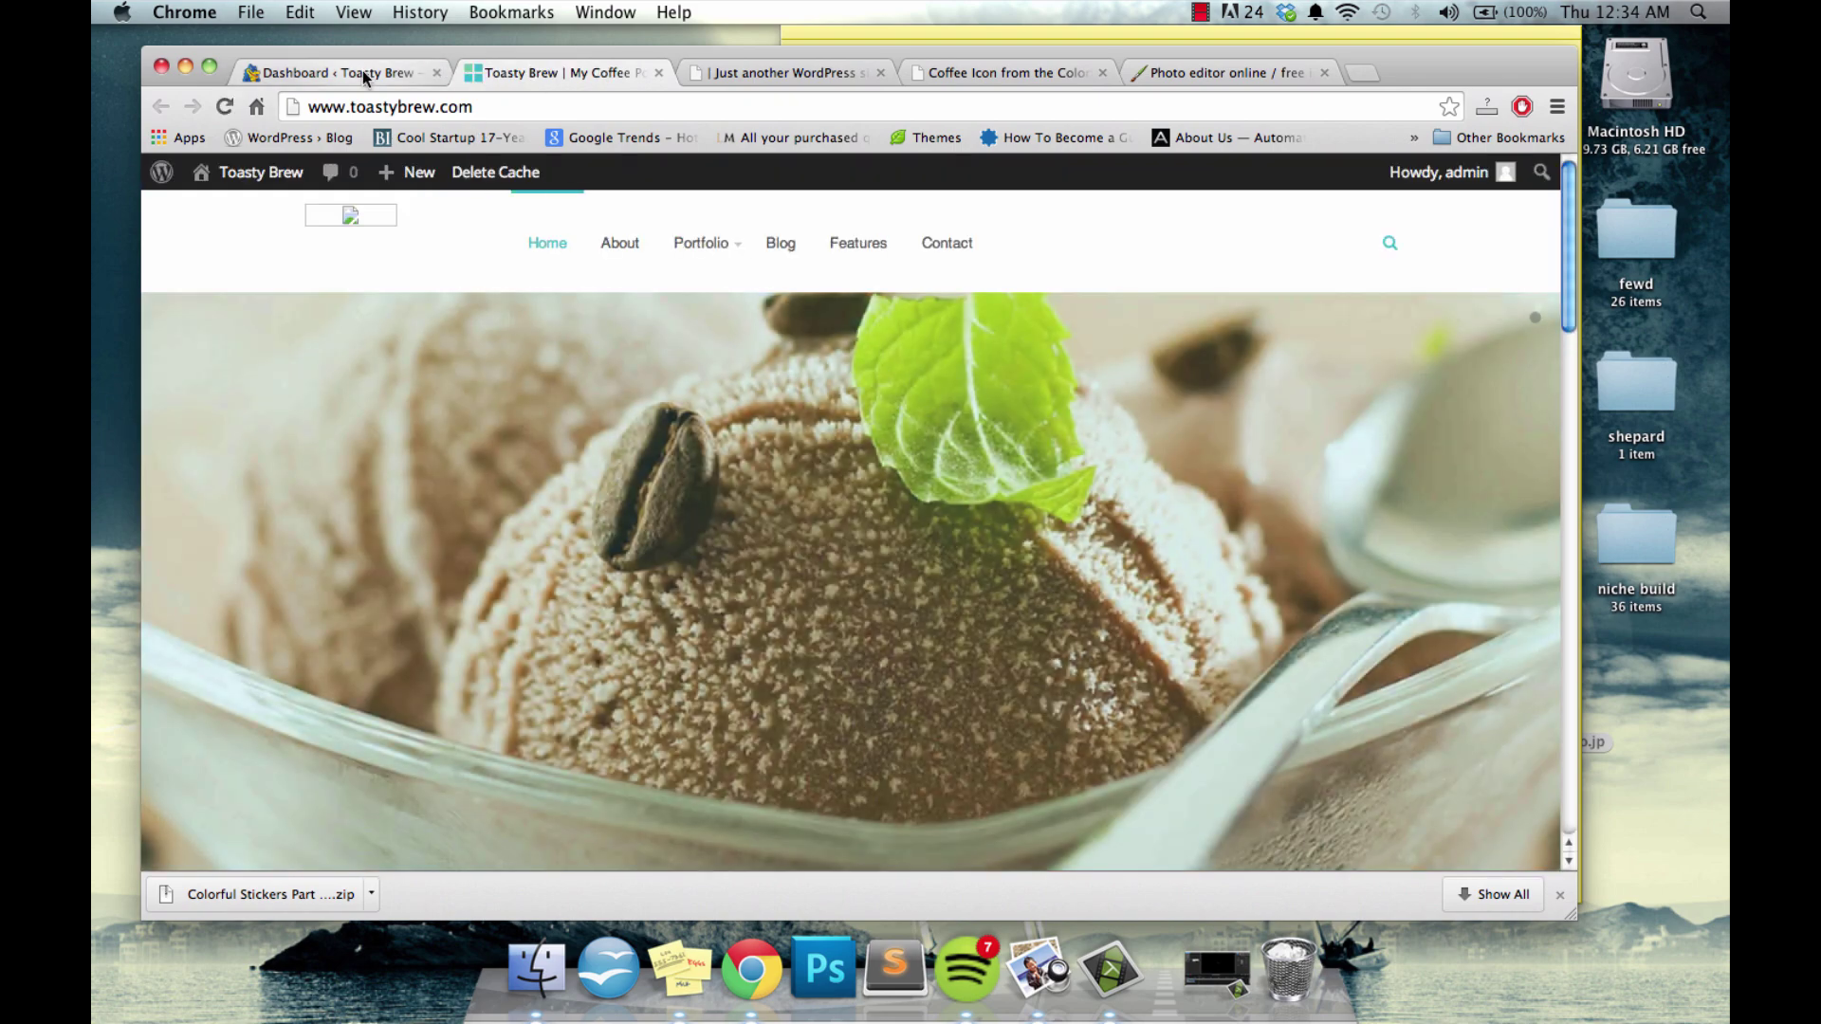
pyautogui.moveTo(529, 394)
pyautogui.scroll(-20, 528, 395)
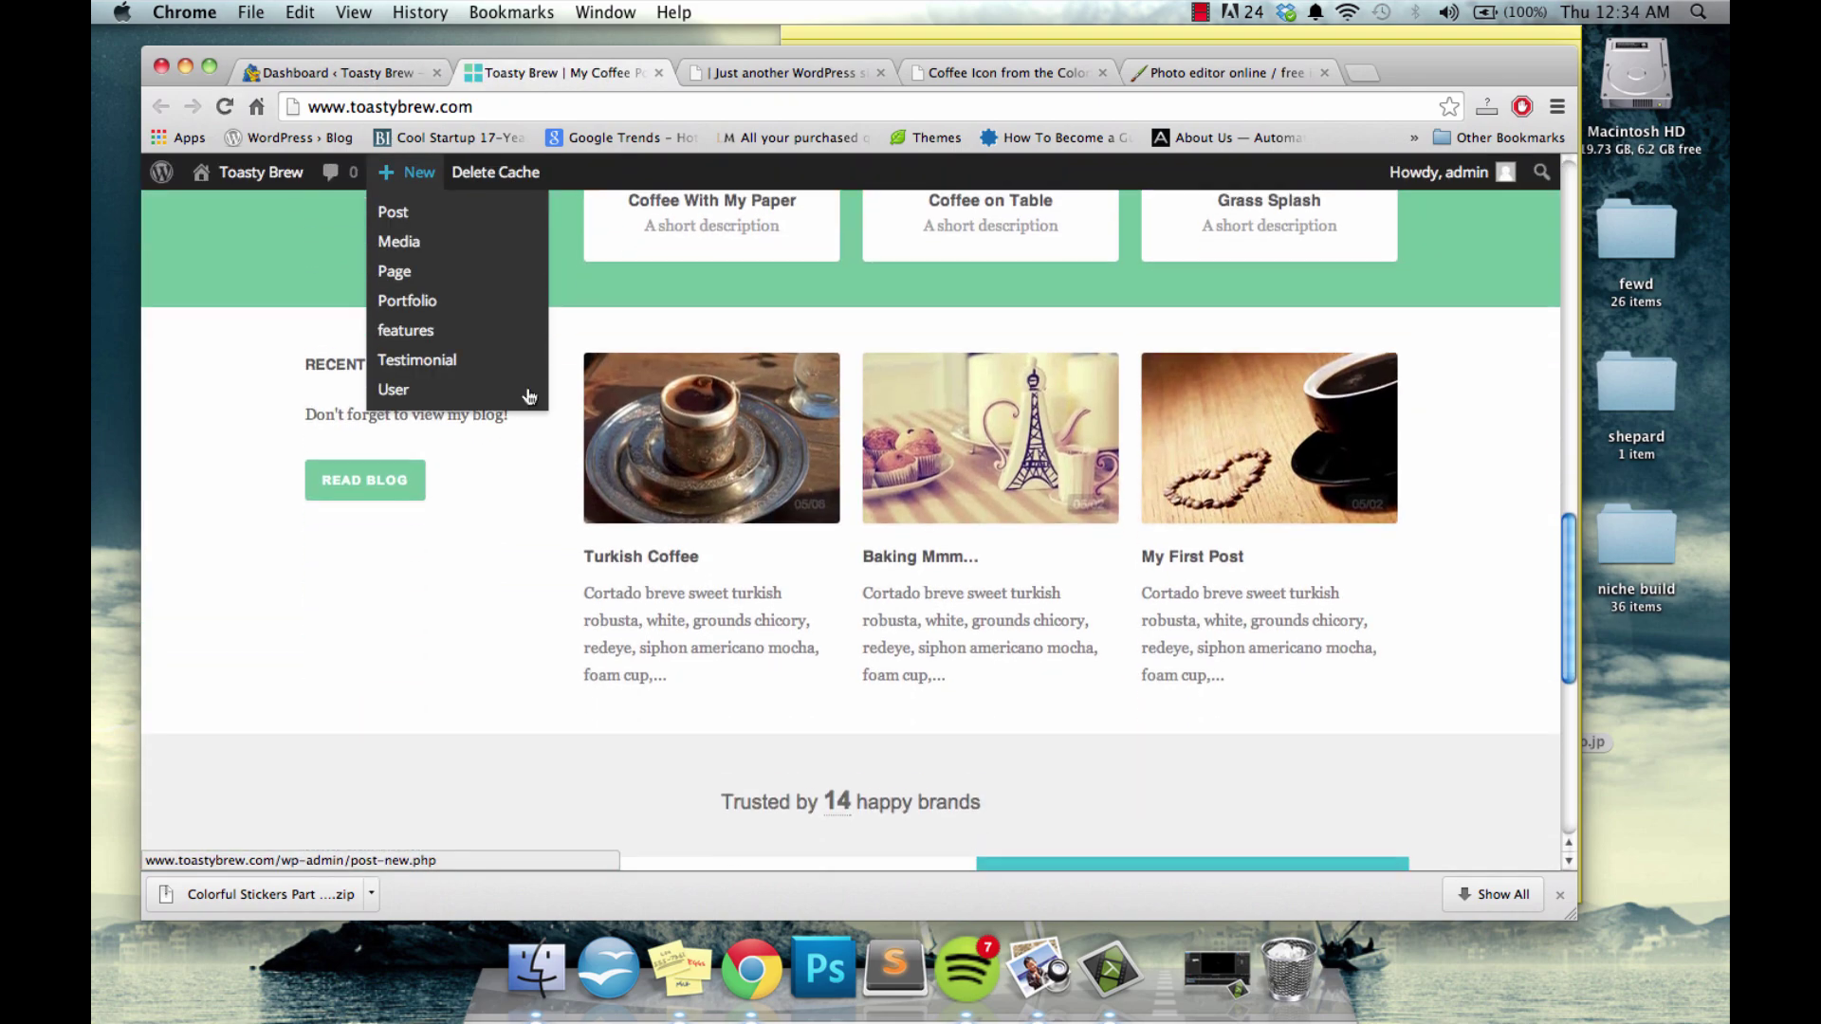
pyautogui.scroll(20, 528, 395)
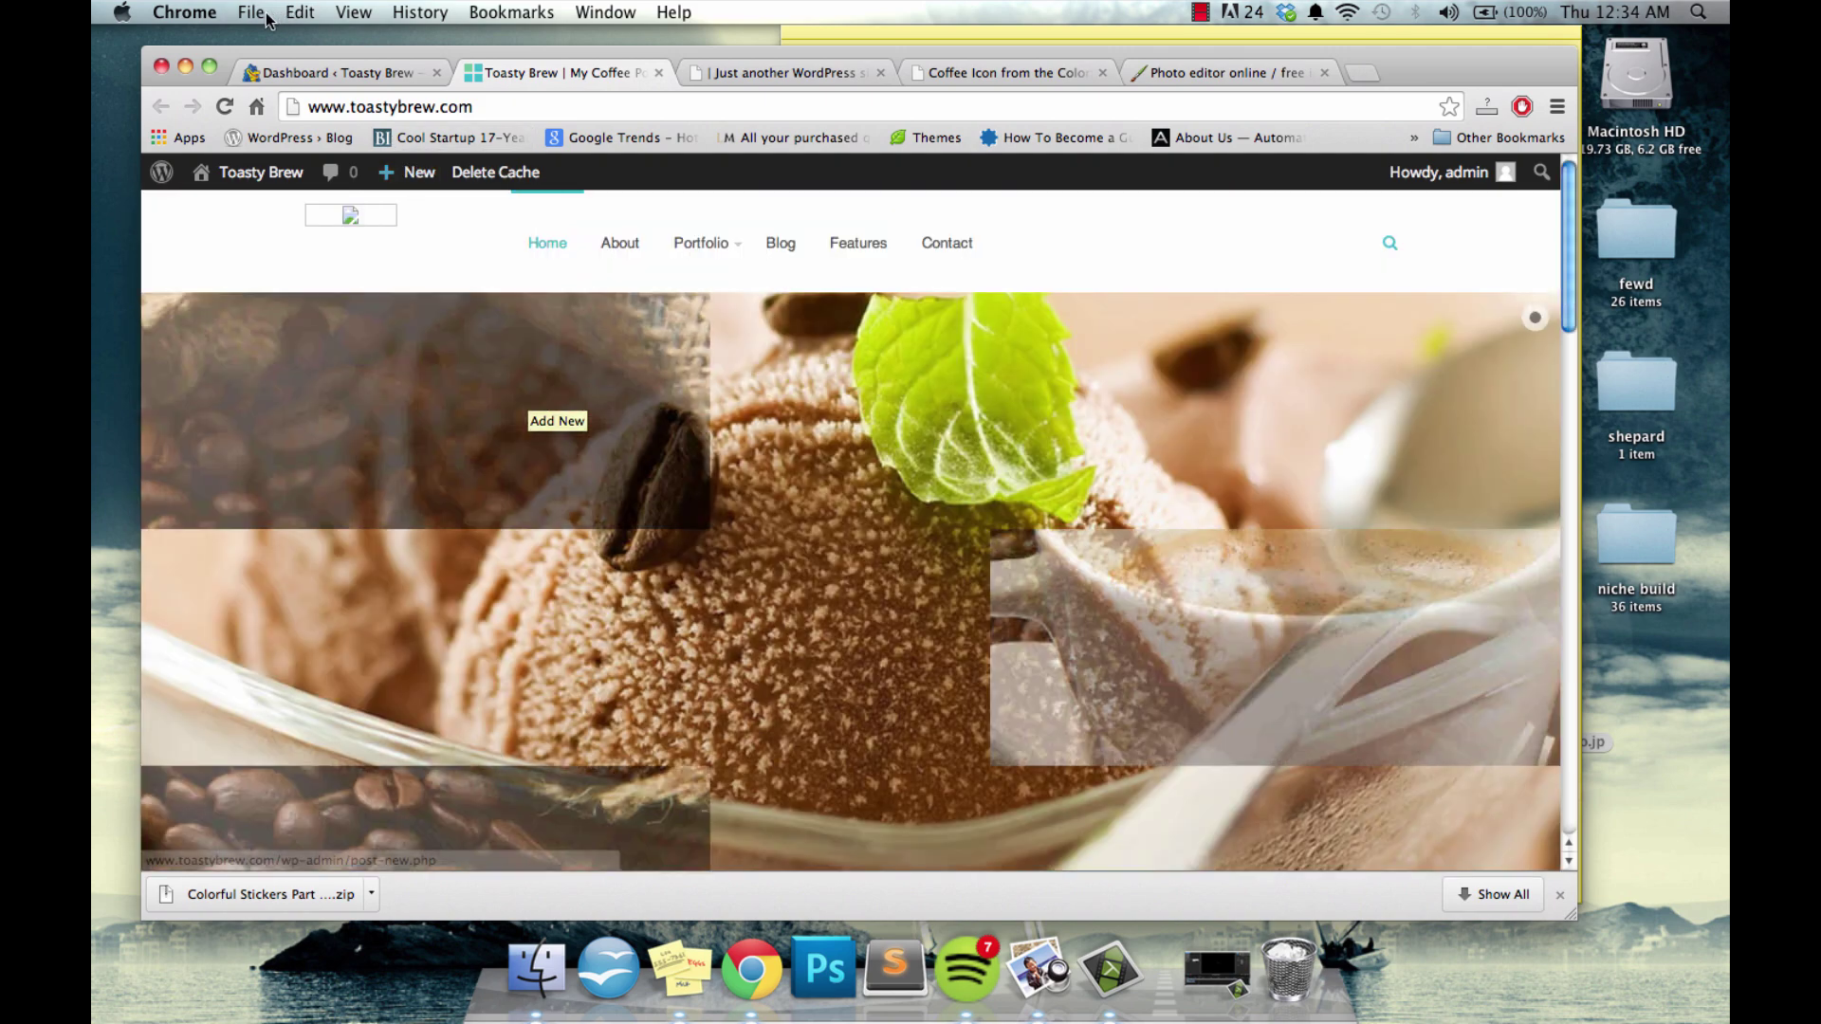
# Back in the Dashboard, go to Company > Theme Options
pyautogui.click(321, 73)
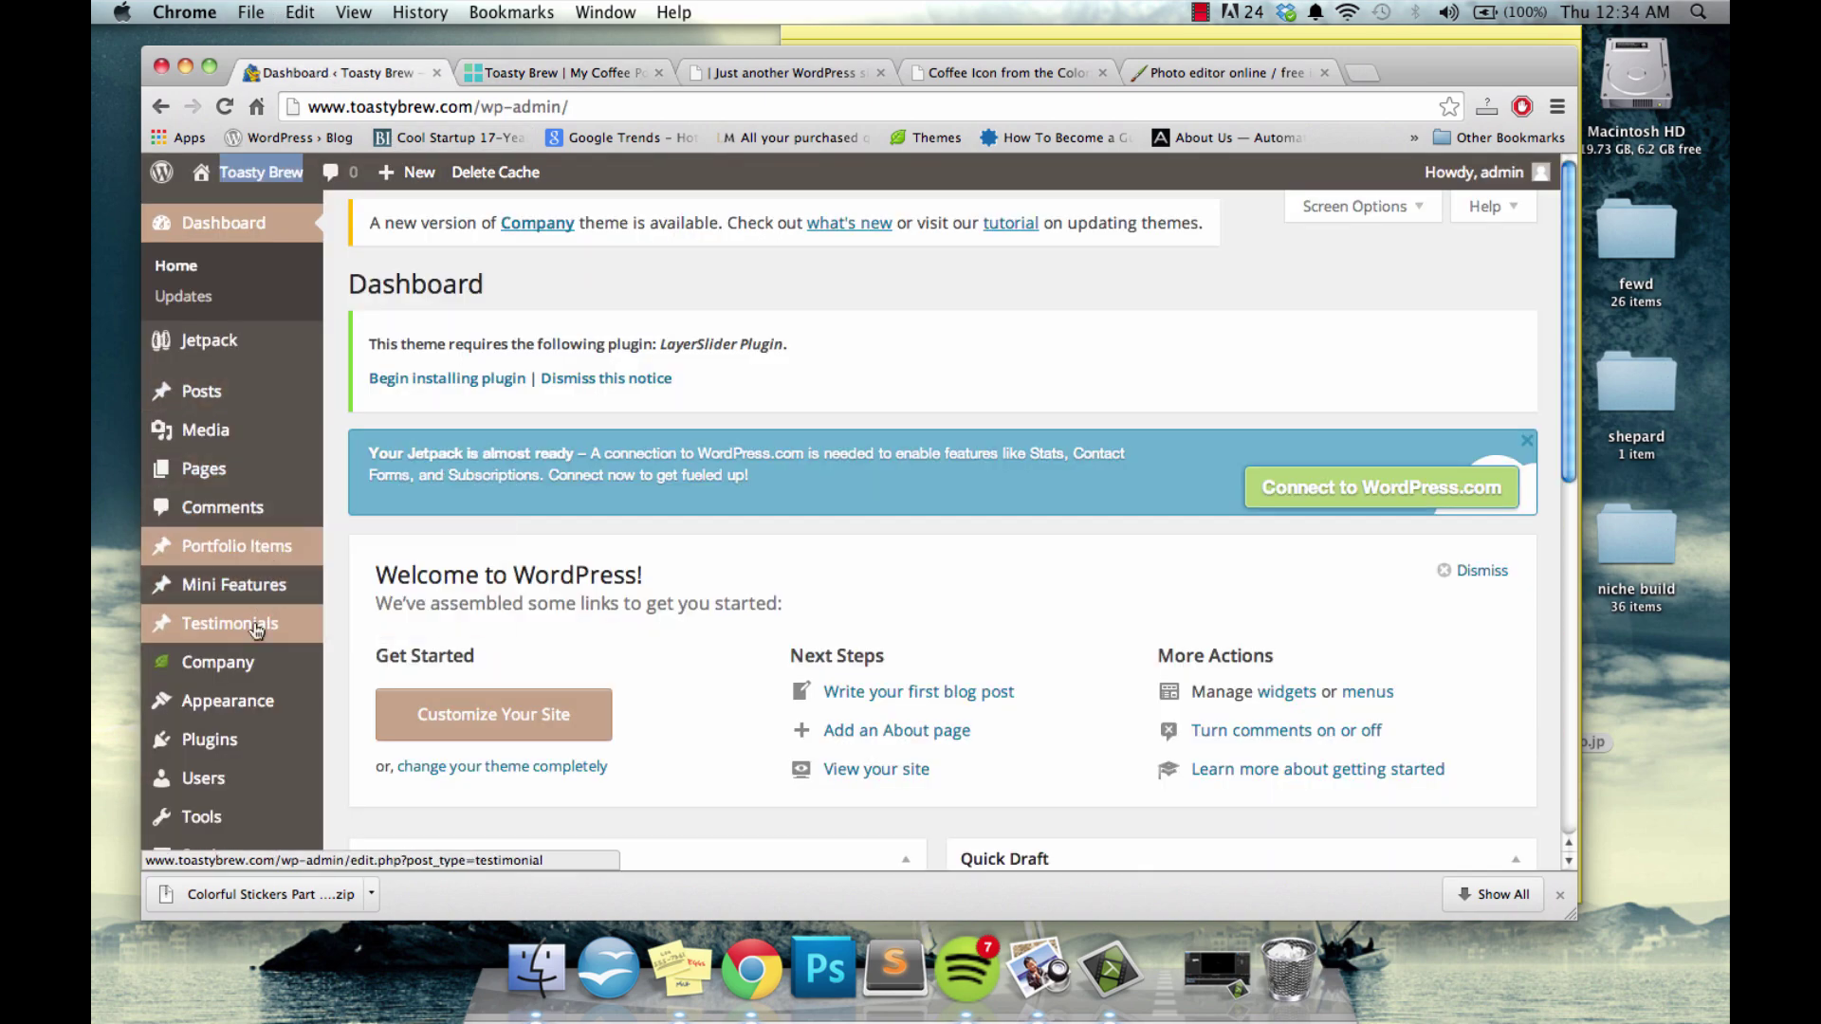
pyautogui.moveTo(254, 672)
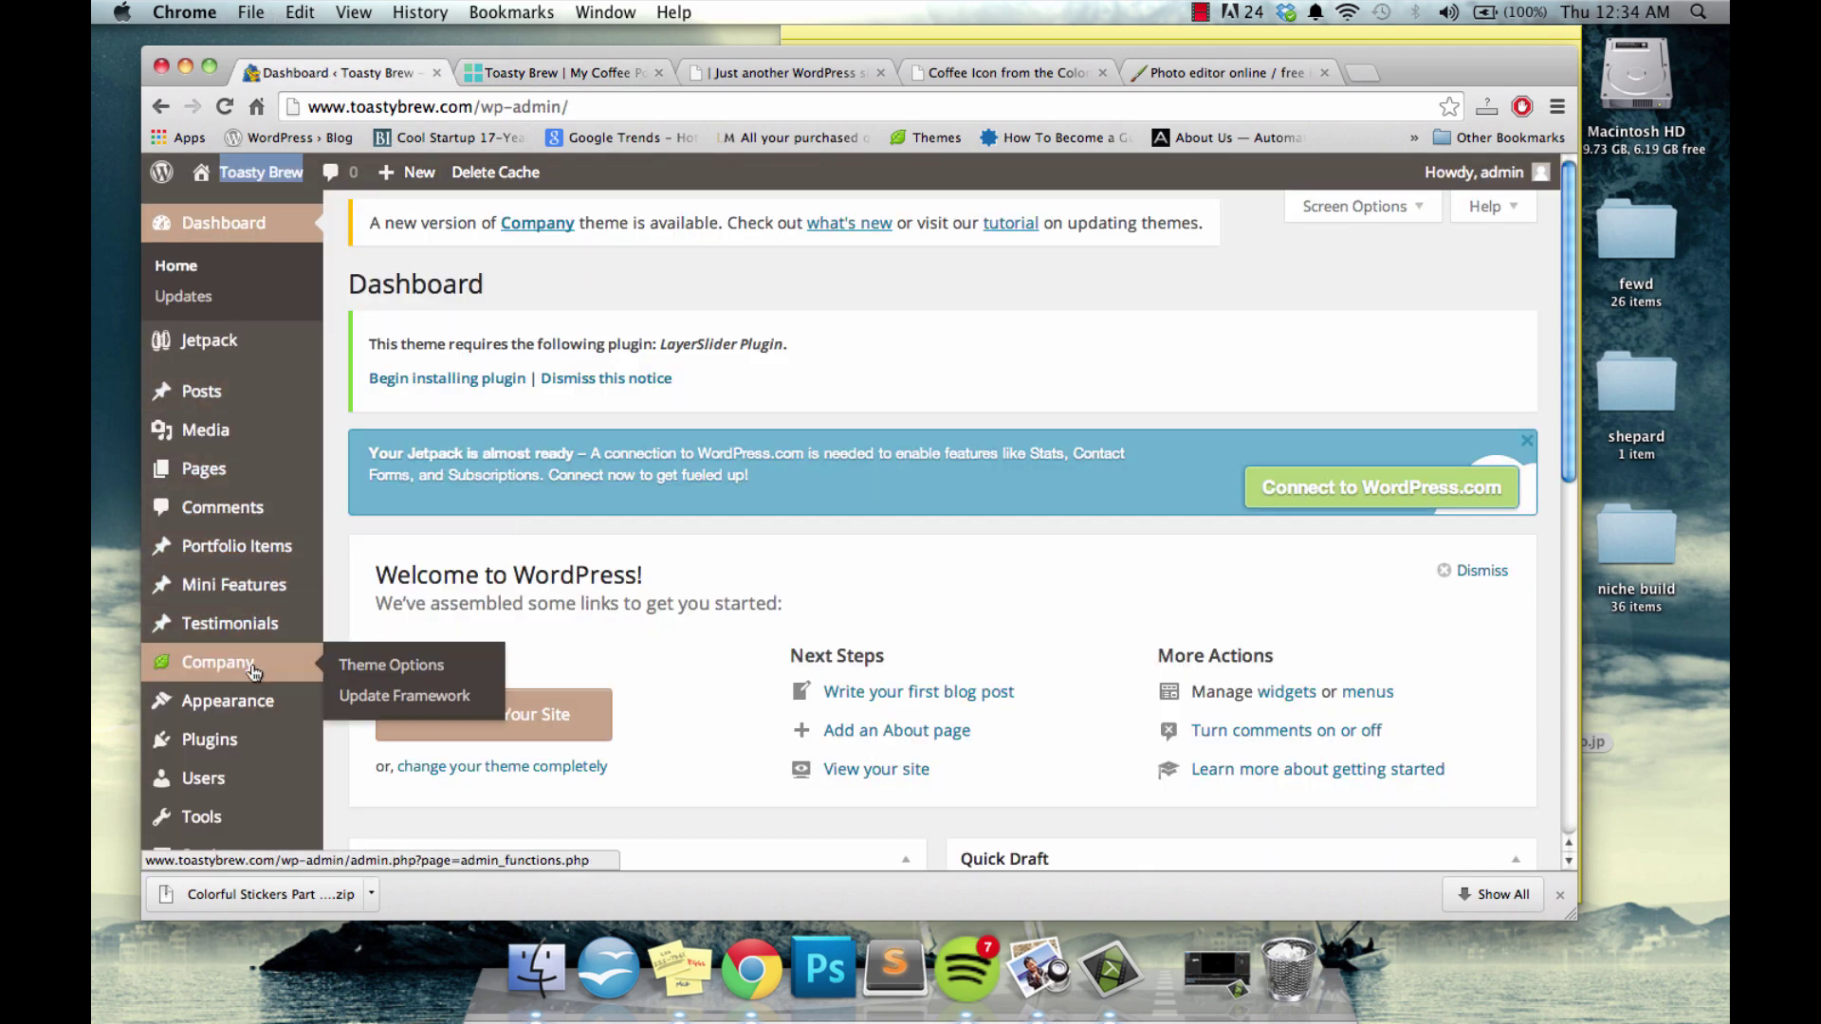
pyautogui.click(372, 672)
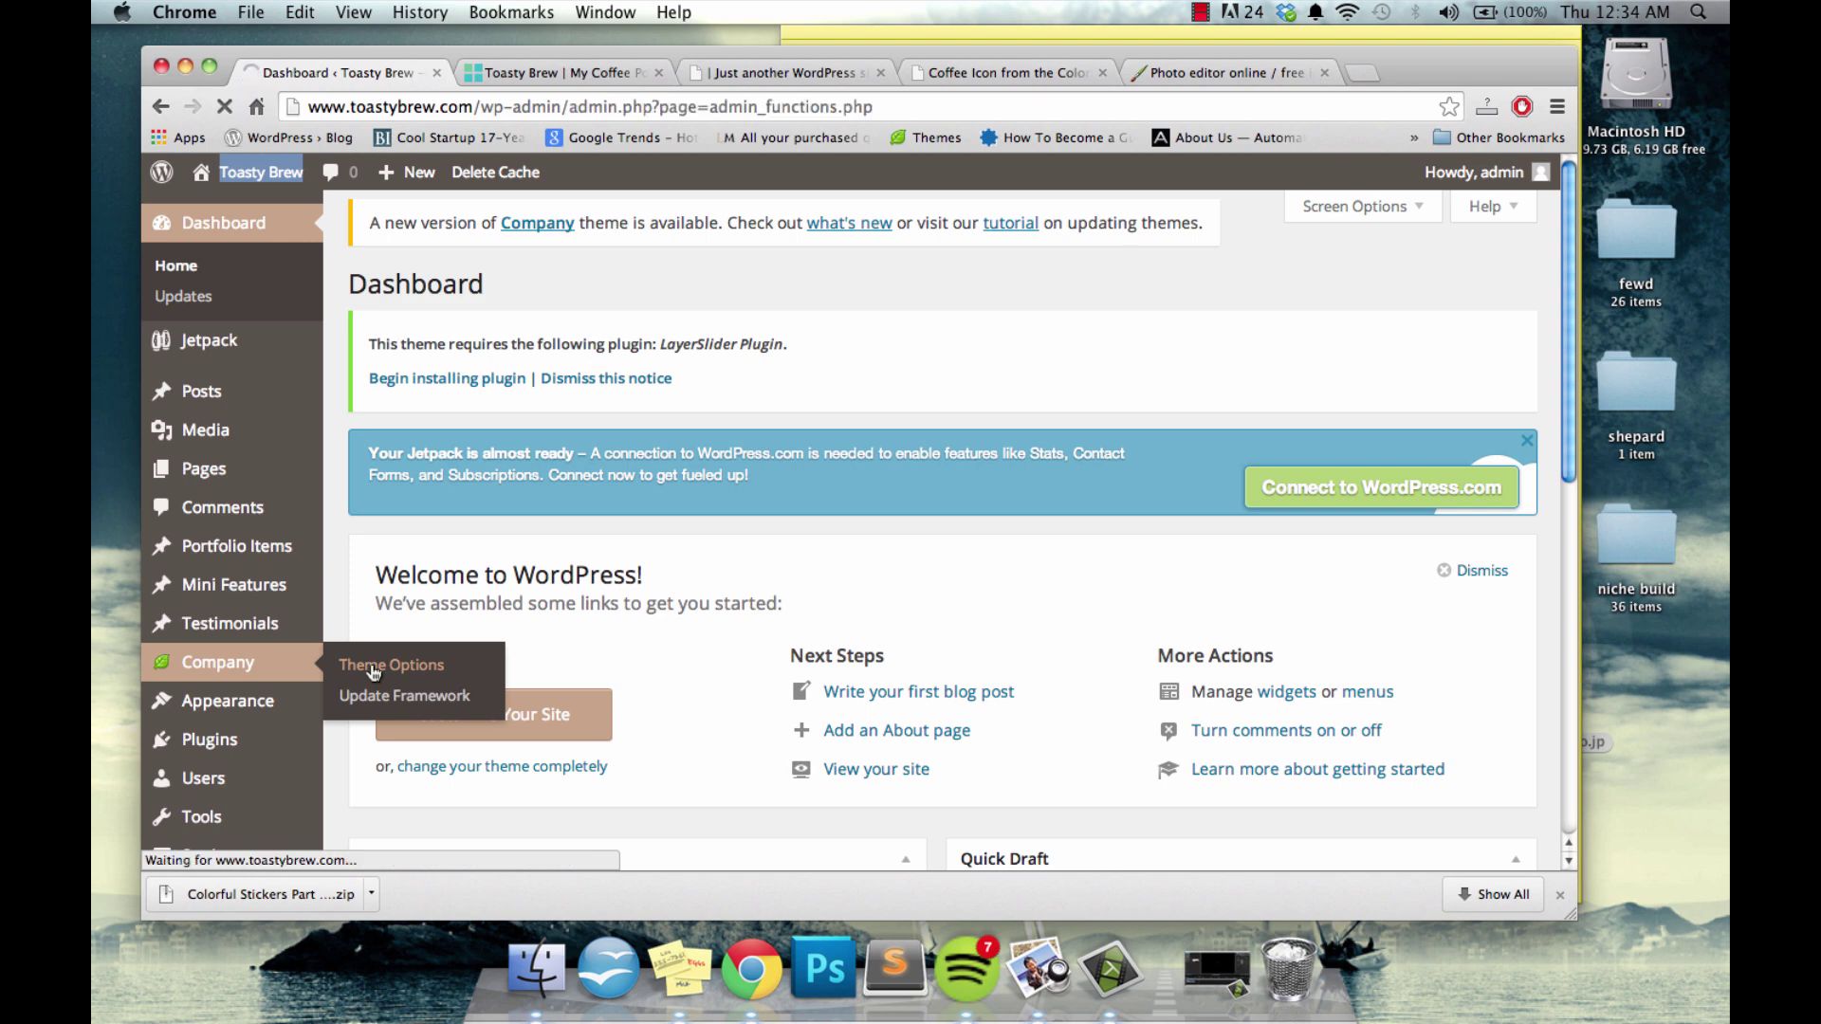
# Clear the Logo field and upload coffee_logo.png to the media uploader
pyautogui.click(715, 642)
pyautogui.press('BackSpace')
pyautogui.press('BackSpace')
pyautogui.press('BackSpace')
pyautogui.press('BackSpace')
pyautogui.press('BackSpace')
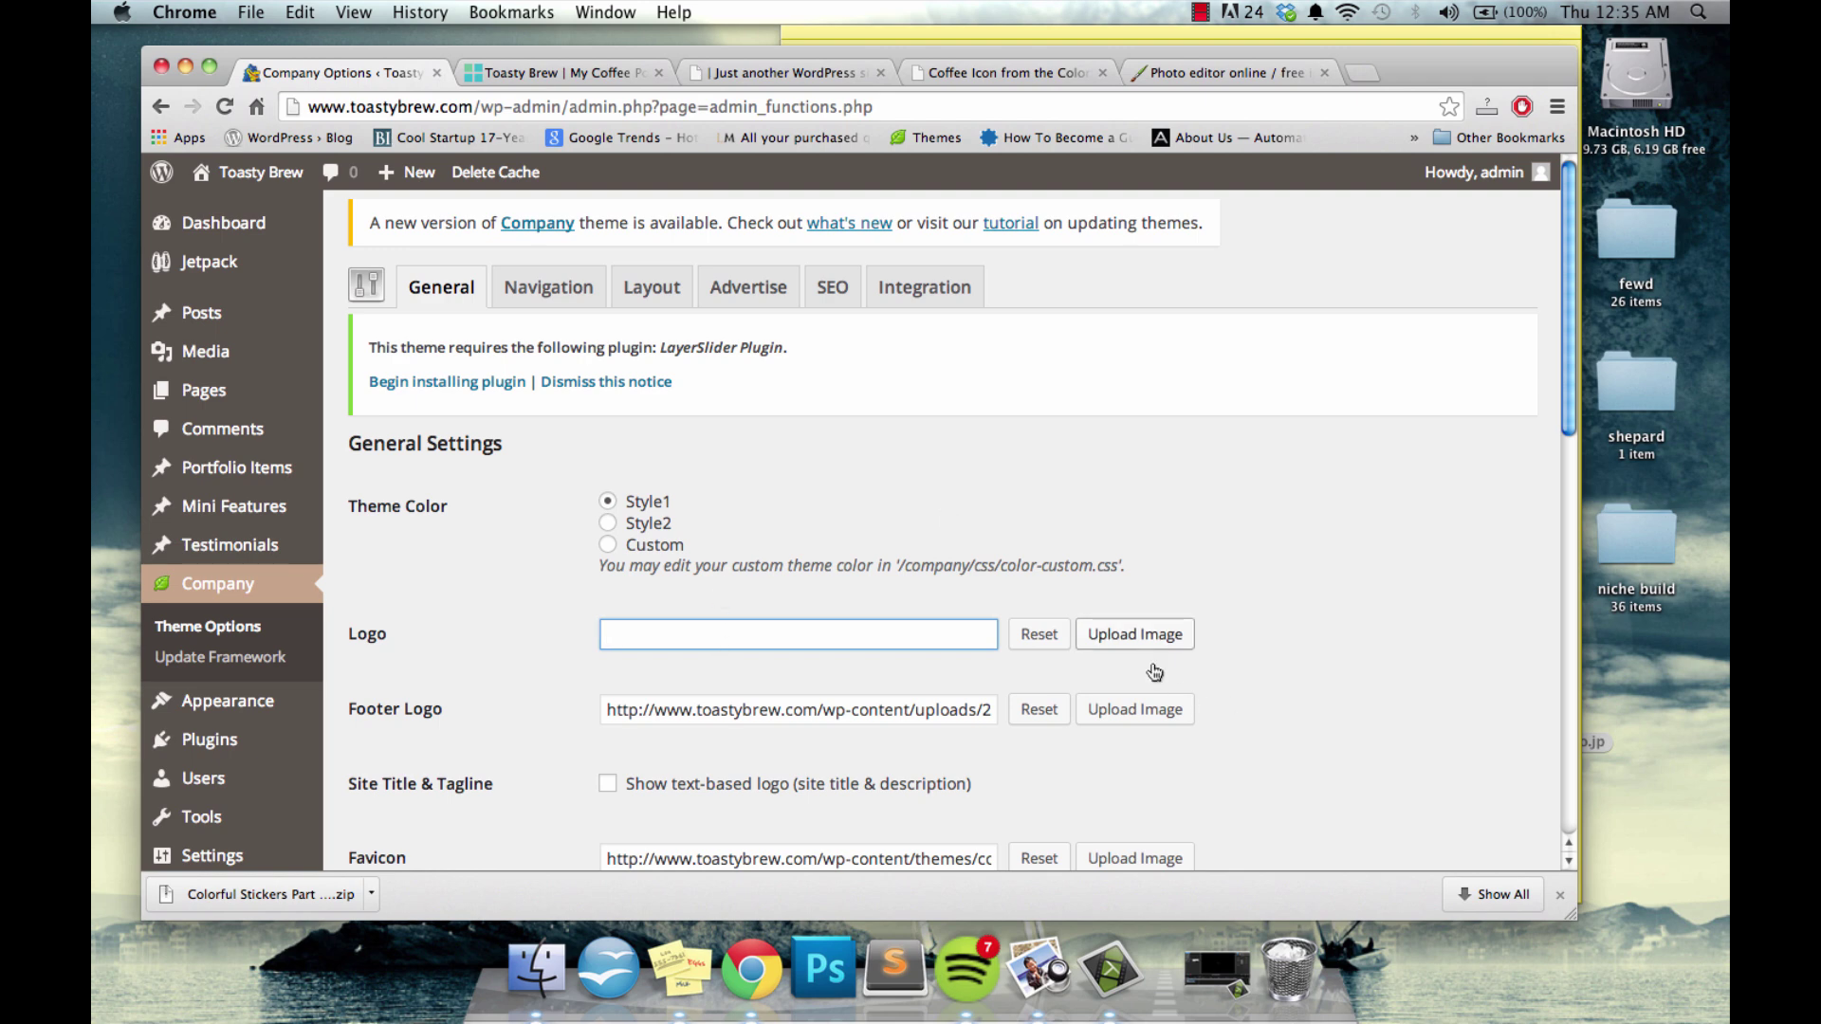
pyautogui.click(1135, 634)
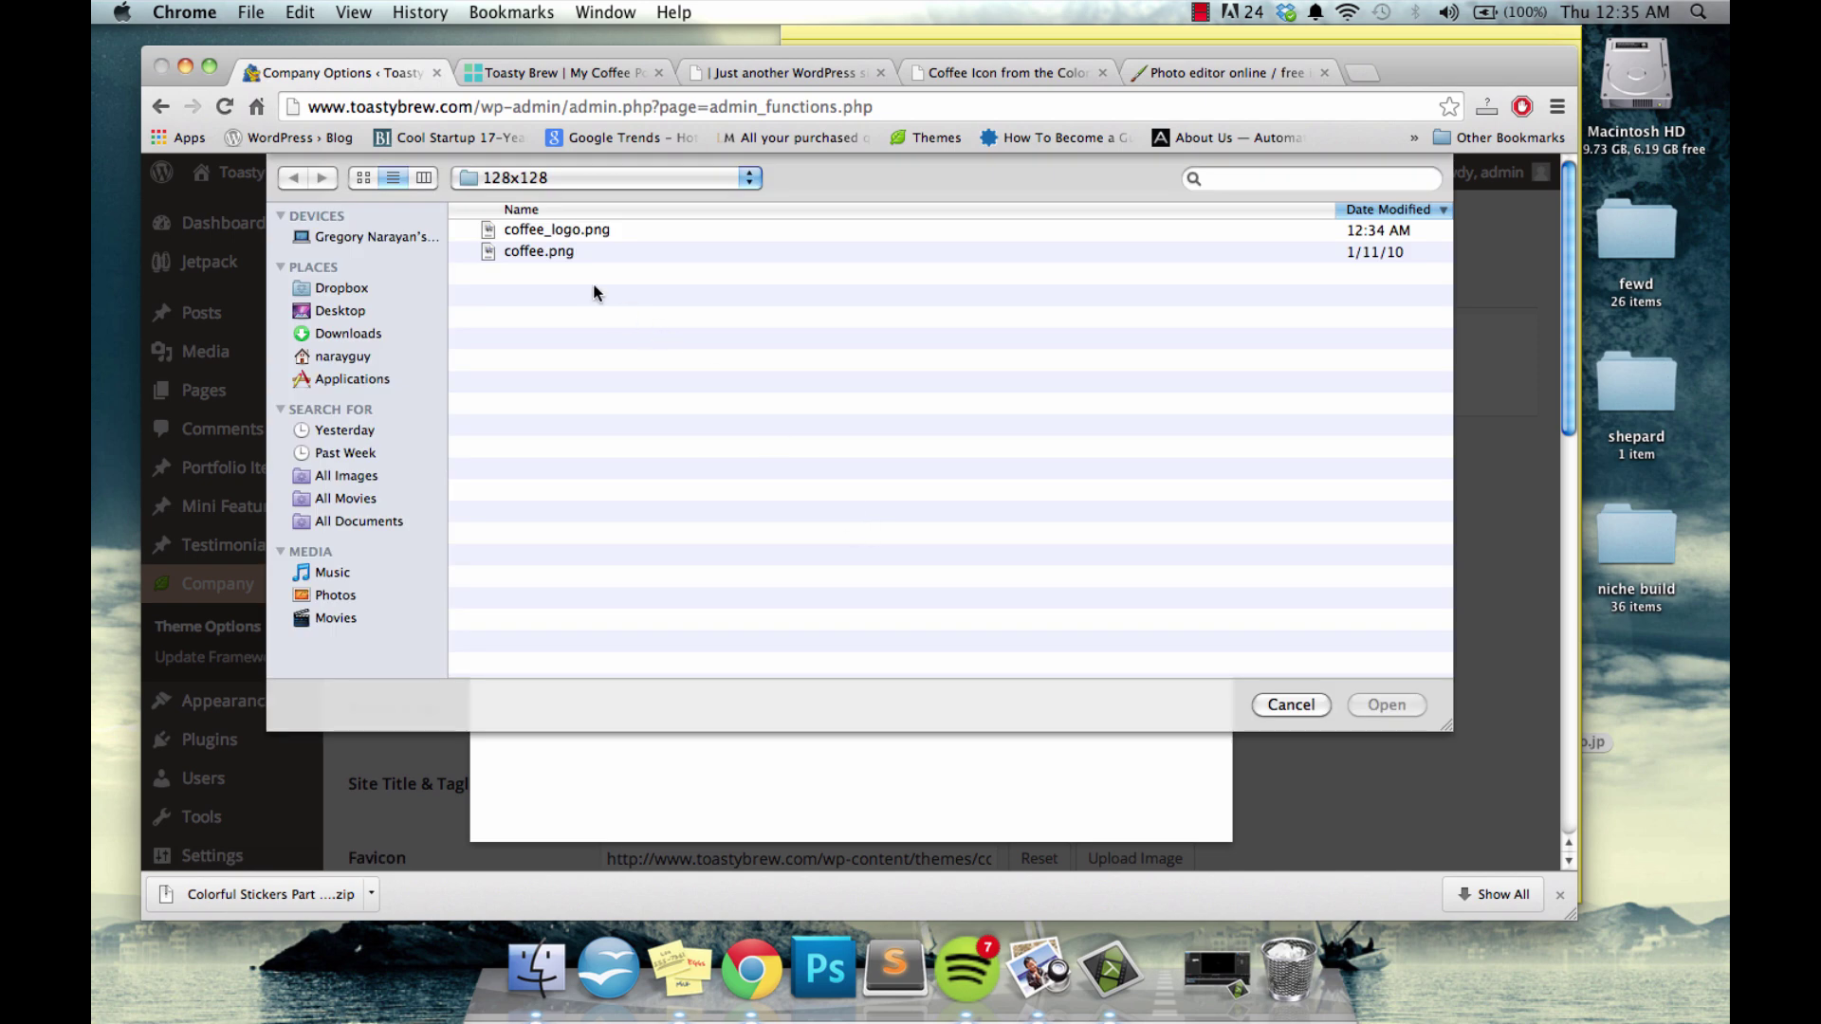
pyautogui.doubleClick(557, 231)
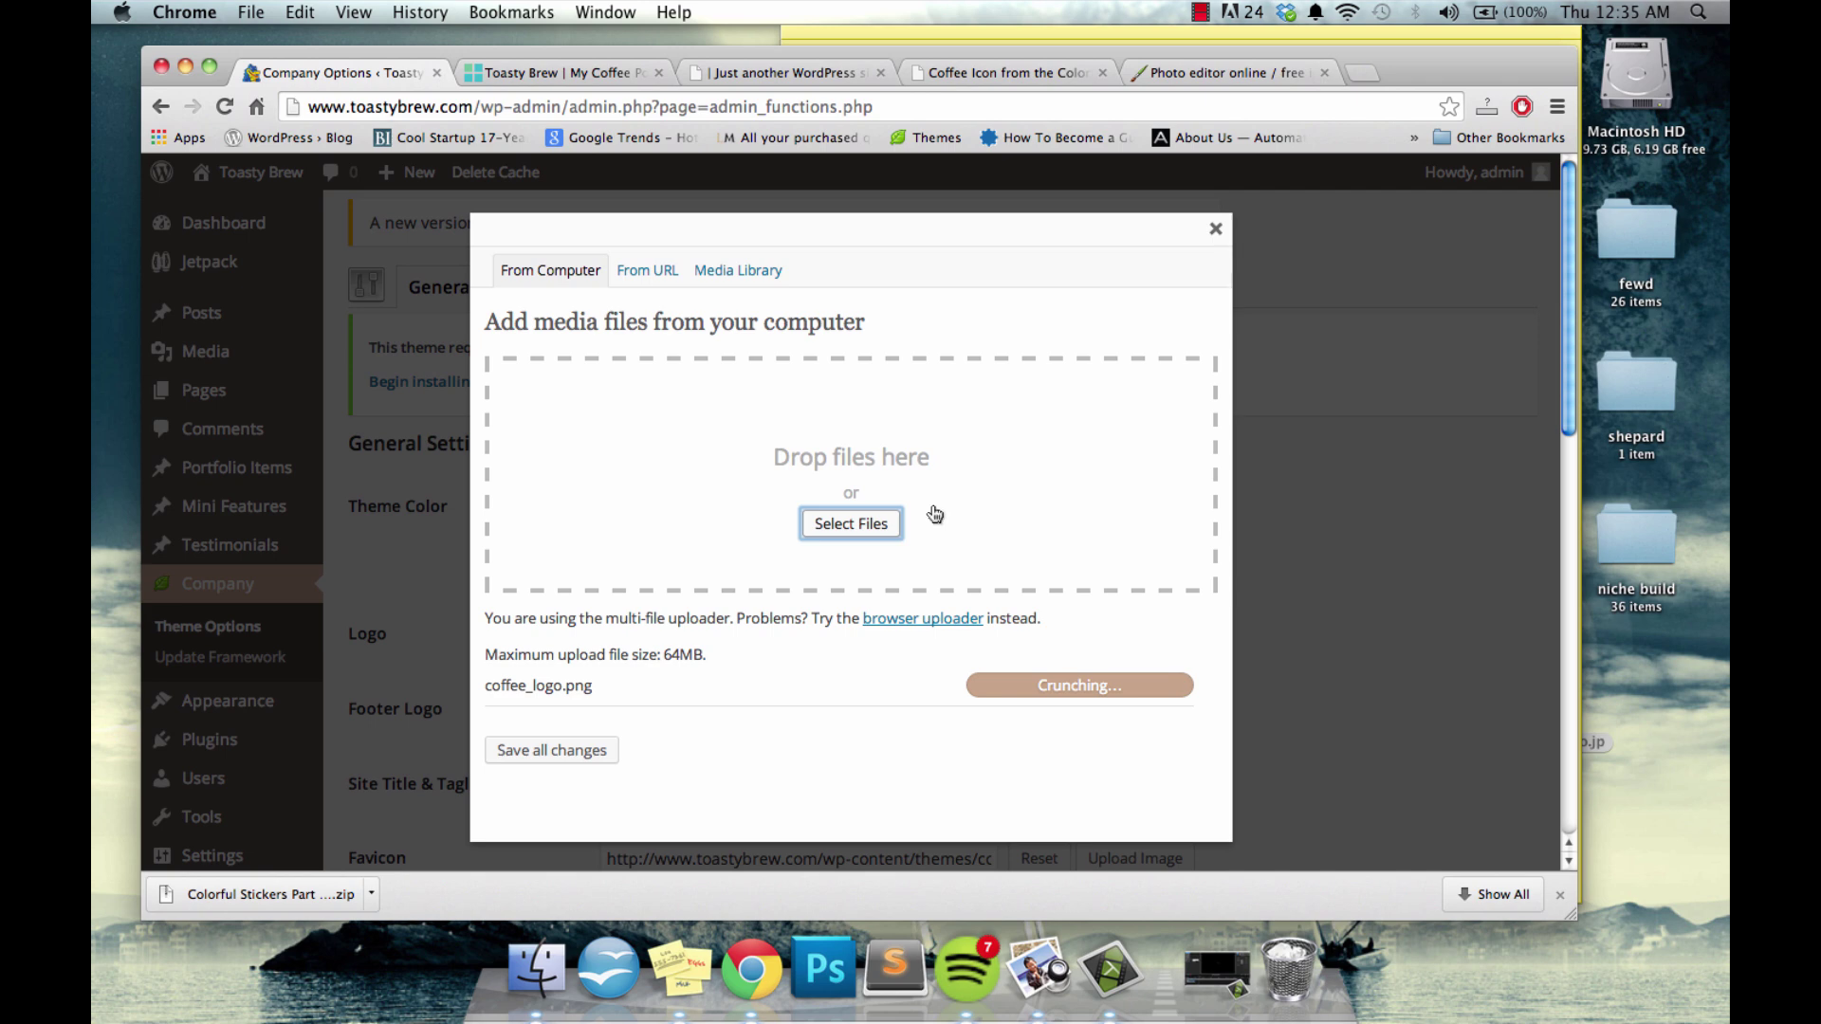
# Copy the uploaded coffee_logo.png link URL and paste it into the Logo field
pyautogui.scroll(-10, 964, 635)
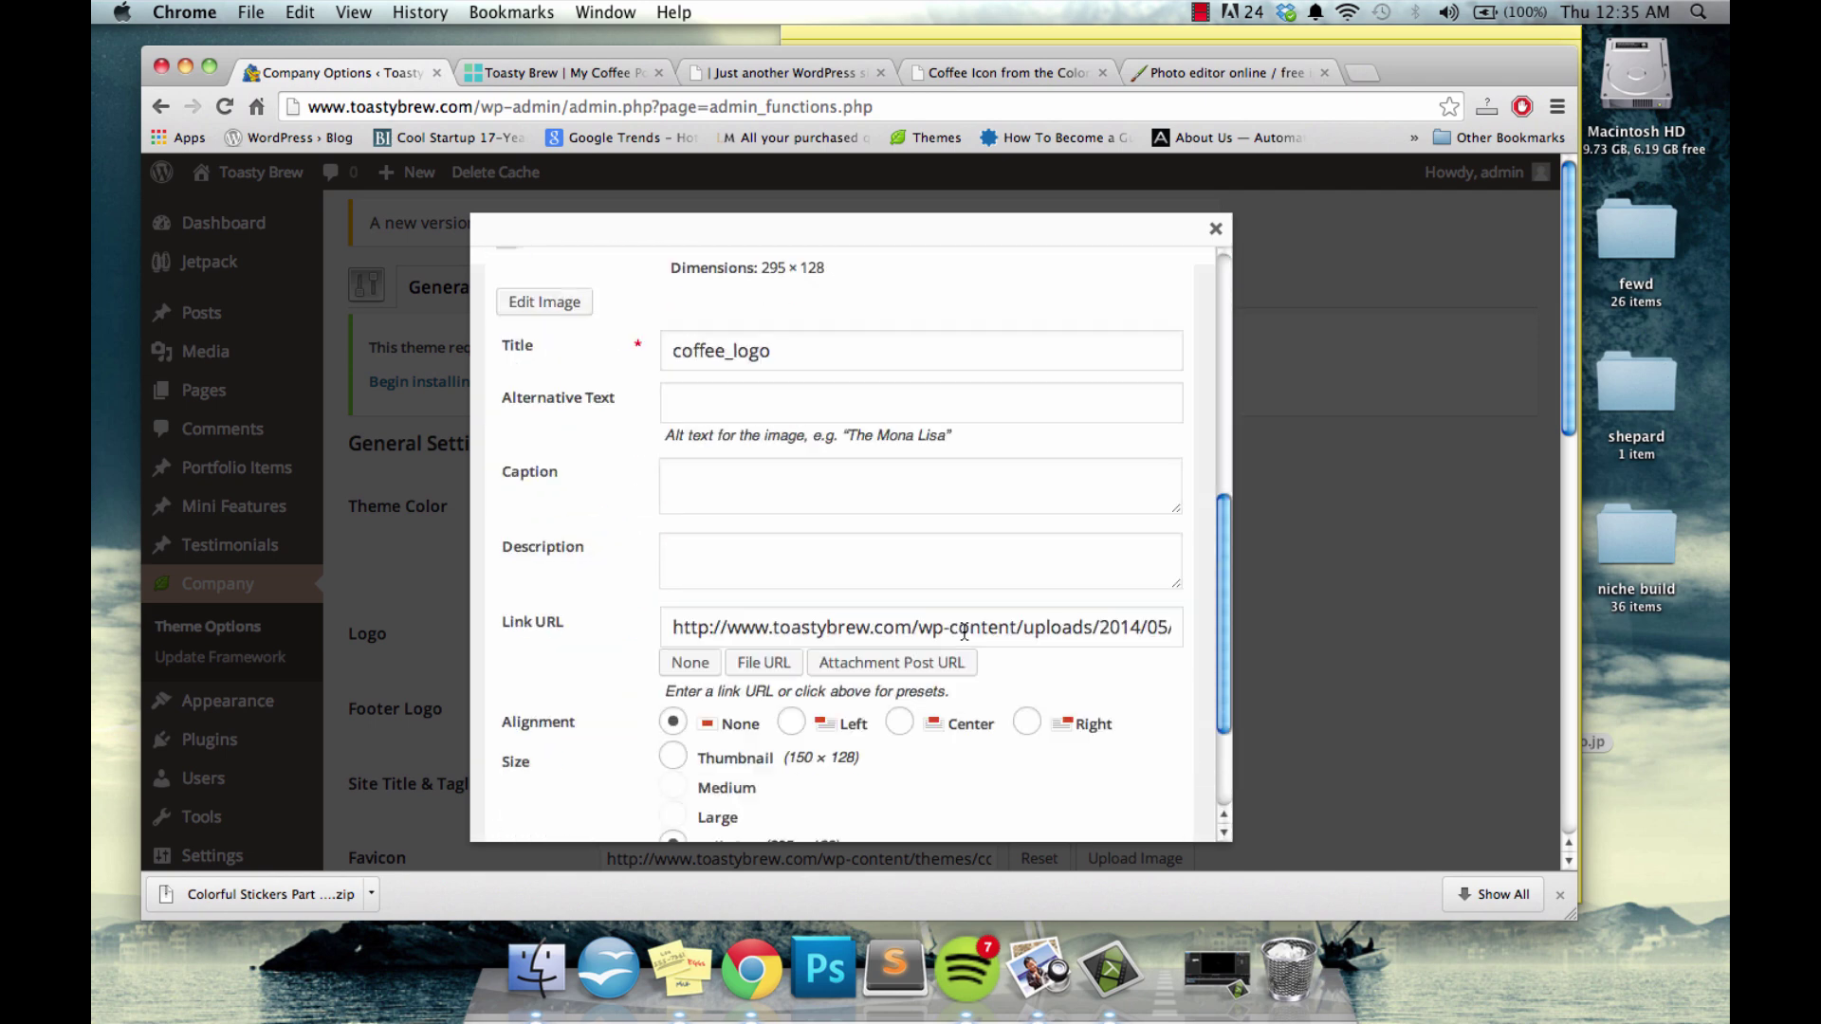
pyautogui.click(773, 455)
pyautogui.tripleClick(773, 455)
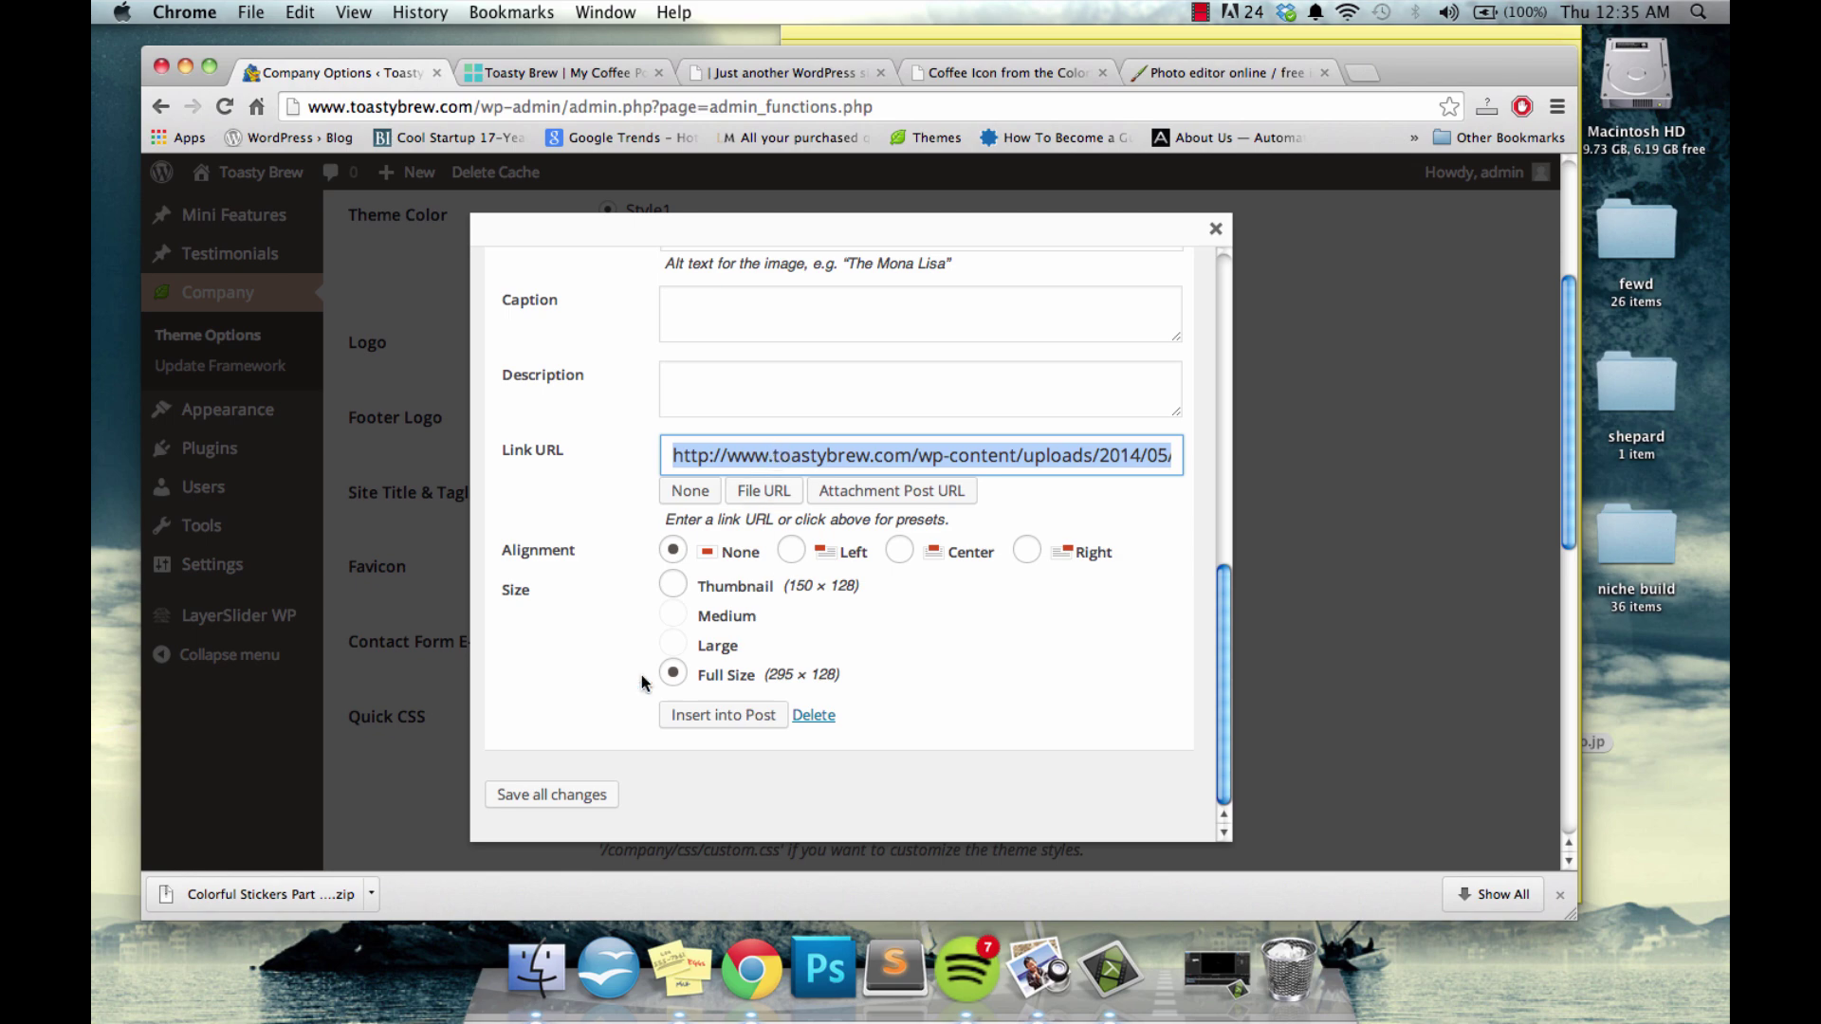
pyautogui.press('Escape')
pyautogui.click(719, 340)
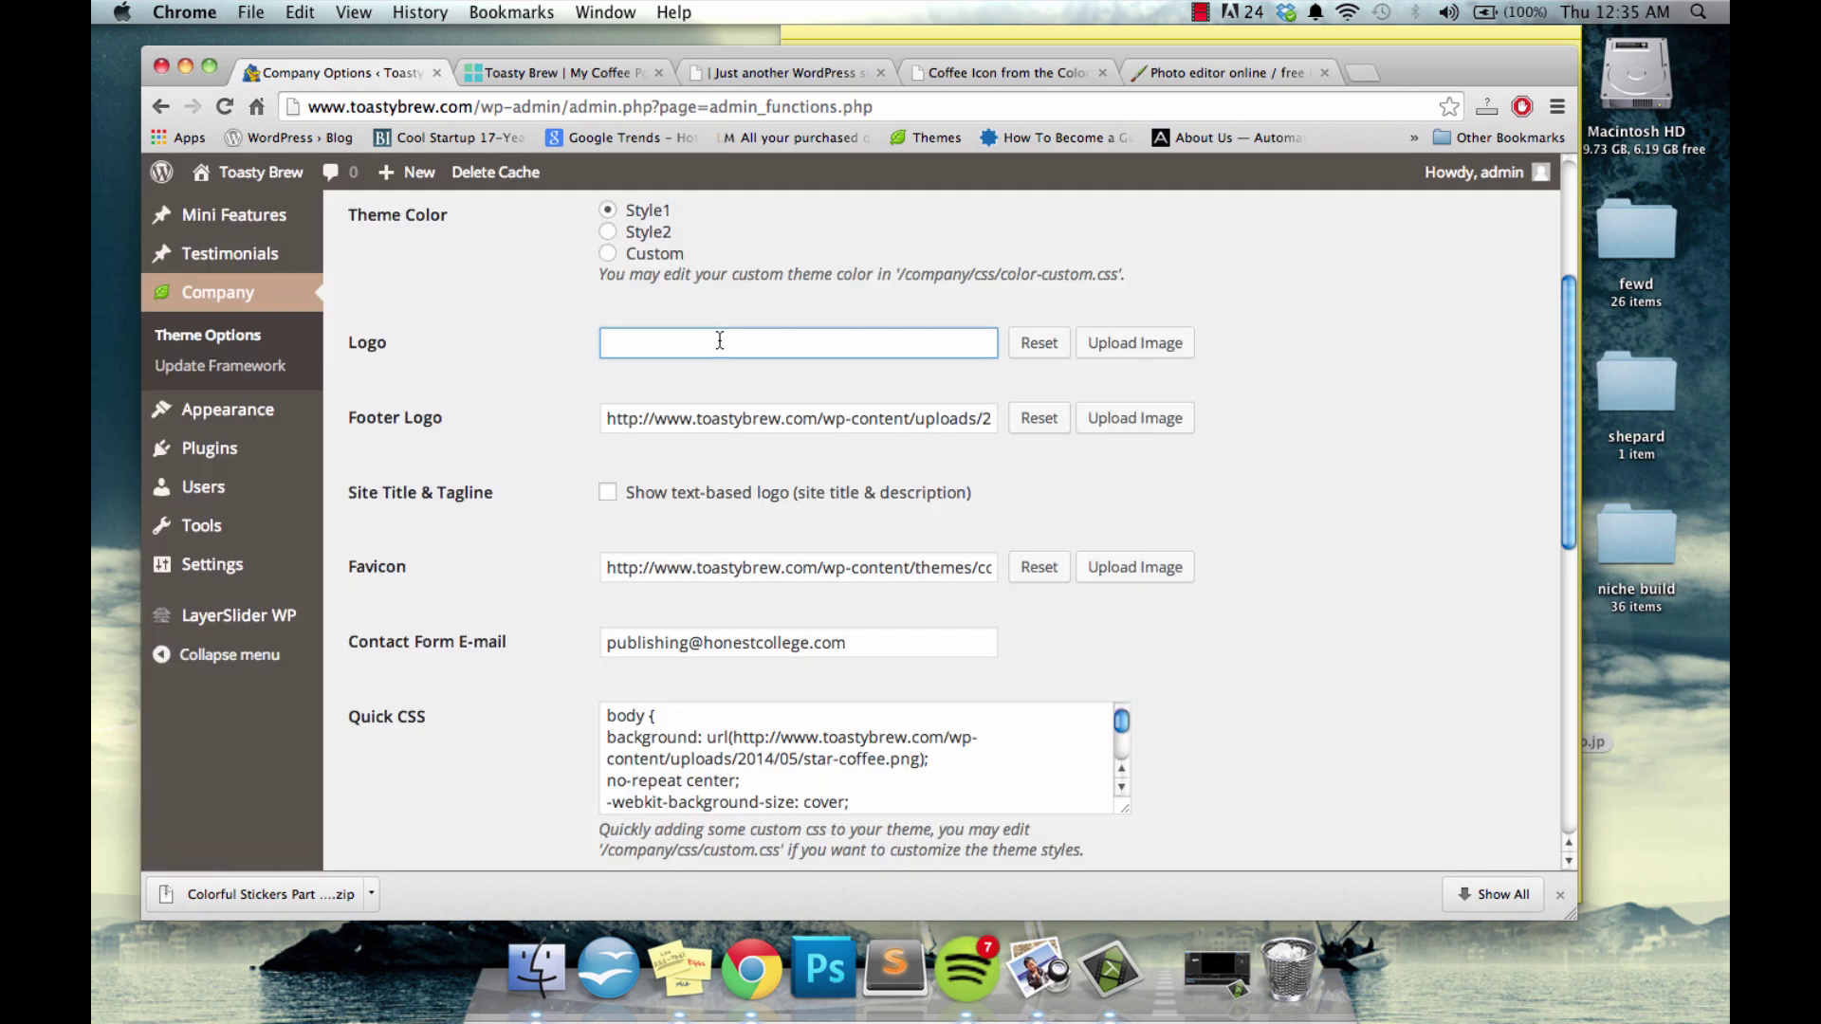
pyautogui.press('super+v')
# Reload the live Toasty Brew homepage to see the teal cup logo, then open its search panel
pyautogui.click(554, 72)
pyautogui.click(224, 106)
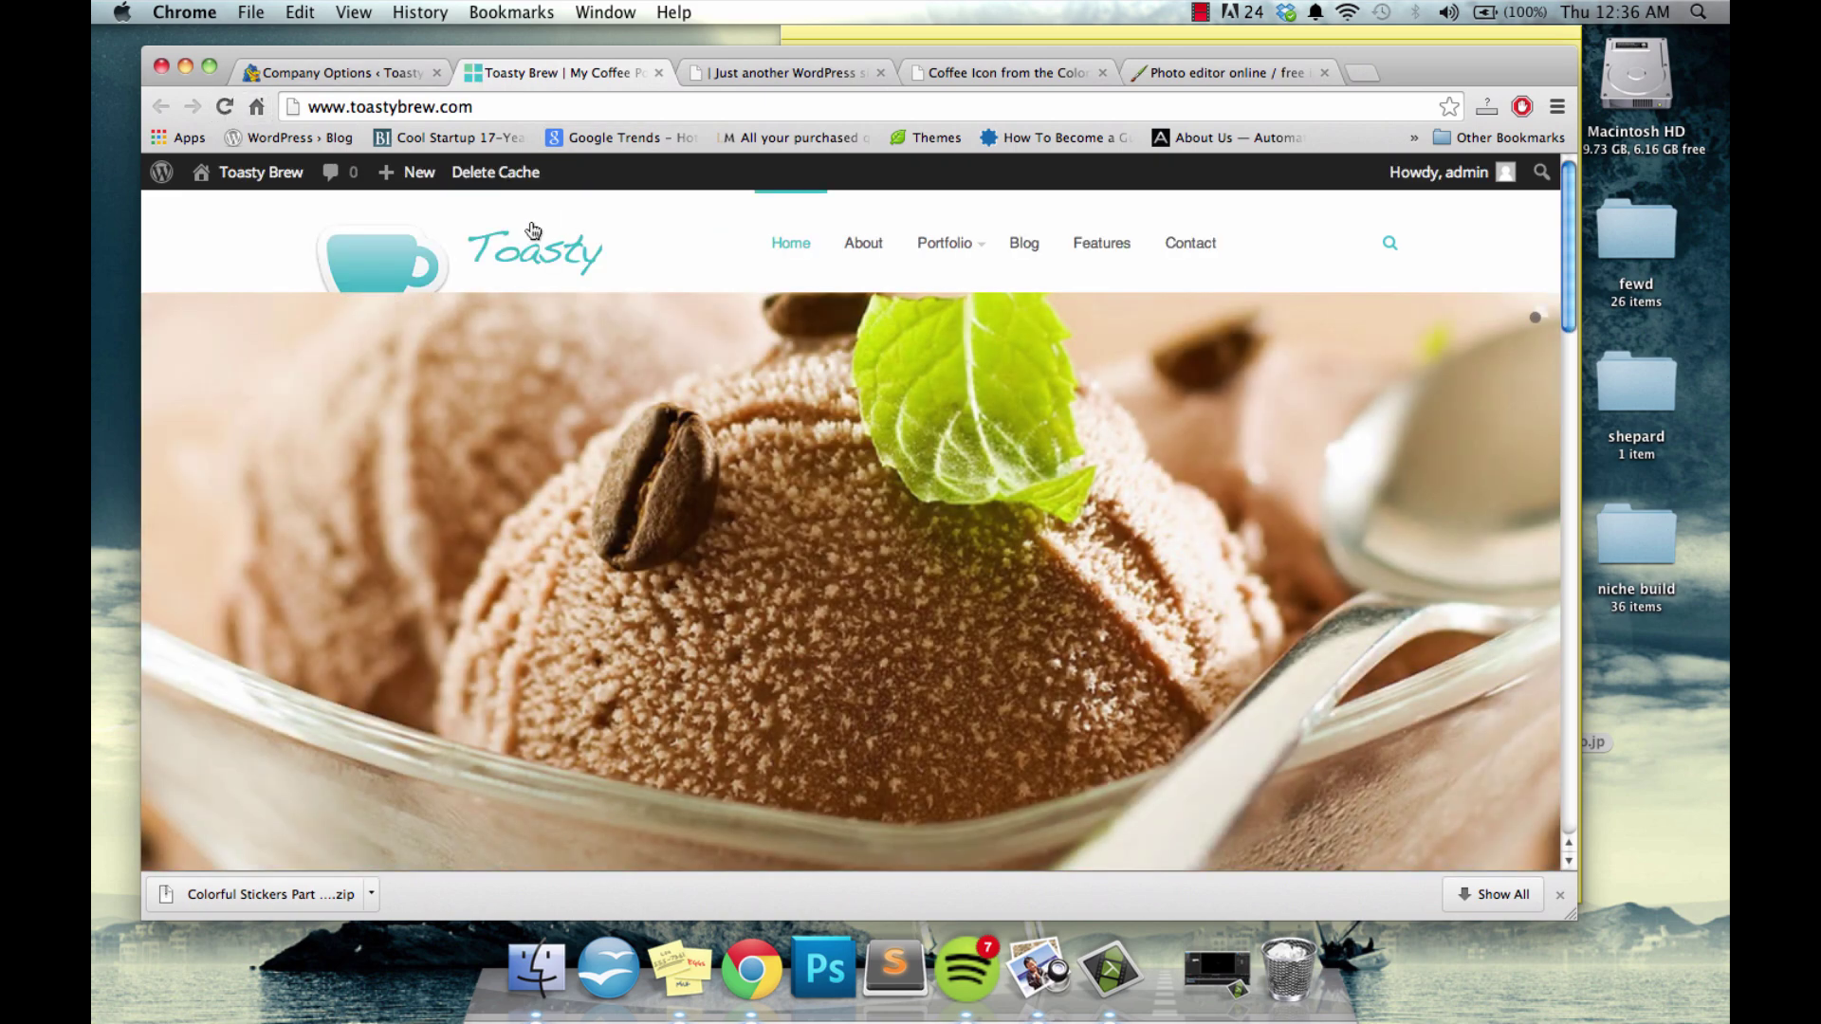
pyautogui.click(1390, 244)
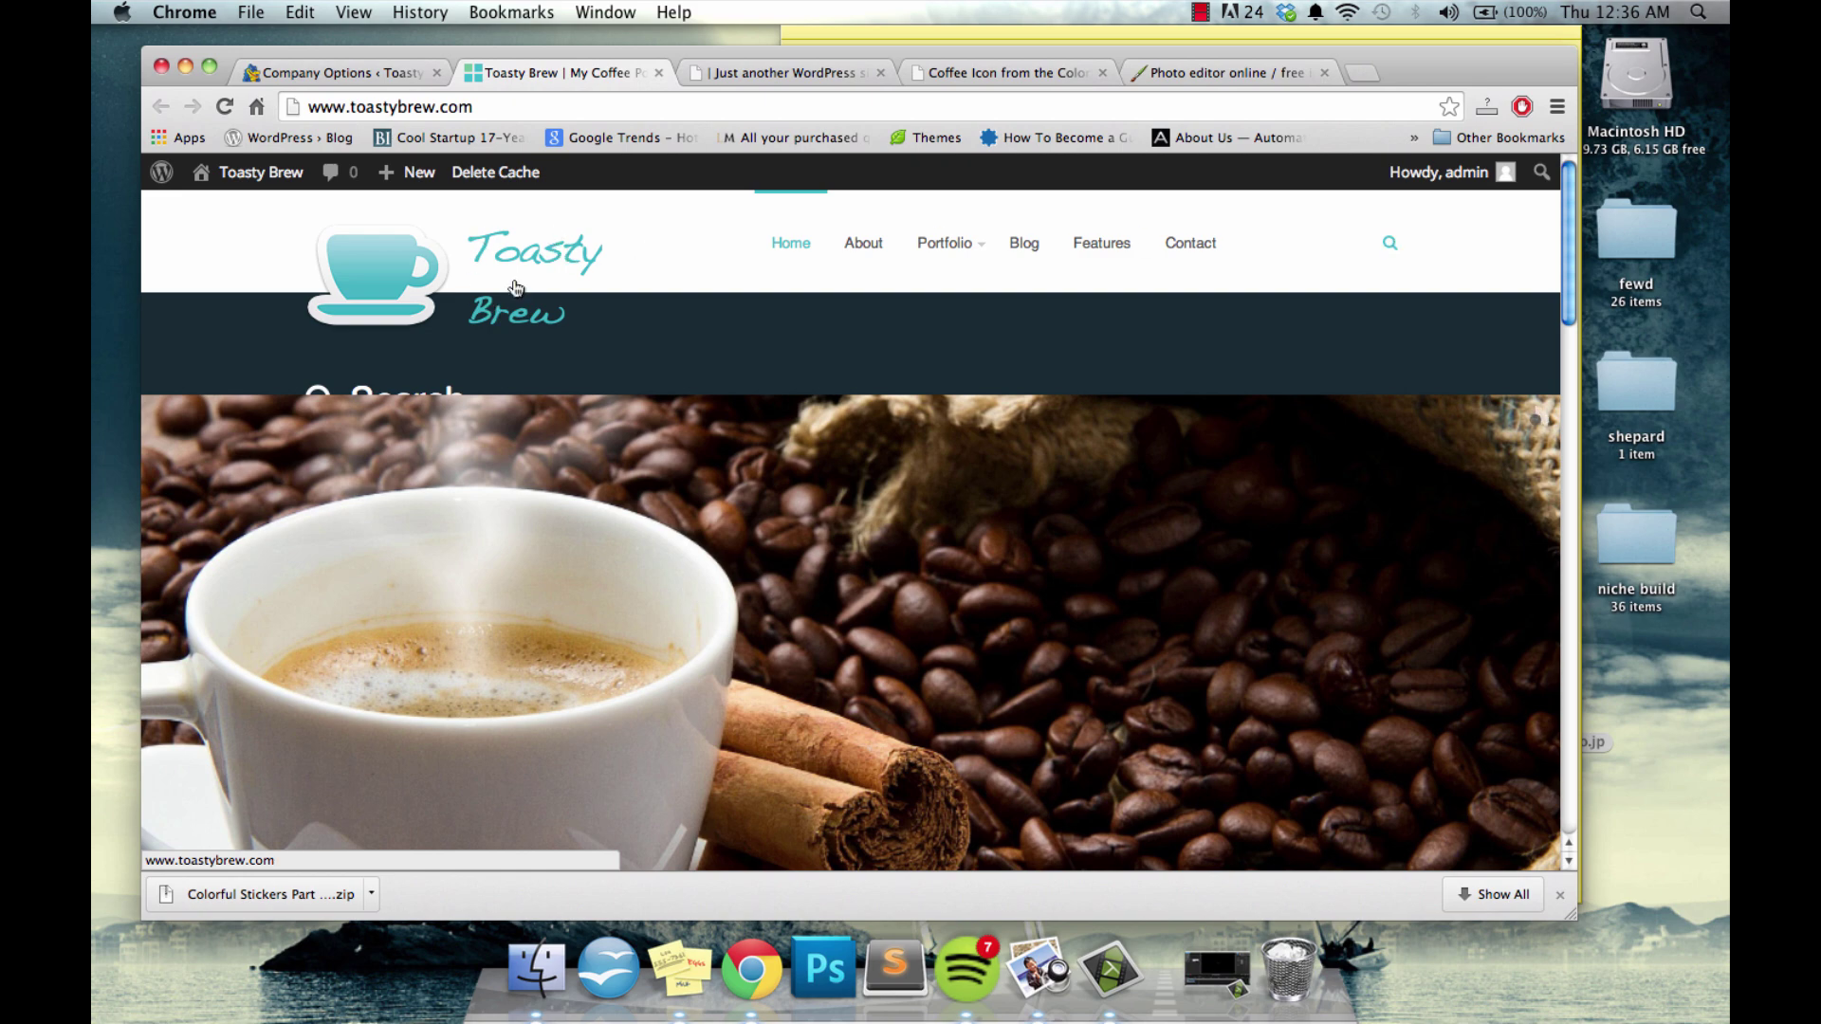
# Close the search panel and enlarge the Quick CSS box in the Company theme options
pyautogui.click(1388, 247)
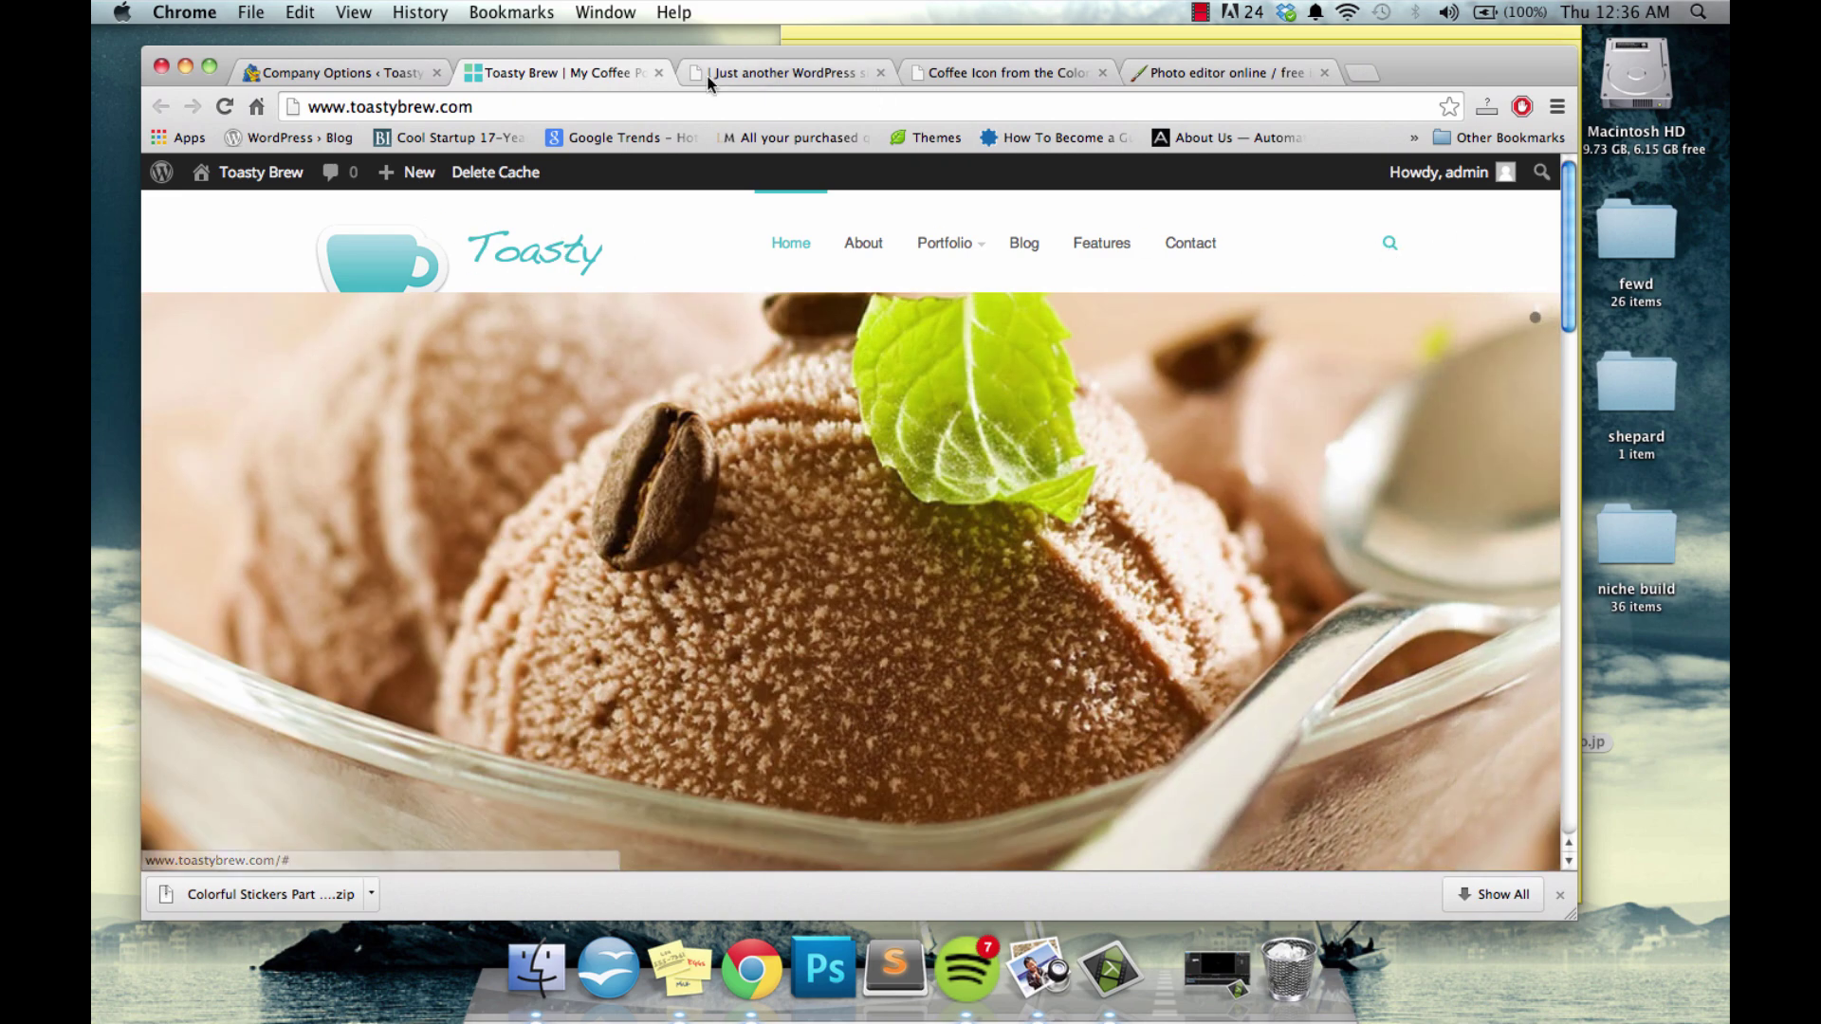
pyautogui.click(341, 72)
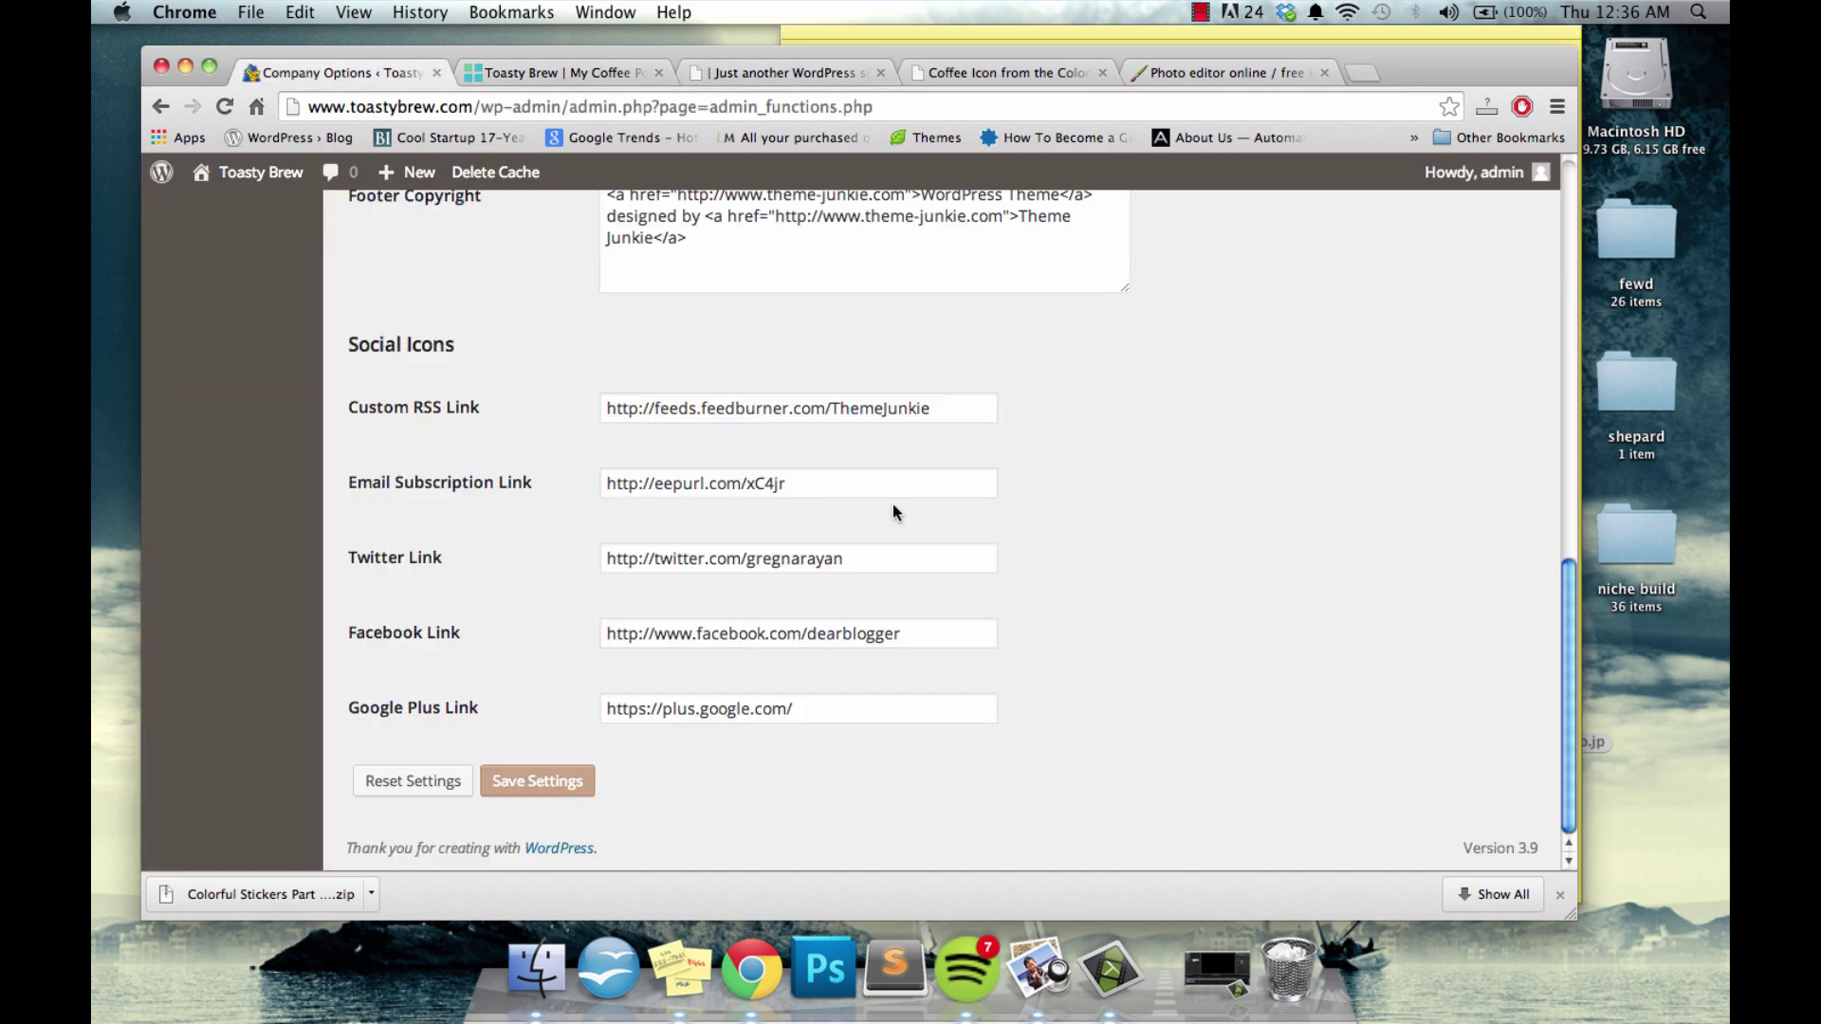
pyautogui.scroll(5, 1281, 651)
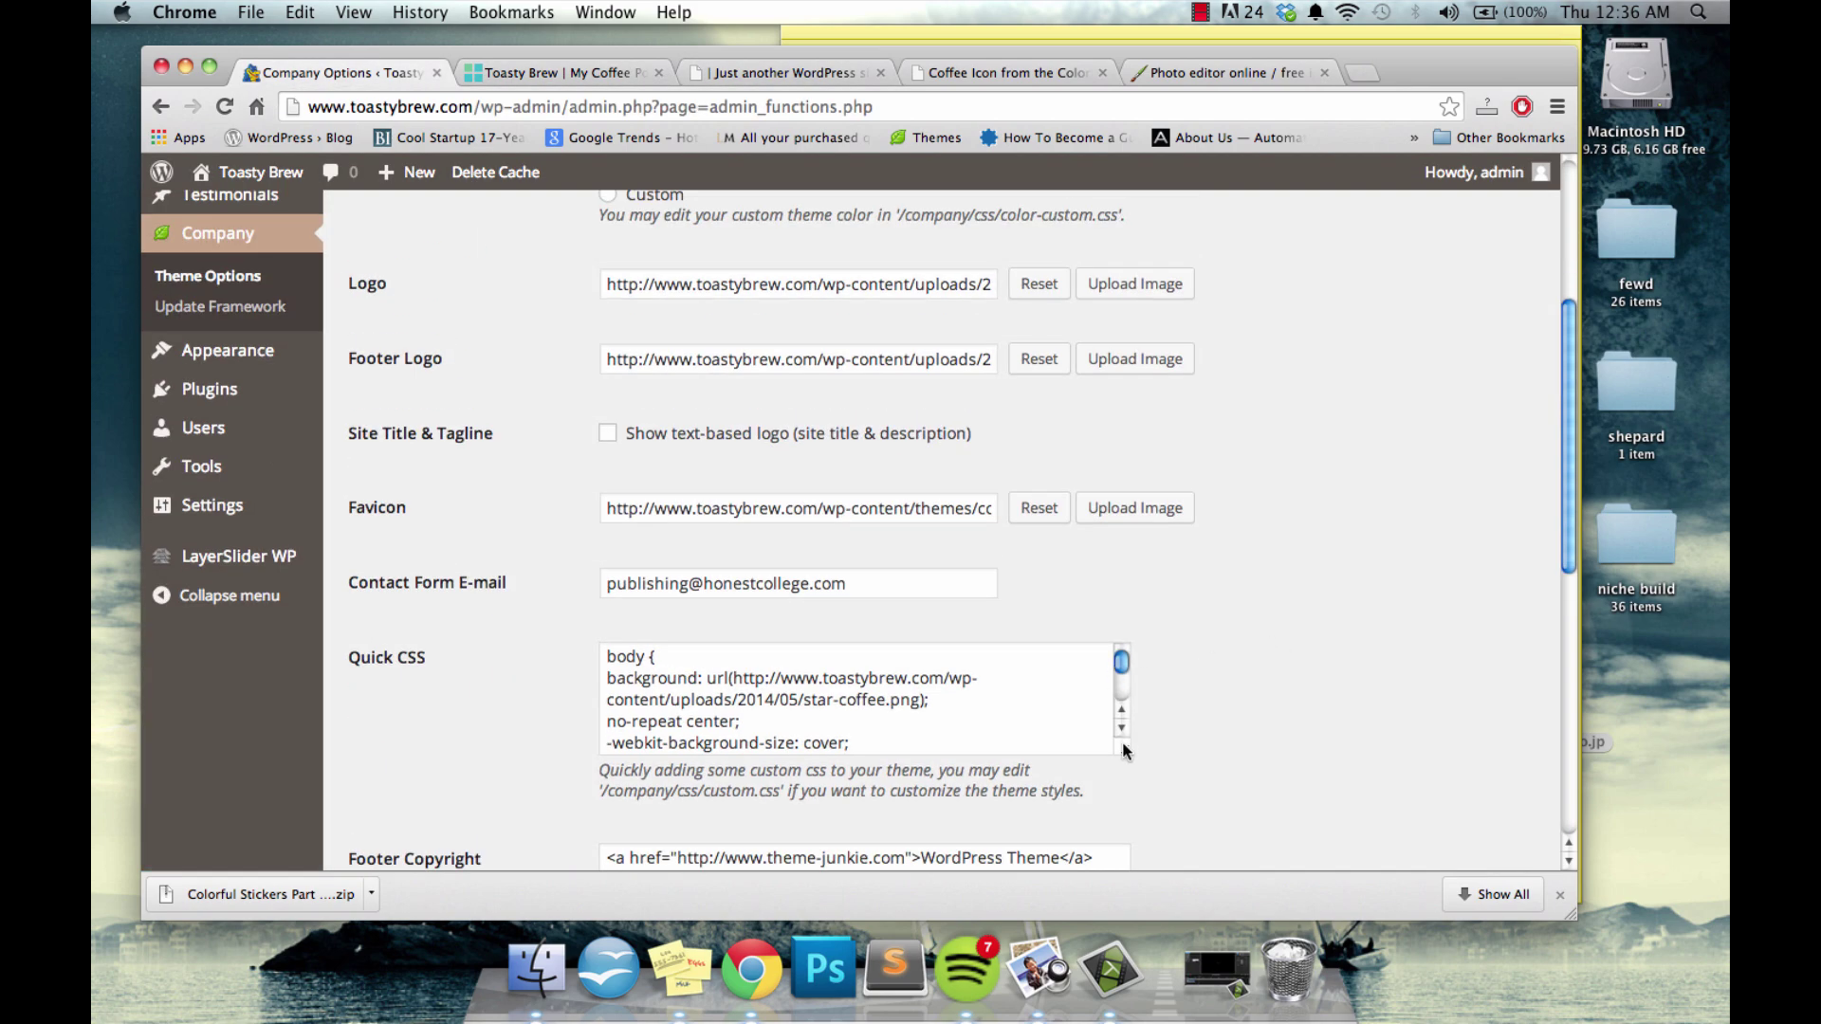
pyautogui.moveTo(1124, 751); pyautogui.dragTo(1476, 862)
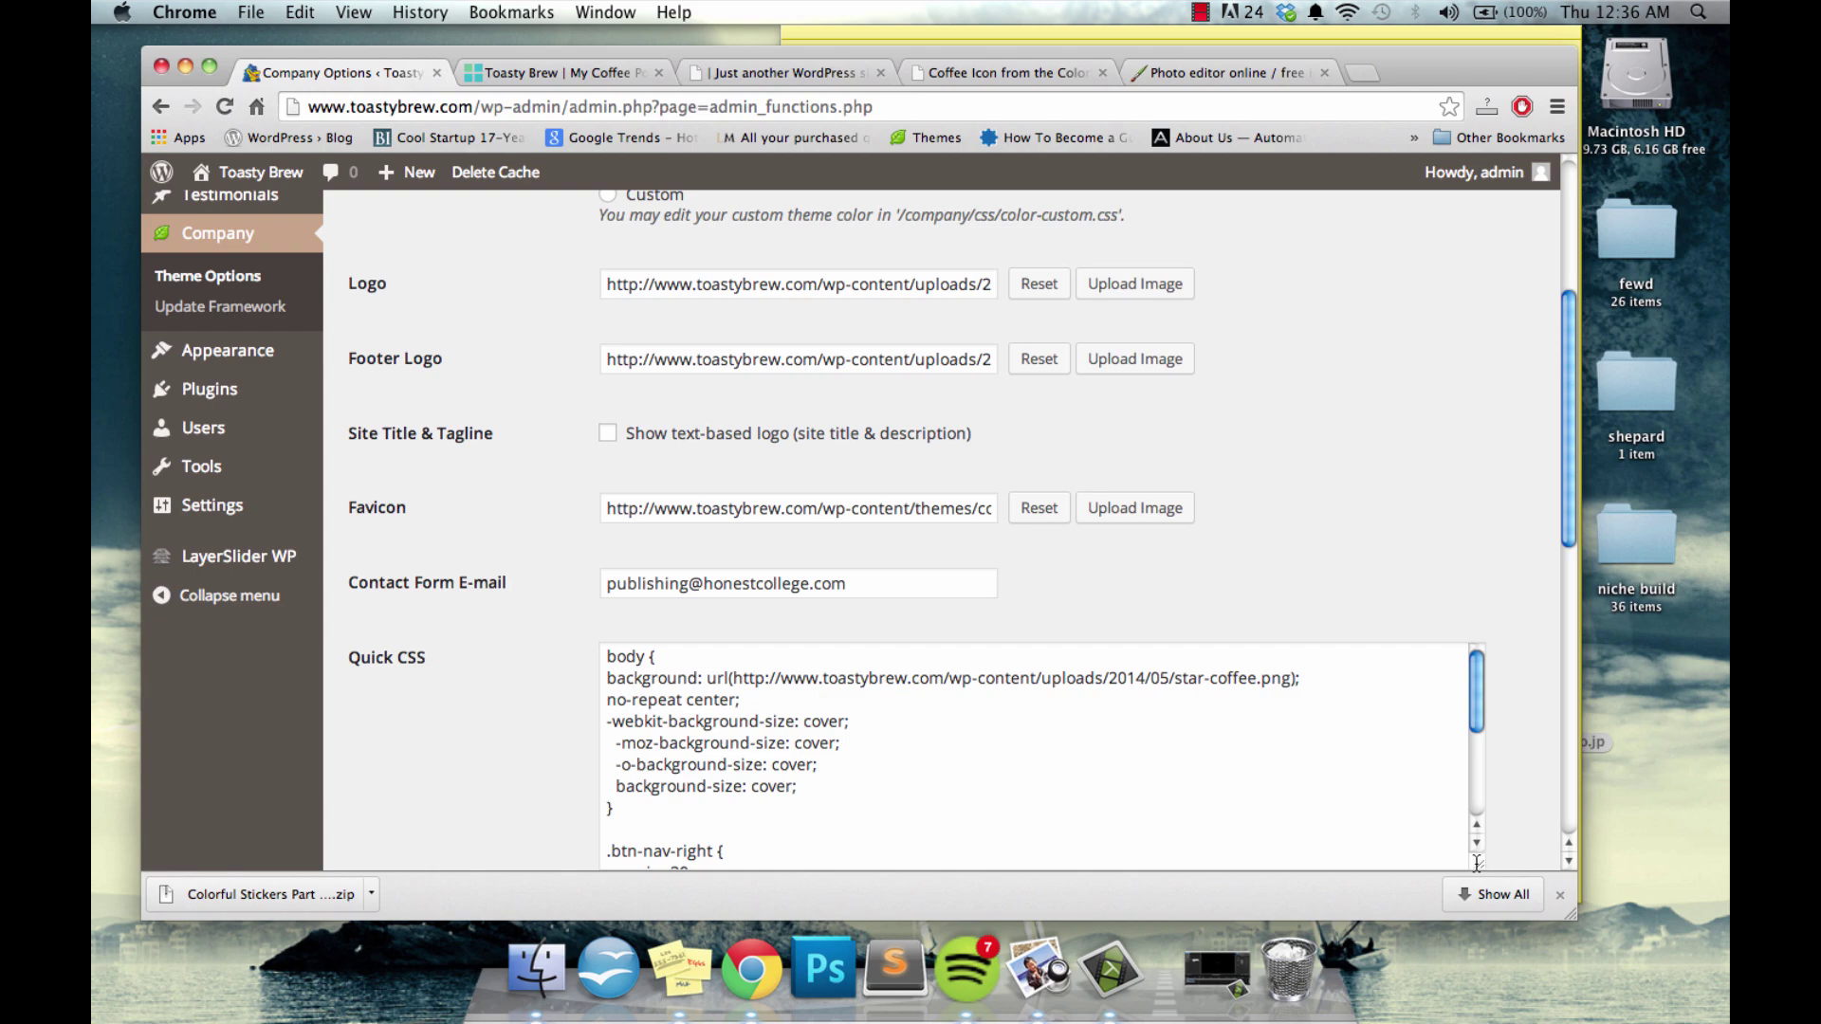
# Add '#header { height: 150px; }' above the existing Quick CSS and save the settings
pyautogui.click(608, 656)
pyautogui.press('Return')
pyautogui.press('Return')
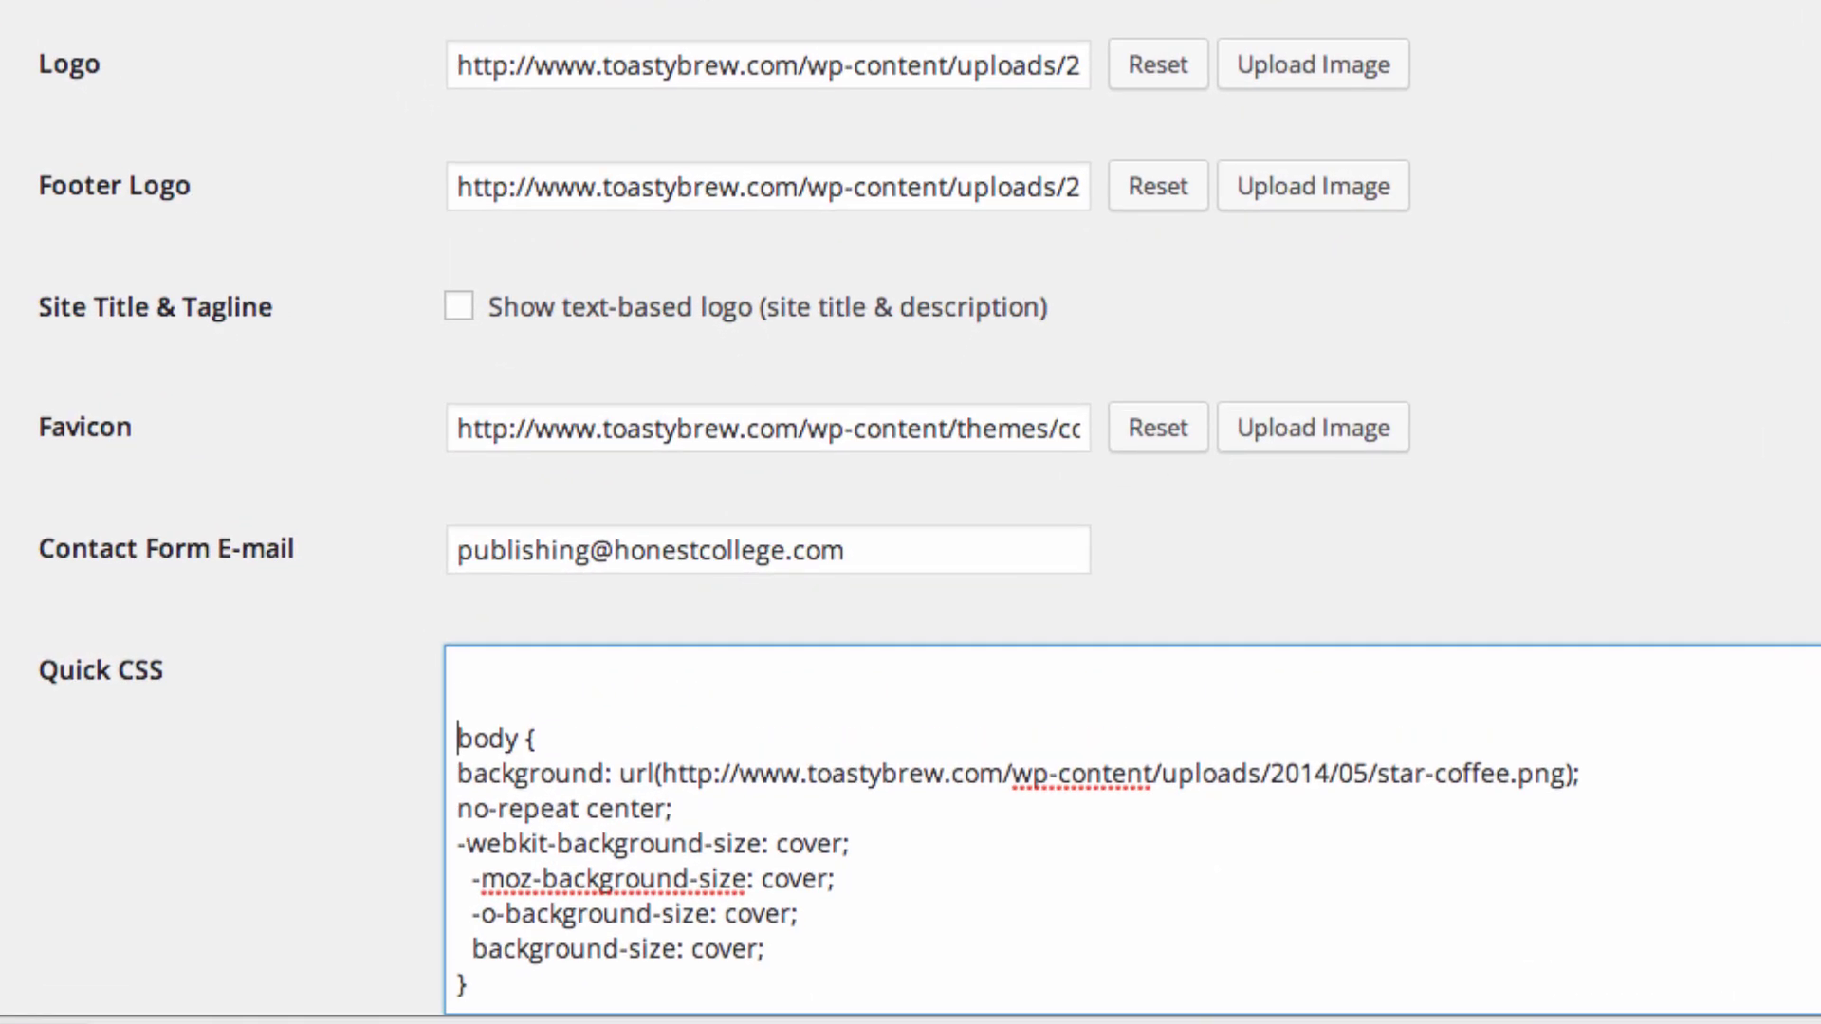
pyautogui.click(490, 669)
pyautogui.write('#header {')
pyautogui.press('Return')
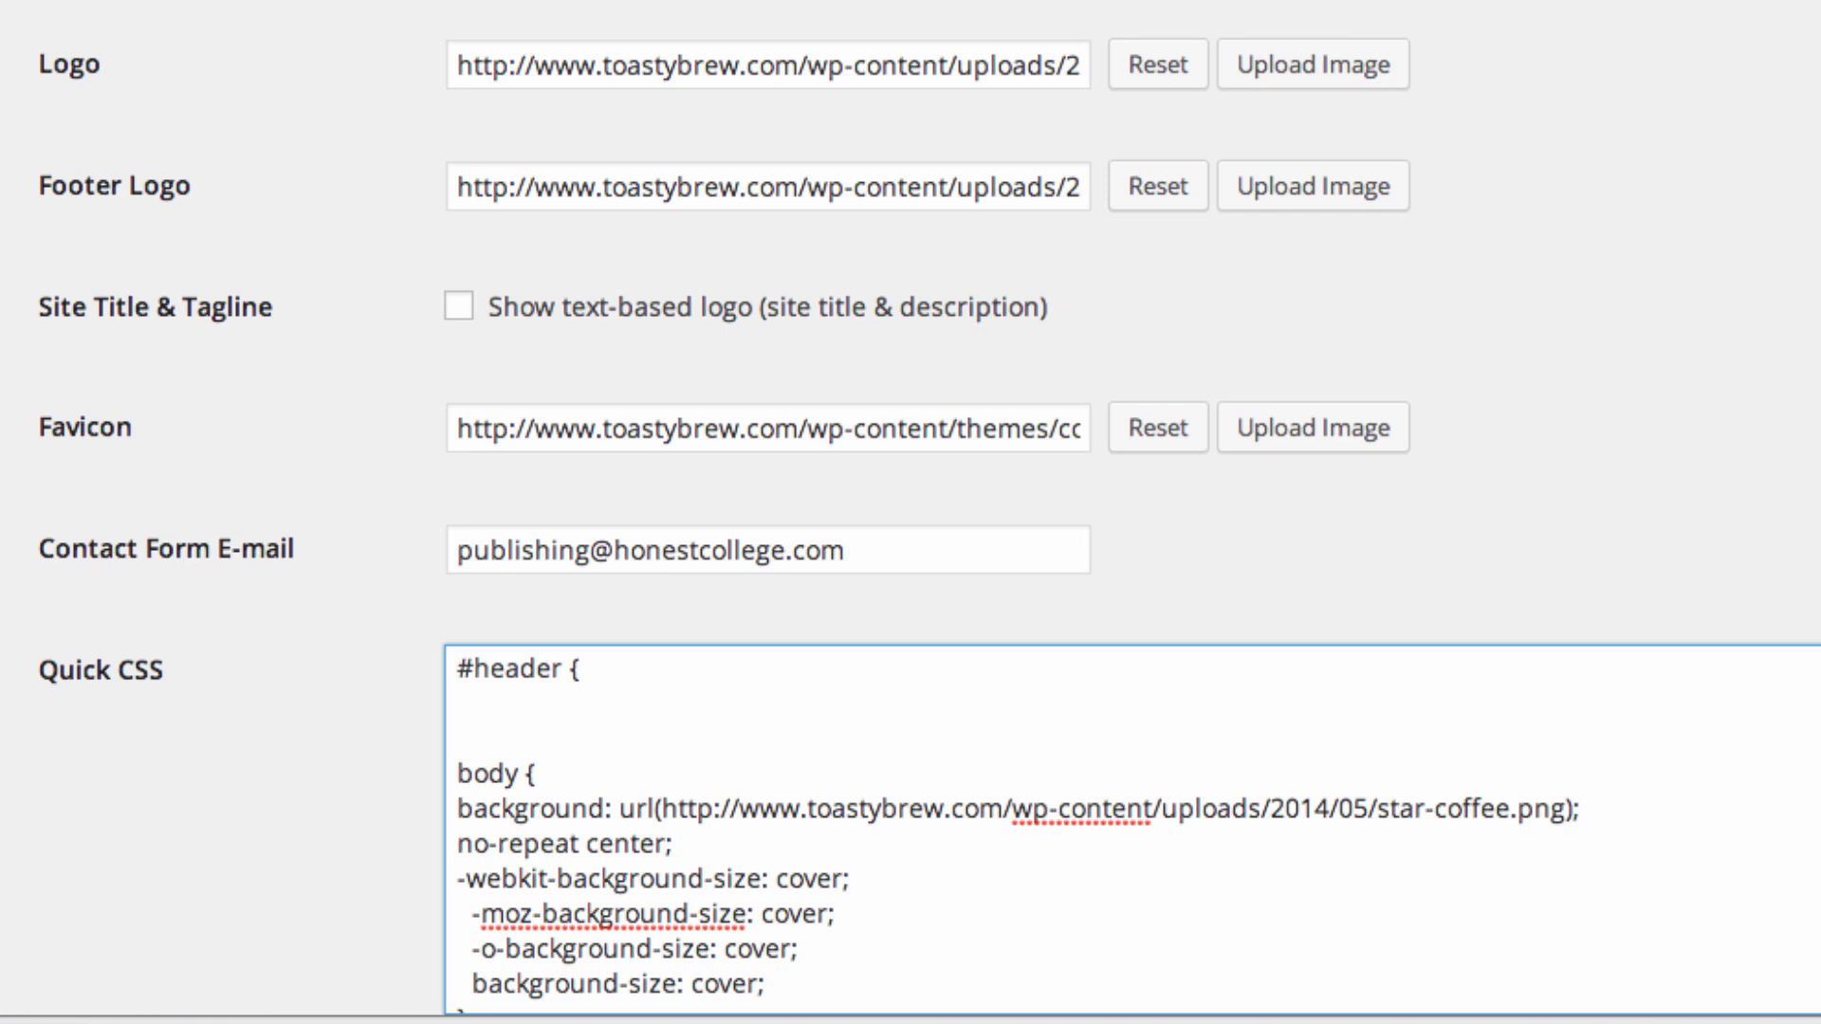
pyautogui.write('height: 150px;')
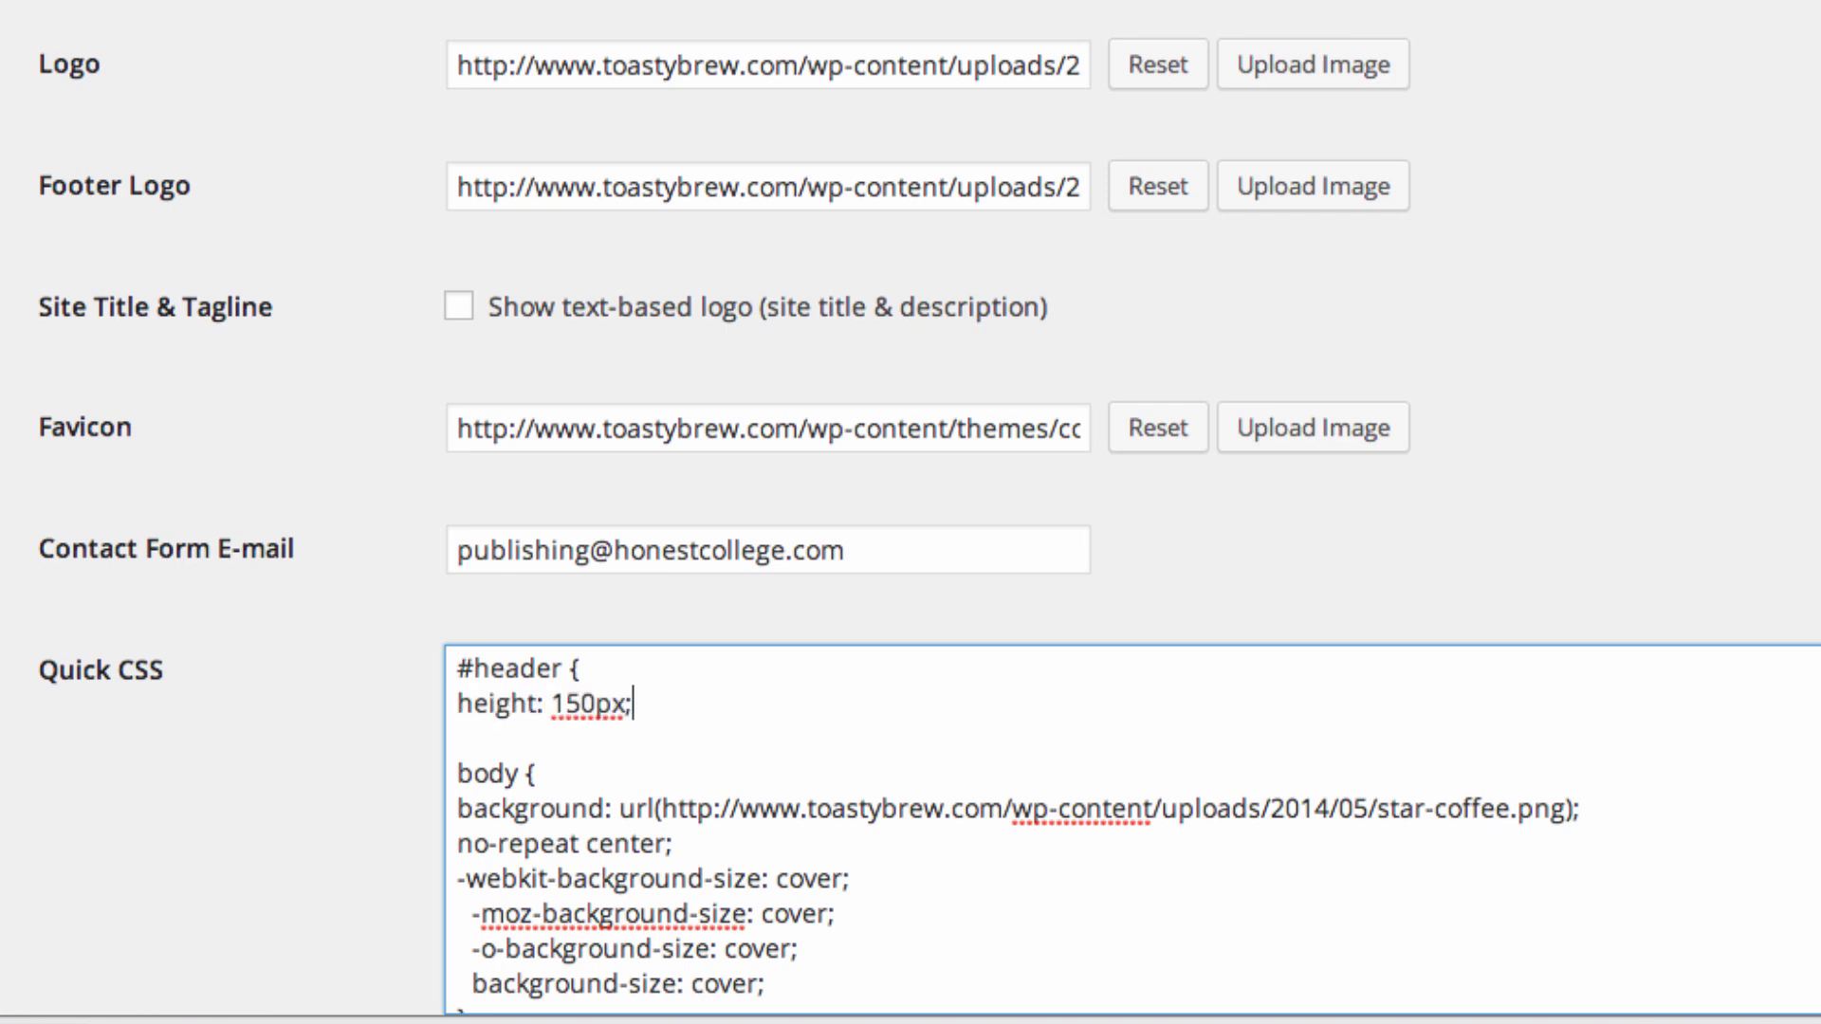
pyautogui.press('Return')
pyautogui.write('}')
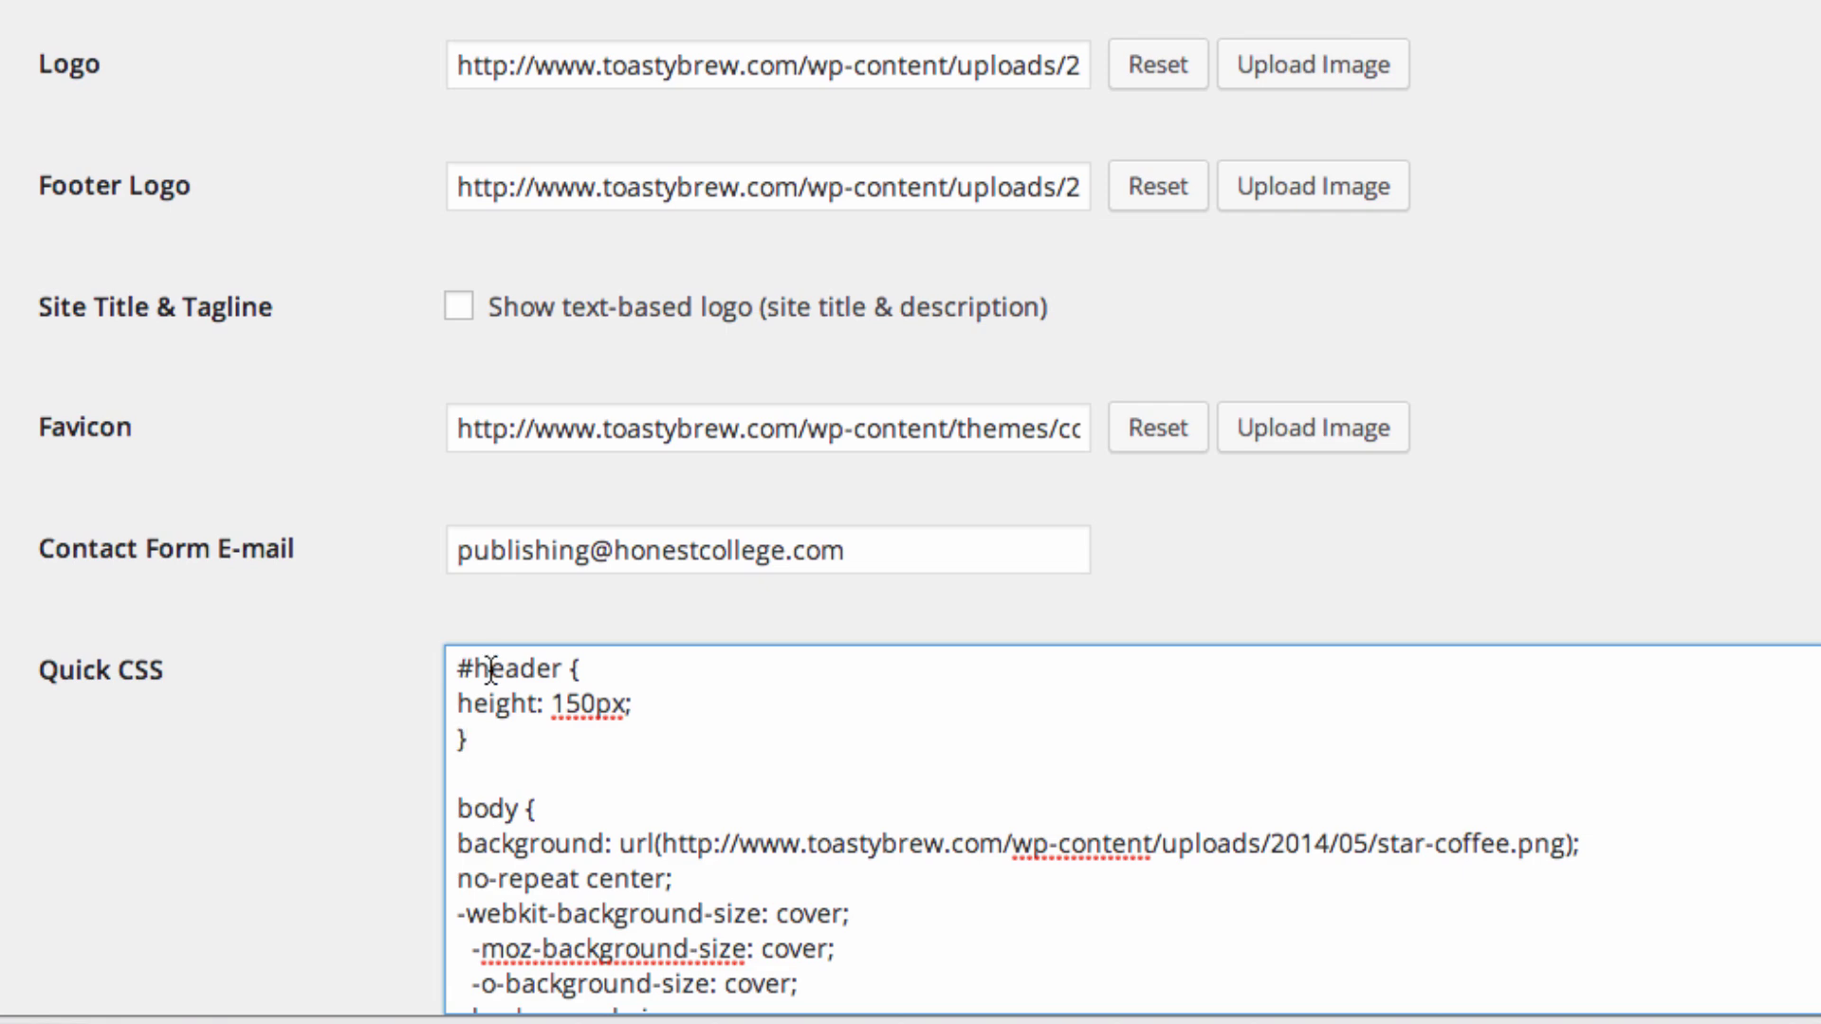
pyautogui.scroll(-10, 282, 709)
pyautogui.scroll(-5, 345, 835)
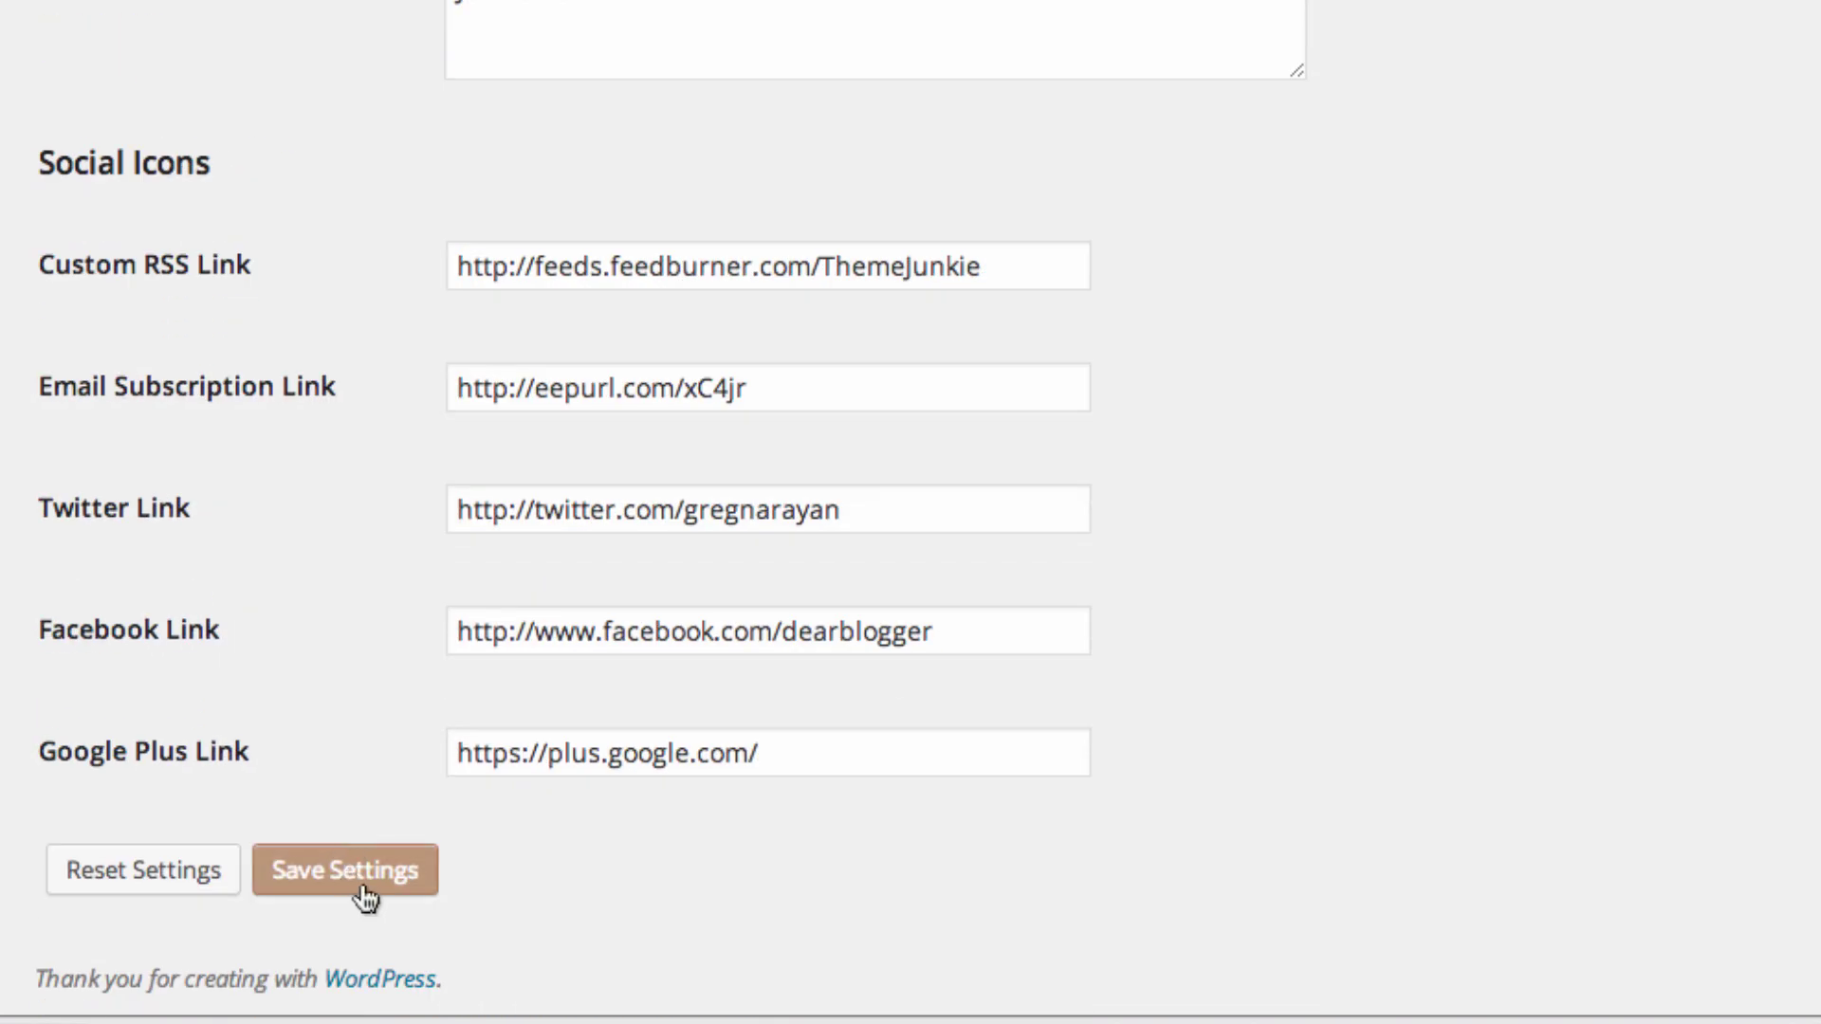
pyautogui.click(354, 873)
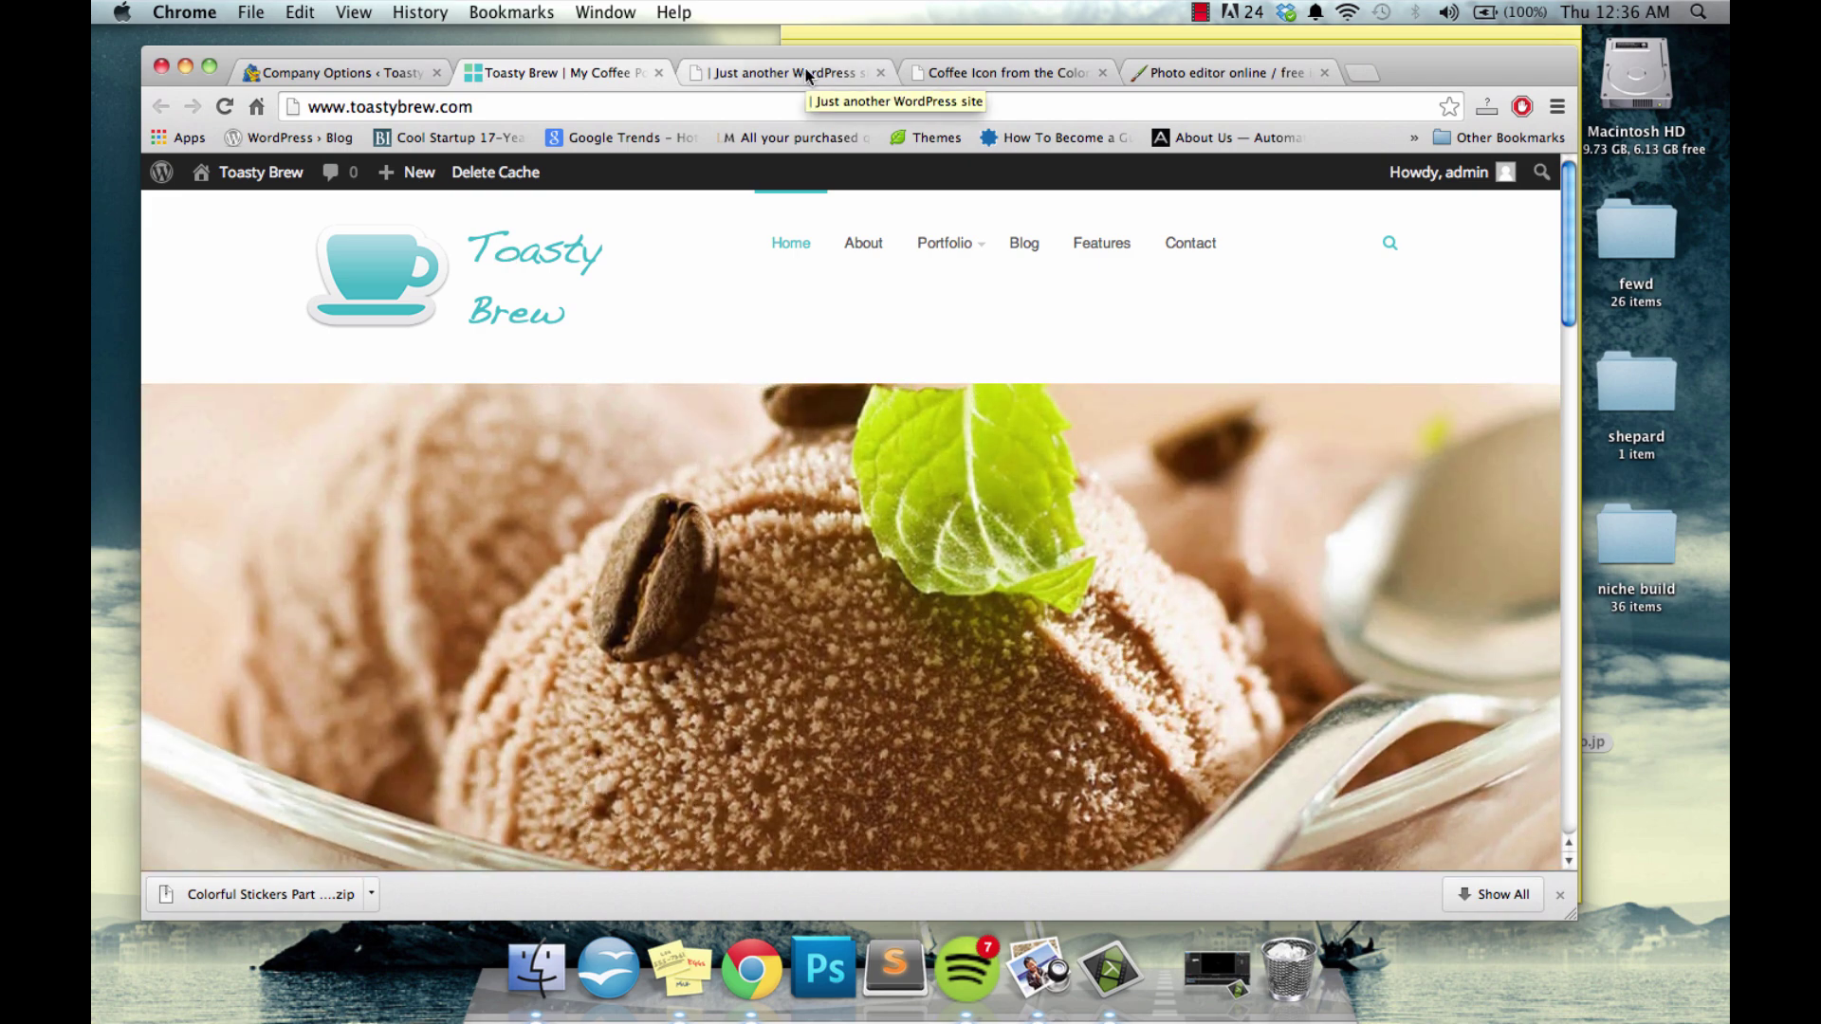
# Switch to the second WordPress site, wordpress.dearblogger.org, showing its Hello World post
pyautogui.click(807, 77)
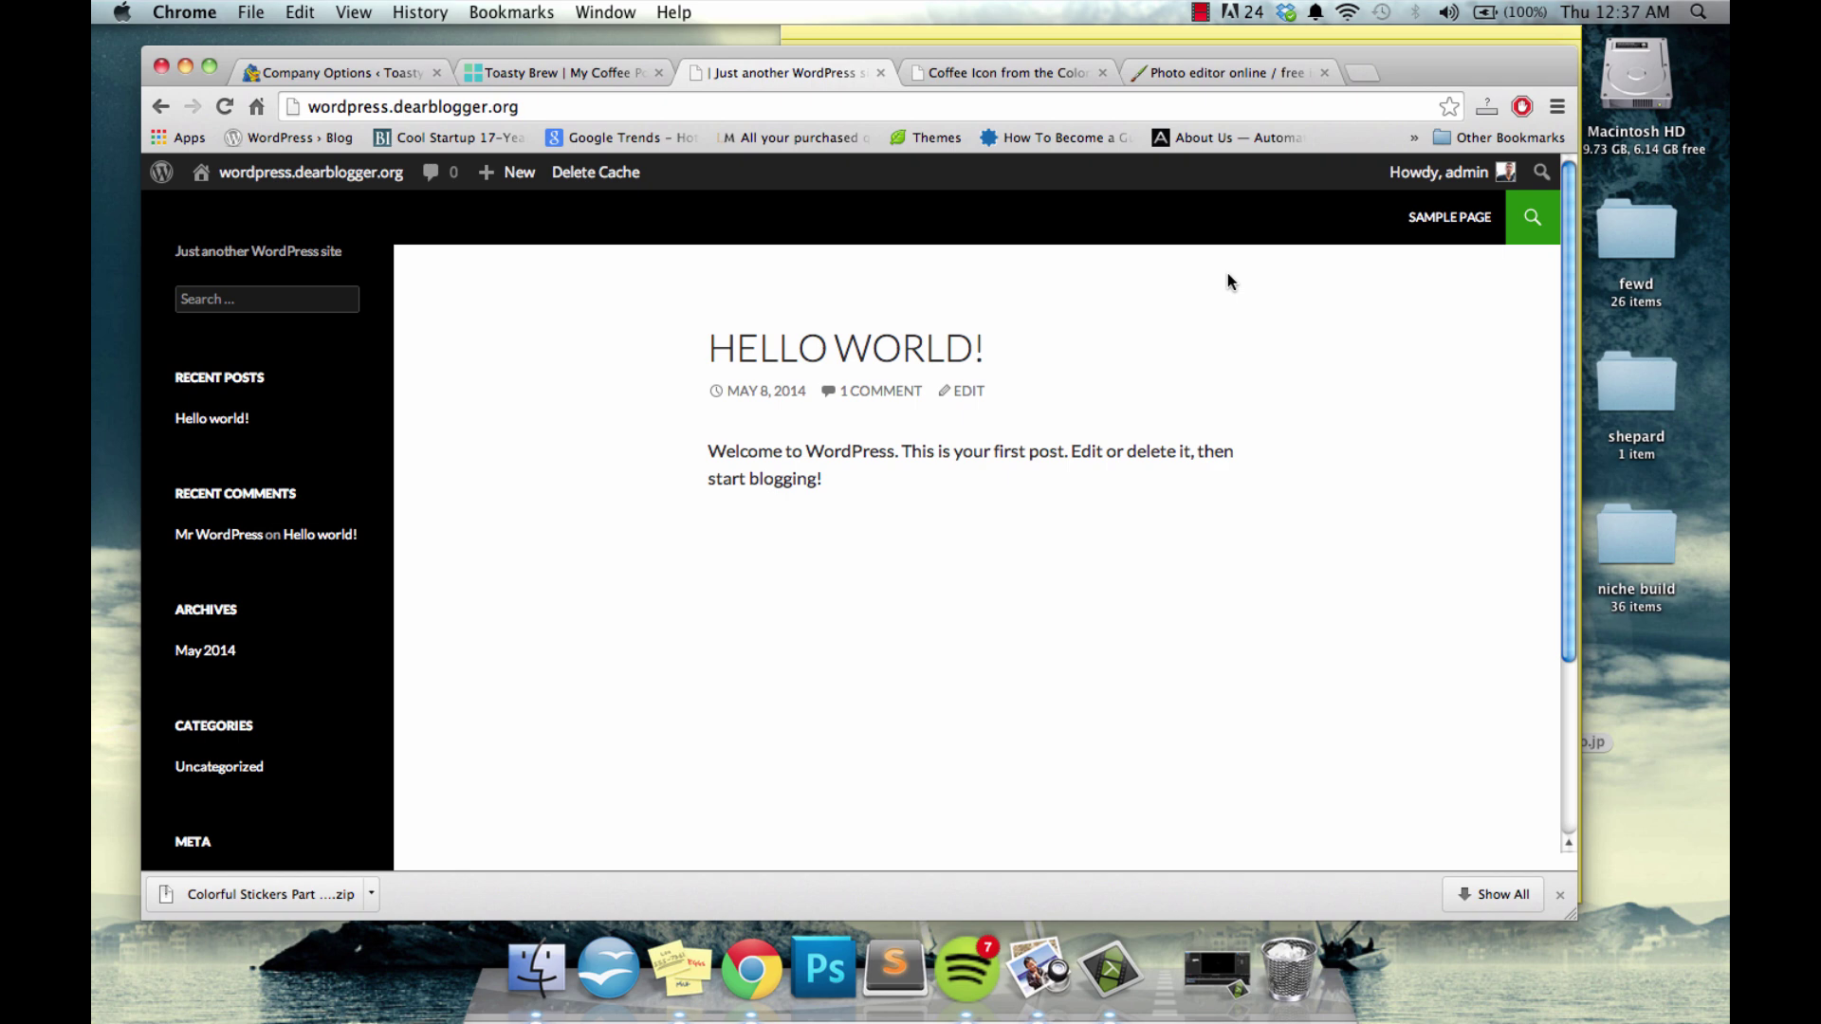
# Open the Twenty Fourteen Customizer and expand Header Image, which recommends 1260×240 with none set
pyautogui.moveTo(259, 183)
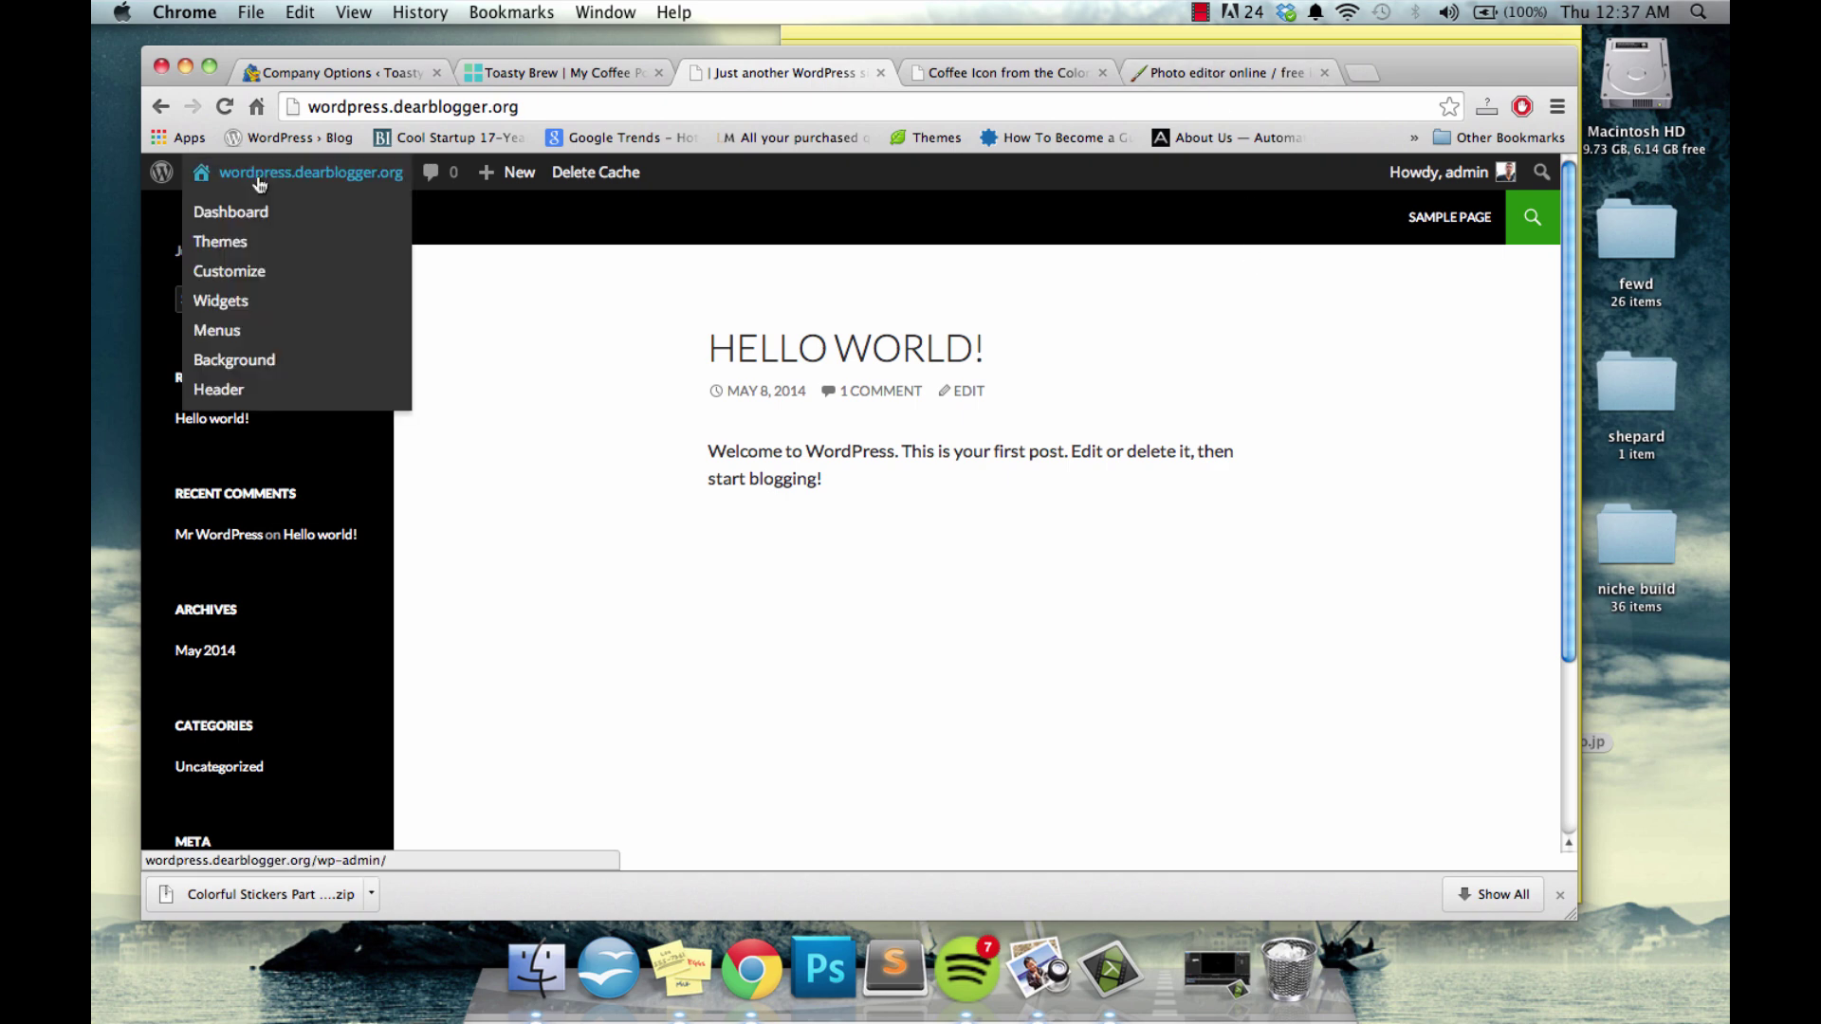
pyautogui.click(251, 273)
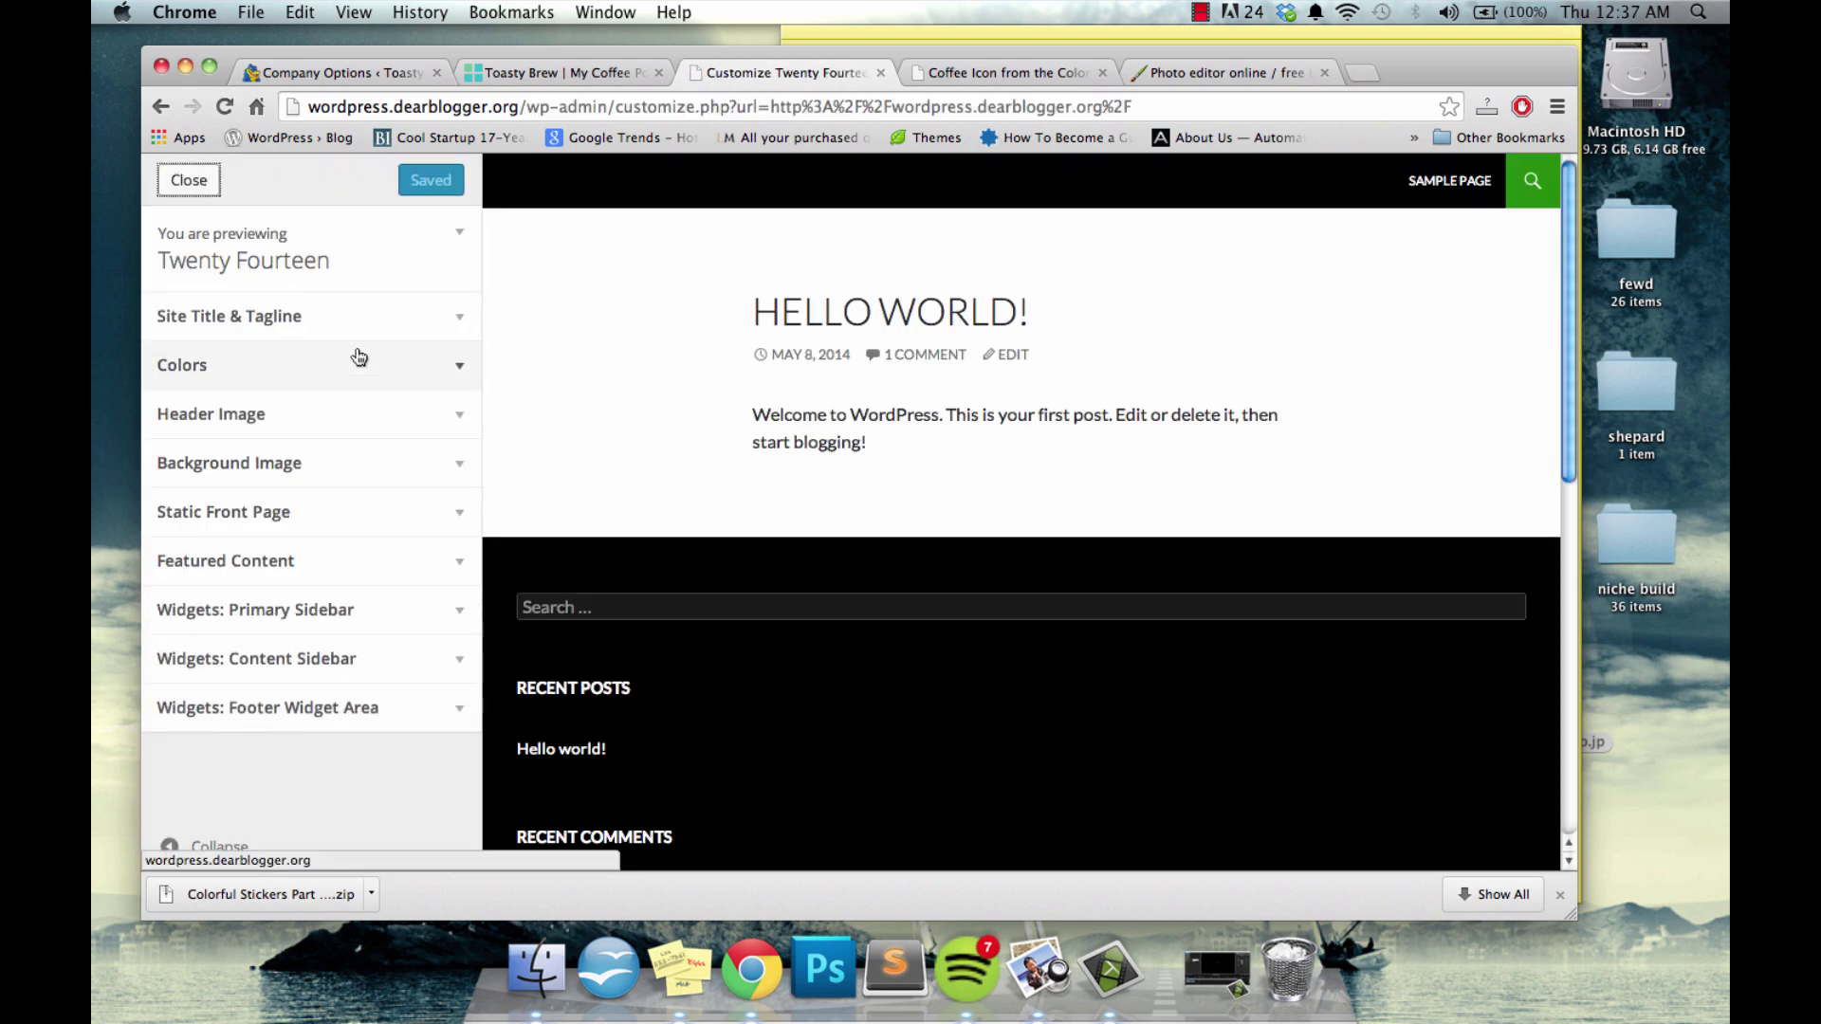
pyautogui.click(456, 417)
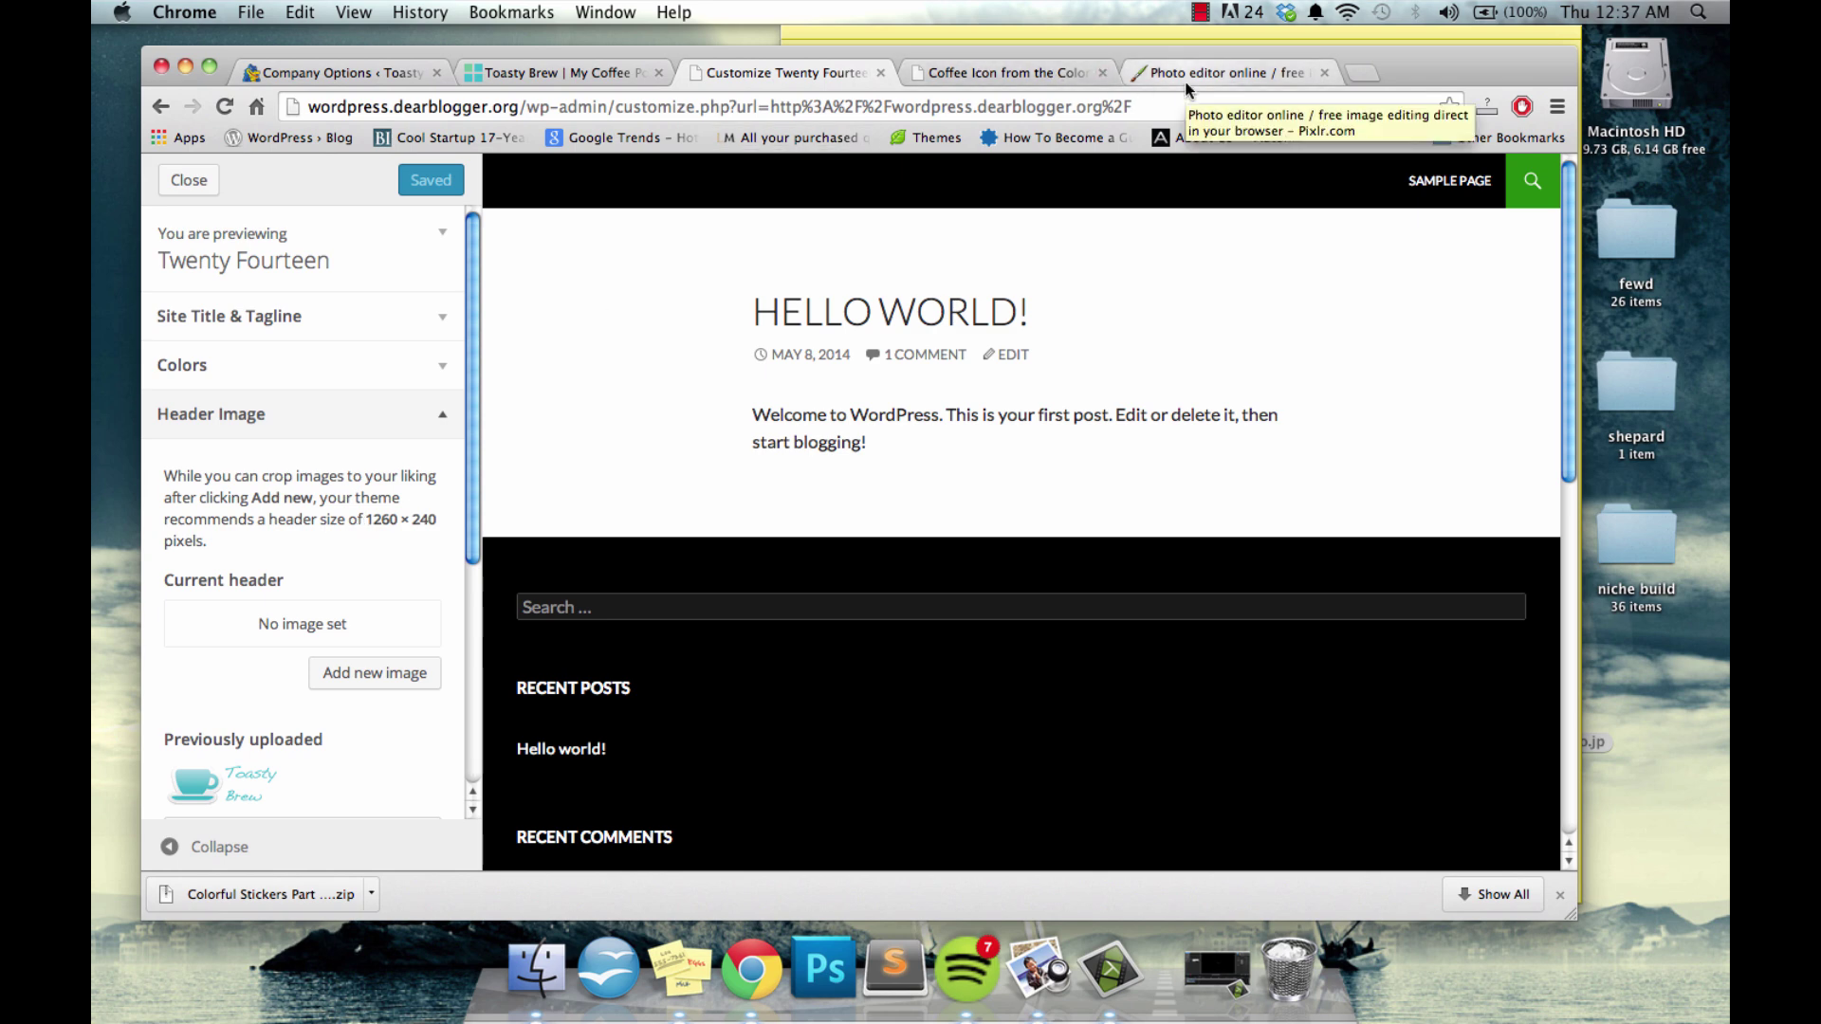
# Widen the coffee_logo canvas to 1260×240 pixels
pyautogui.click(1227, 71)
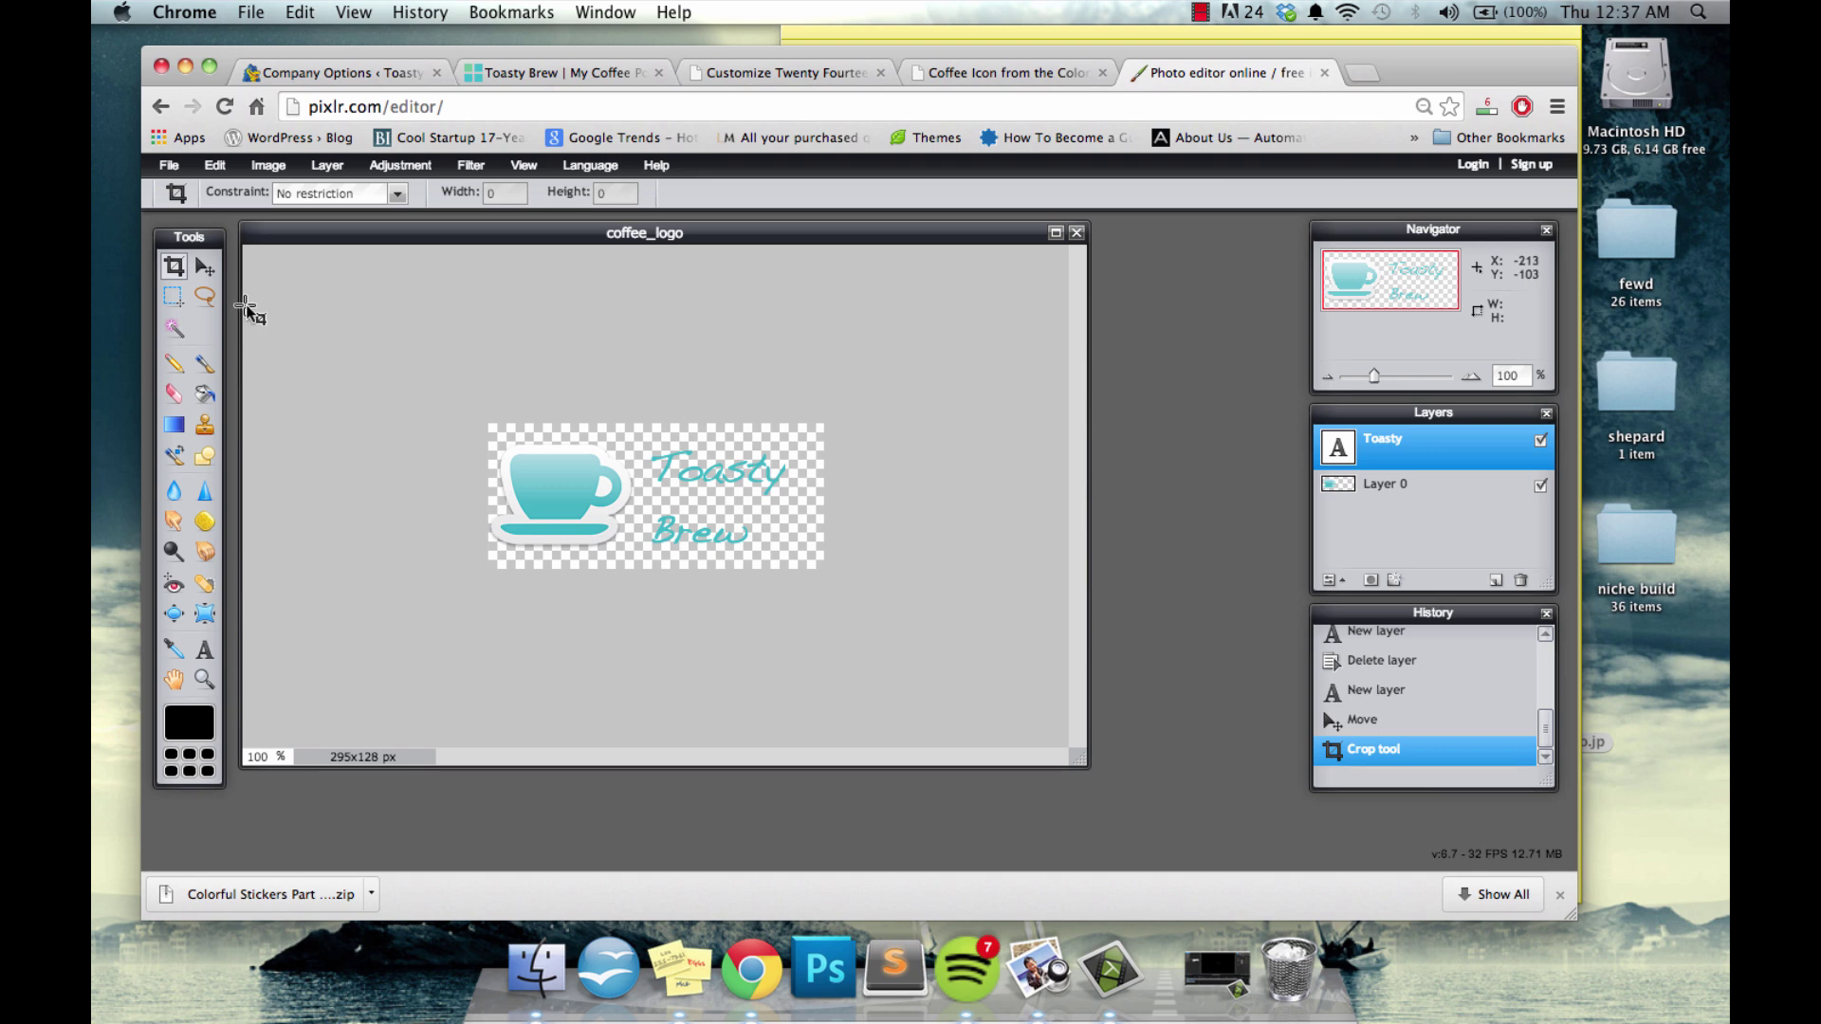
pyautogui.click(268, 165)
pyautogui.click(285, 214)
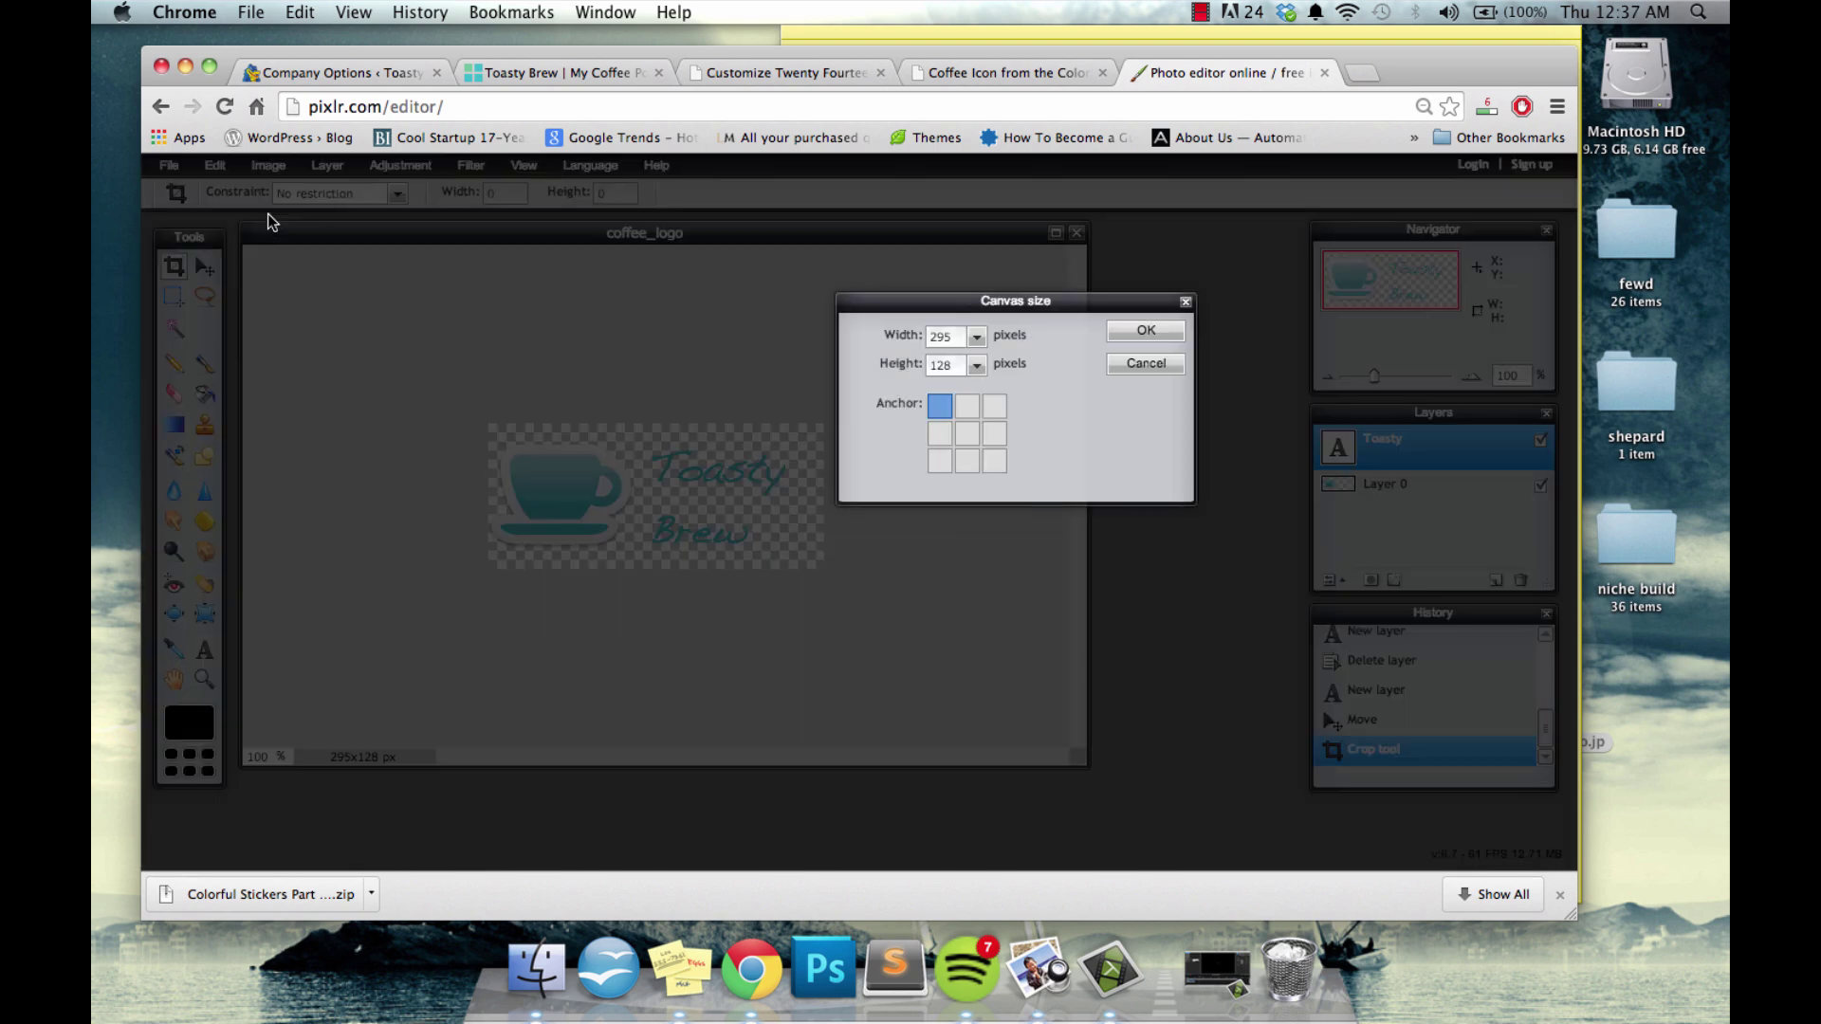
pyautogui.doubleClick(955, 336)
pyautogui.write('240')
pyautogui.press('Tab')
pyautogui.write('2')
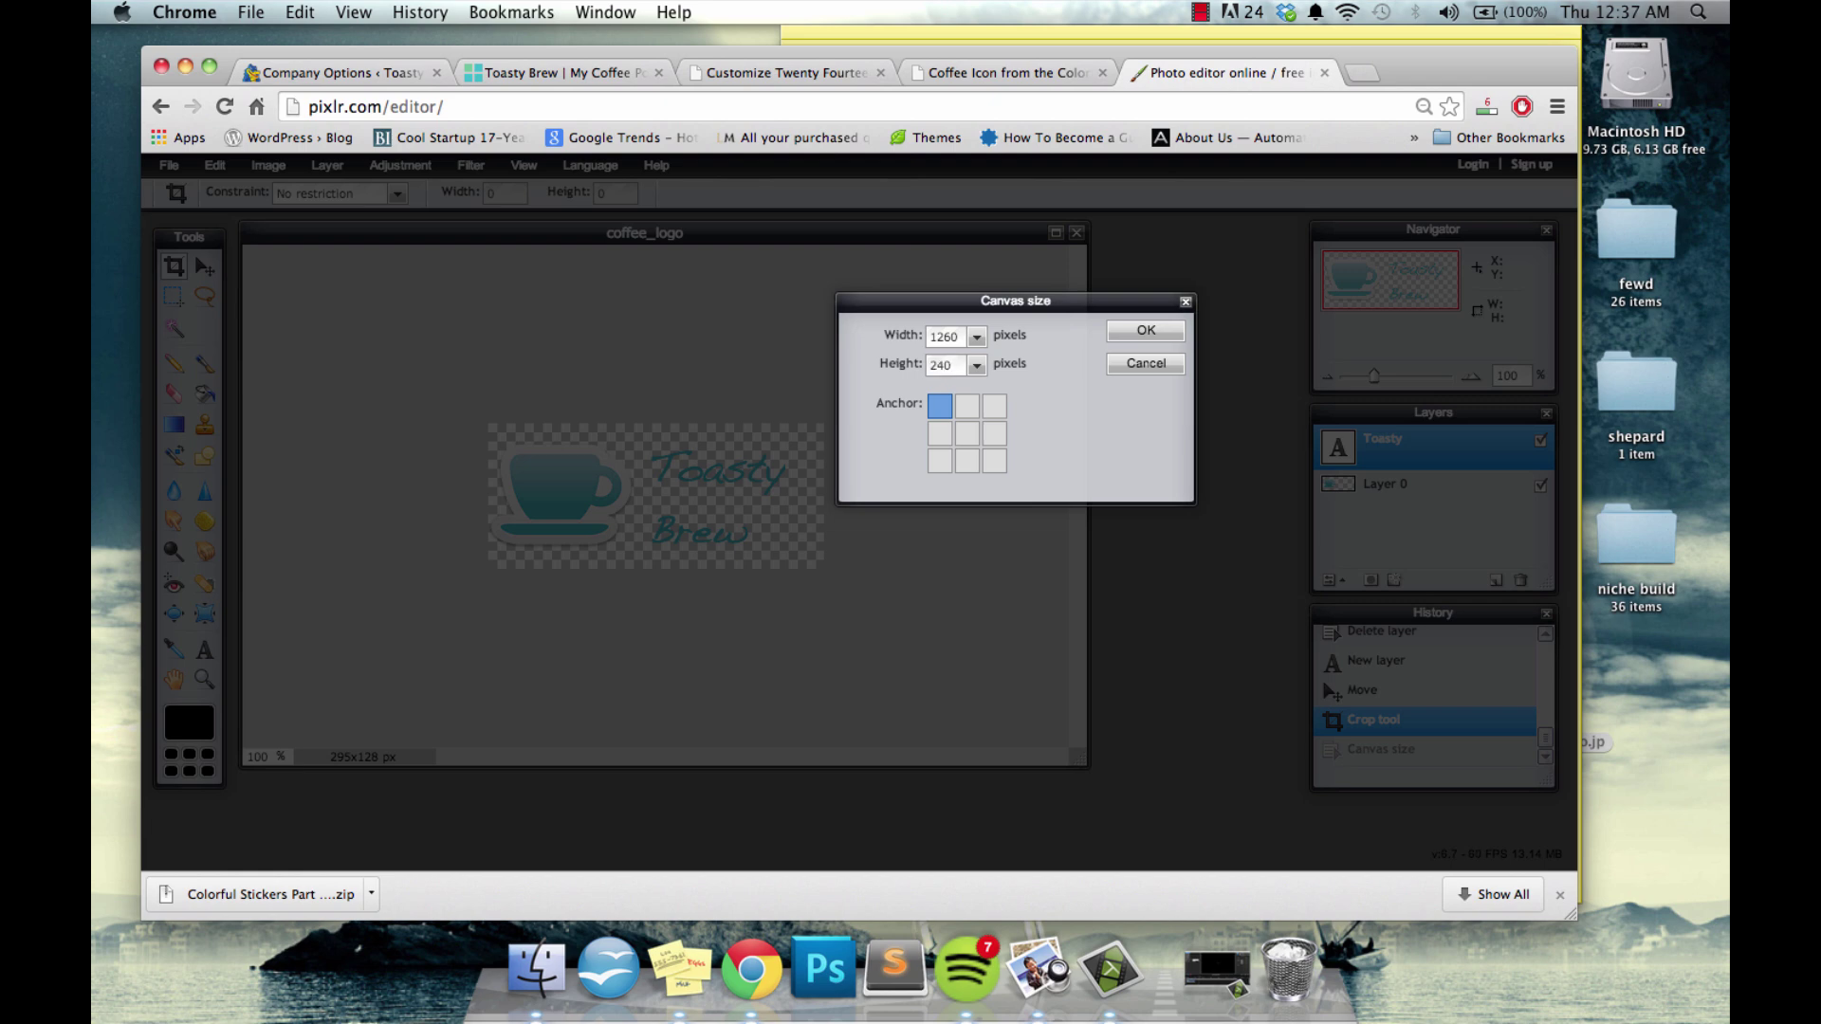
pyautogui.press('Return')
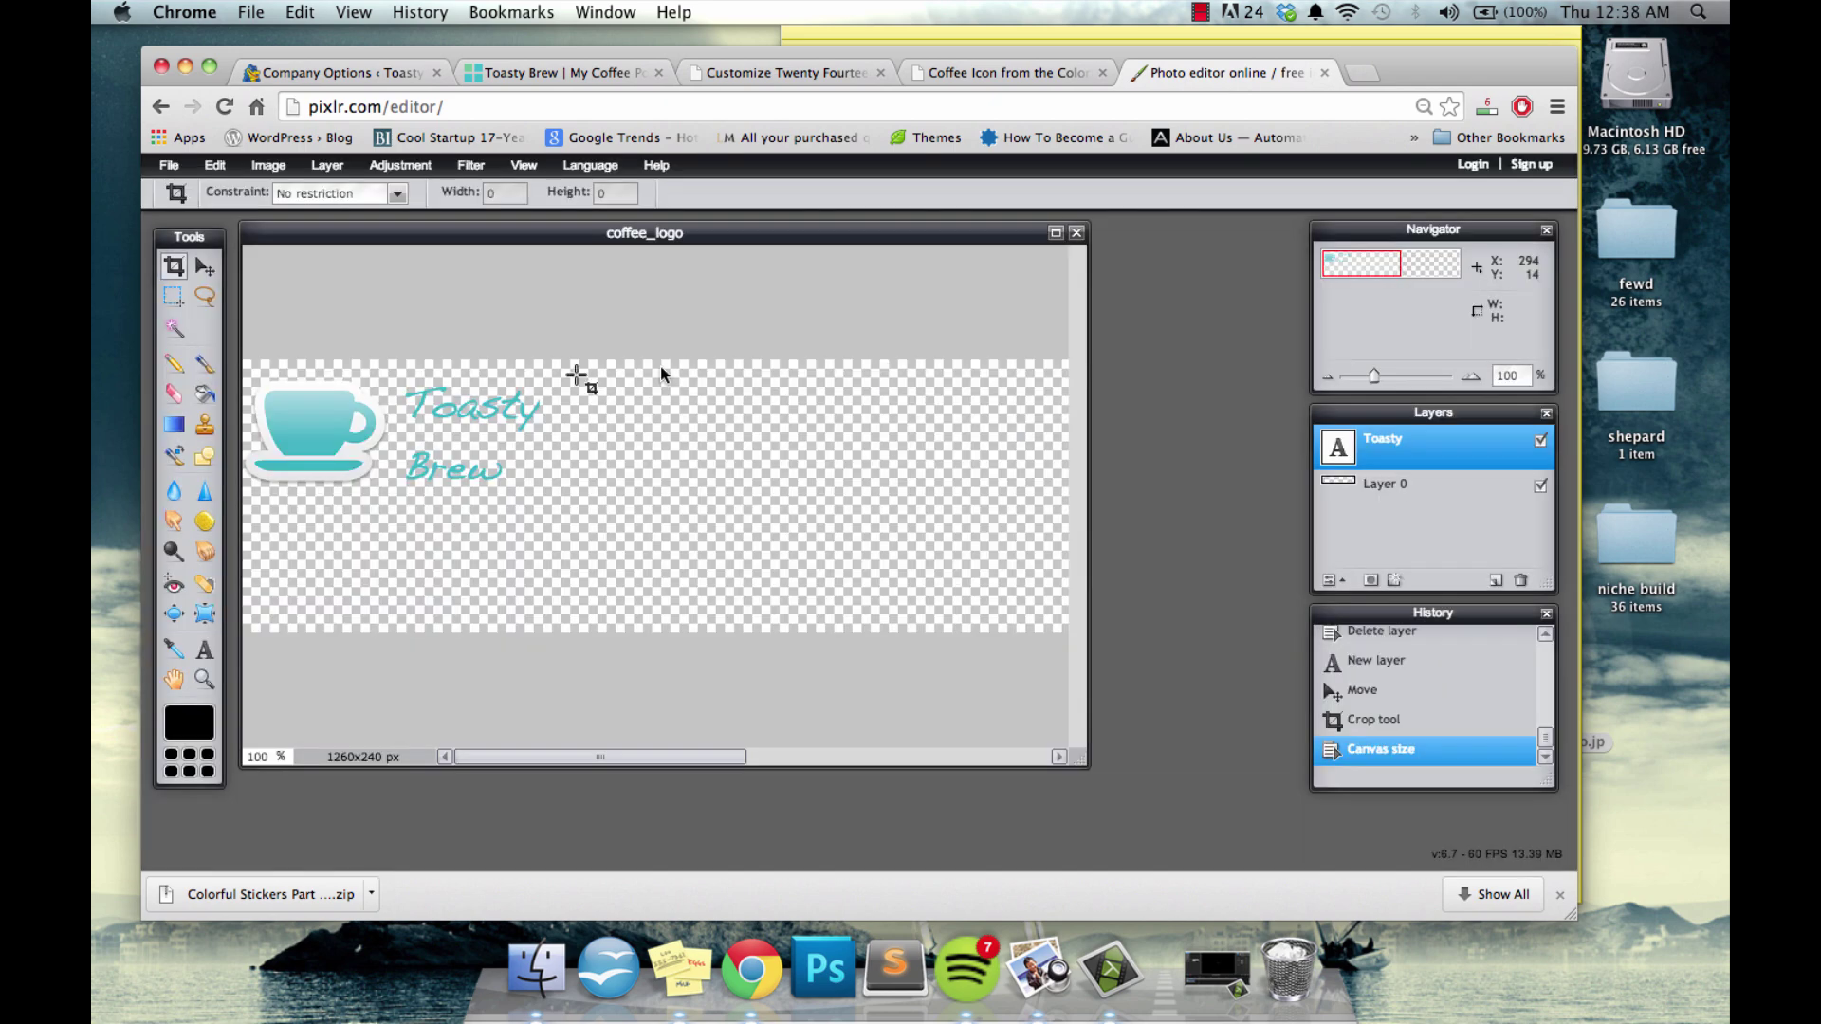
# Shift the Toasty Brew text left toward the cup and start saving as coffee_logo_wide
pyautogui.click(204, 650)
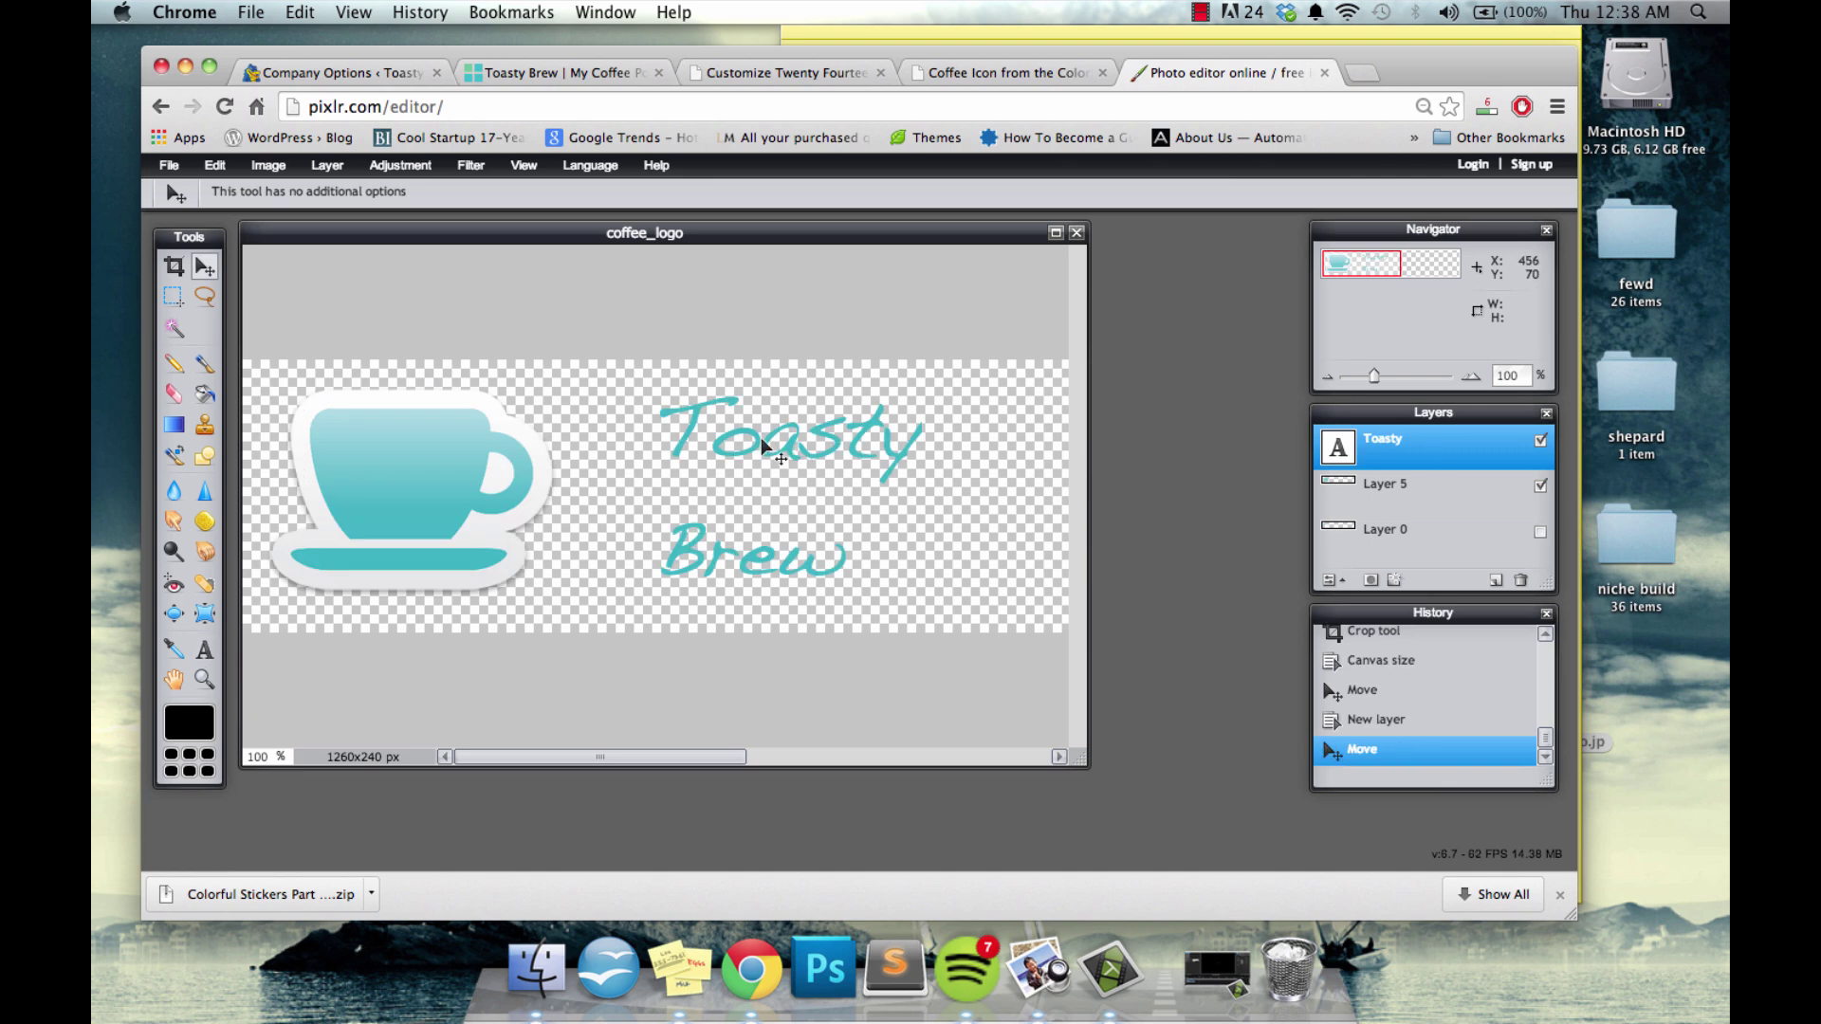
pyautogui.moveTo(762, 446); pyautogui.dragTo(690, 450)
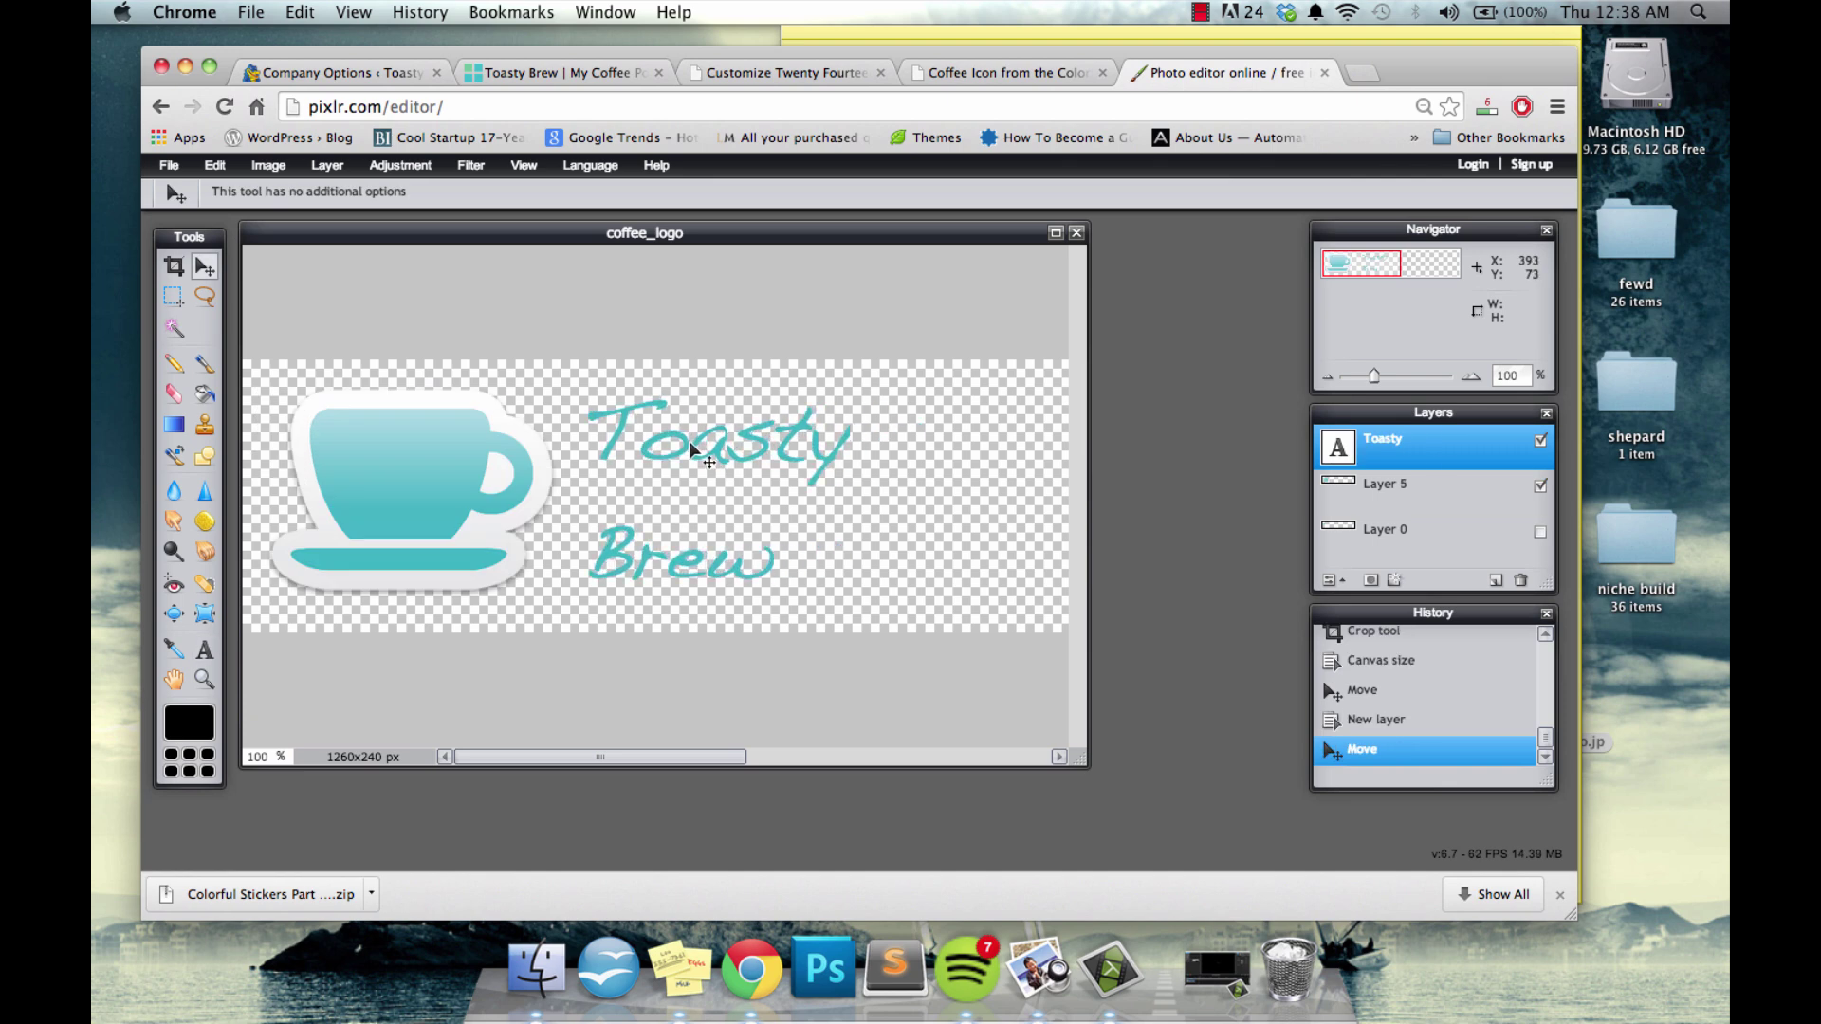
pyautogui.click(169, 165)
pyautogui.click(198, 264)
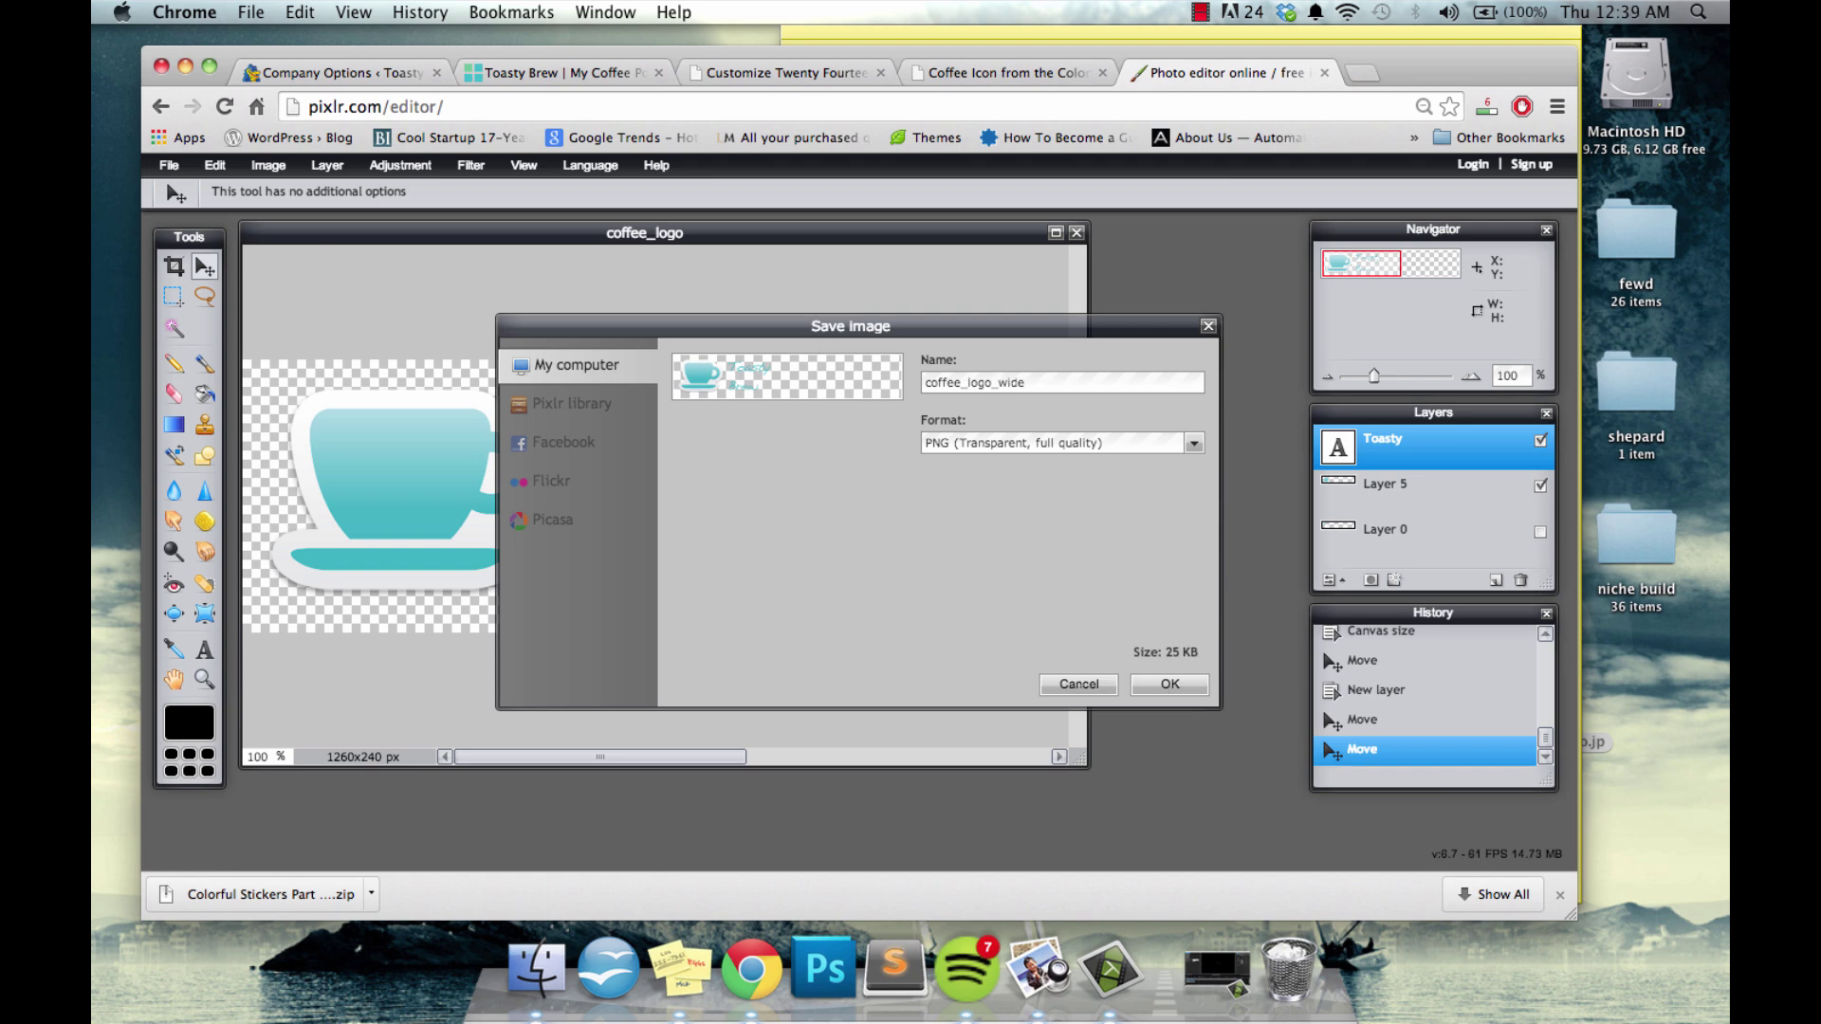
# Add and crop the wide Toasty Brew logo as header image, publish, and view the live site
pyautogui.click(784, 74)
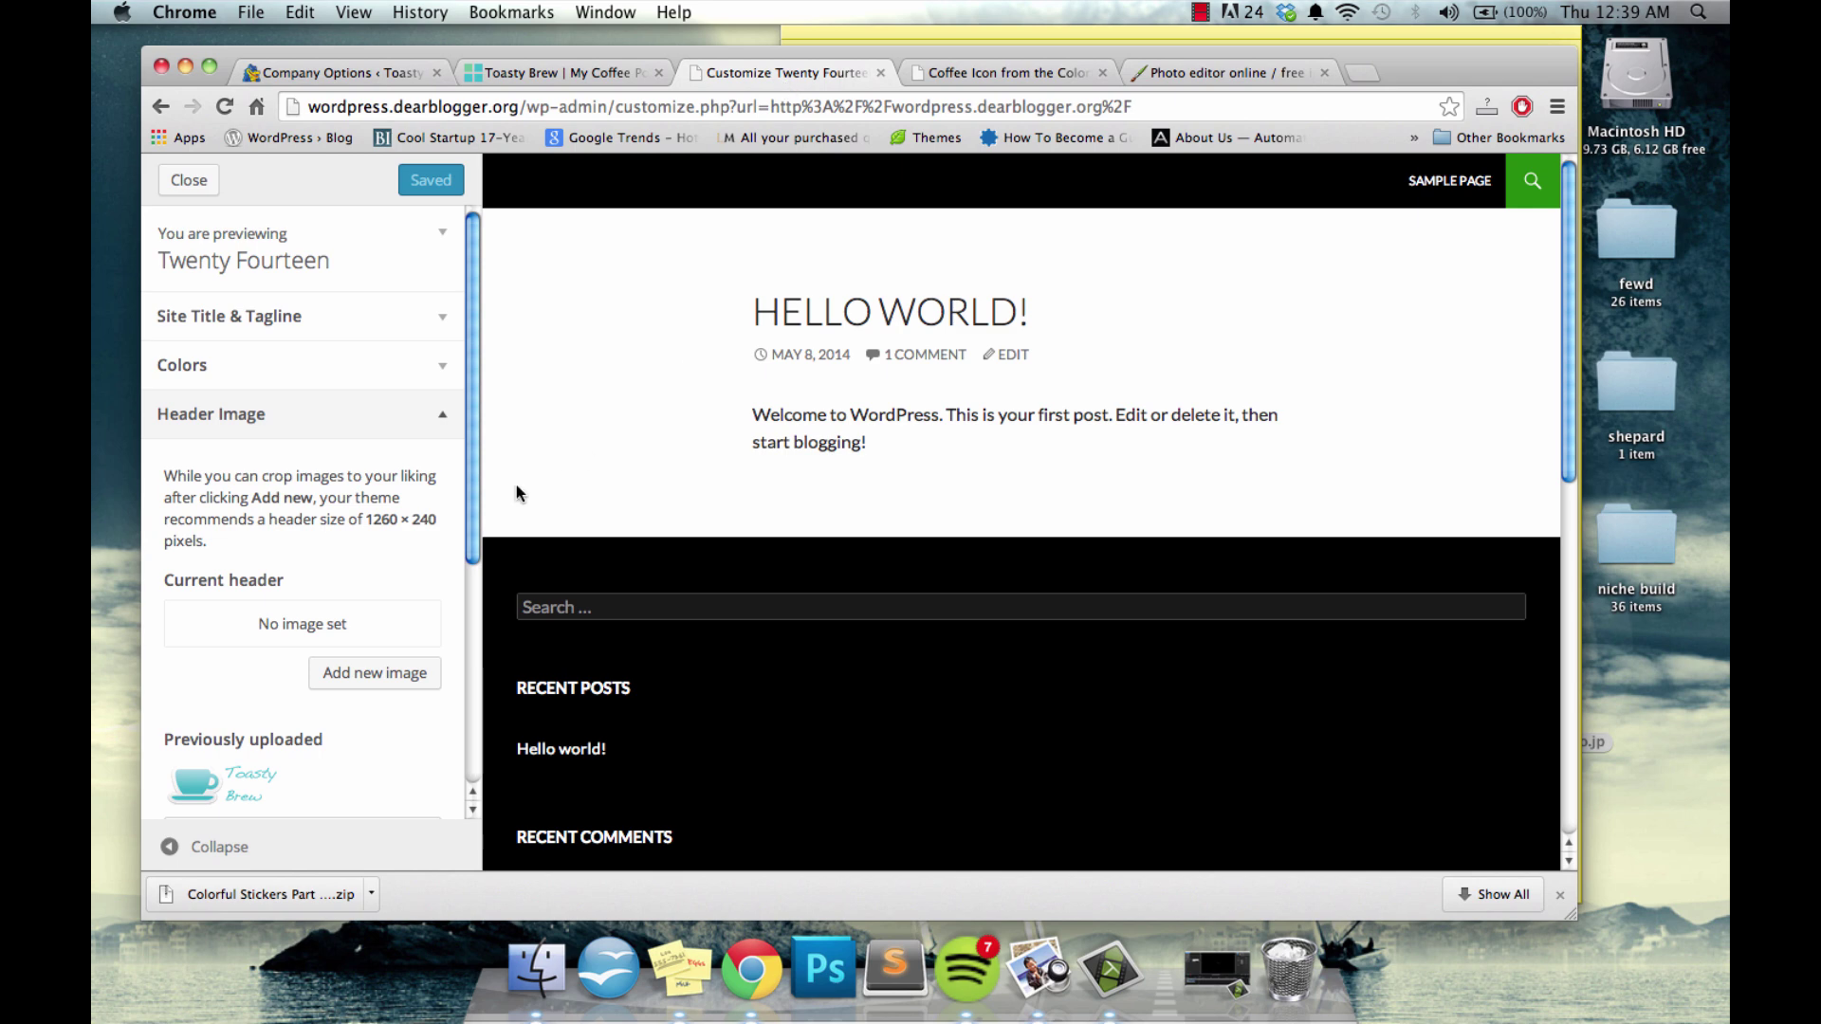
pyautogui.click(375, 672)
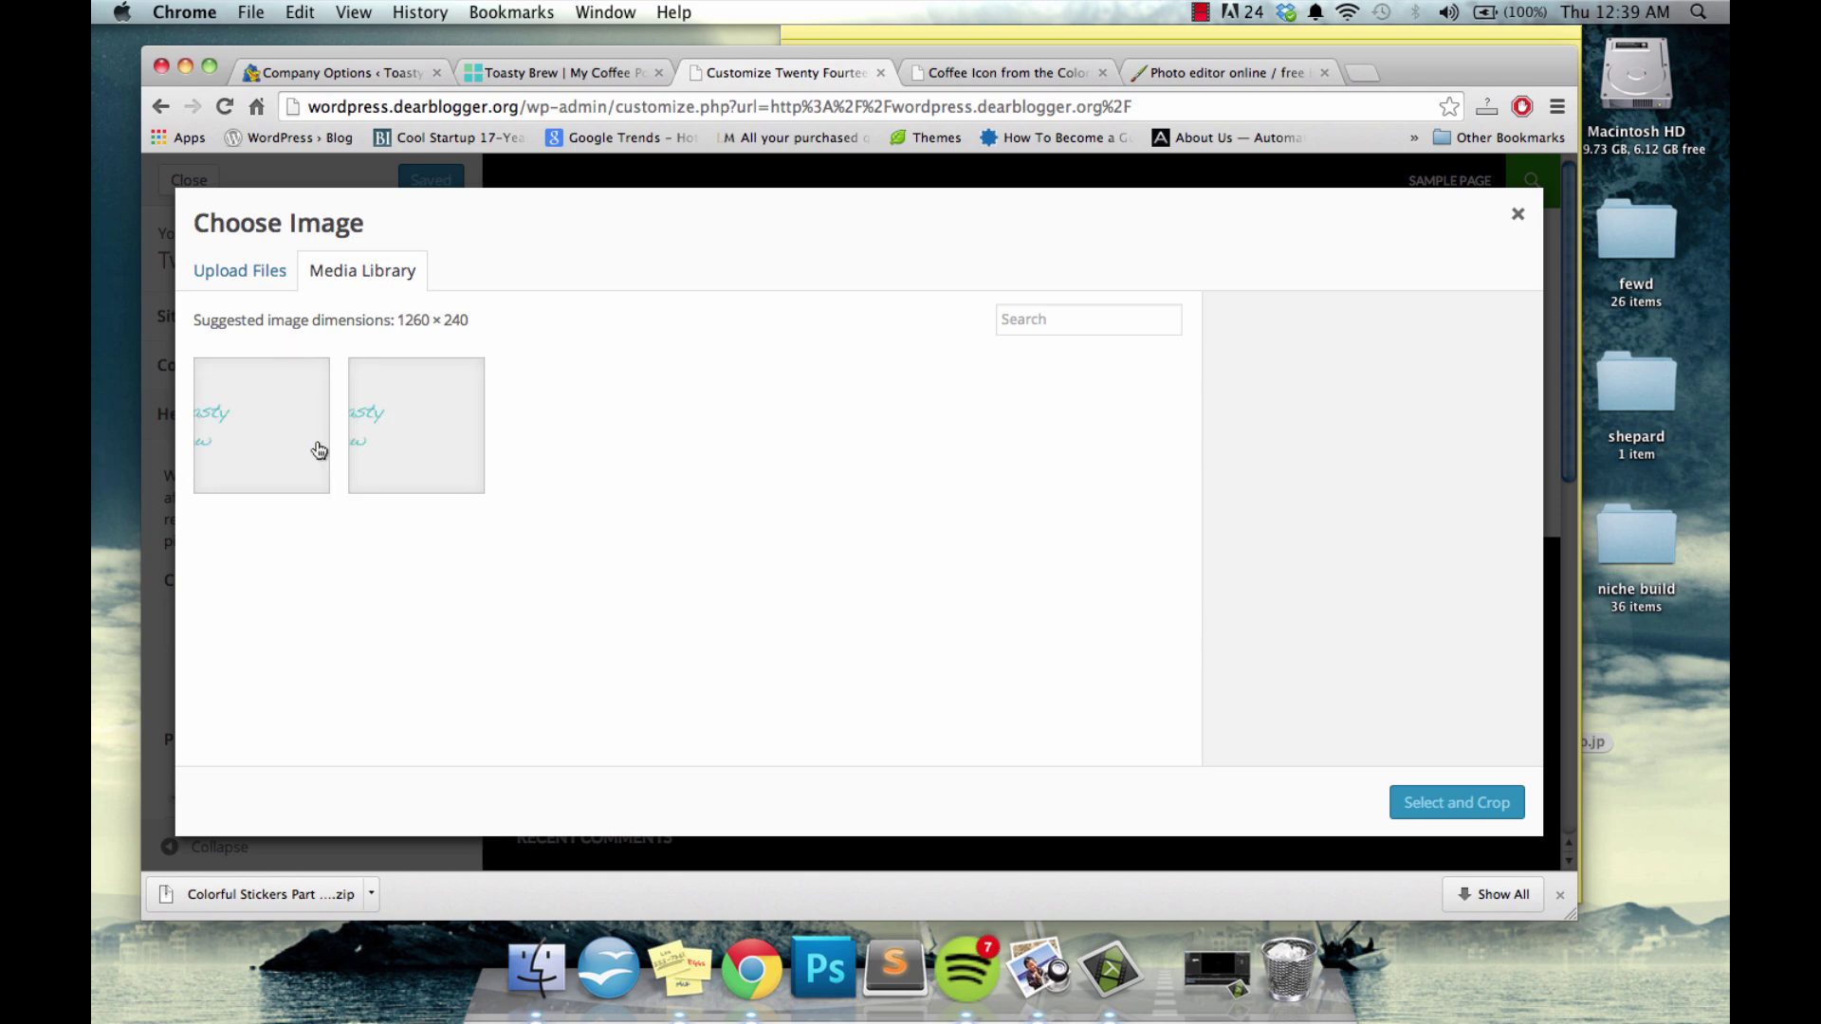
pyautogui.click(241, 274)
pyautogui.click(1457, 802)
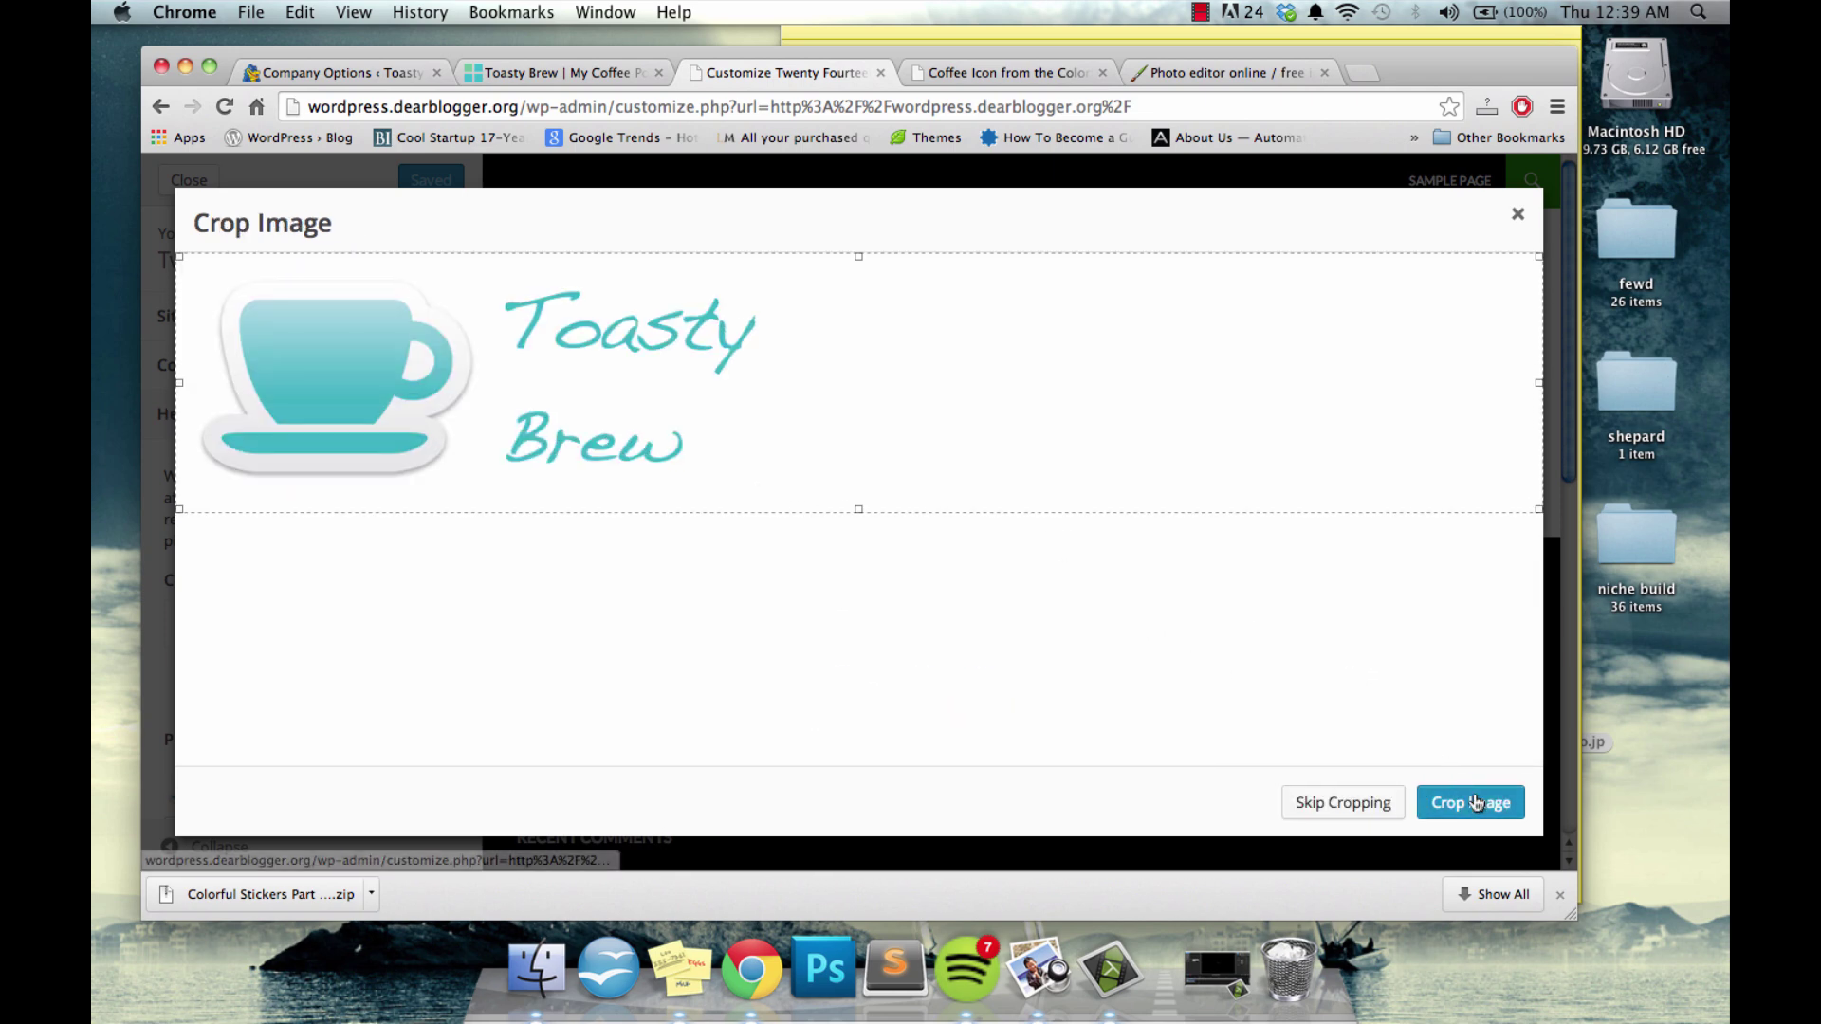
pyautogui.click(1477, 804)
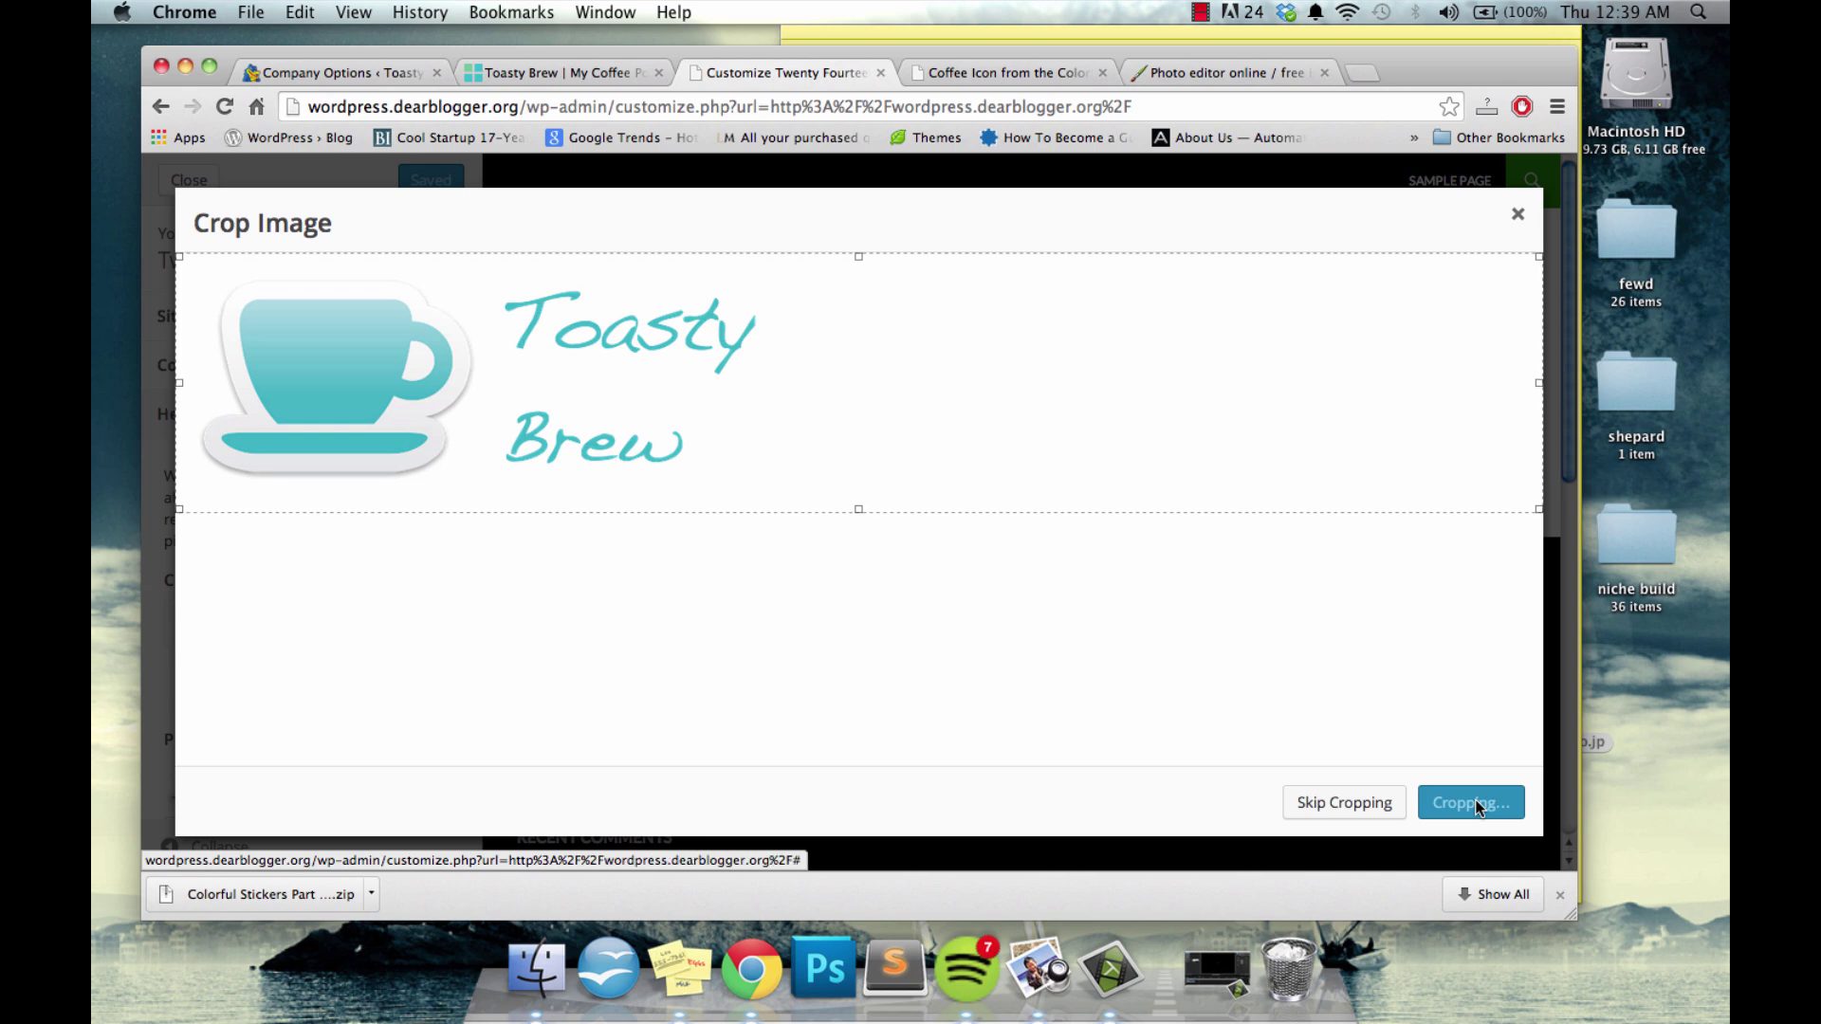
pyautogui.click(387, 183)
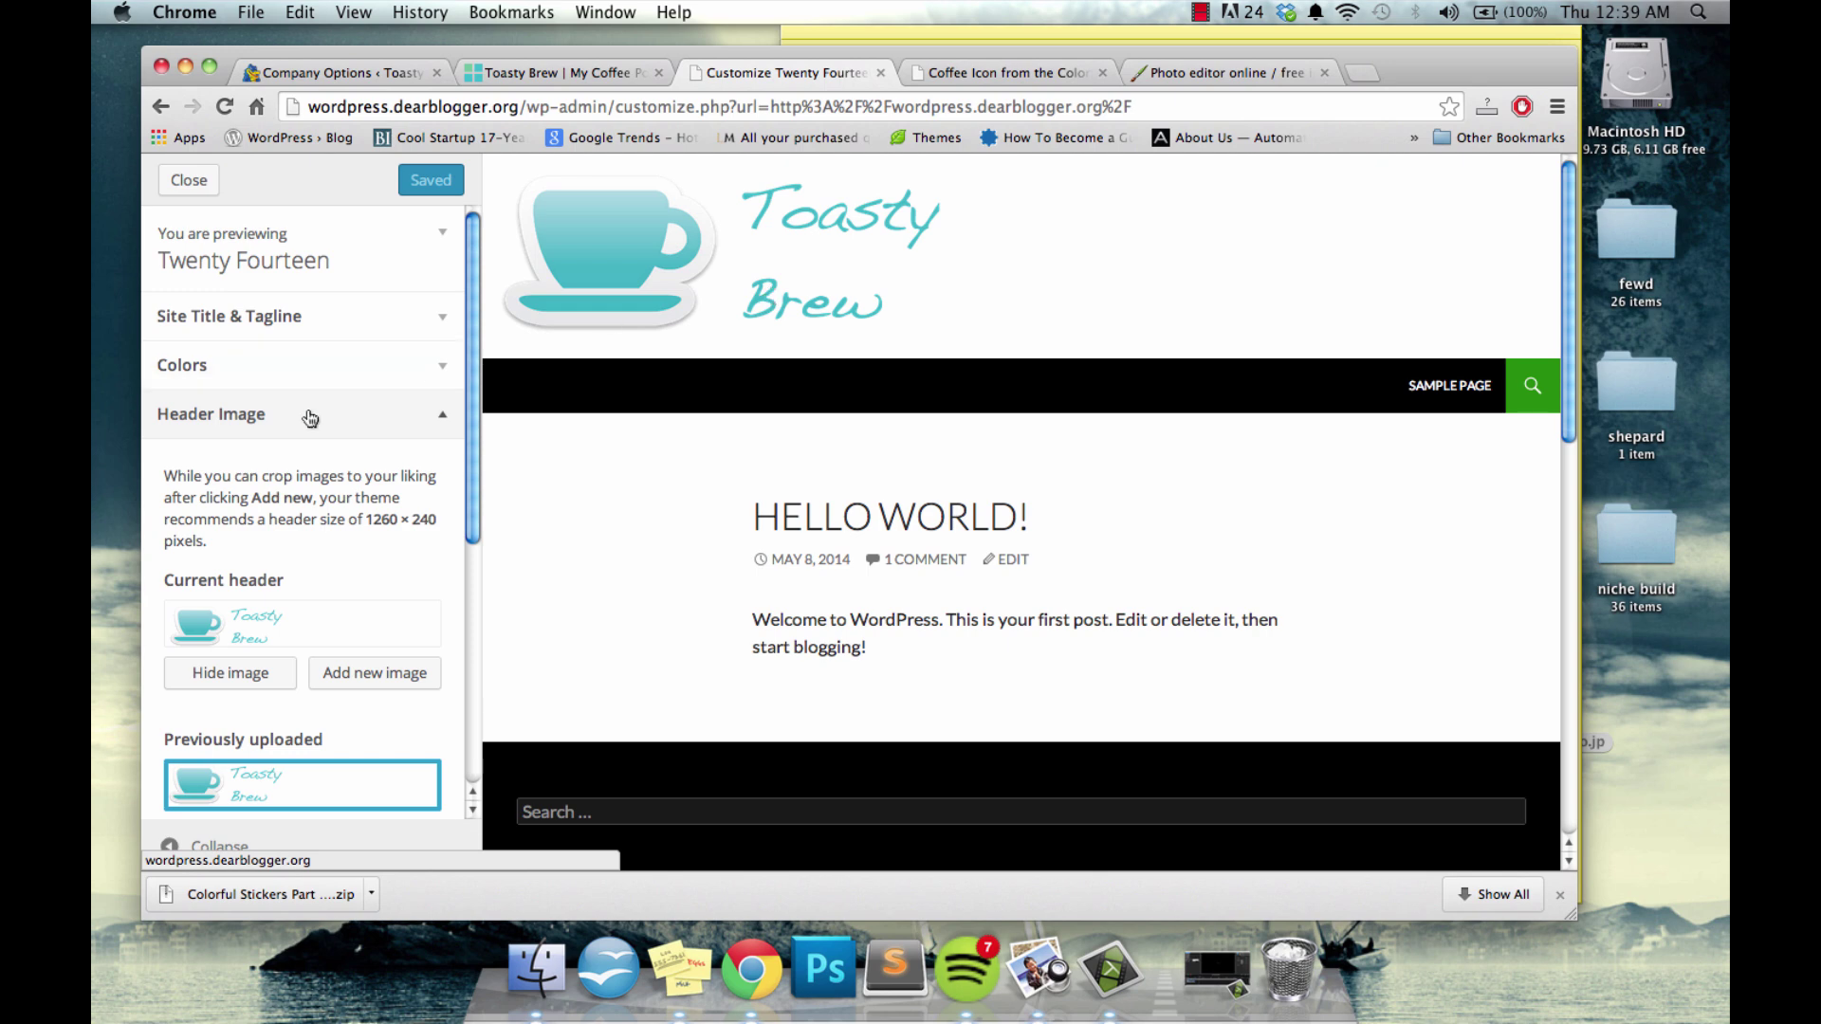
pyautogui.click(209, 186)
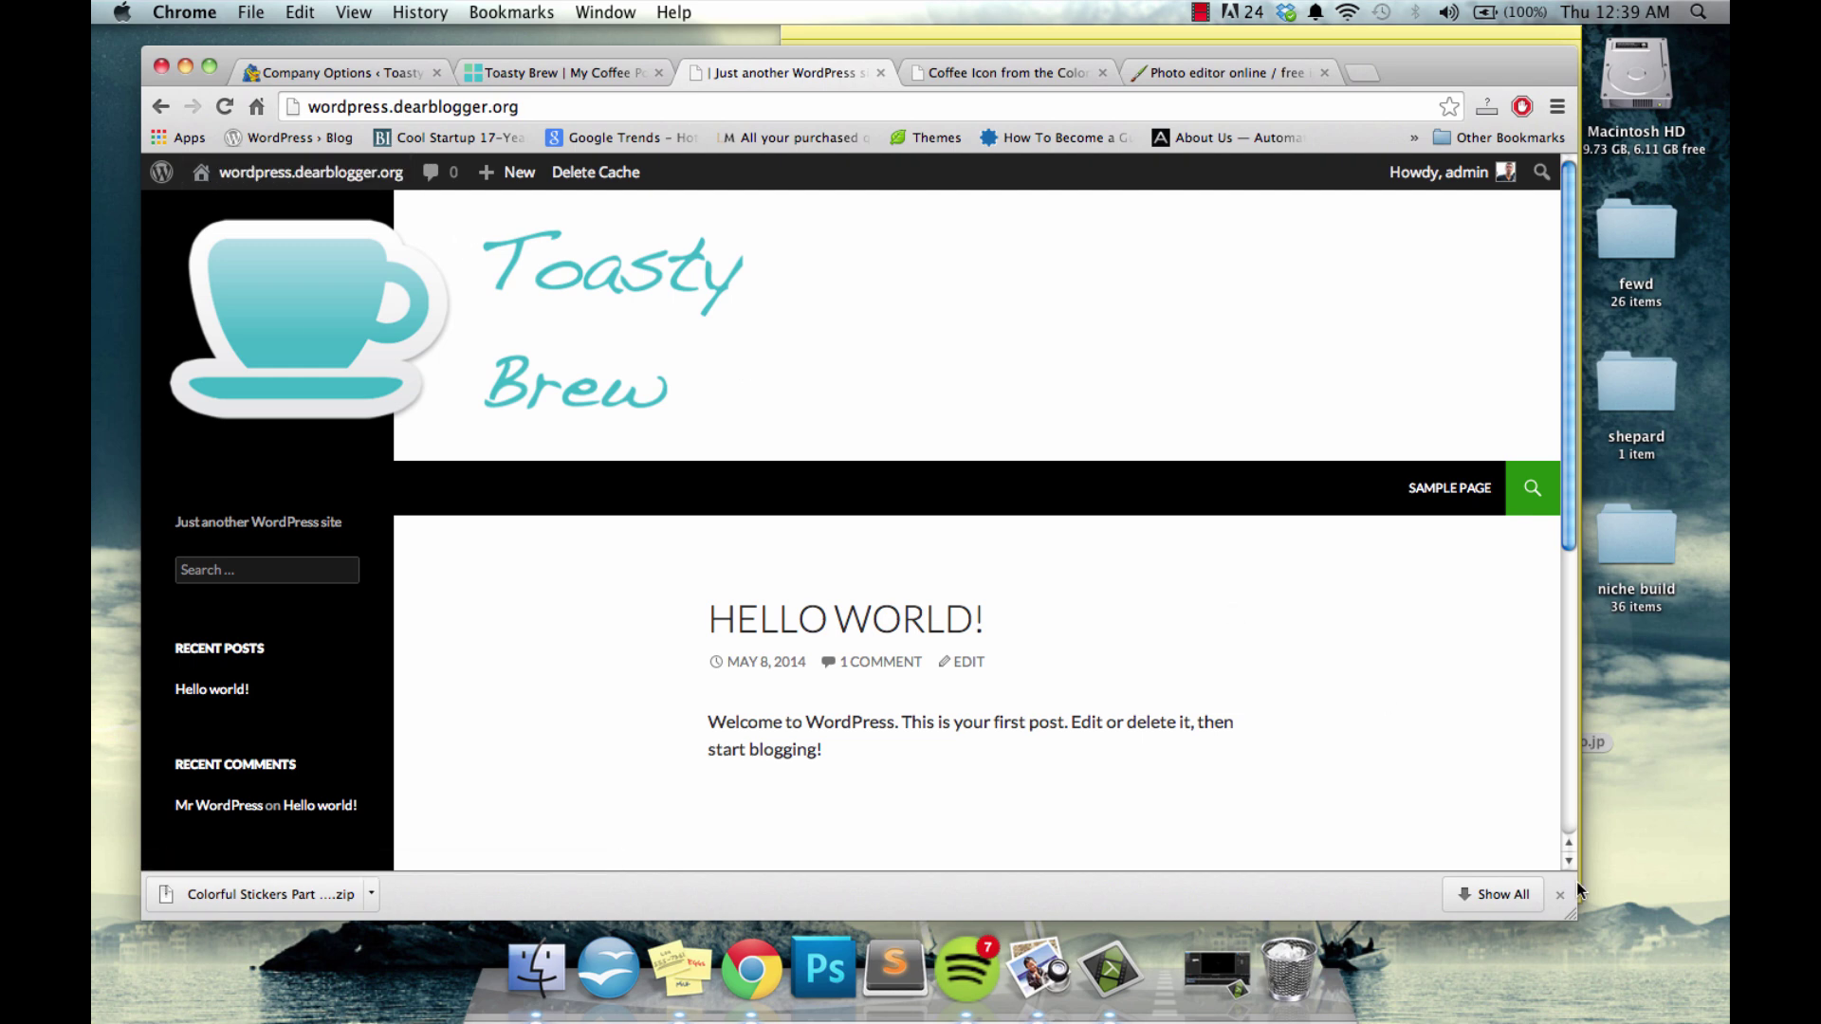
pyautogui.moveTo(1571, 924); pyautogui.dragTo(574, 639)
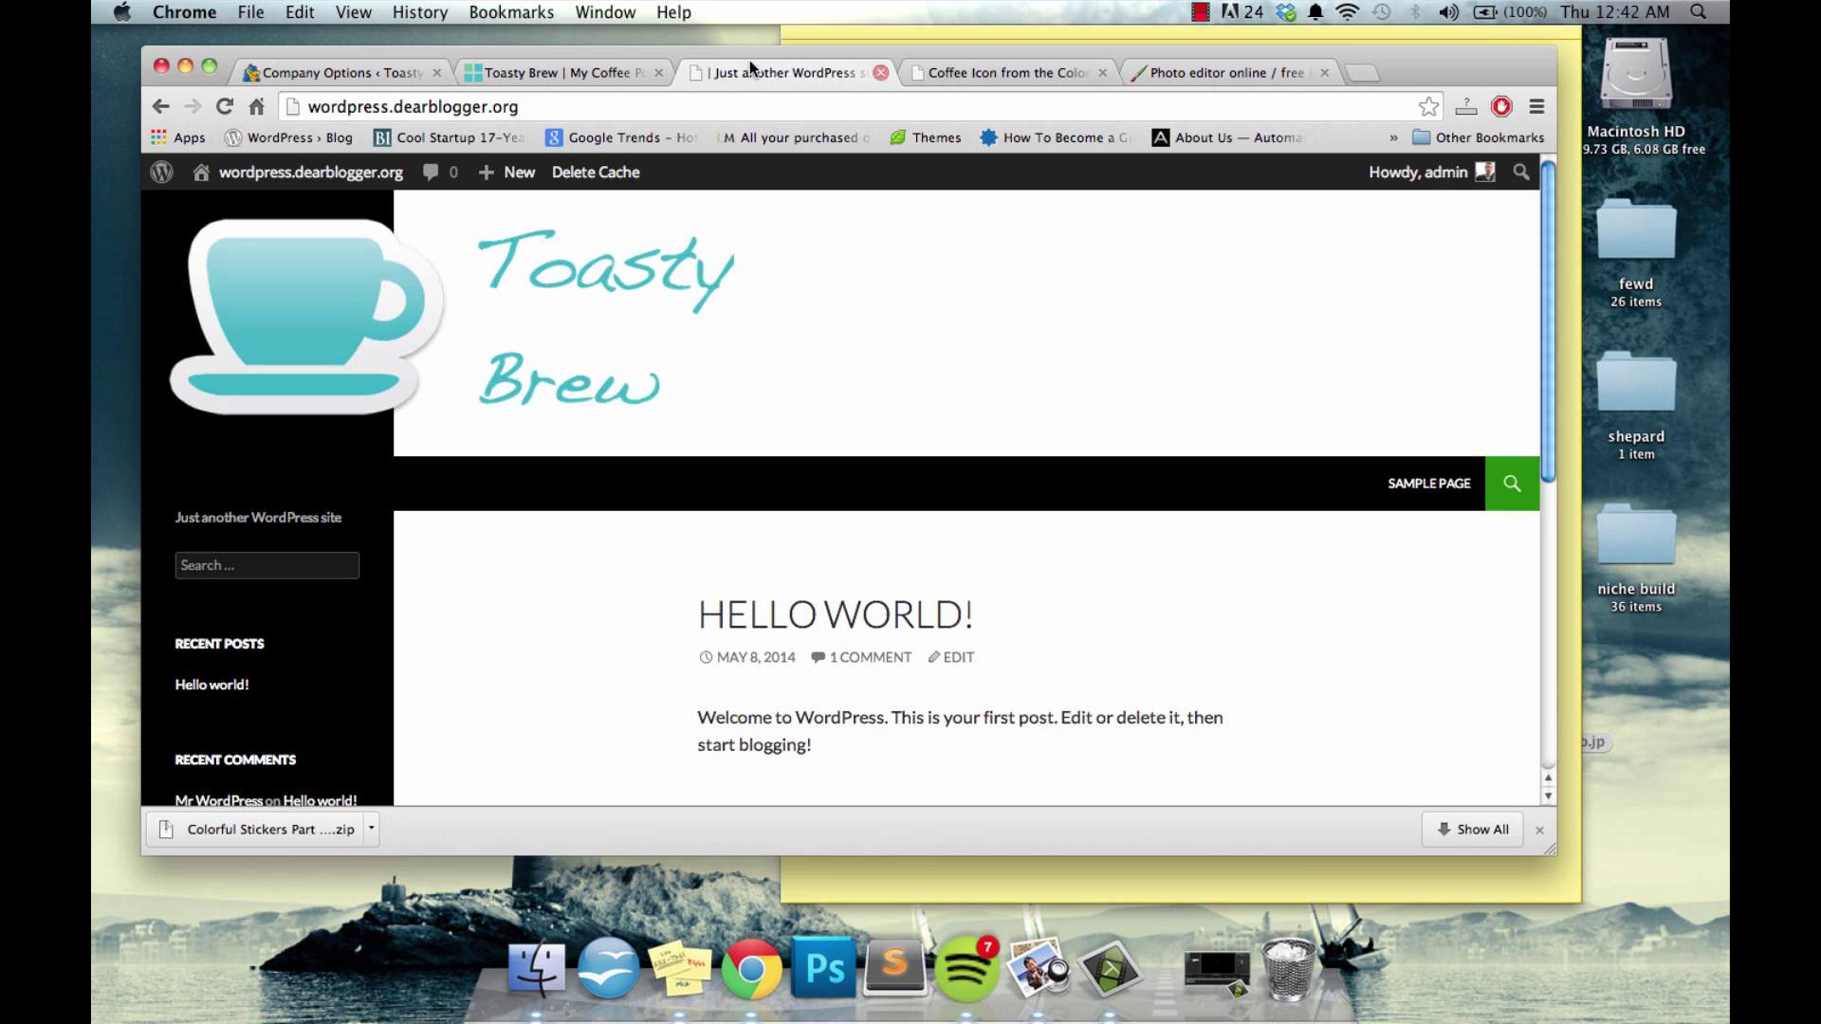
# Open the 128-pixel portrait photo from the Desktop and enlarge its window
pyautogui.click(1149, 70)
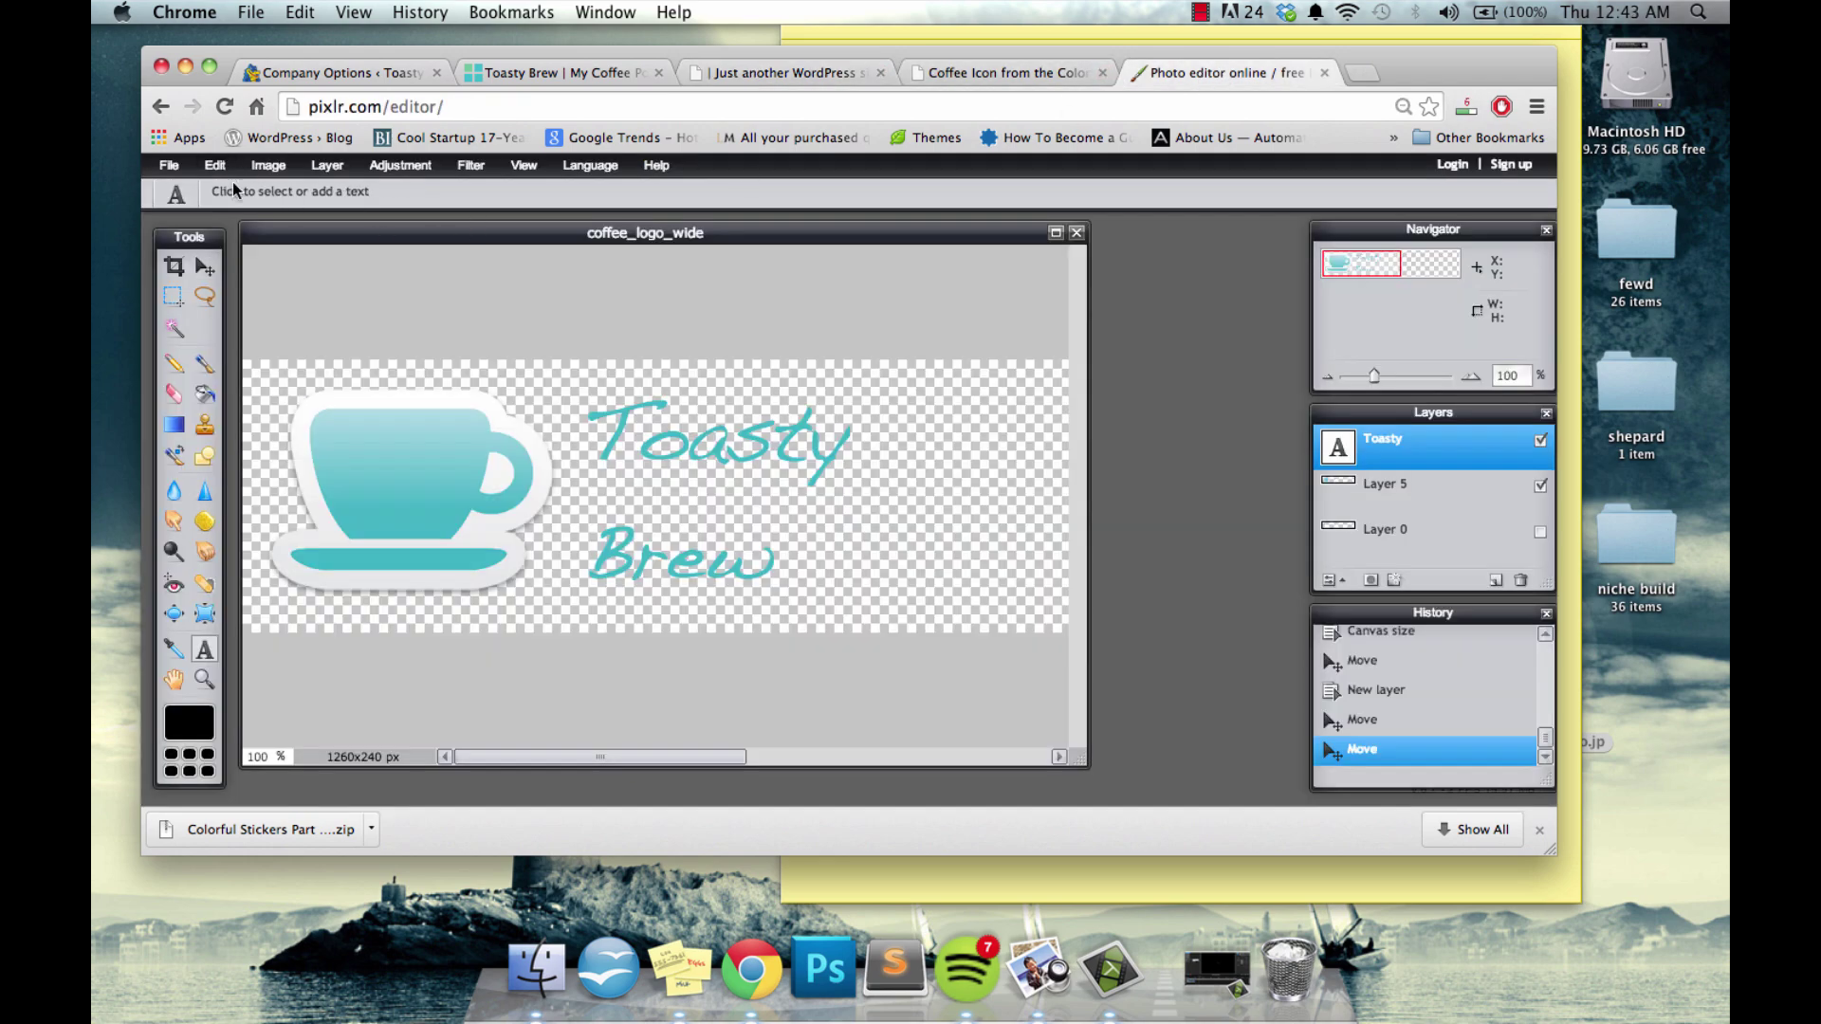
pyautogui.click(180, 170)
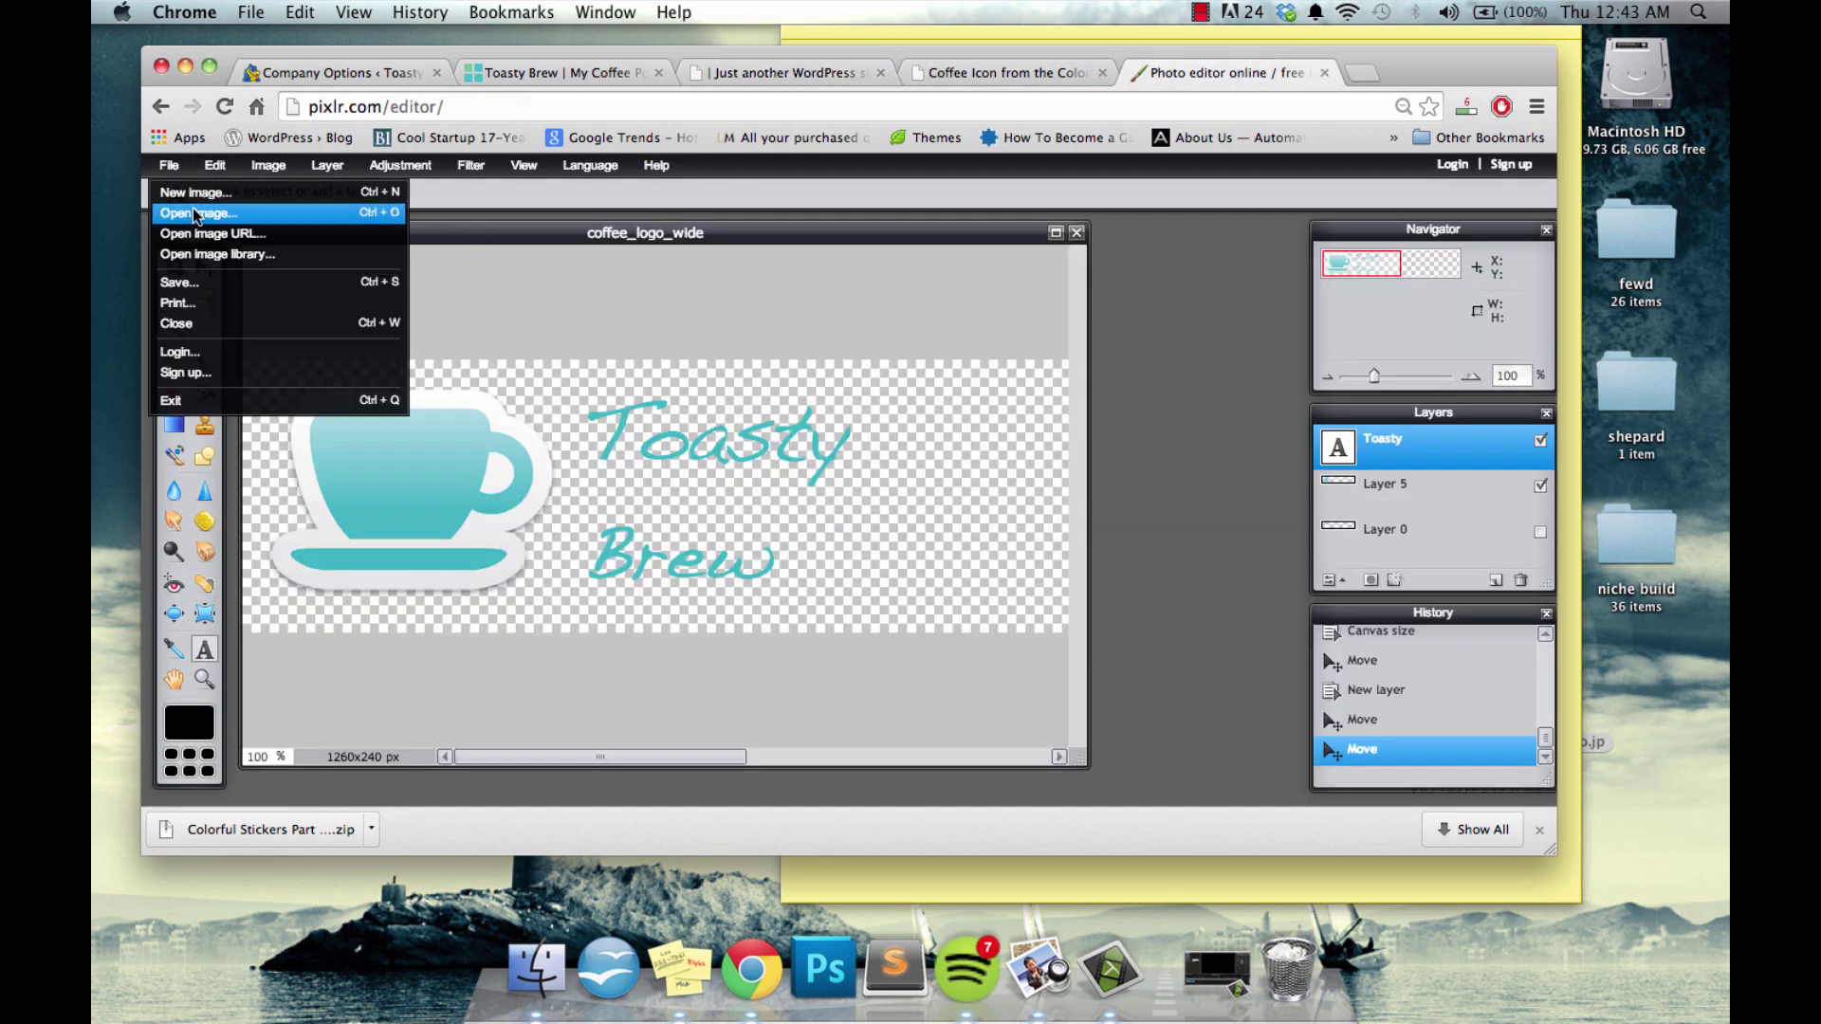
pyautogui.click(197, 212)
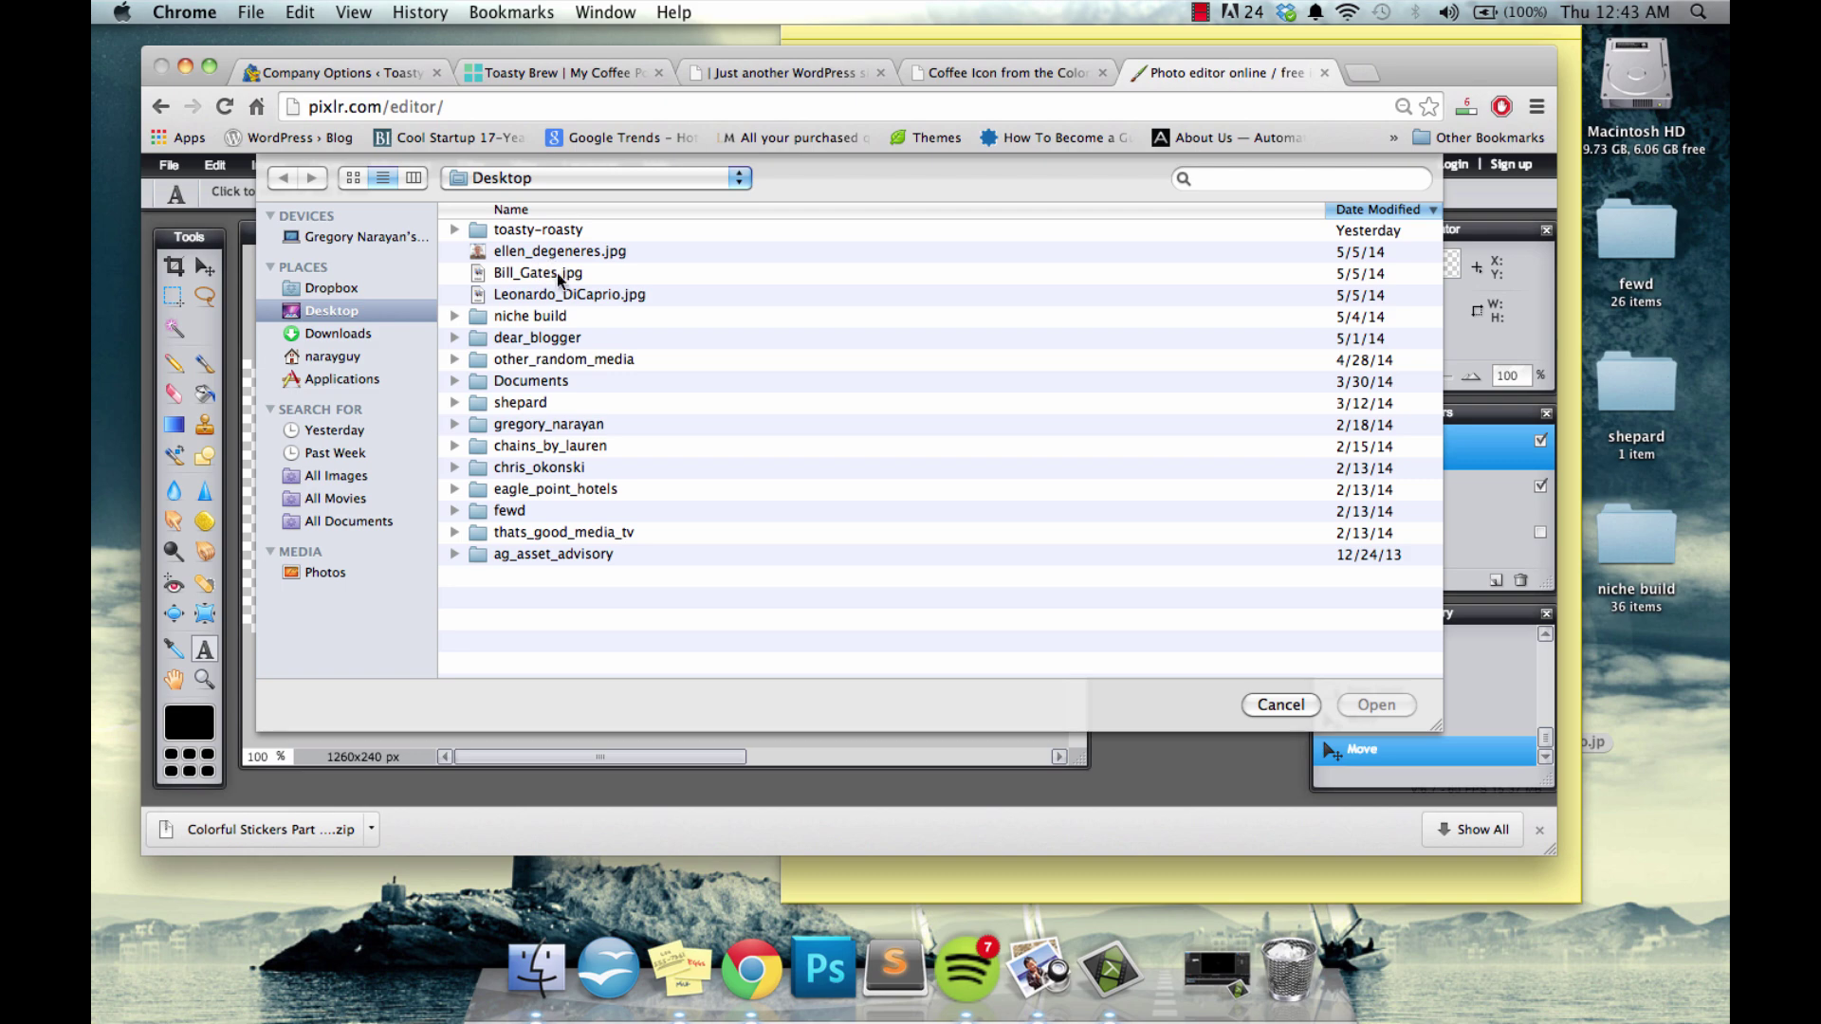
pyautogui.doubleClick(557, 294)
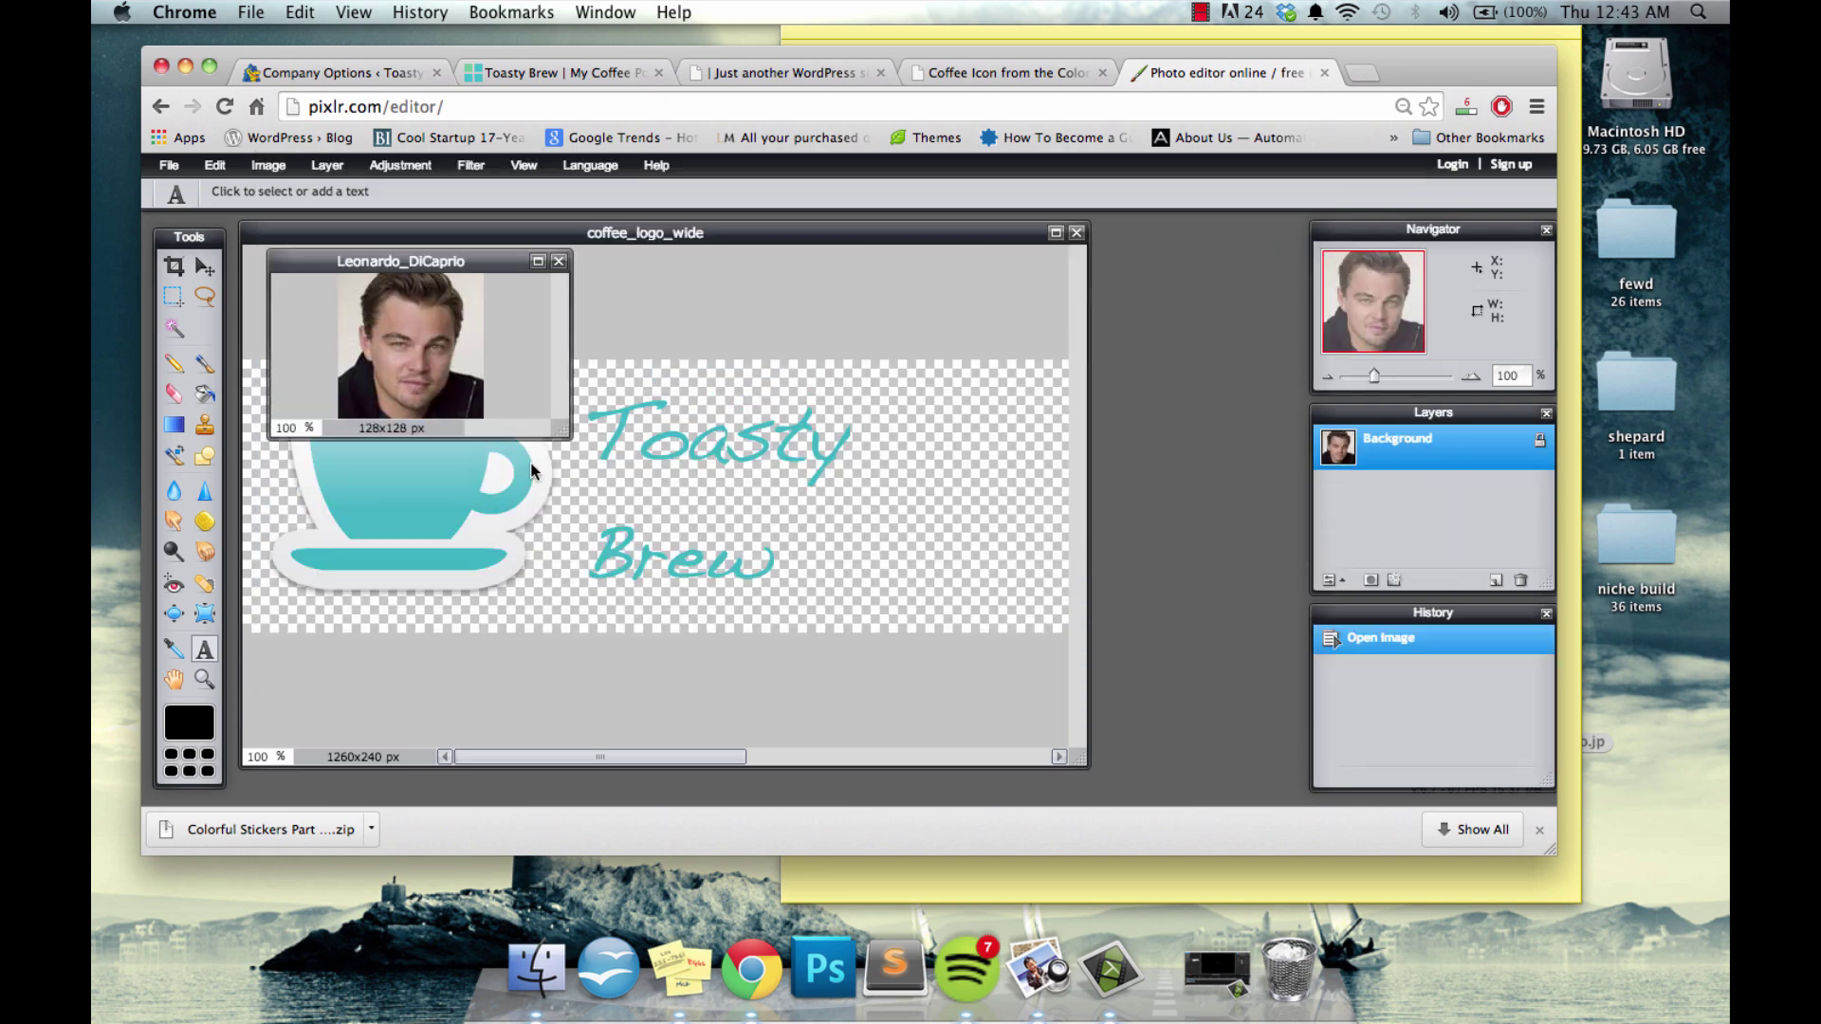
pyautogui.moveTo(563, 431); pyautogui.dragTo(1120, 766)
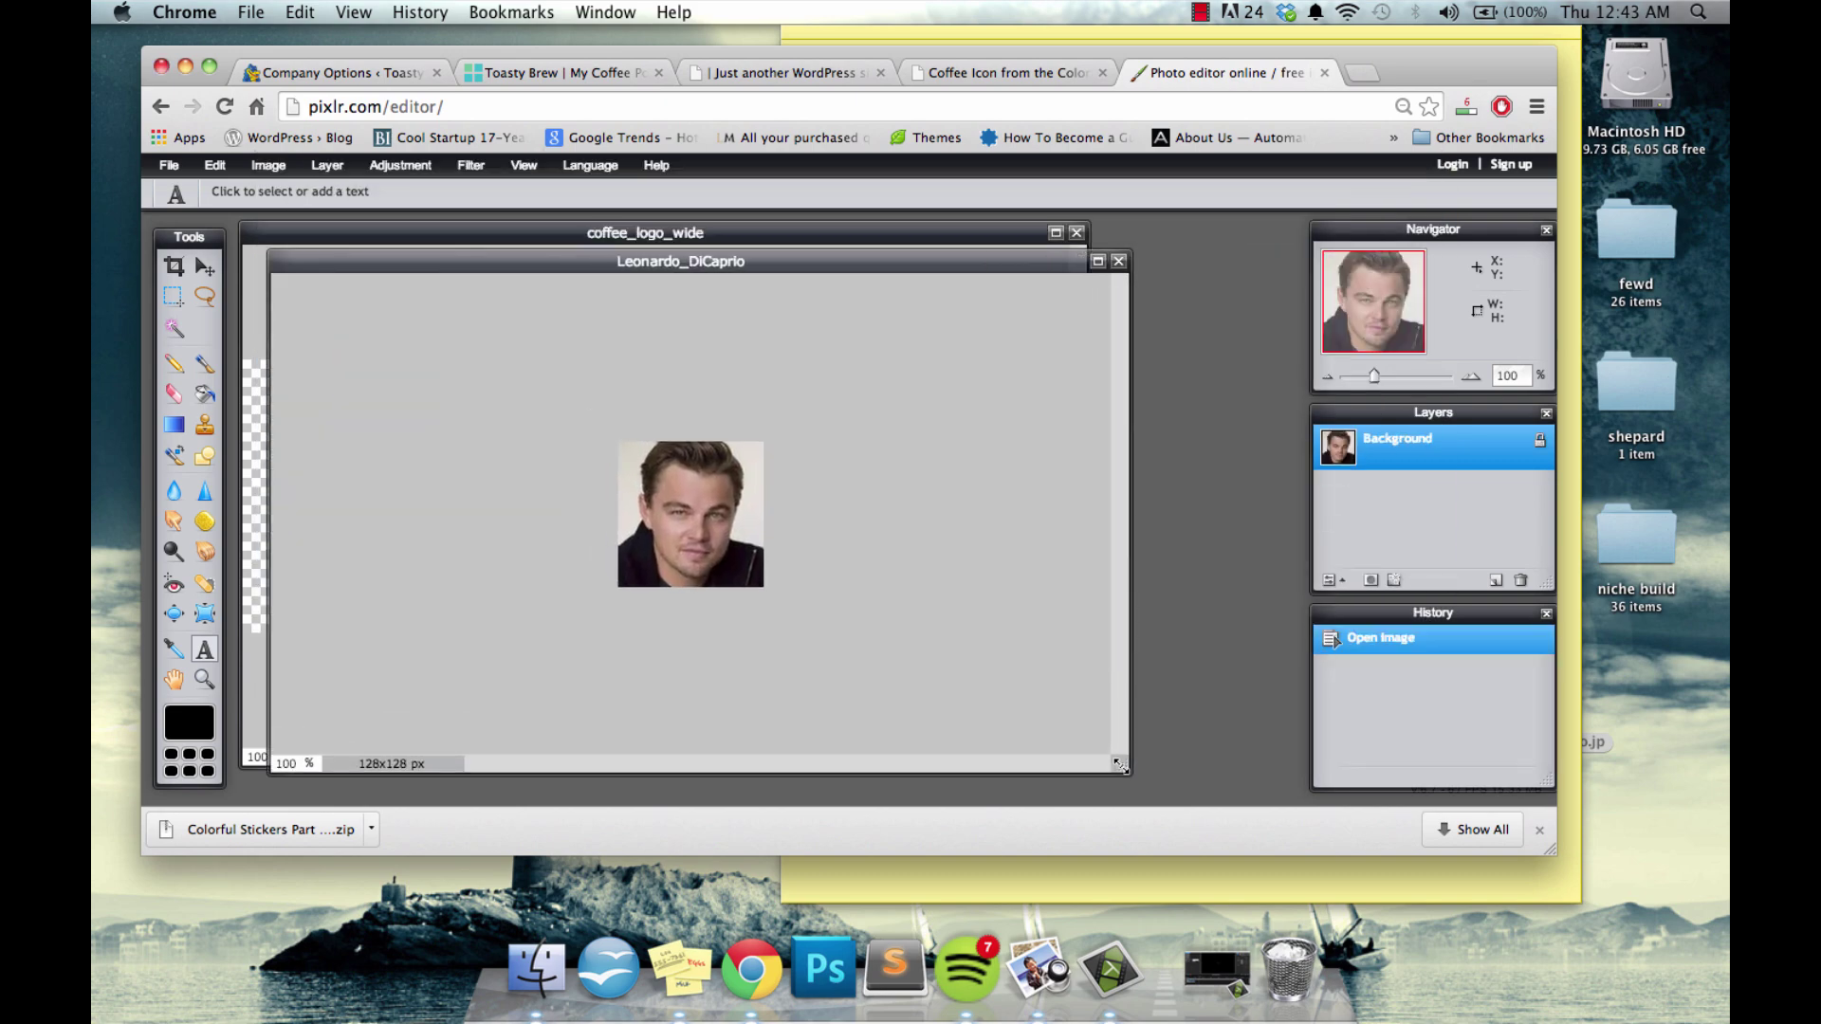
# Resize the portrait image from 128×128 to 500×500 pixels
pyautogui.click(170, 168)
pyautogui.click(268, 166)
pyautogui.click(305, 192)
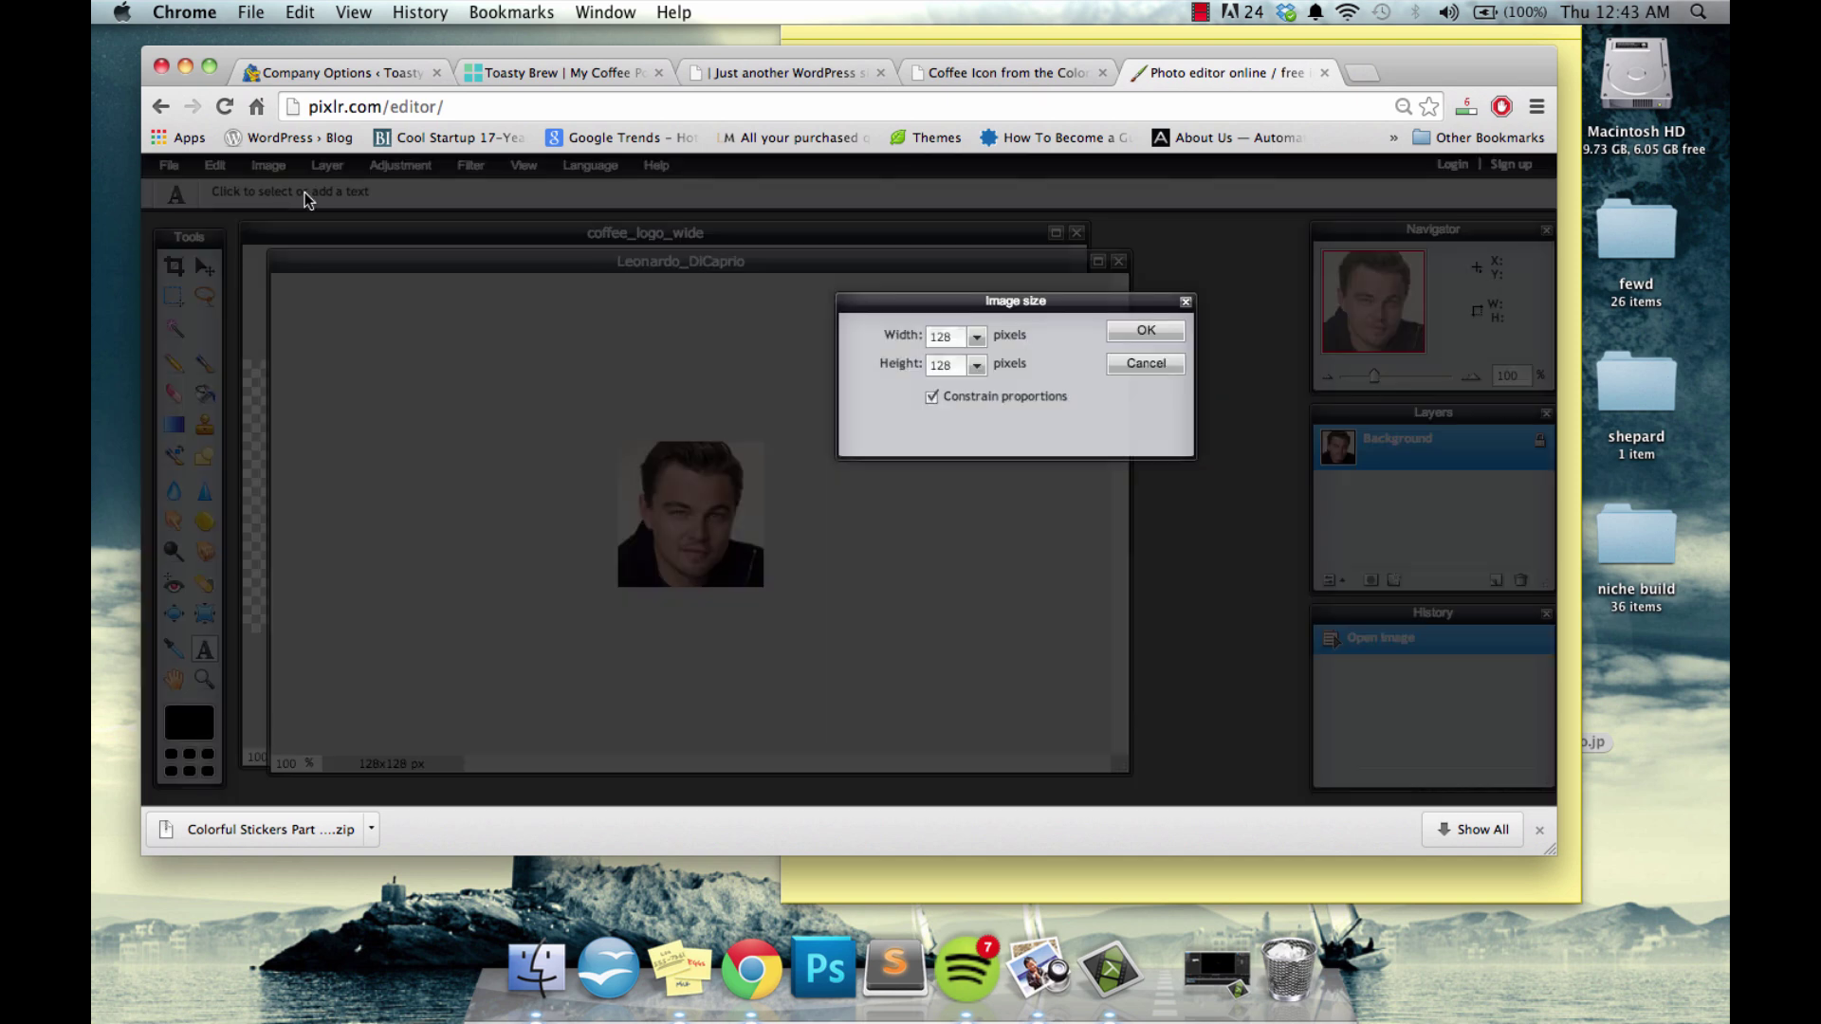
pyautogui.doubleClick(948, 338)
pyautogui.write('500')
pyautogui.press('Return')
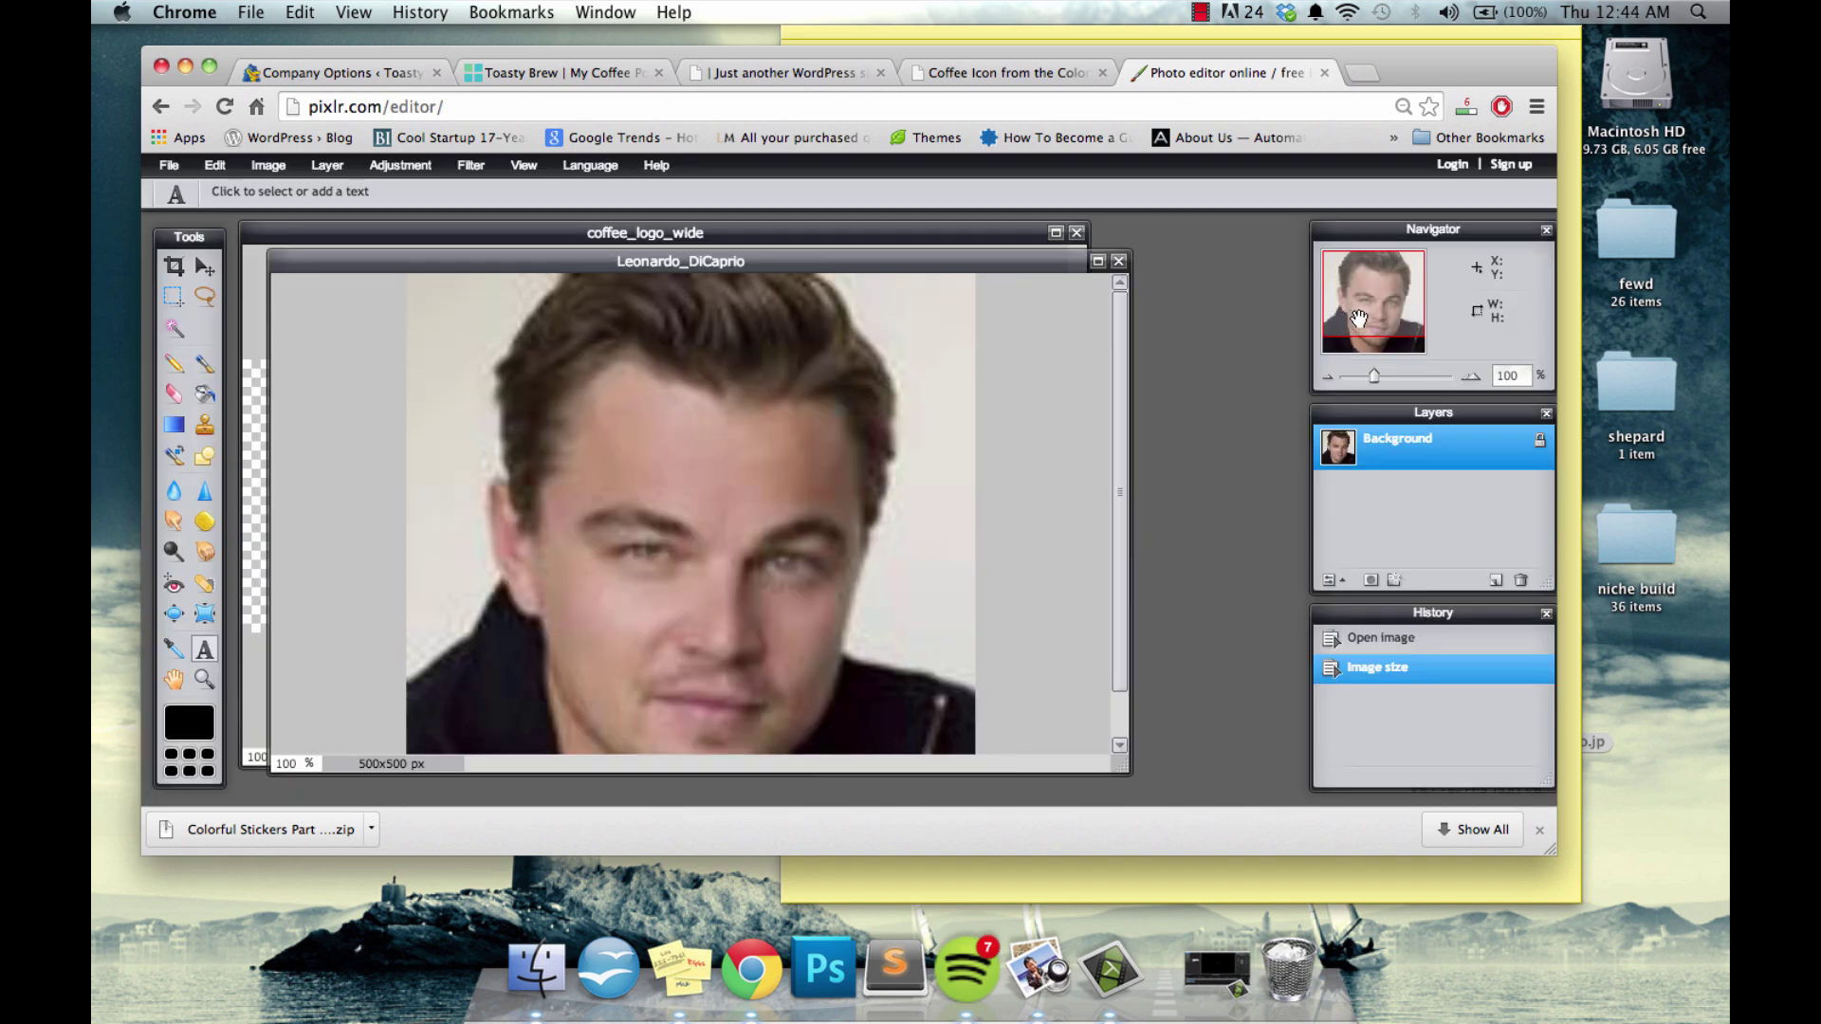
# Add a text layer on the portrait's face reading 'Make Text Stand Out'
pyautogui.moveTo(1359, 318); pyautogui.dragTo(1359, 333)
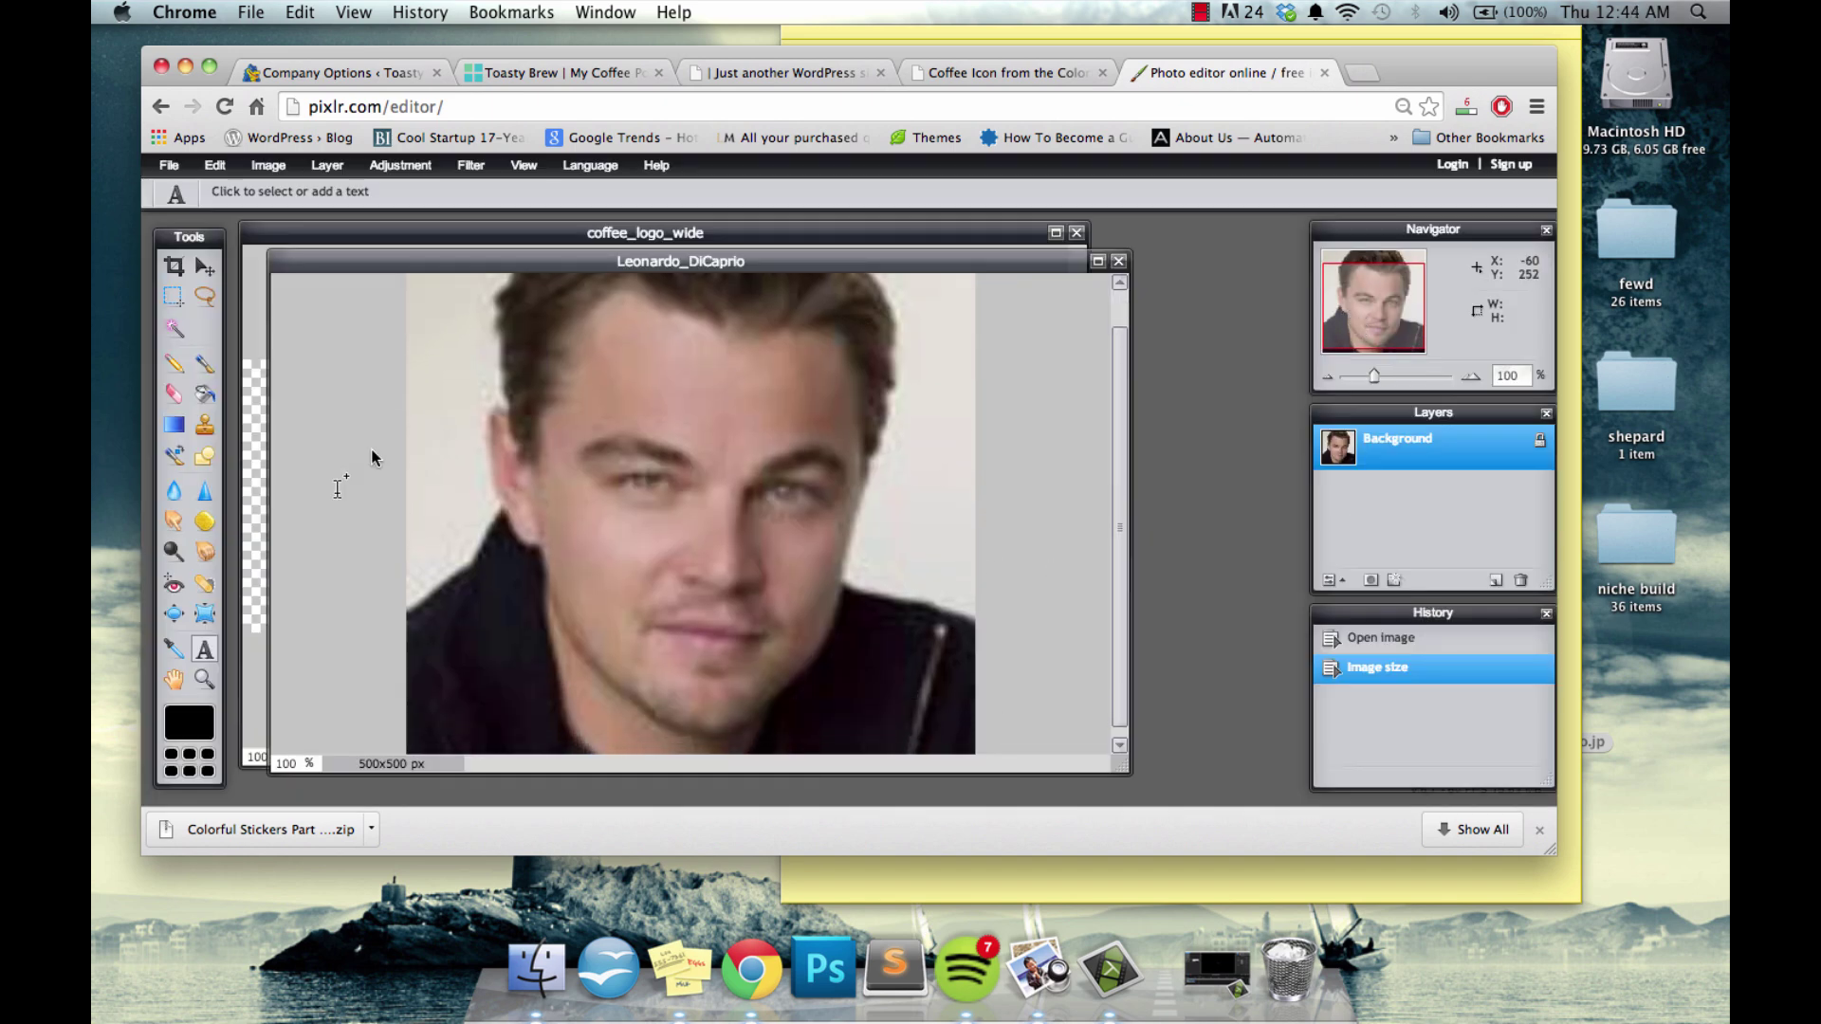
pyautogui.click(599, 498)
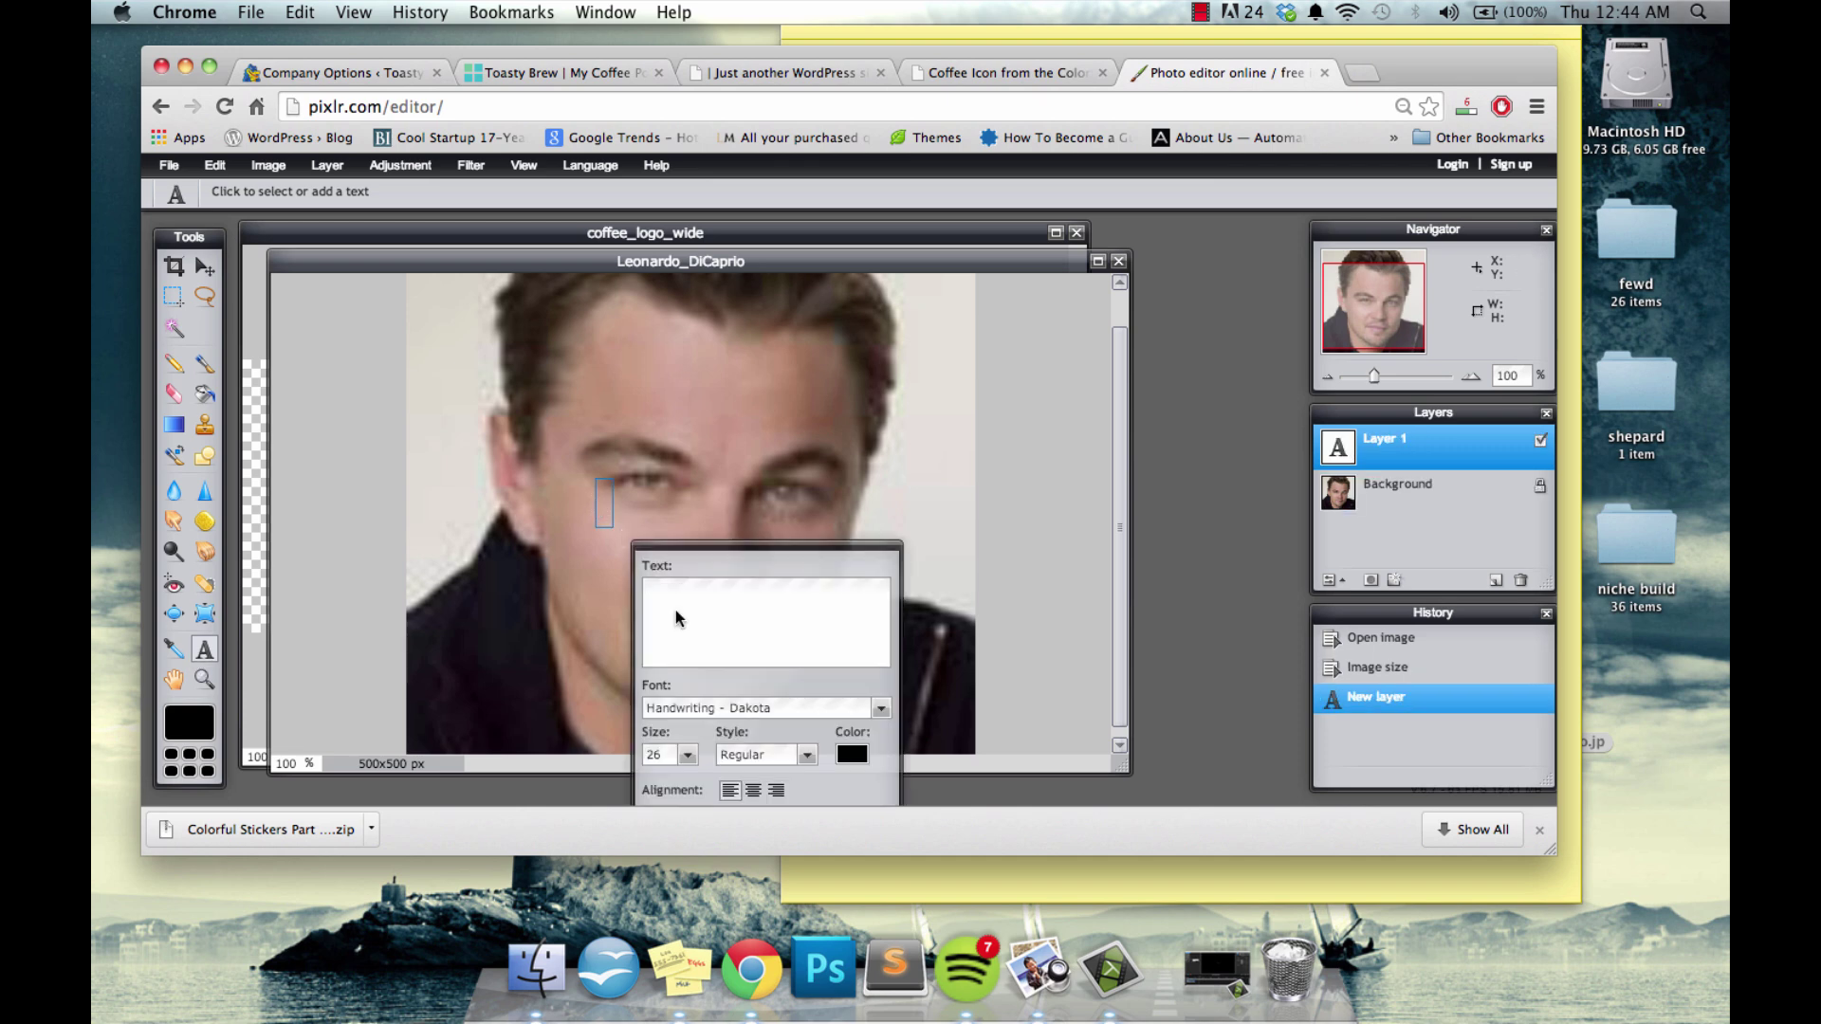
pyautogui.write('Make')
pyautogui.write(' Text ')
pyautogui.write('Sta')
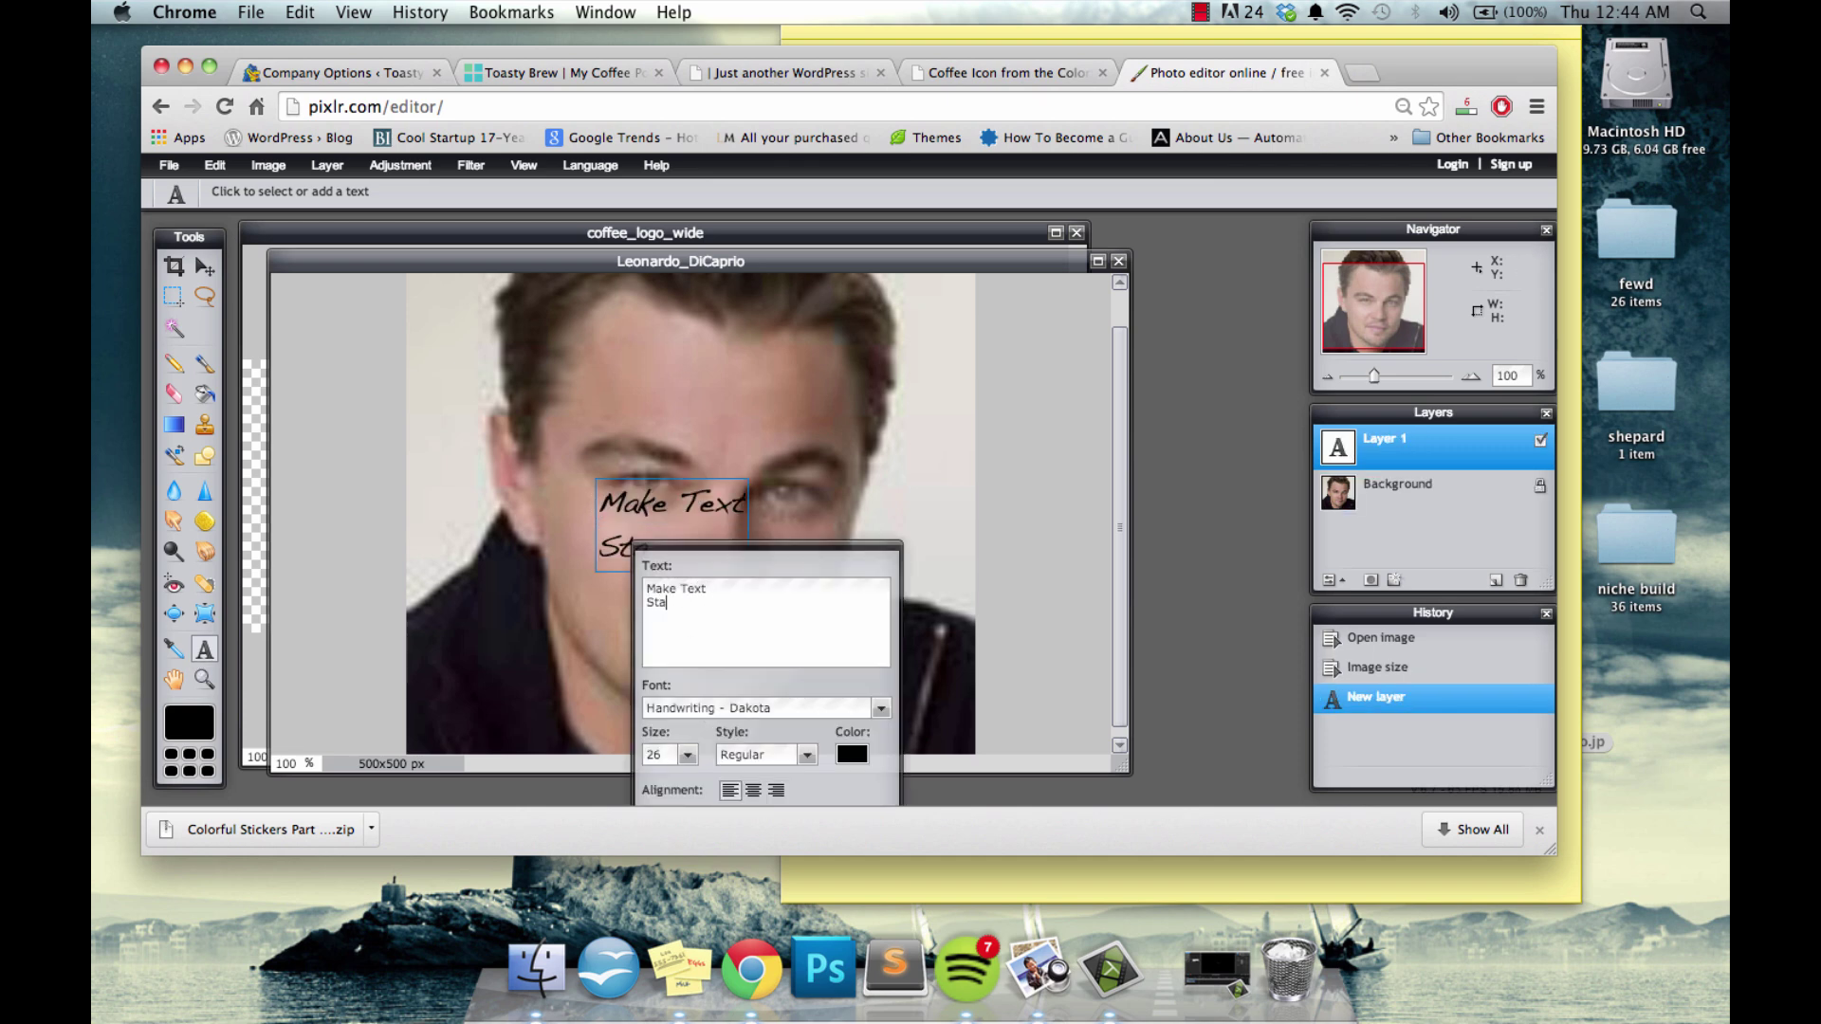
pyautogui.write('nd Out')
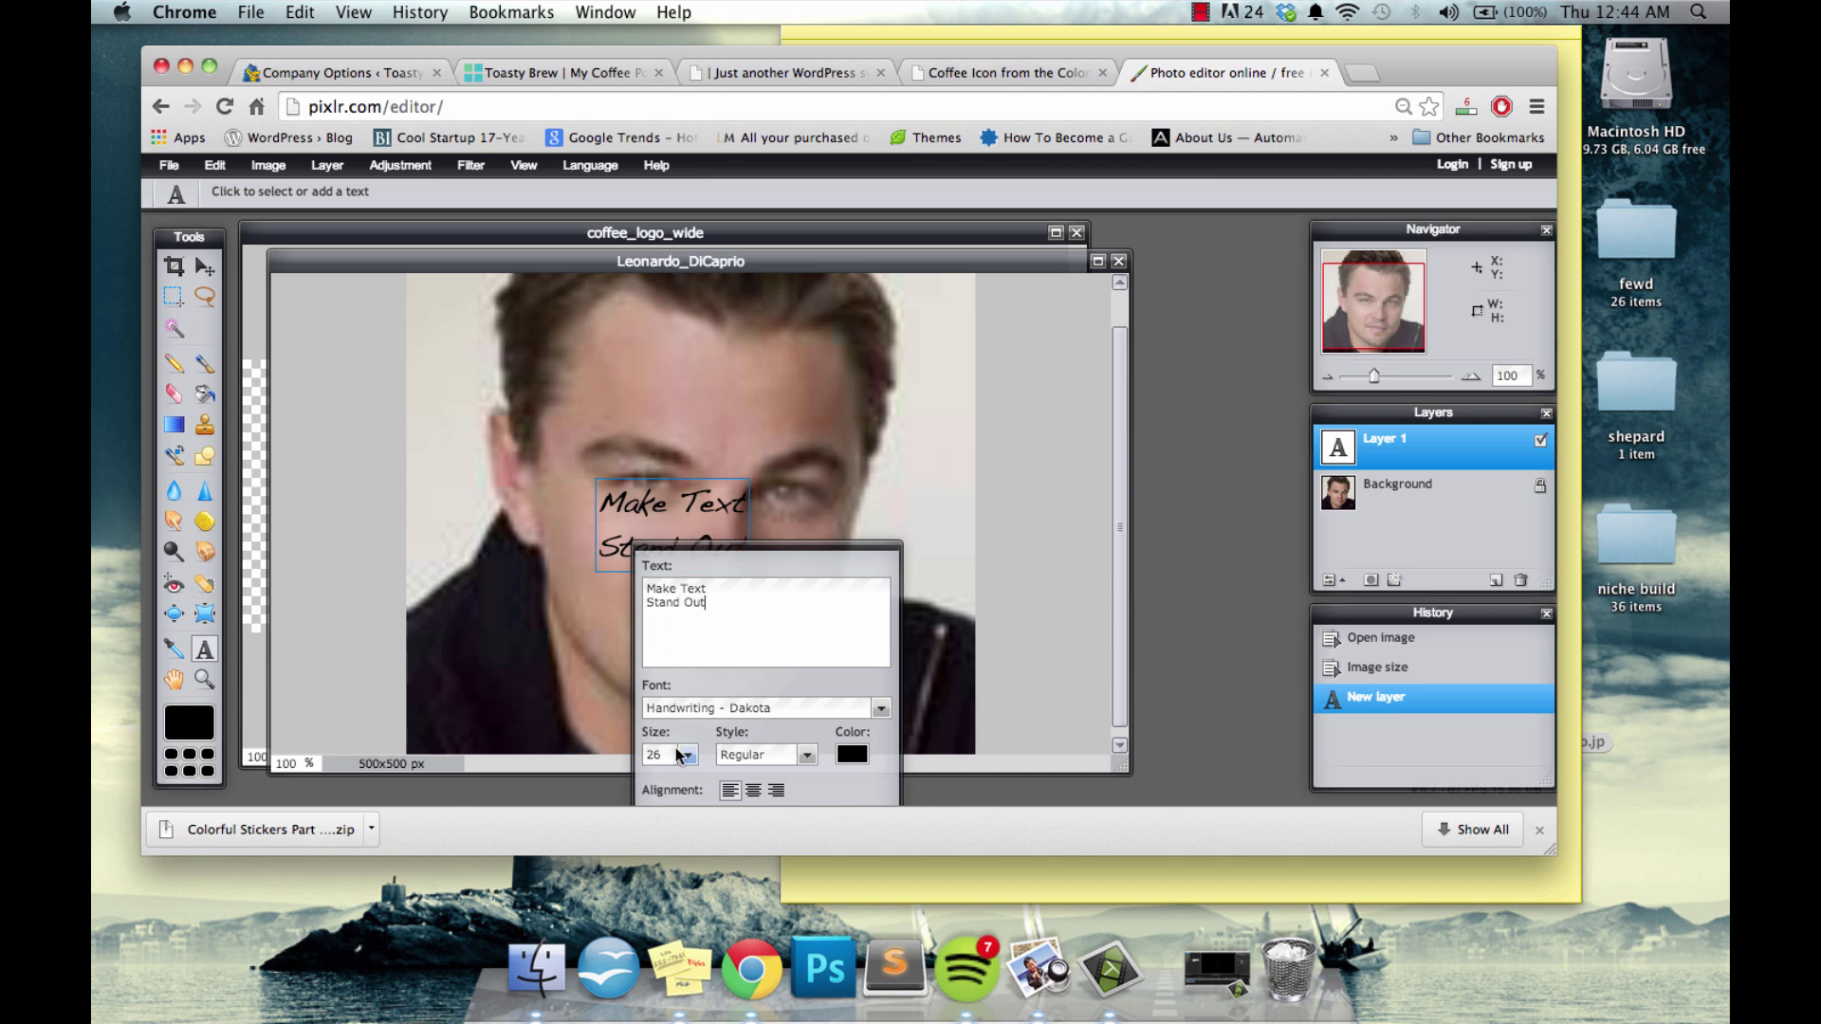